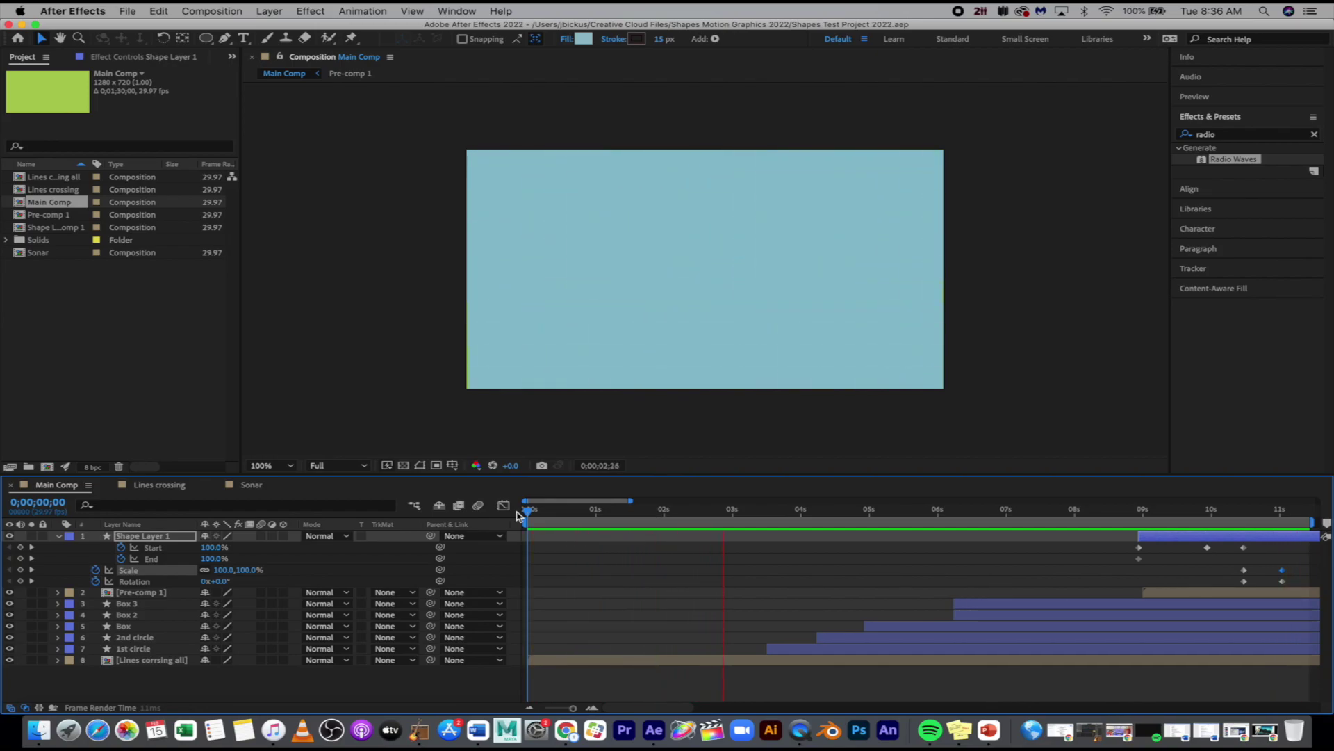
# - Stop the preview playback and create a new, empty project
pyautogui.press('space')
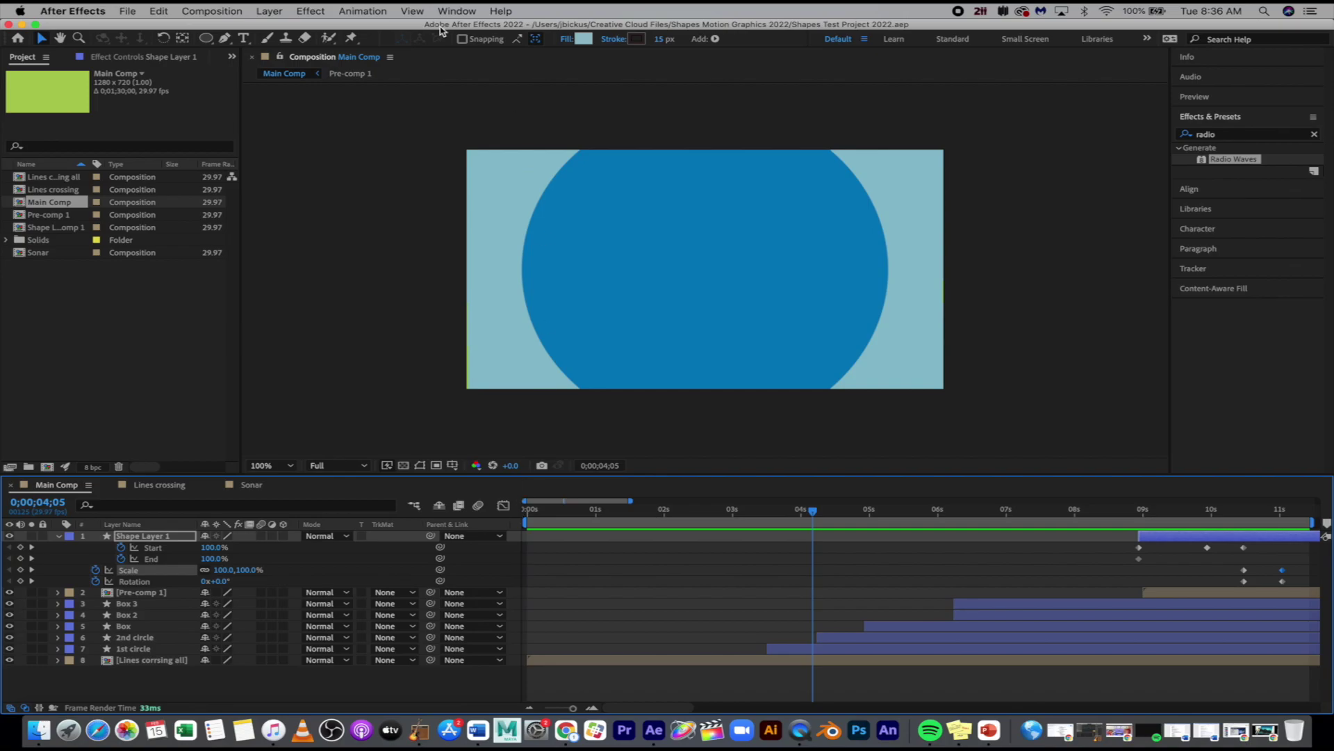
pyautogui.click(126, 9)
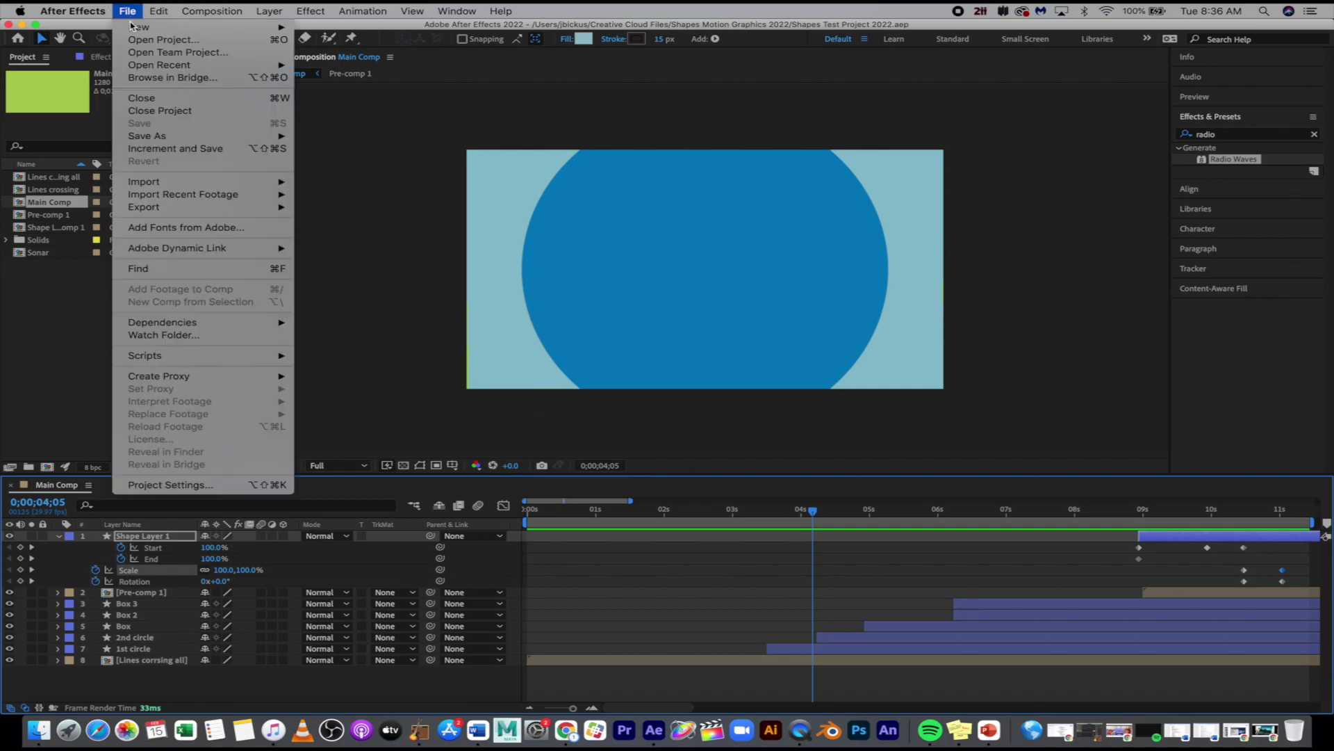
pyautogui.moveTo(133, 26)
pyautogui.click(348, 31)
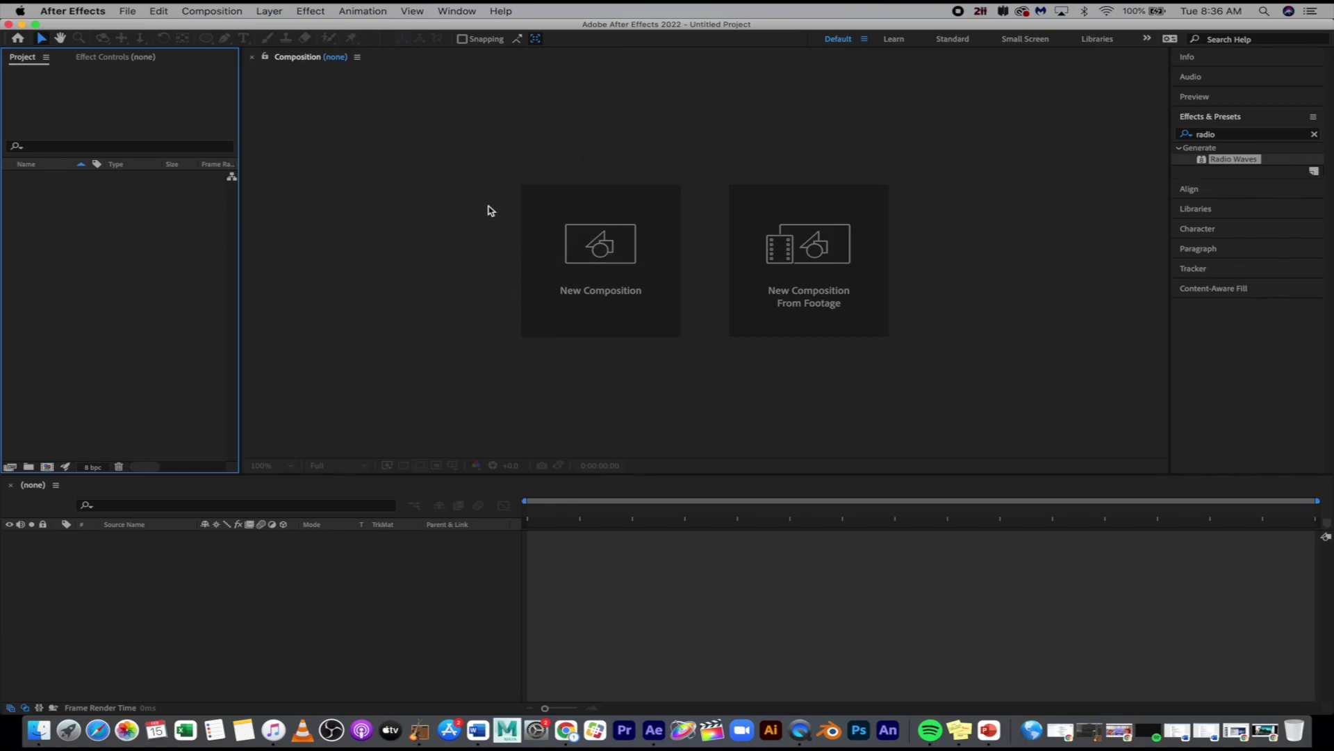
# - Create a composition named Main Composition with a medium cyan background colour
pyautogui.click(608, 250)
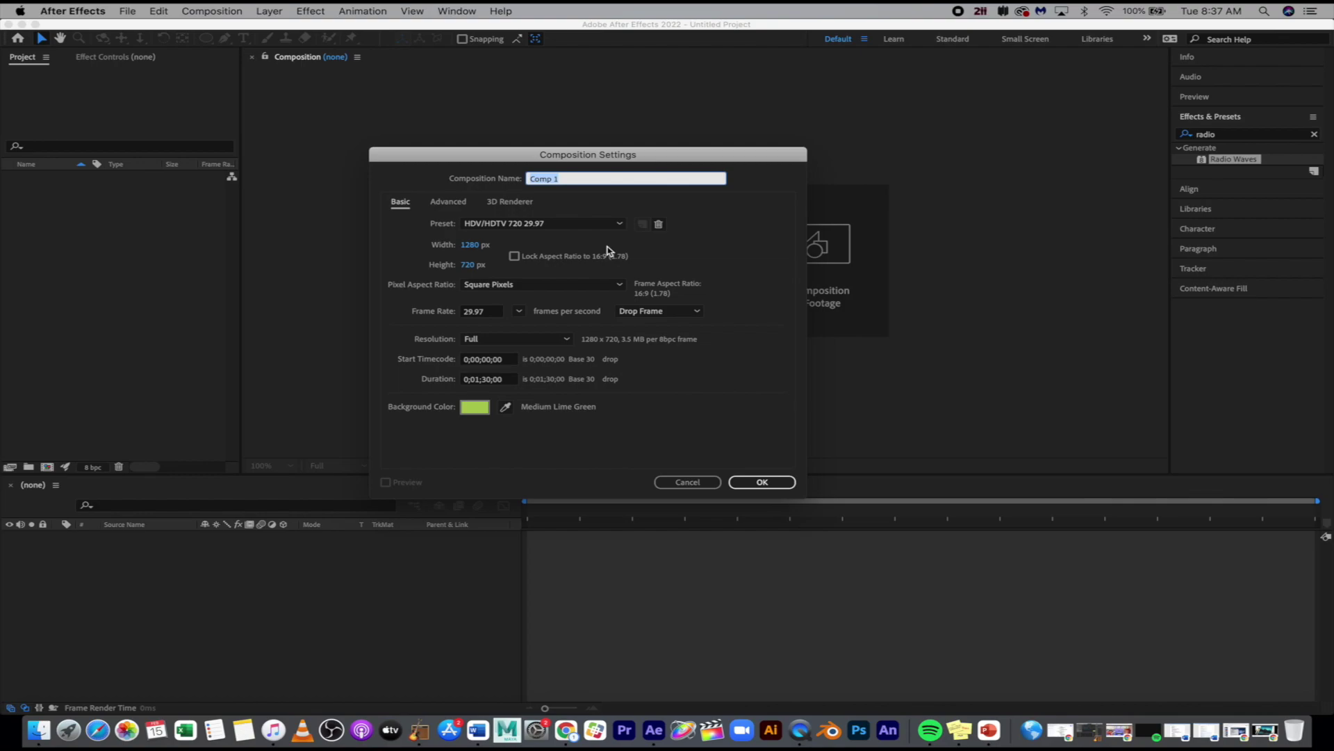
pyautogui.write('Main')
pyautogui.click(478, 413)
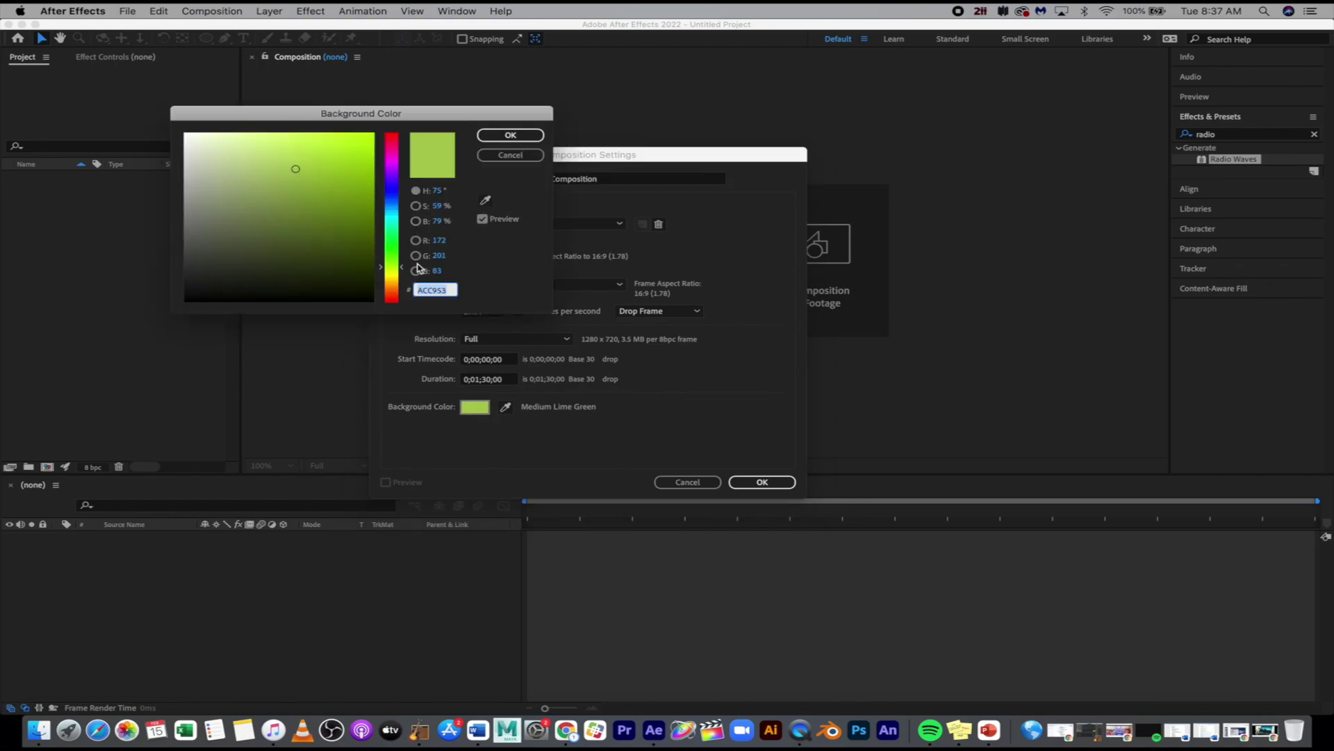
pyautogui.click(394, 214)
pyautogui.moveTo(332, 188)
pyautogui.mouseDown()
pyautogui.moveTo(295, 140)
pyautogui.moveTo(301, 188)
pyautogui.moveTo(288, 171)
pyautogui.mouseUp()
pyautogui.click(508, 135)
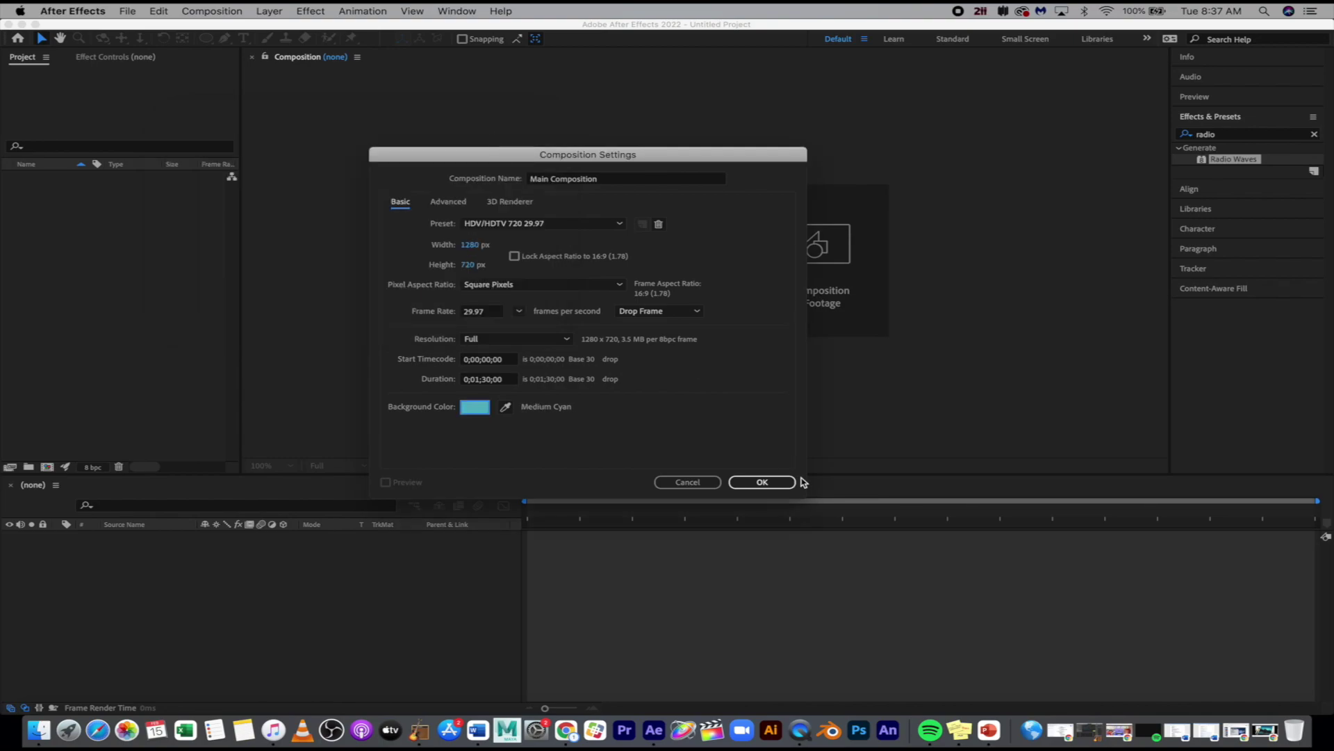
pyautogui.click(776, 481)
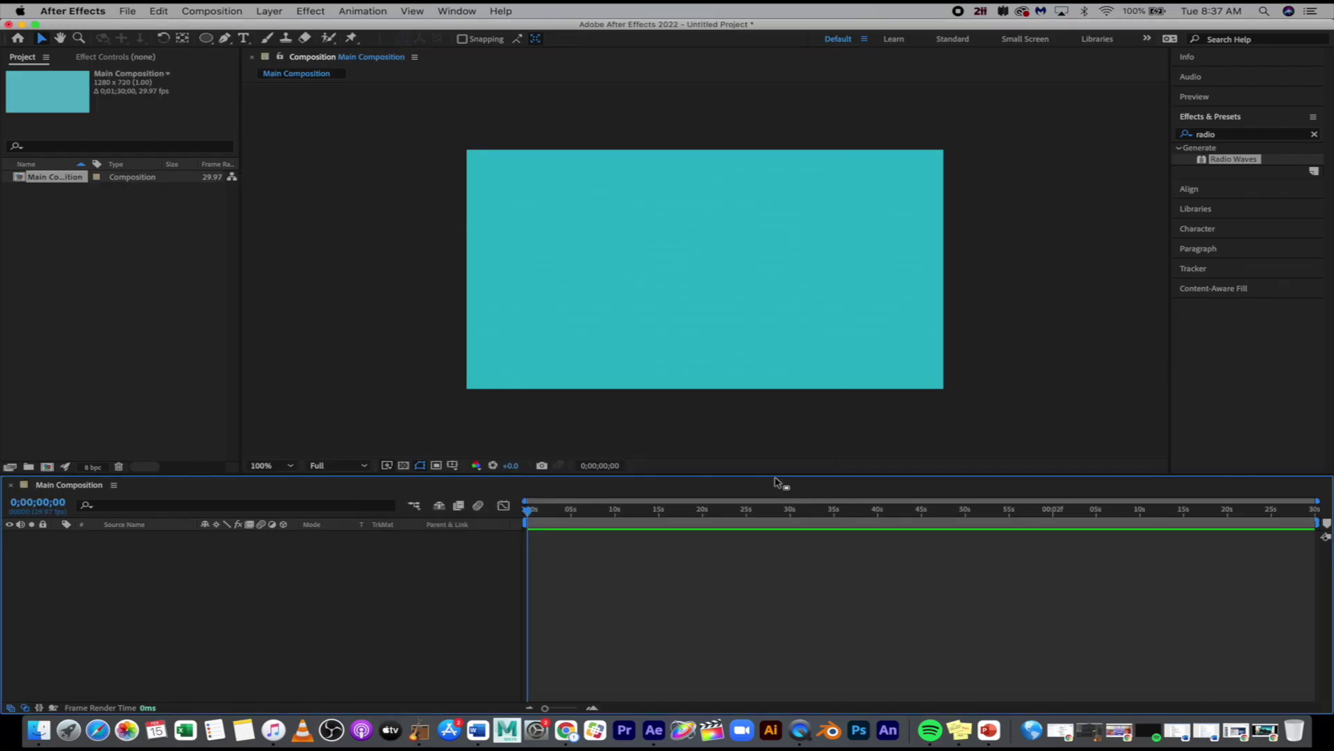
# - Review the settings of Main Composition and close them without changing anything
pyautogui.rightClick(67, 178)
pyautogui.click(88, 187)
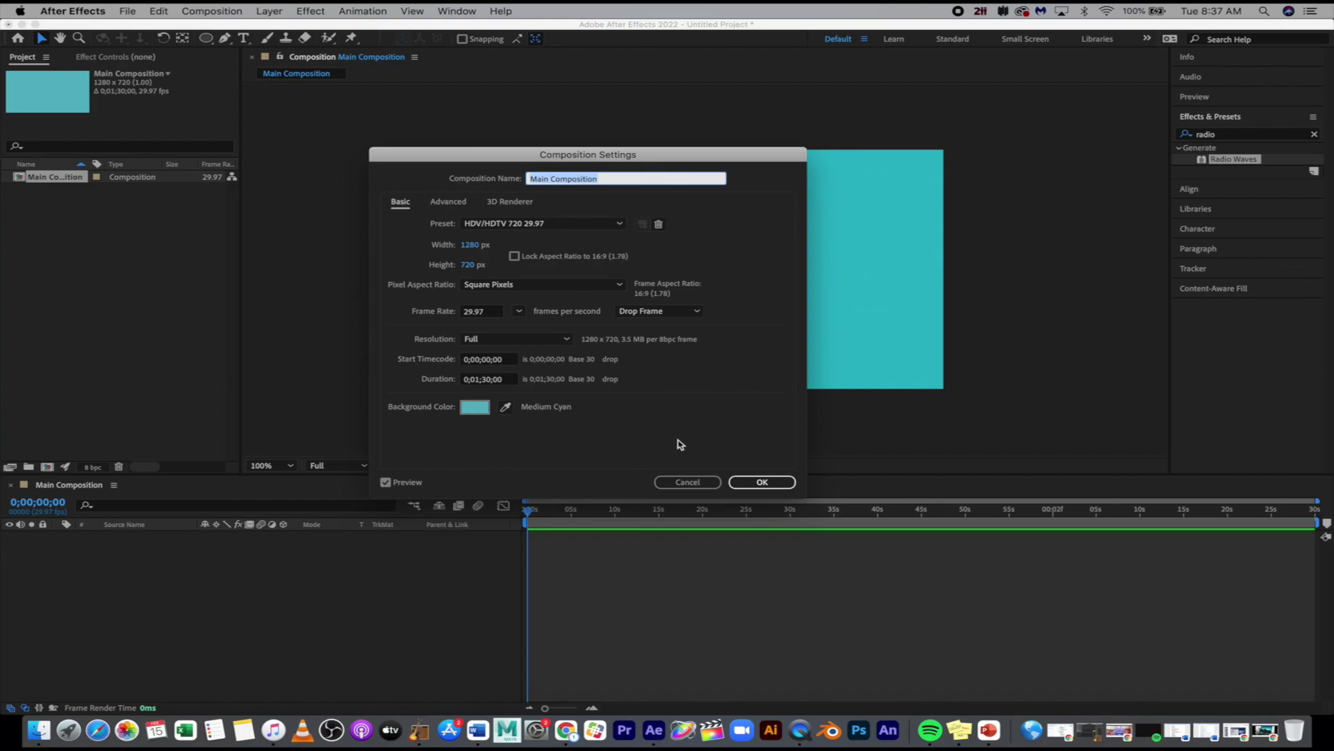
pyautogui.click(686, 482)
pyautogui.click(355, 581)
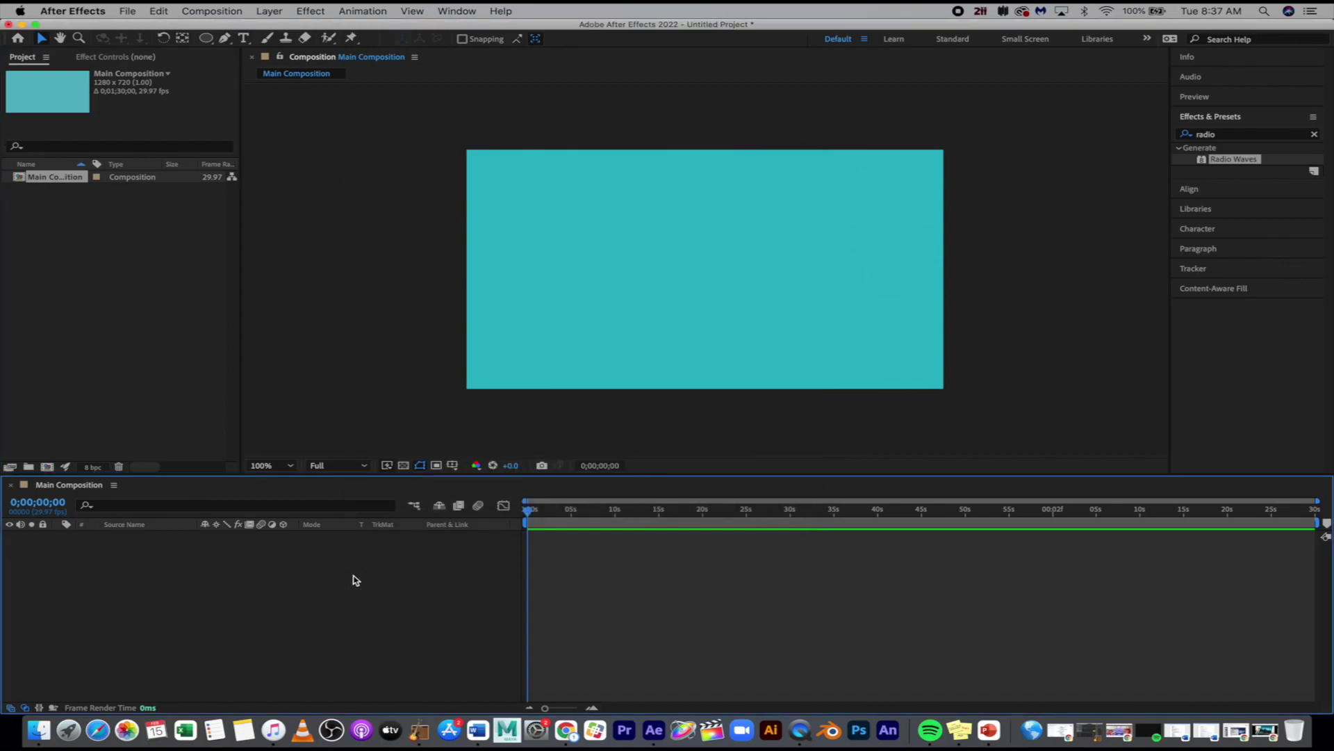
# - Draw a large ellipse near the middle of the composition with the Ellipse tool
pyautogui.click(210, 42)
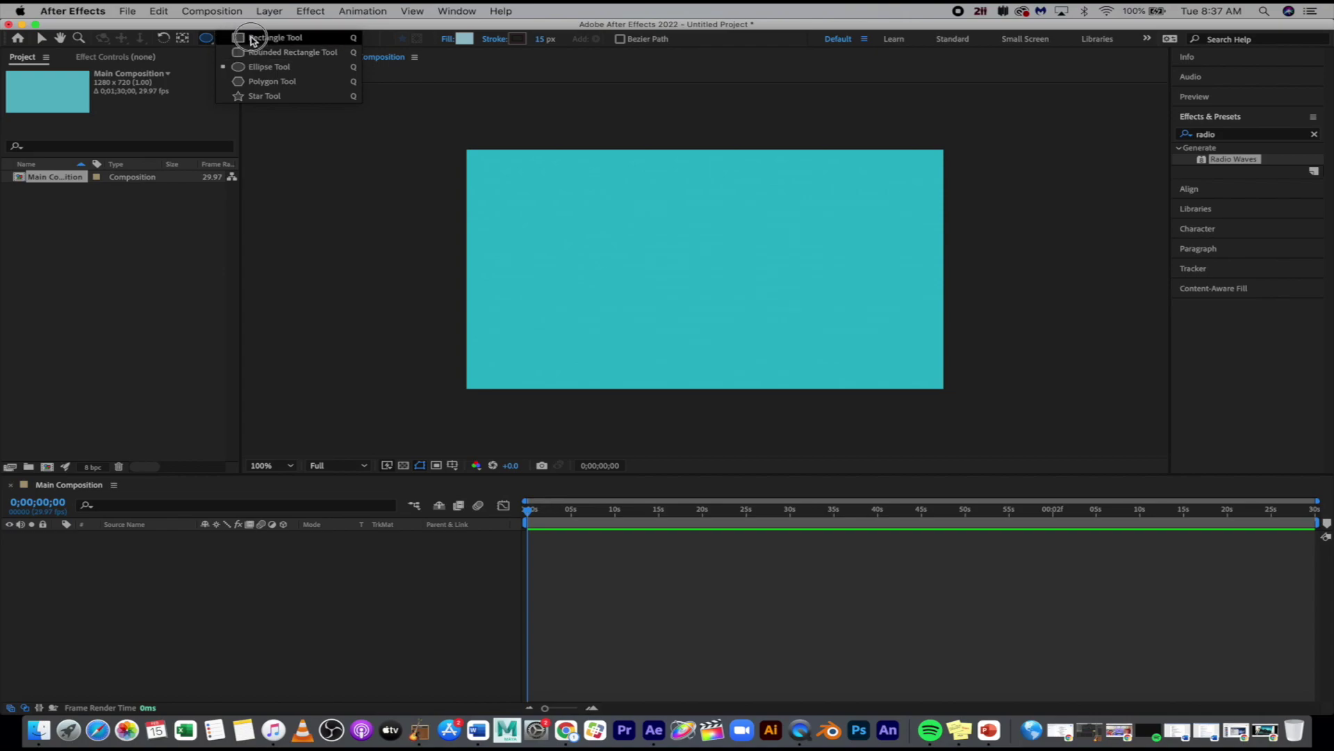
pyautogui.click(268, 69)
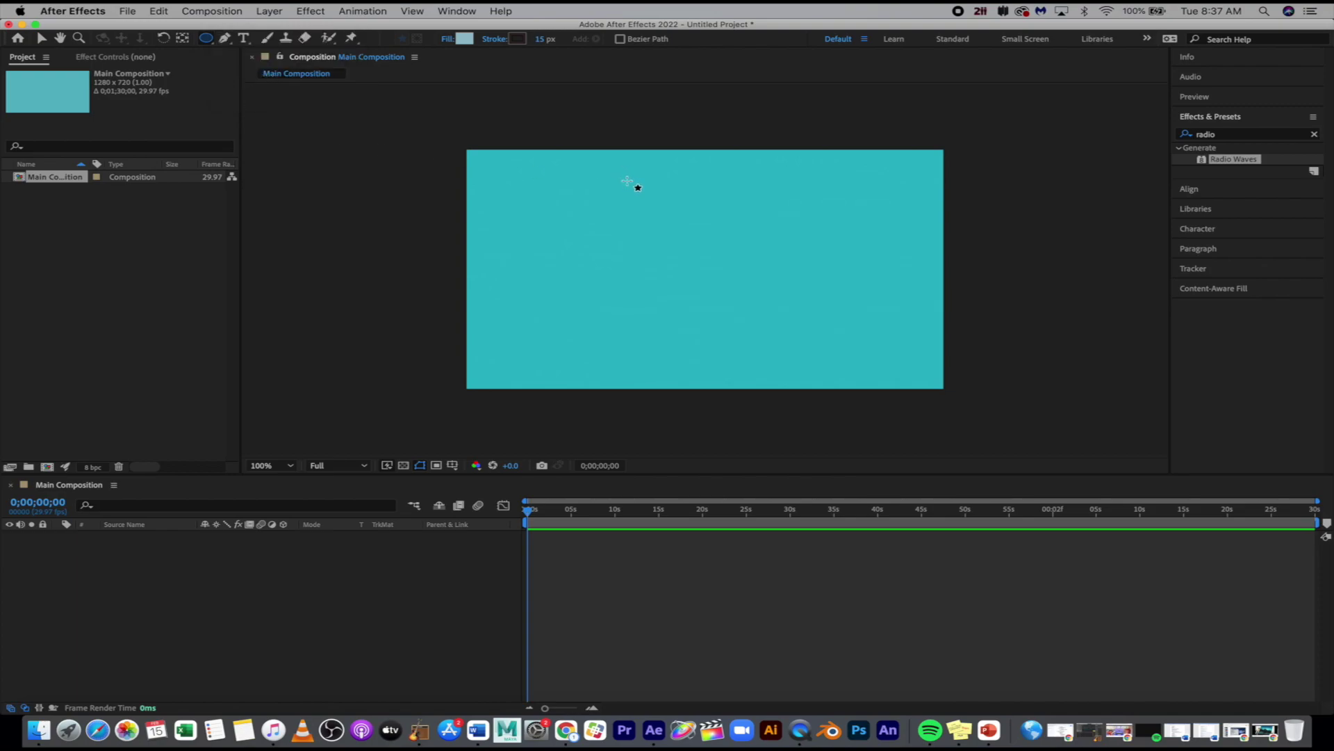
pyautogui.moveTo(628, 181); pyautogui.dragTo(786, 336)
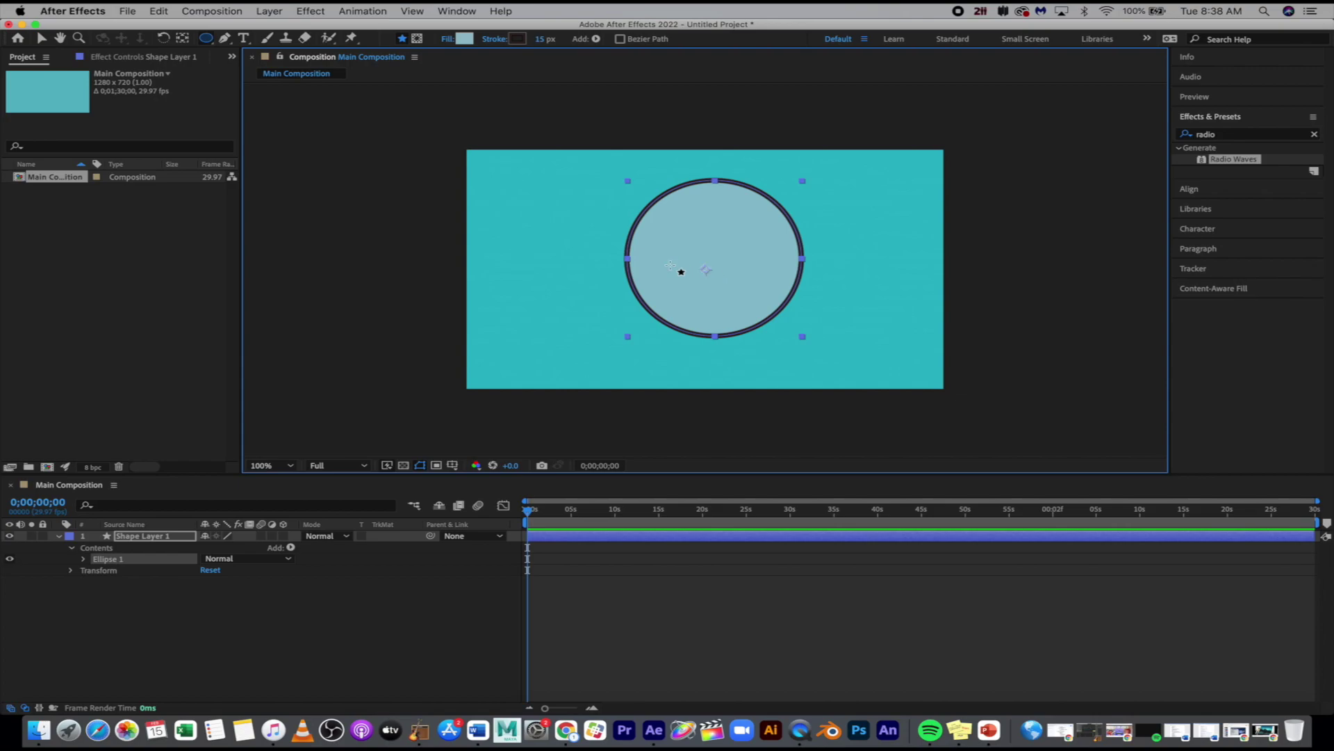
# - Center the shape layer's anchor point in its layer content
pyautogui.click(269, 11)
pyautogui.moveTo(326, 157)
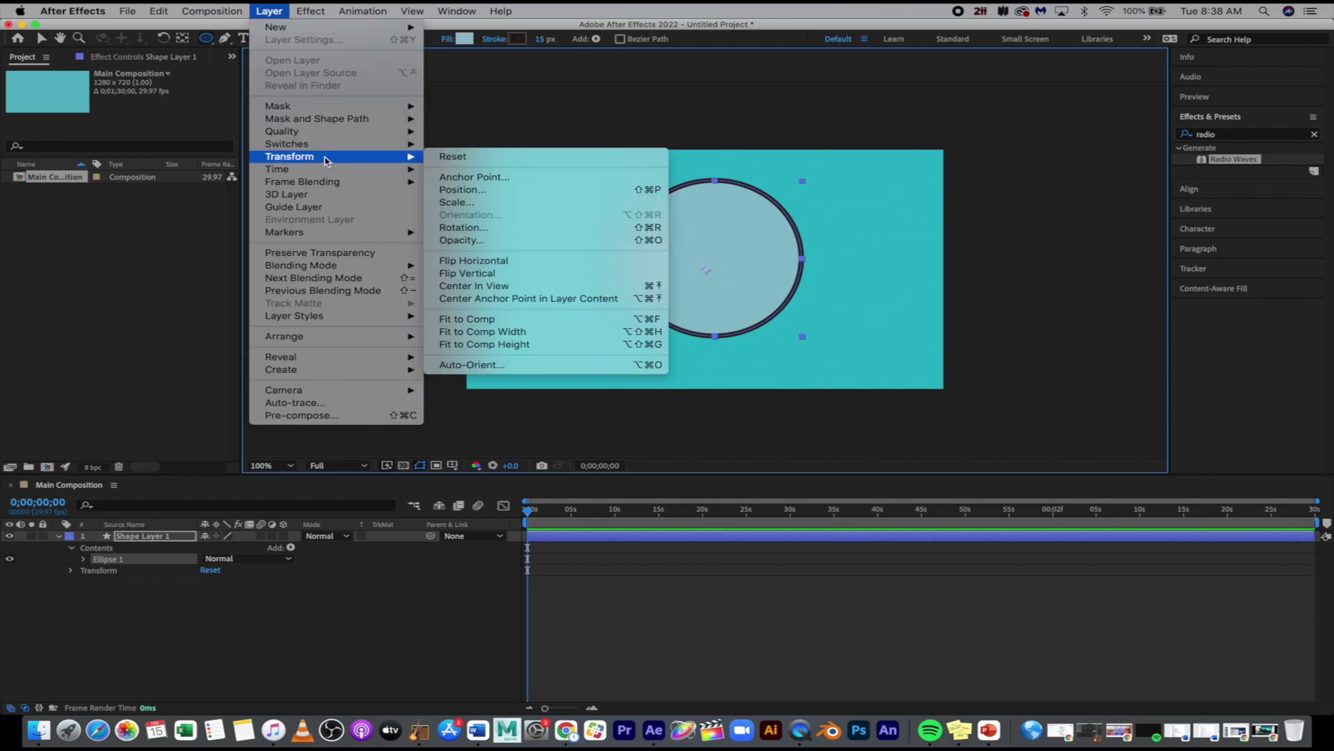
pyautogui.click(528, 299)
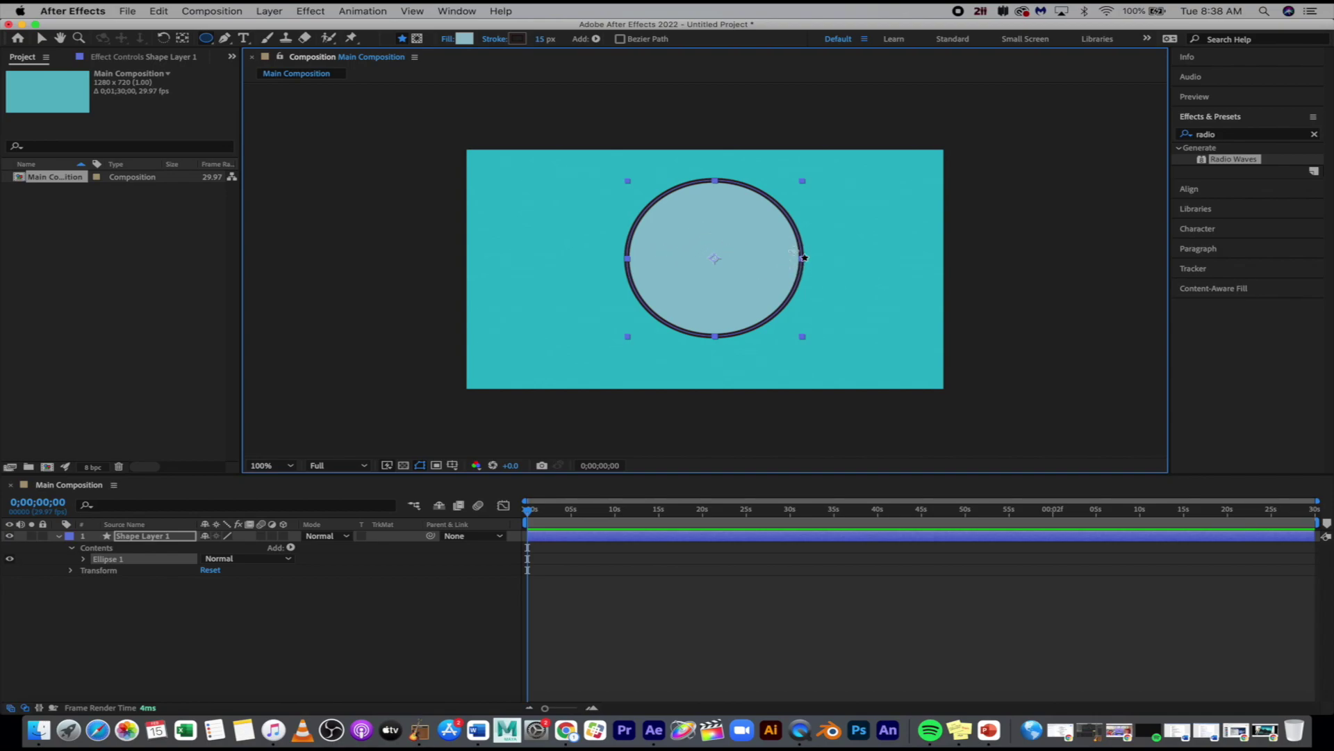
# - Align the ellipse to the horizontal and vertical center of the composition
pyautogui.click(1202, 192)
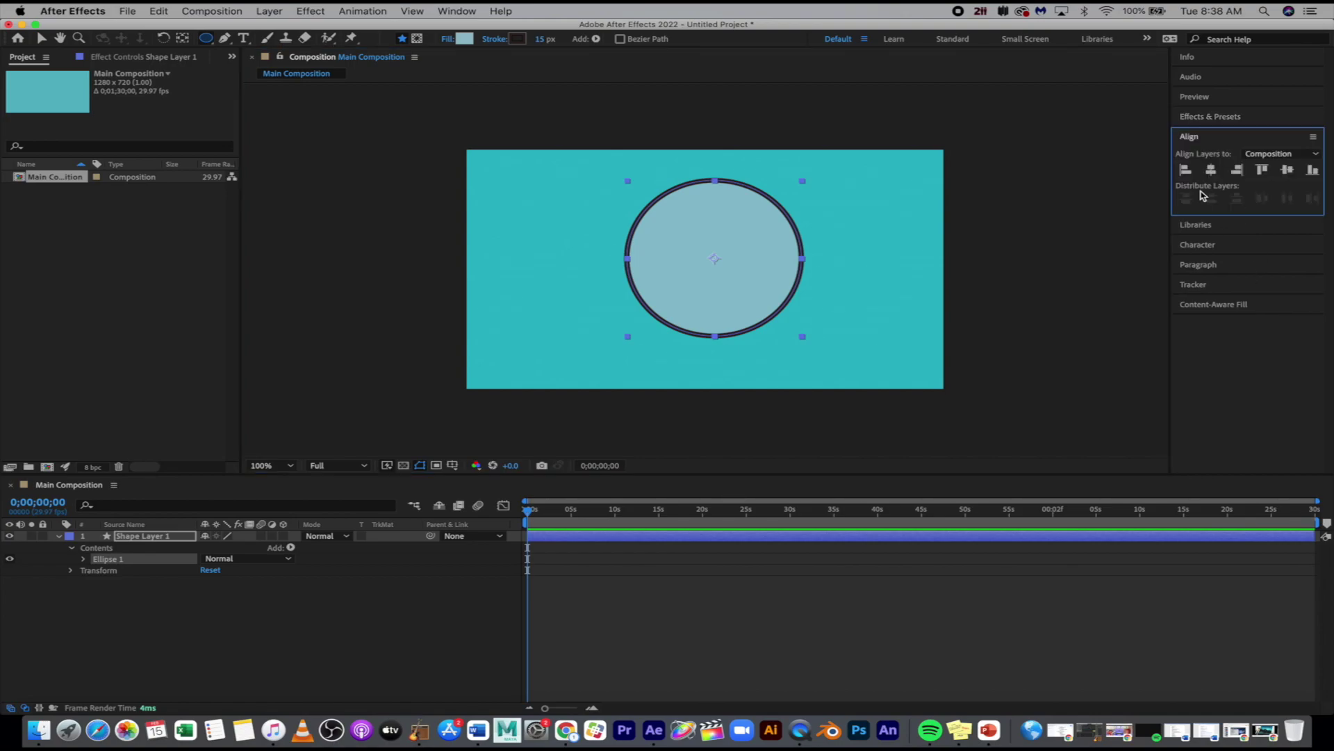
pyautogui.click(1211, 169)
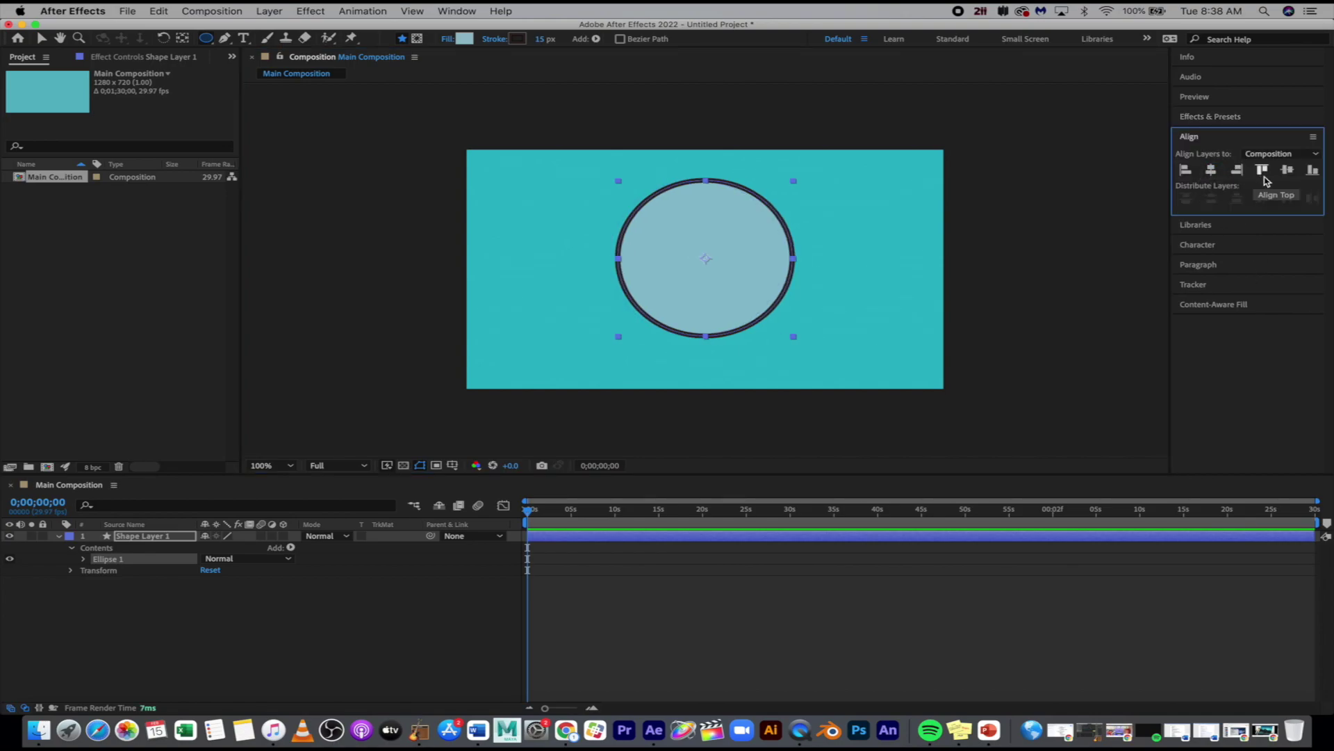
pyautogui.click(1289, 171)
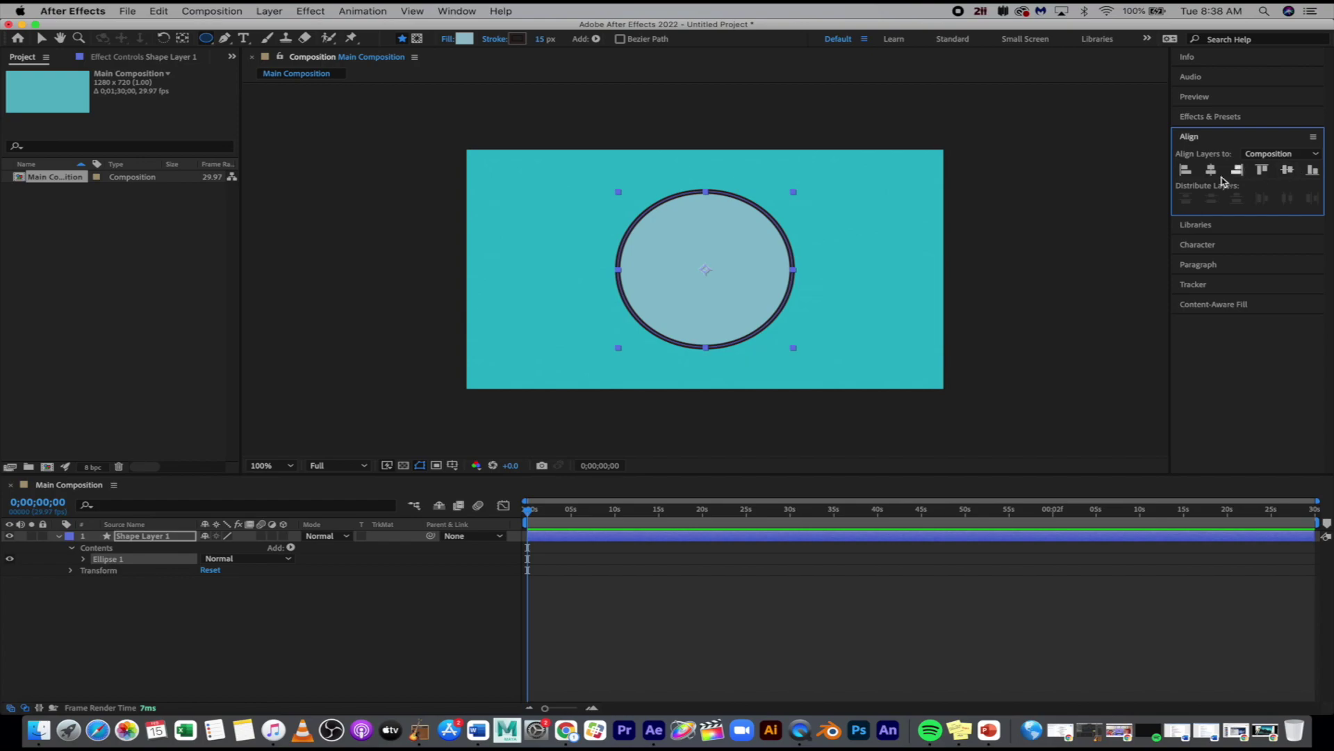
pyautogui.click(1186, 169)
pyautogui.click(1210, 171)
# - Cycle the ellipse's stroke type through the gradient options to none, removing the outline
pyautogui.click(41, 37)
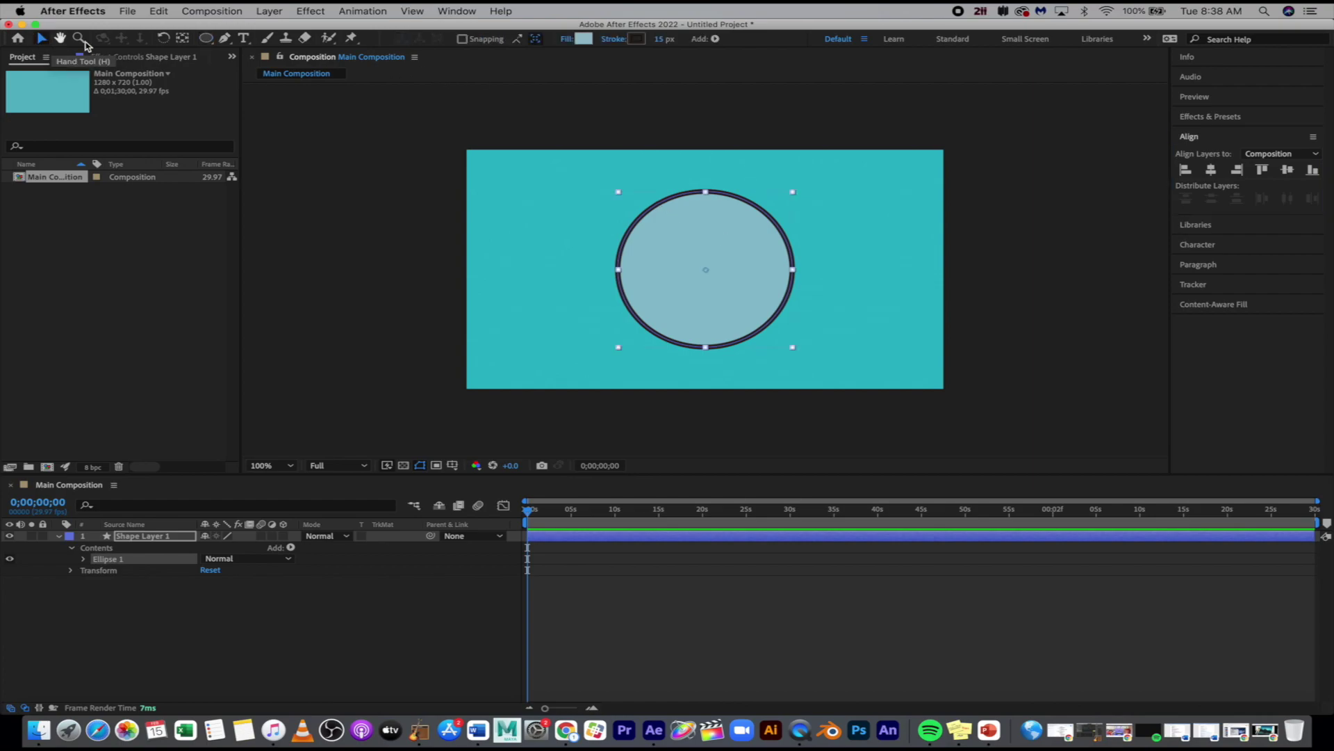
pyautogui.keyDown('alt'); pyautogui.click(637, 39); pyautogui.keyUp('alt')
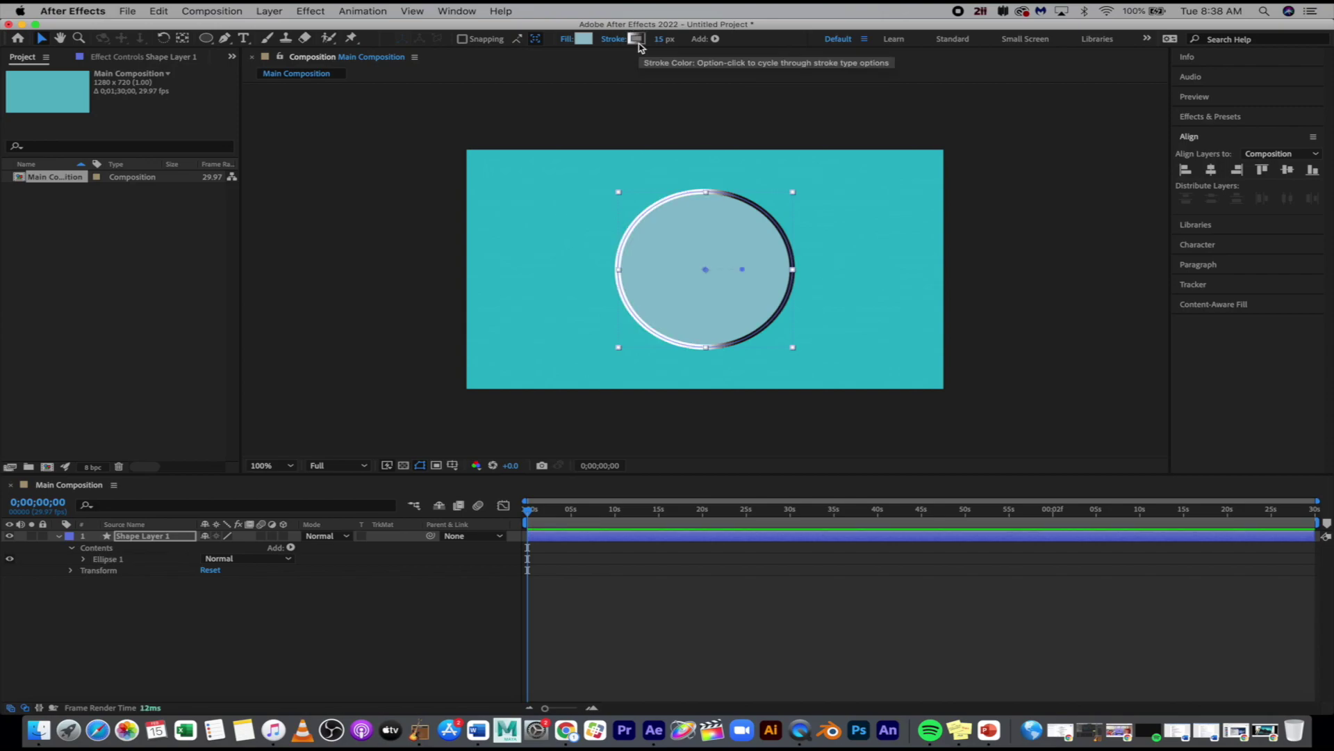
pyautogui.keyDown('alt'); pyautogui.click(638, 41); pyautogui.keyUp('alt')
pyautogui.keyDown('alt'); pyautogui.click(637, 40); pyautogui.keyUp('alt')
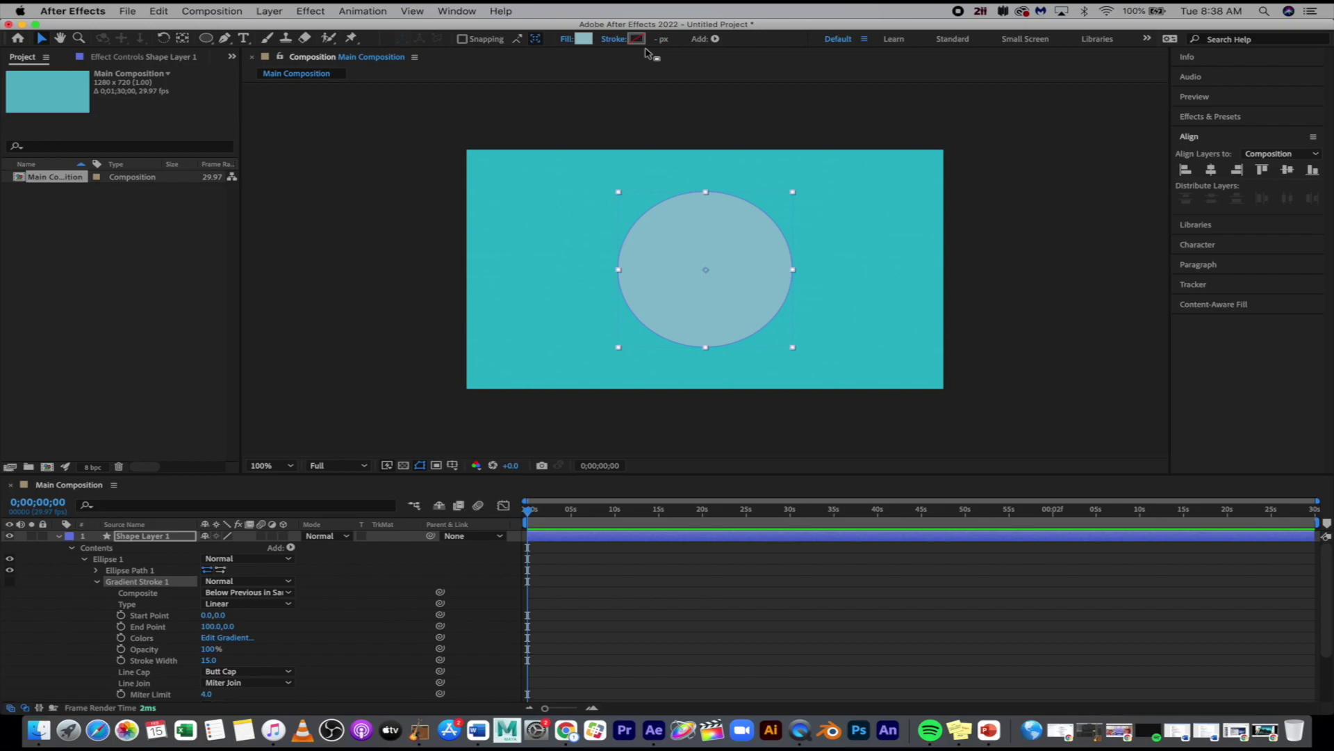
# - Change the ellipse's fill to magenta BA2DA8 and enlarge the shape slightly
pyautogui.click(584, 39)
pyautogui.click(392, 167)
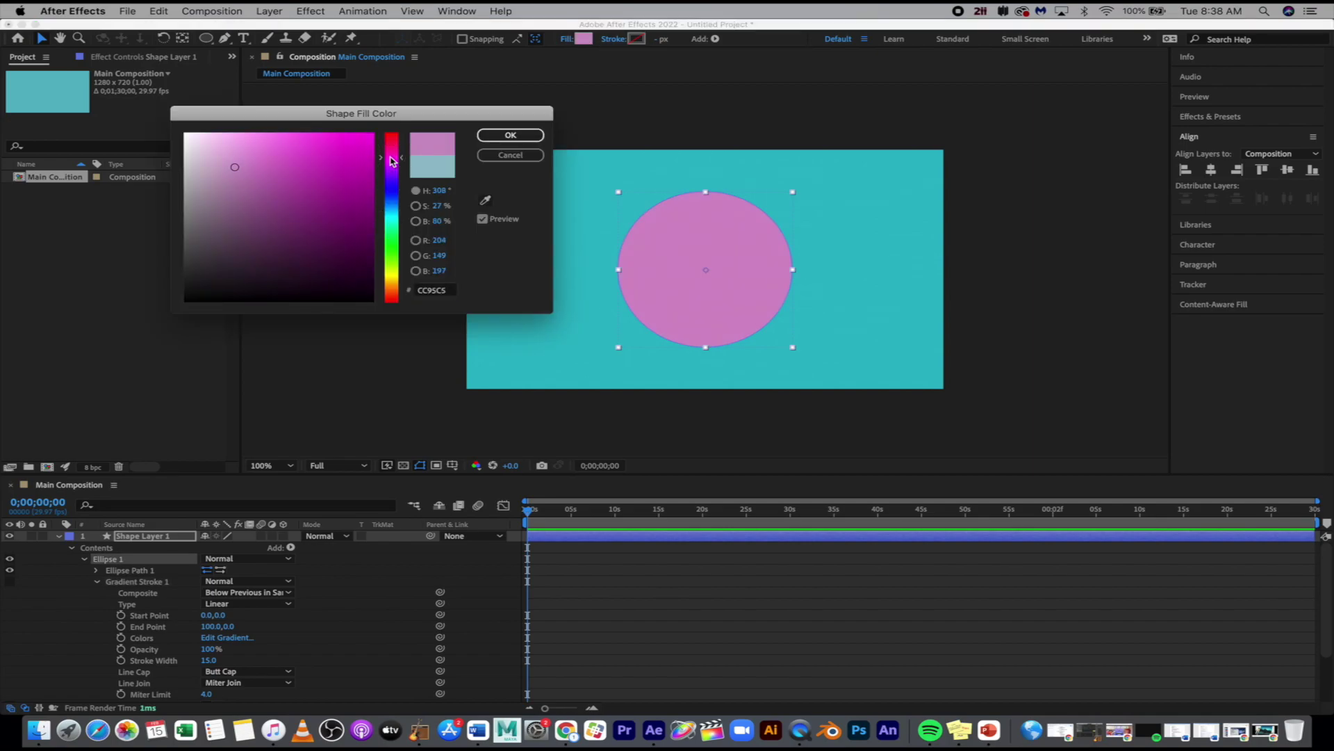
pyautogui.moveTo(327, 172)
pyautogui.mouseDown()
pyautogui.moveTo(340, 169)
pyautogui.moveTo(328, 179)
pyautogui.mouseUp()
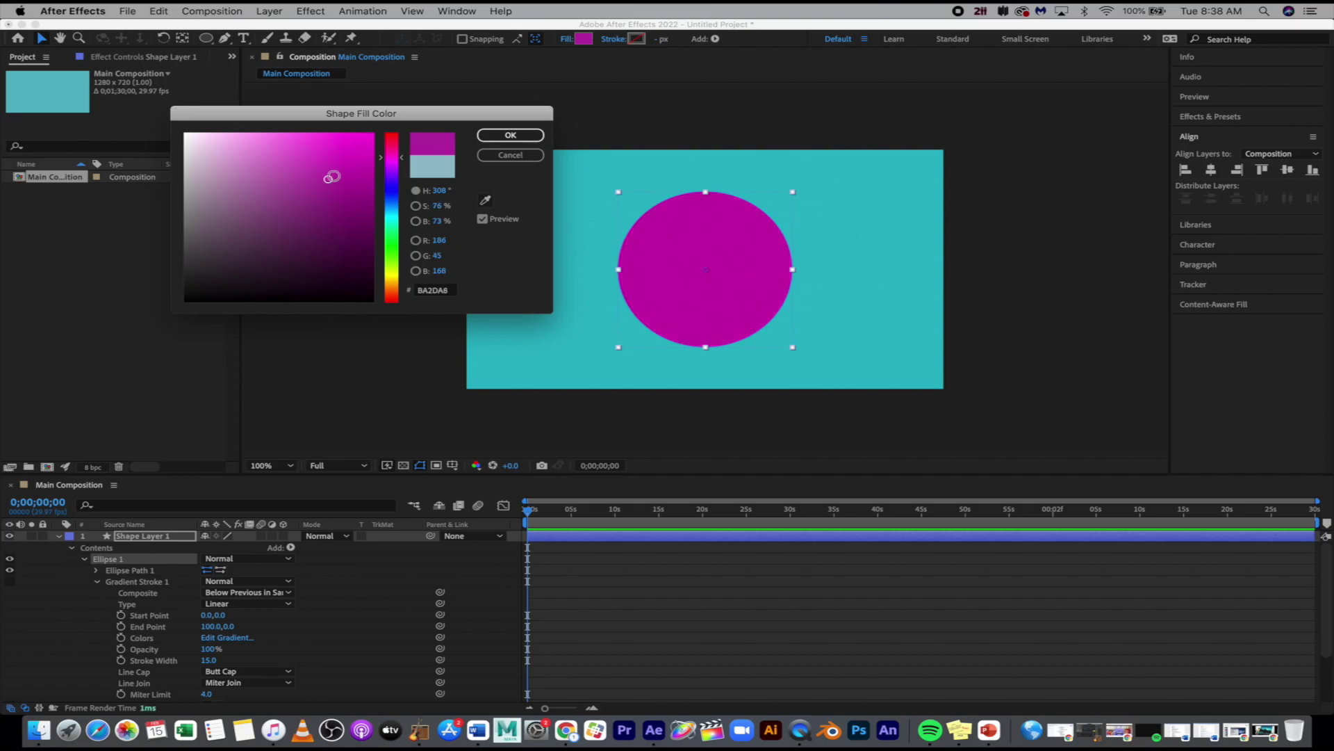
pyautogui.click(512, 135)
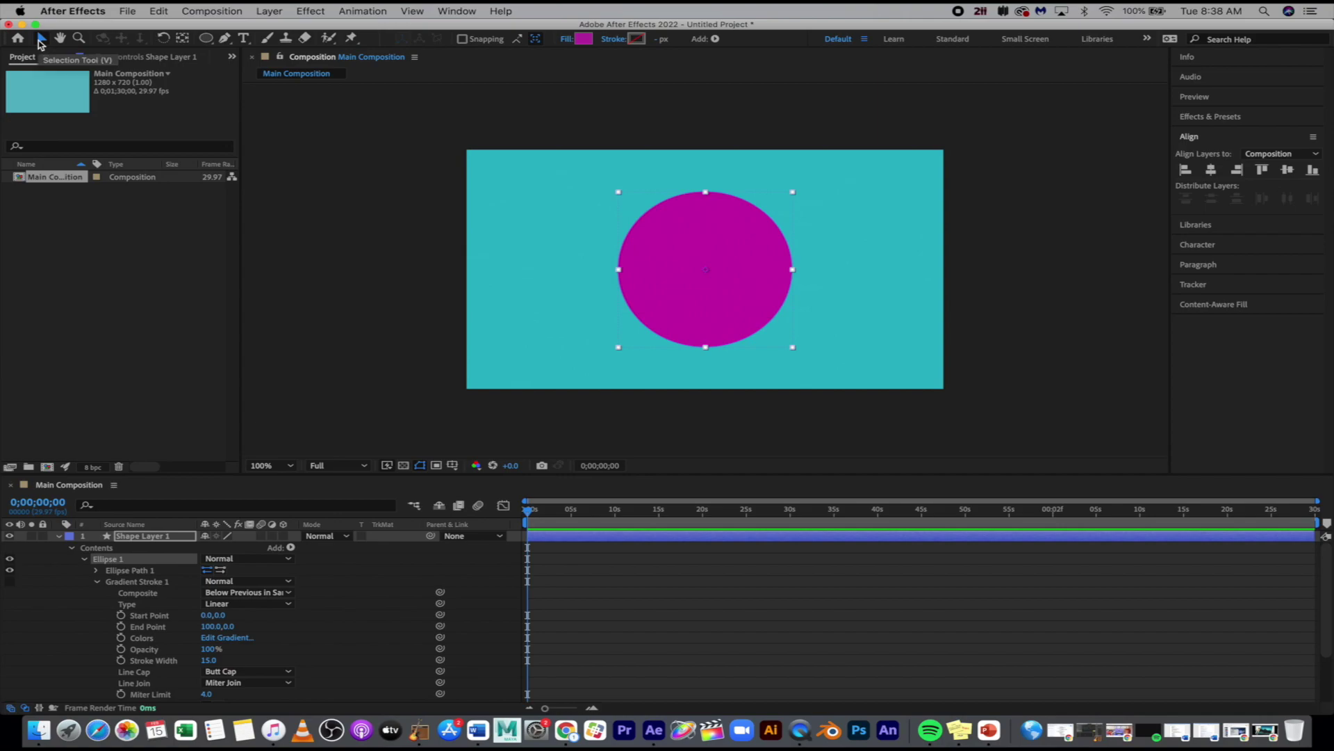
pyautogui.moveTo(794, 196)
pyautogui.mouseDown()
pyautogui.moveTo(831, 167)
pyautogui.moveTo(811, 192)
pyautogui.mouseUp()
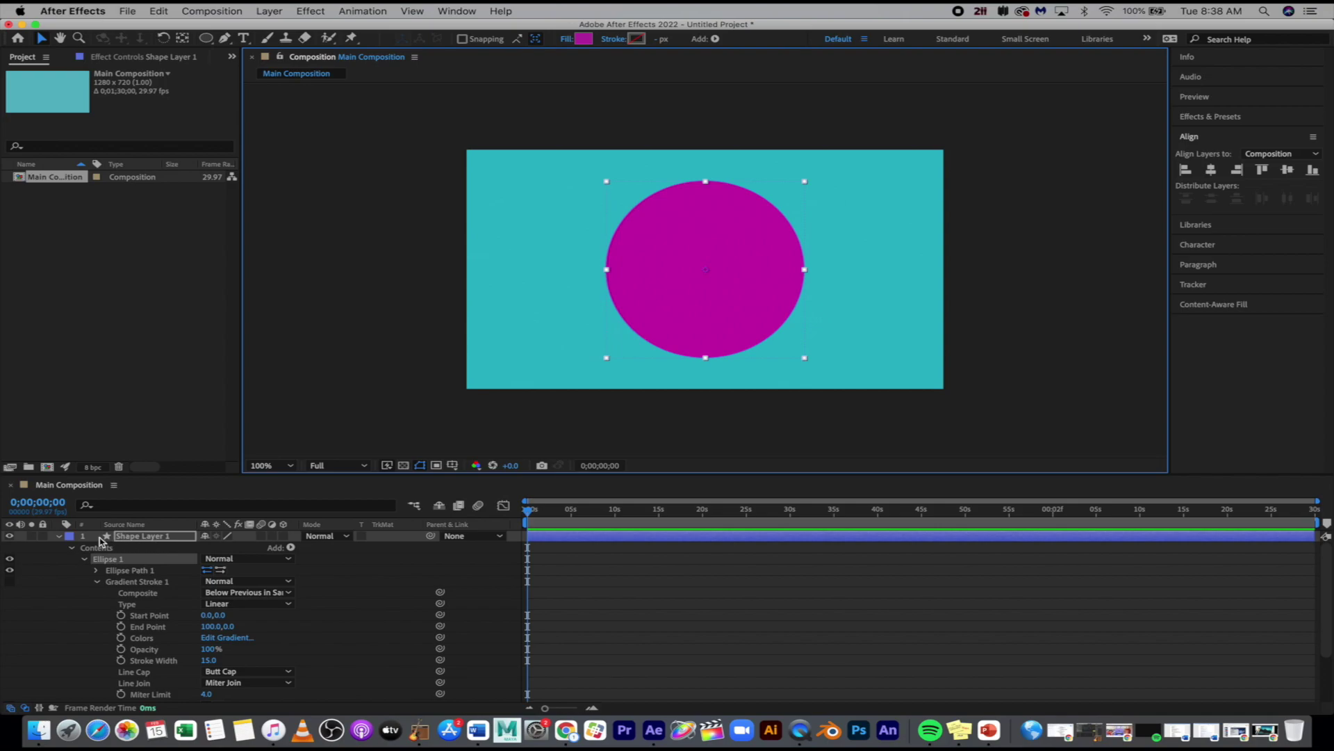
# - Collapse the shape layer's properties and rename the layer Circle 1
pyautogui.click(57, 537)
pyautogui.click(140, 536)
pyautogui.press('Return')
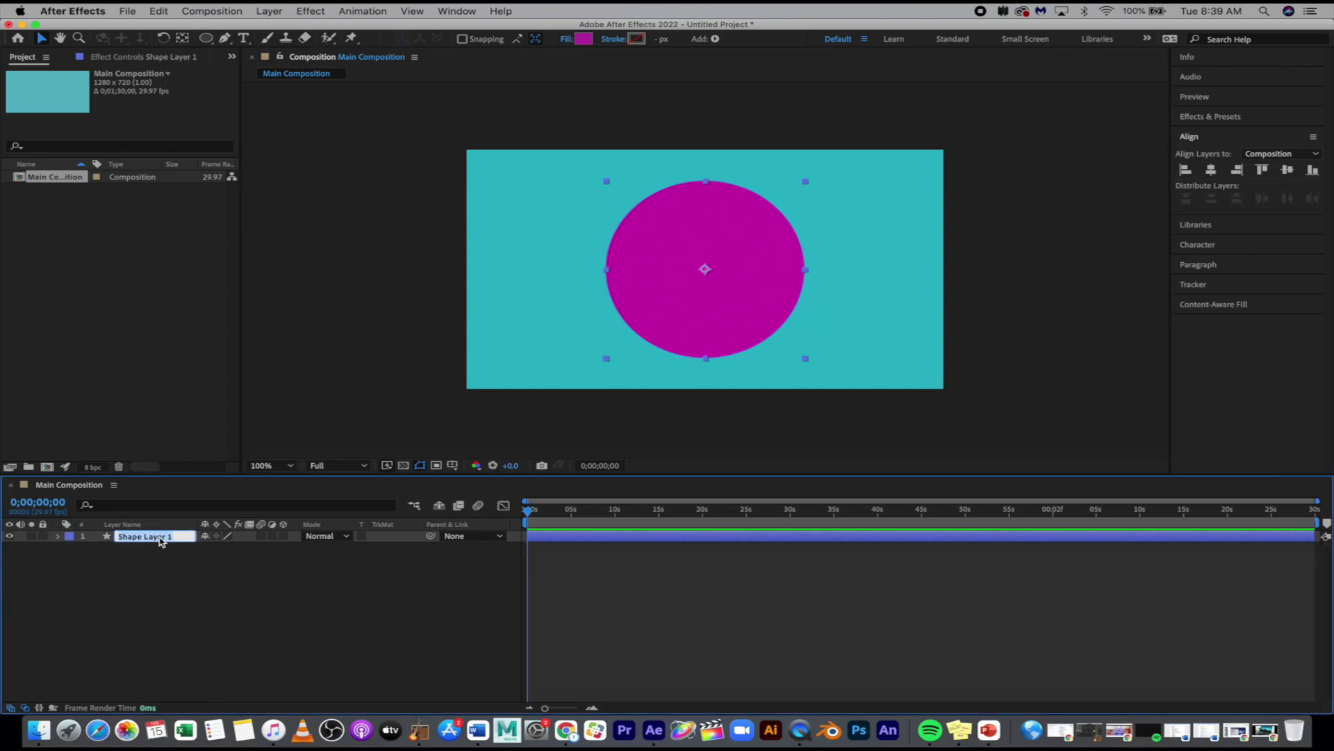
pyautogui.write('ci')
pyautogui.click(179, 629)
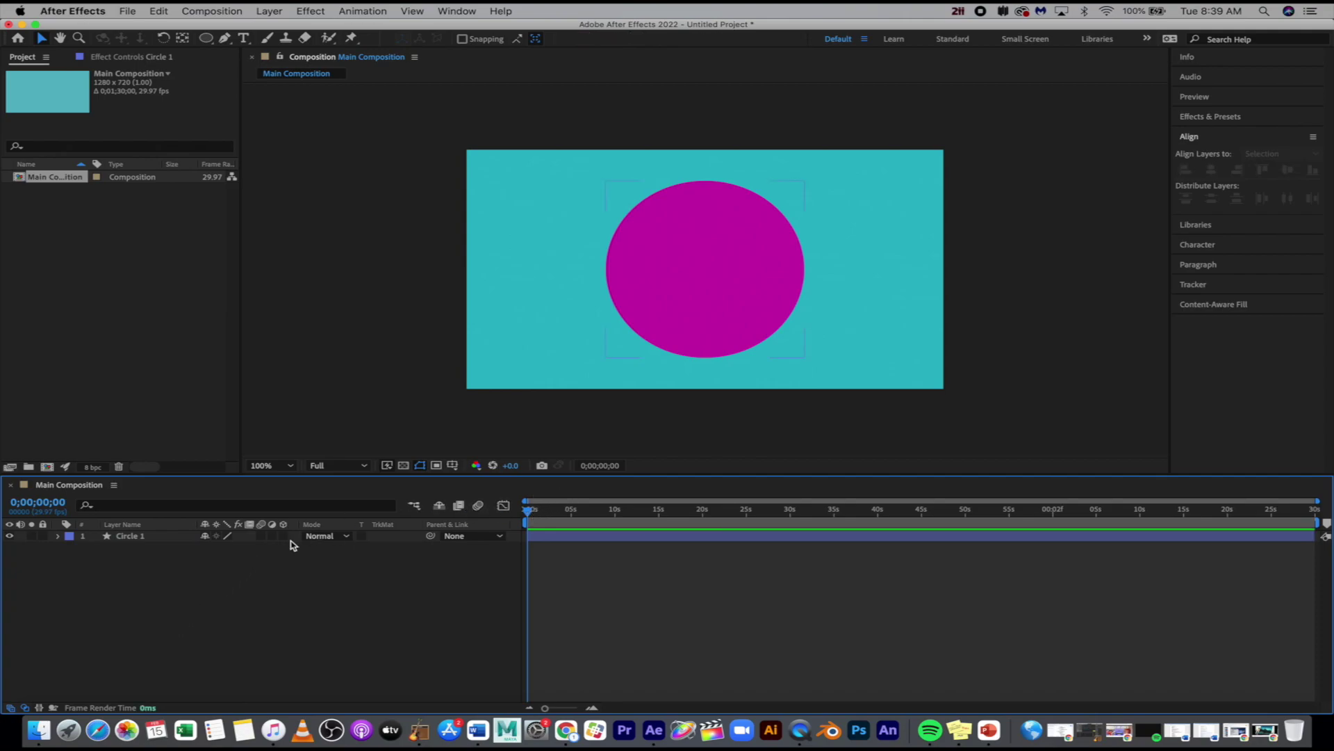
# - Collapse the Contents of the Circle 1 layer and show its Transform properties
pyautogui.click(60, 536)
pyautogui.click(72, 548)
pyautogui.click(72, 548)
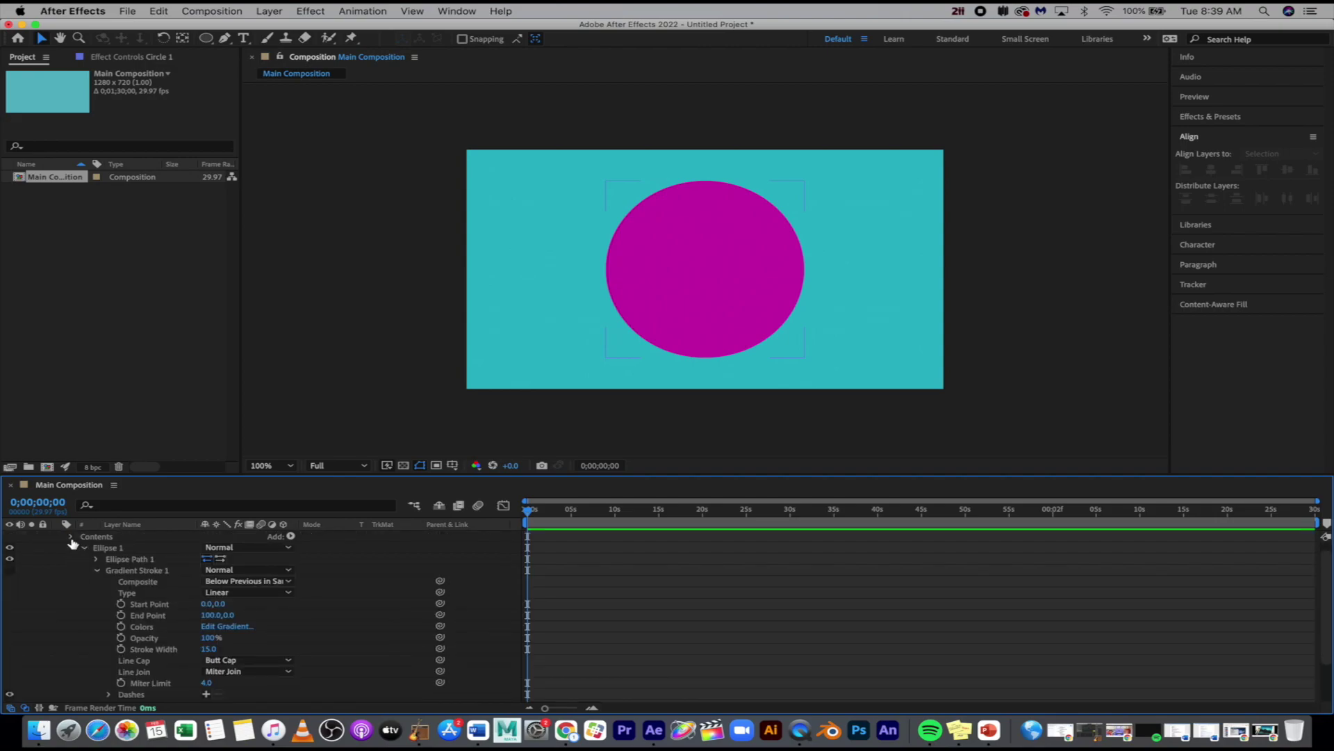
pyautogui.click(71, 539)
pyautogui.click(71, 559)
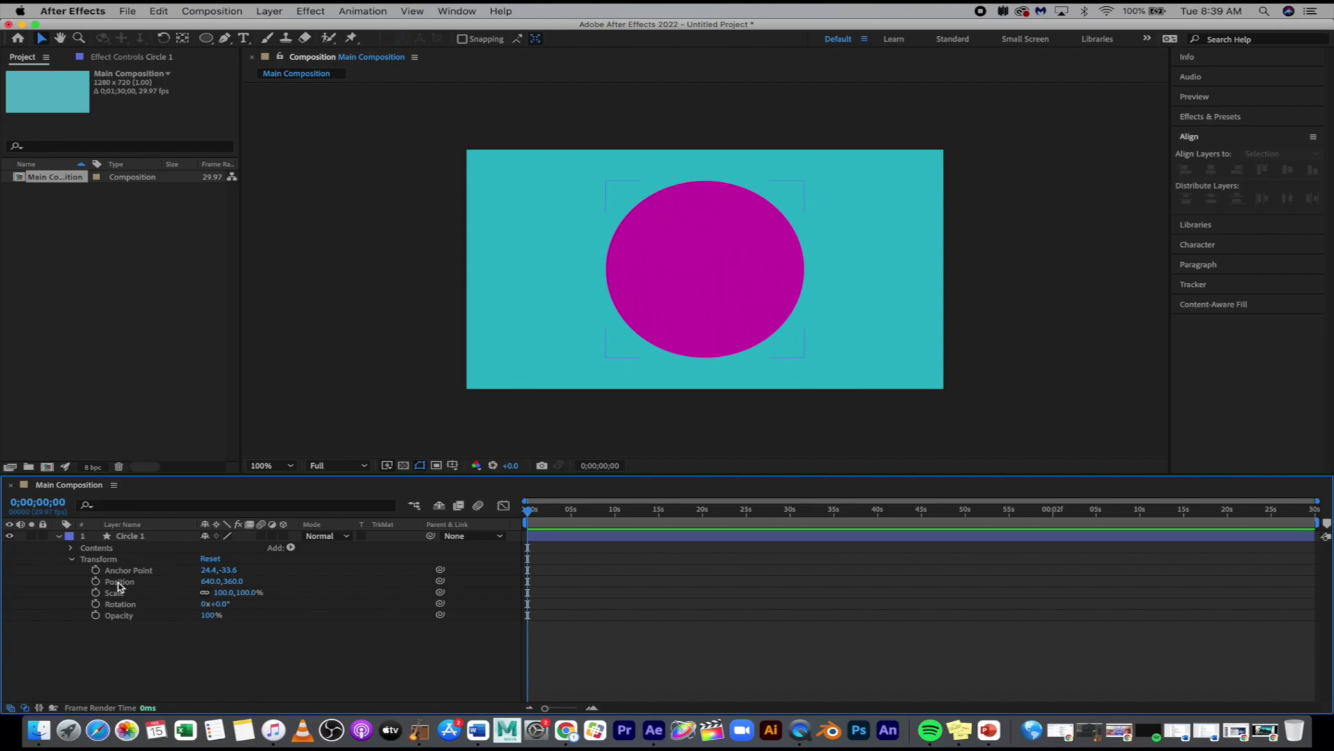
# - Show only the Position property of Circle 1 and set a position keyframe at 0;00;00;00
pyautogui.click(143, 539)
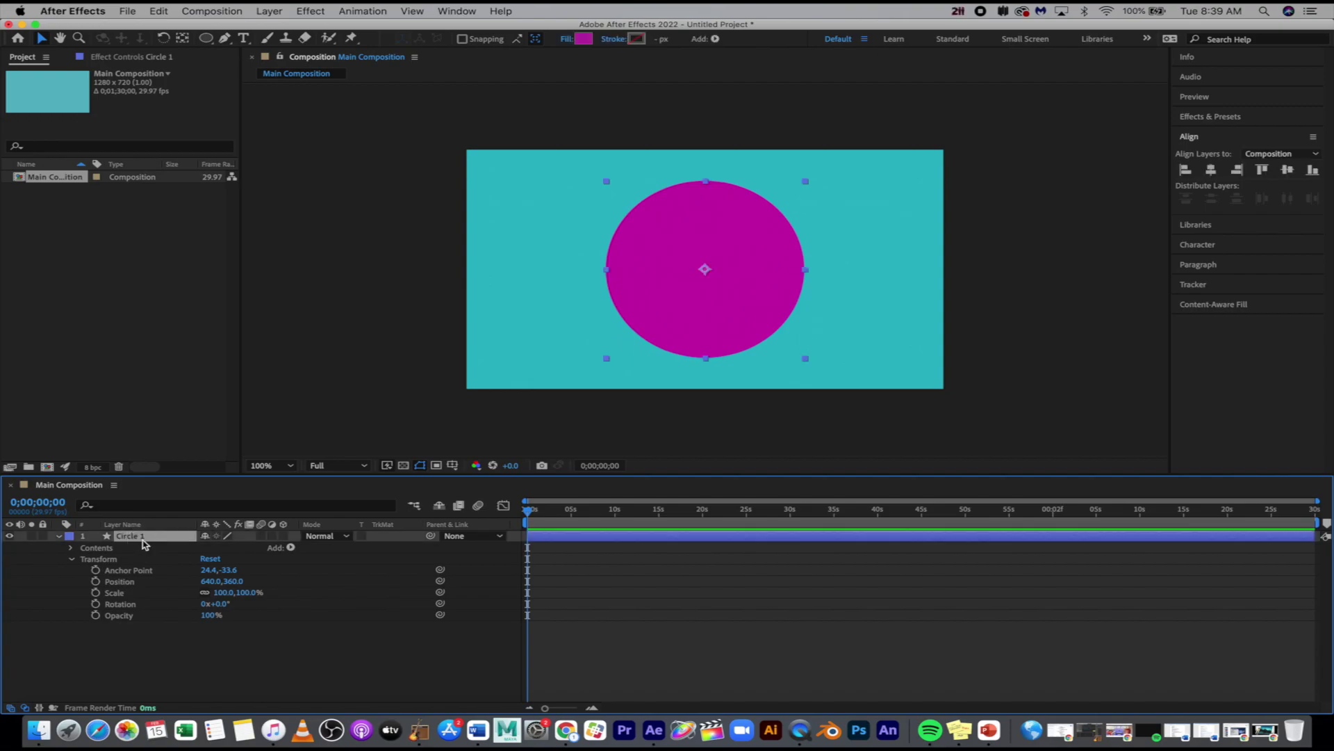
pyautogui.press('p')
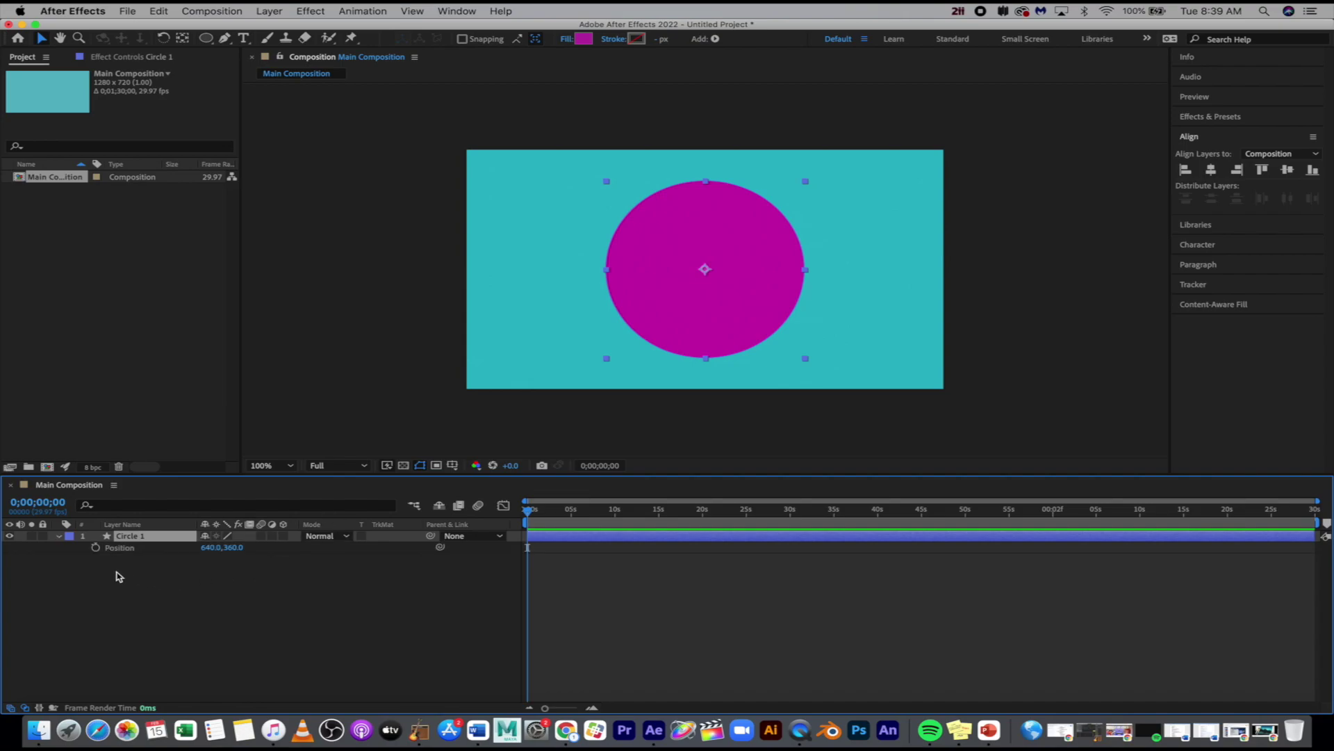
pyautogui.click(95, 547)
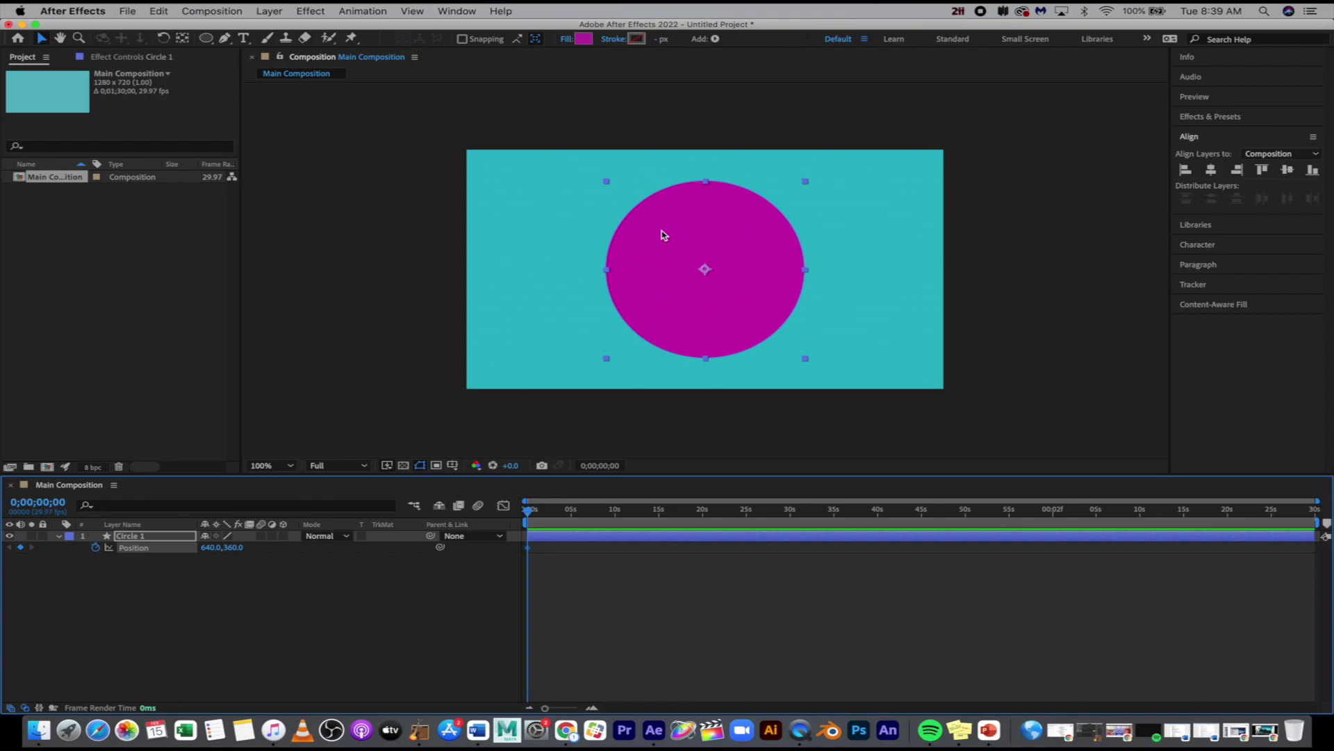
# - Move Circle 1 fully outside the composition's left edge, to position -351, 350
pyautogui.moveTo(662, 235)
pyautogui.mouseDown()
pyautogui.moveTo(438, 247)
pyautogui.moveTo(306, 235)
pyautogui.moveTo(599, 203)
pyautogui.moveTo(664, 224)
pyautogui.mouseUp()
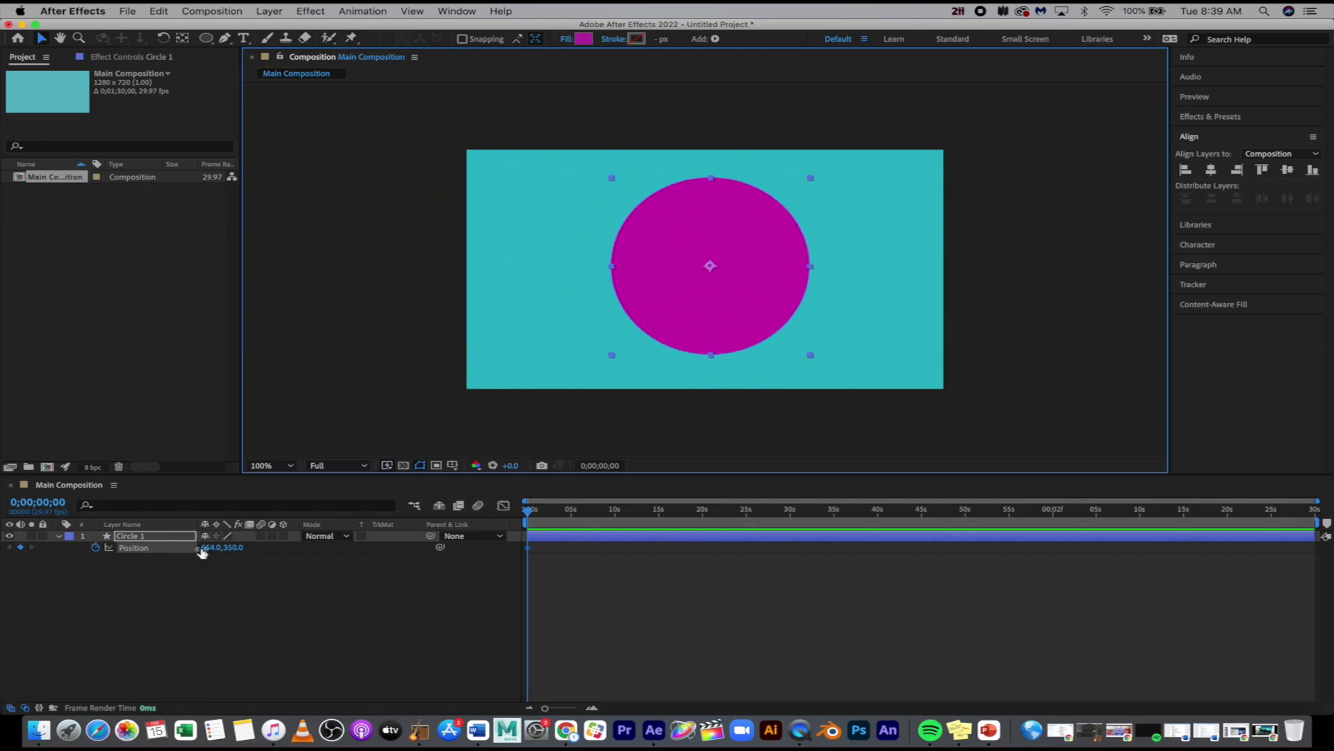
pyautogui.click(234, 547)
pyautogui.moveTo(234, 547); pyautogui.dragTo(70, 546)
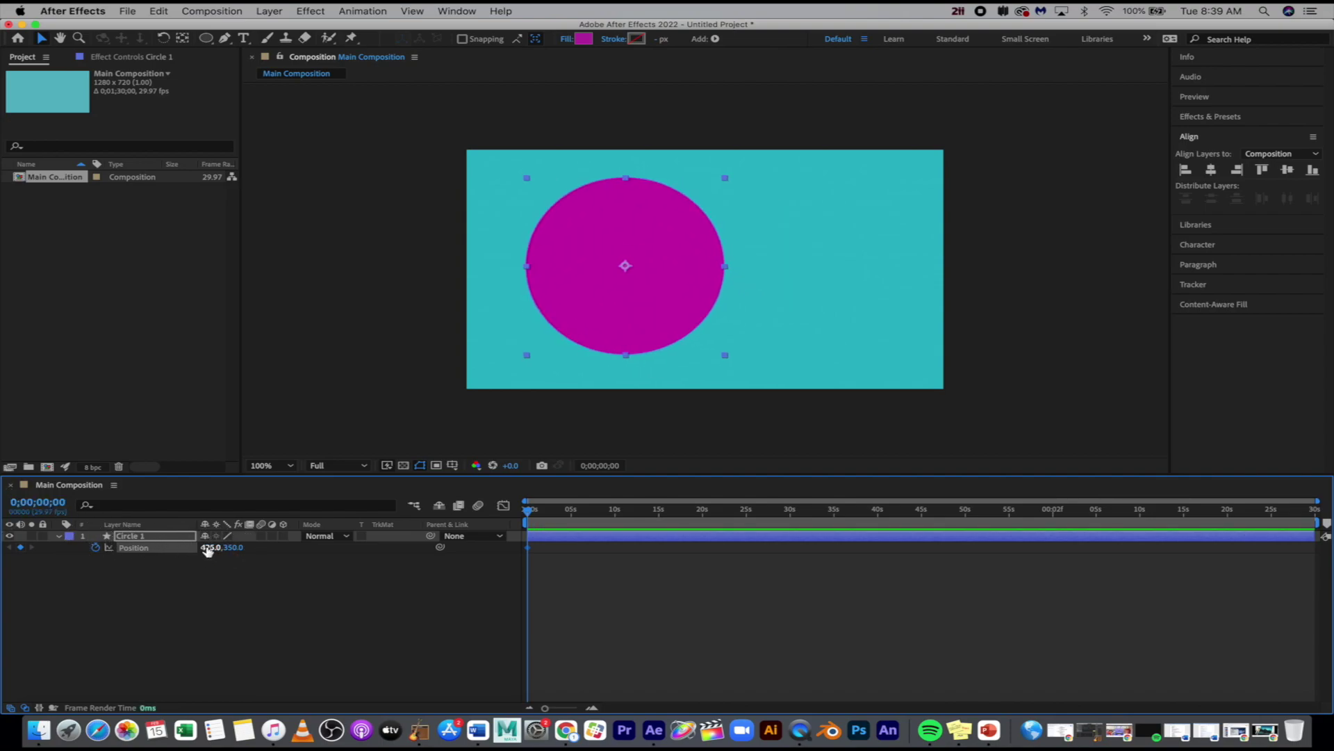
pyautogui.moveTo(208, 548); pyautogui.dragTo(56, 542)
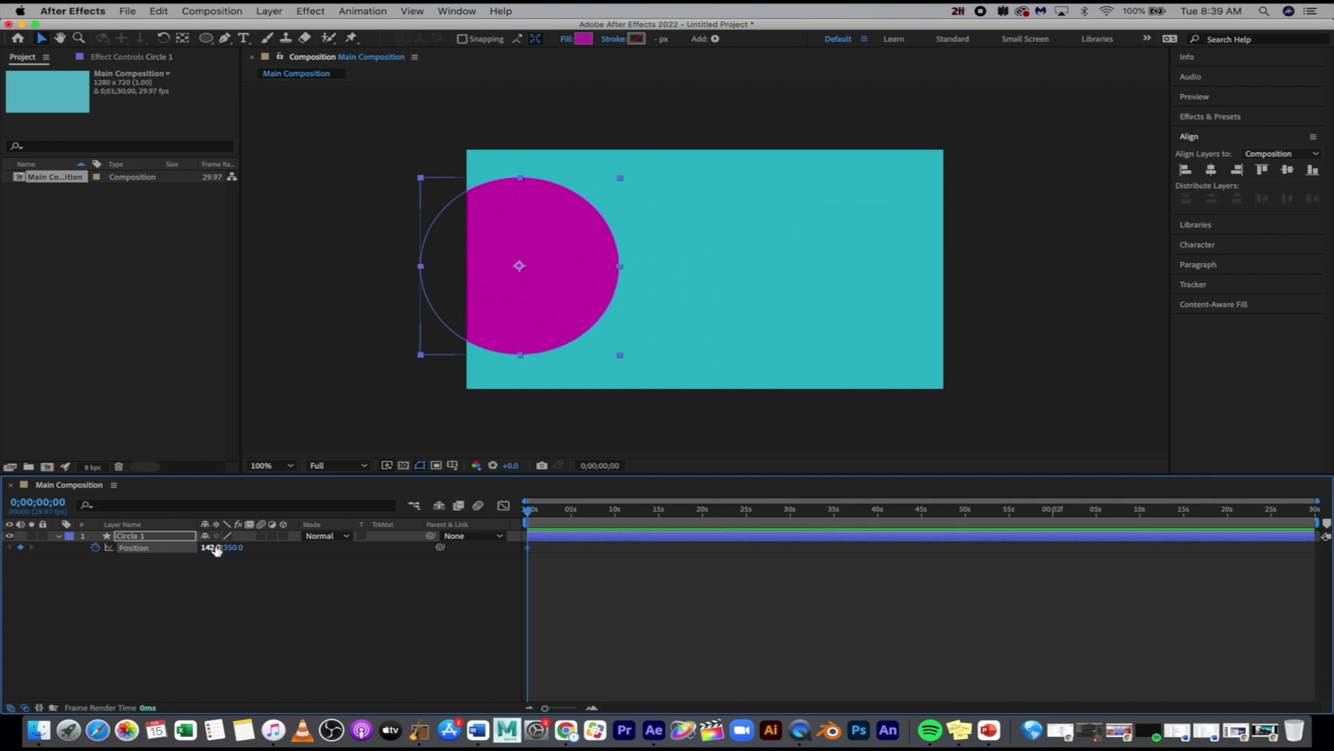
pyautogui.moveTo(216, 549); pyautogui.dragTo(90, 548)
pyautogui.moveTo(226, 551); pyautogui.dragTo(60, 549)
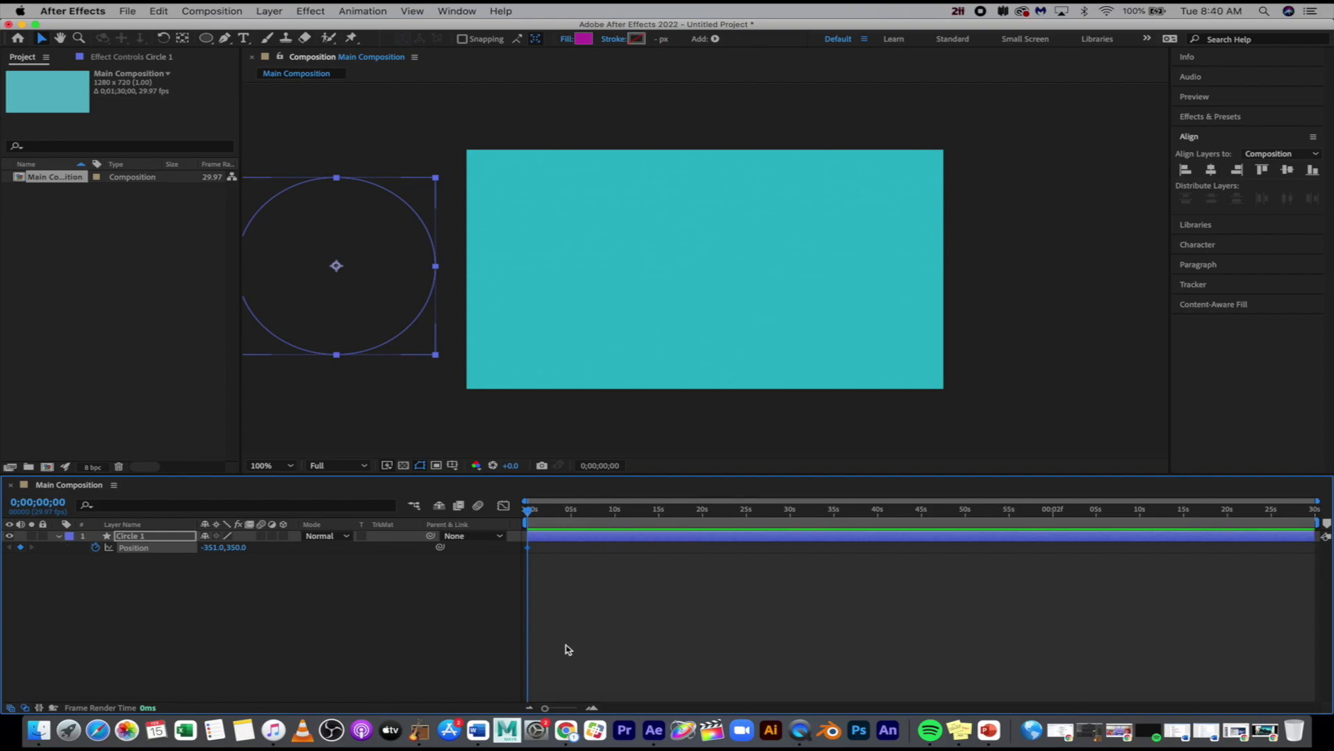
# - At 0;00;01;08, move Circle 1 into the composition and align it horizontally and vertically to the composition's center
pyautogui.moveTo(546, 710); pyautogui.dragTo(572, 708)
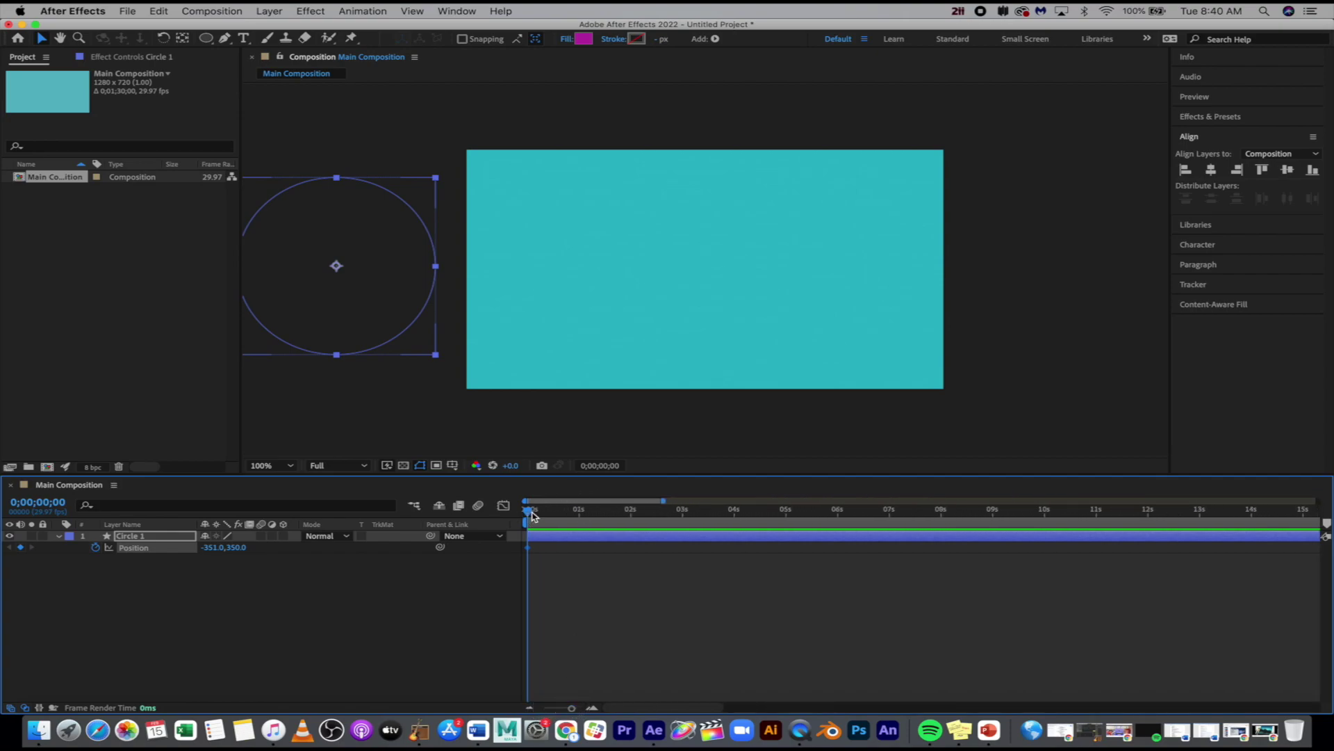
pyautogui.moveTo(529, 515); pyautogui.dragTo(596, 520)
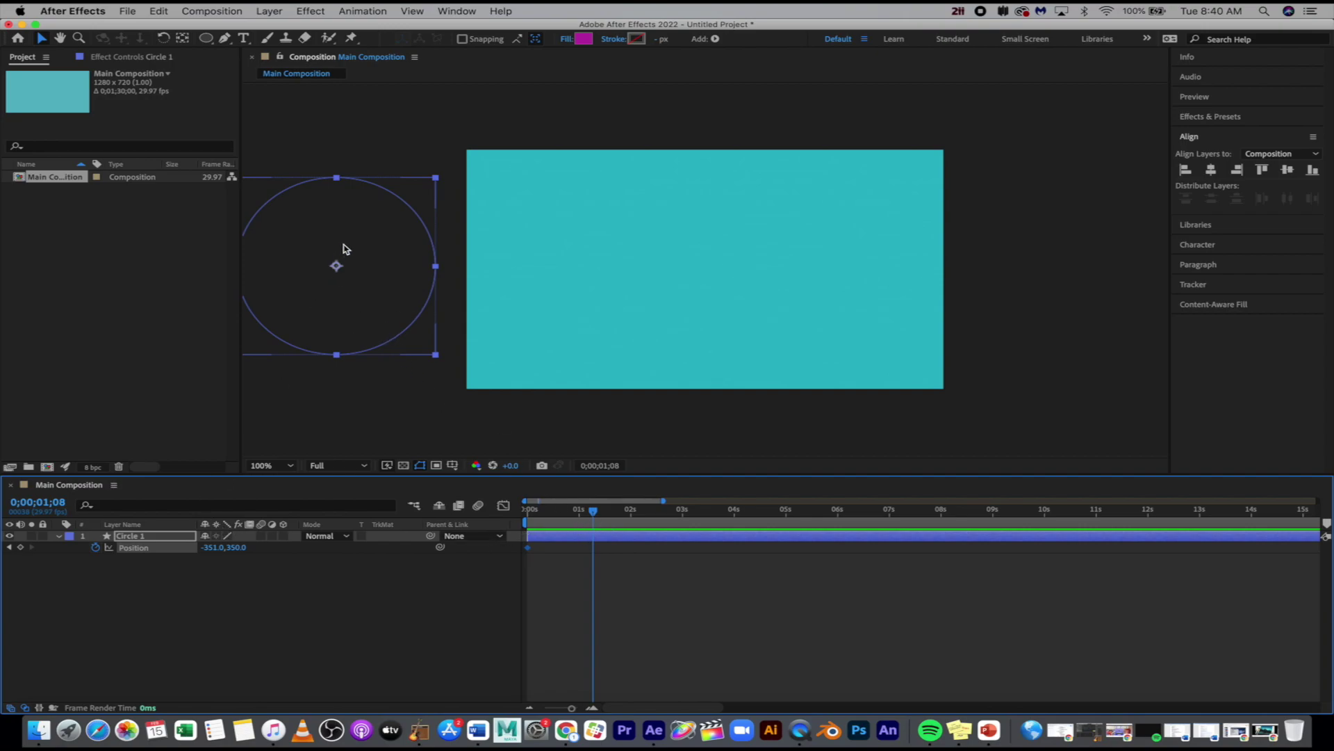
pyautogui.moveTo(212, 547); pyautogui.dragTo(937, 532)
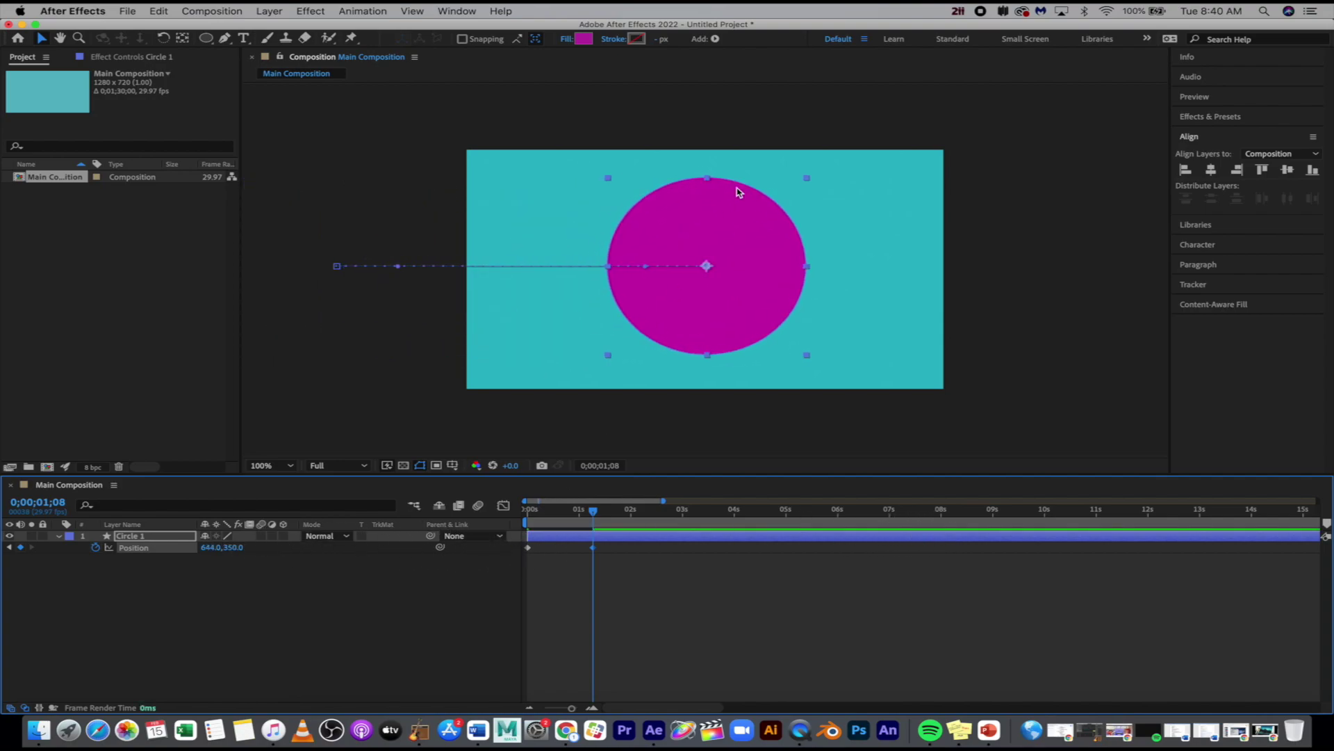
pyautogui.click(1211, 171)
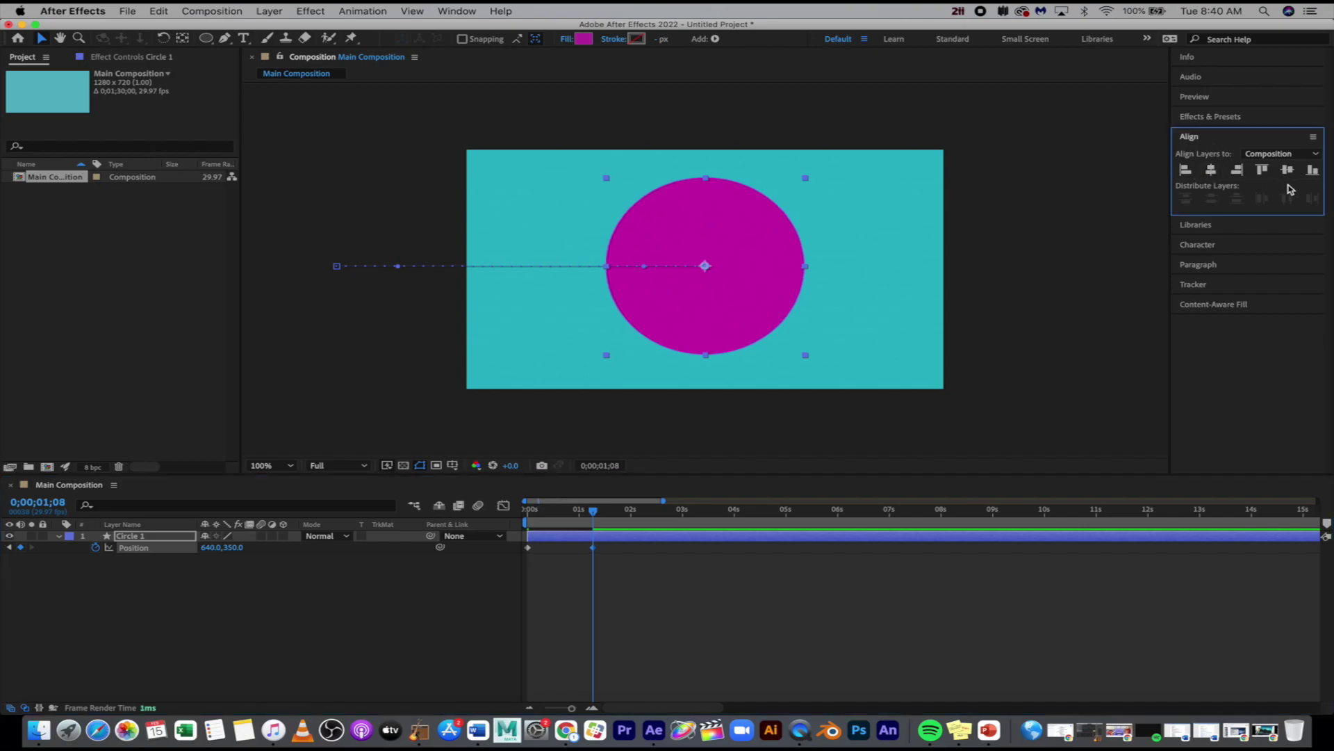
pyautogui.click(1290, 171)
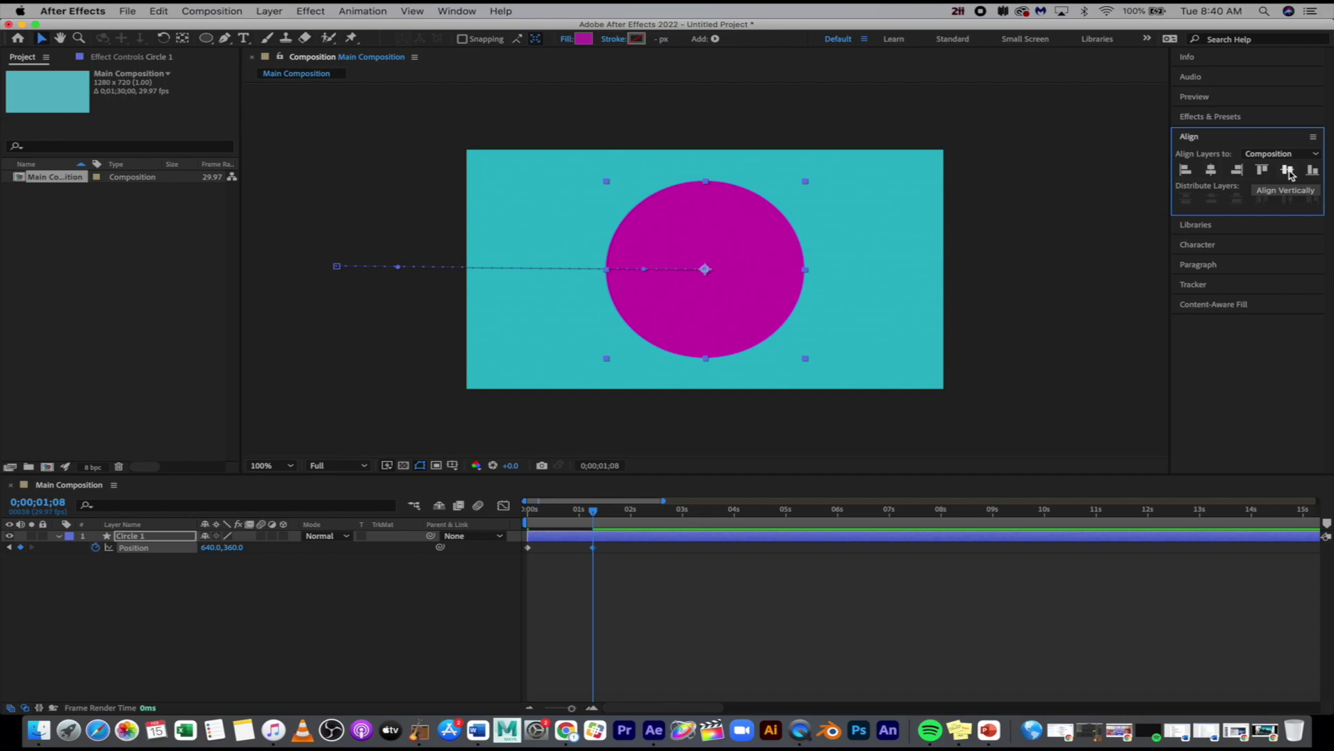
# - Preview the circle's entrance animation from 0;00;00;00
pyautogui.moveTo(557, 510); pyautogui.dragTo(493, 513)
pyautogui.press('space')
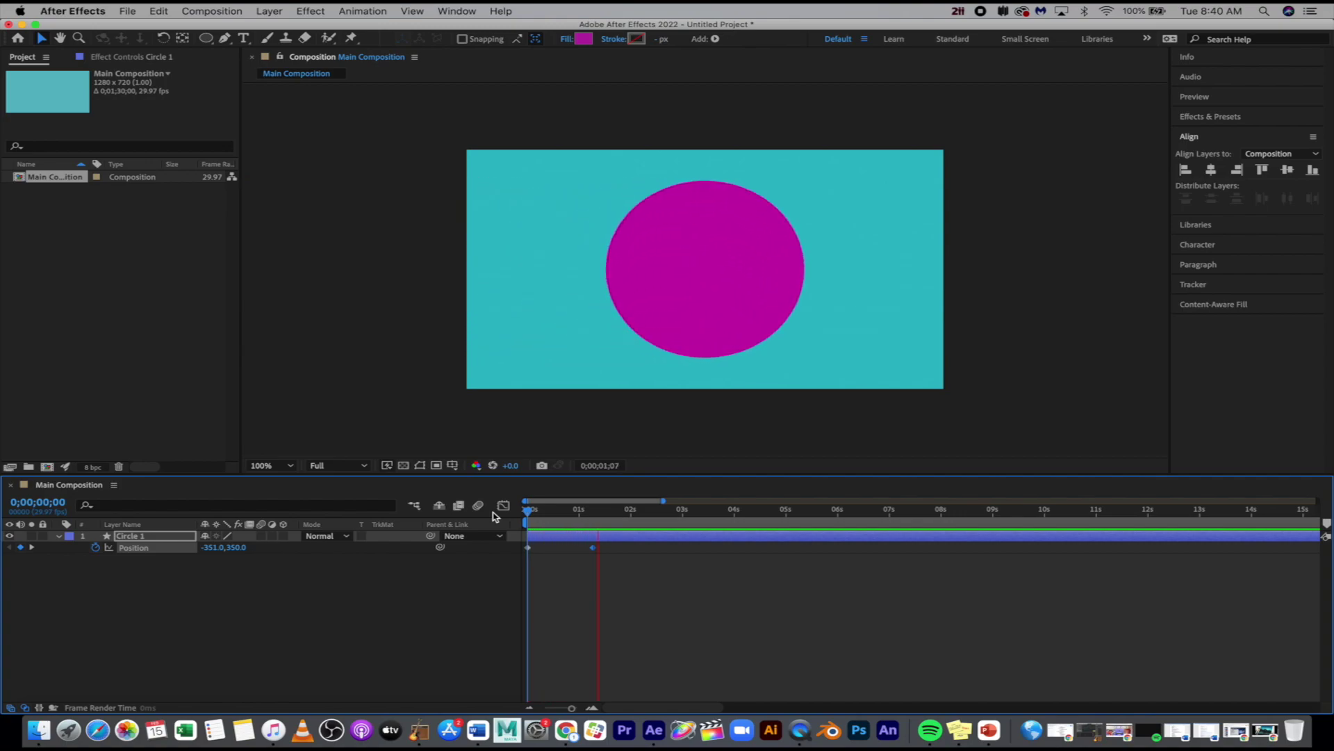
pyautogui.press('space')
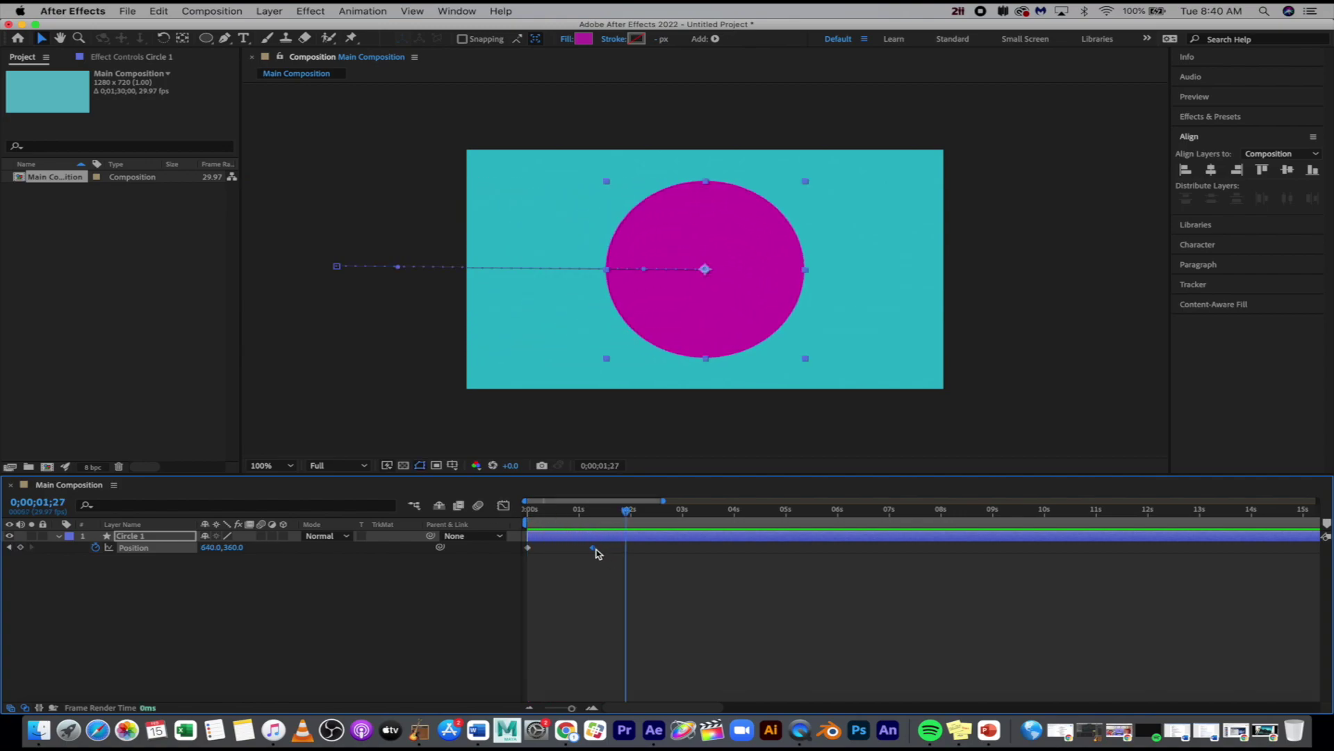
# - Move the centered position keyframe earlier to 0;00;00;21 and preview the quicker entrance
pyautogui.moveTo(593, 548); pyautogui.dragTo(511, 513)
pyautogui.press('space')
pyautogui.press('space')
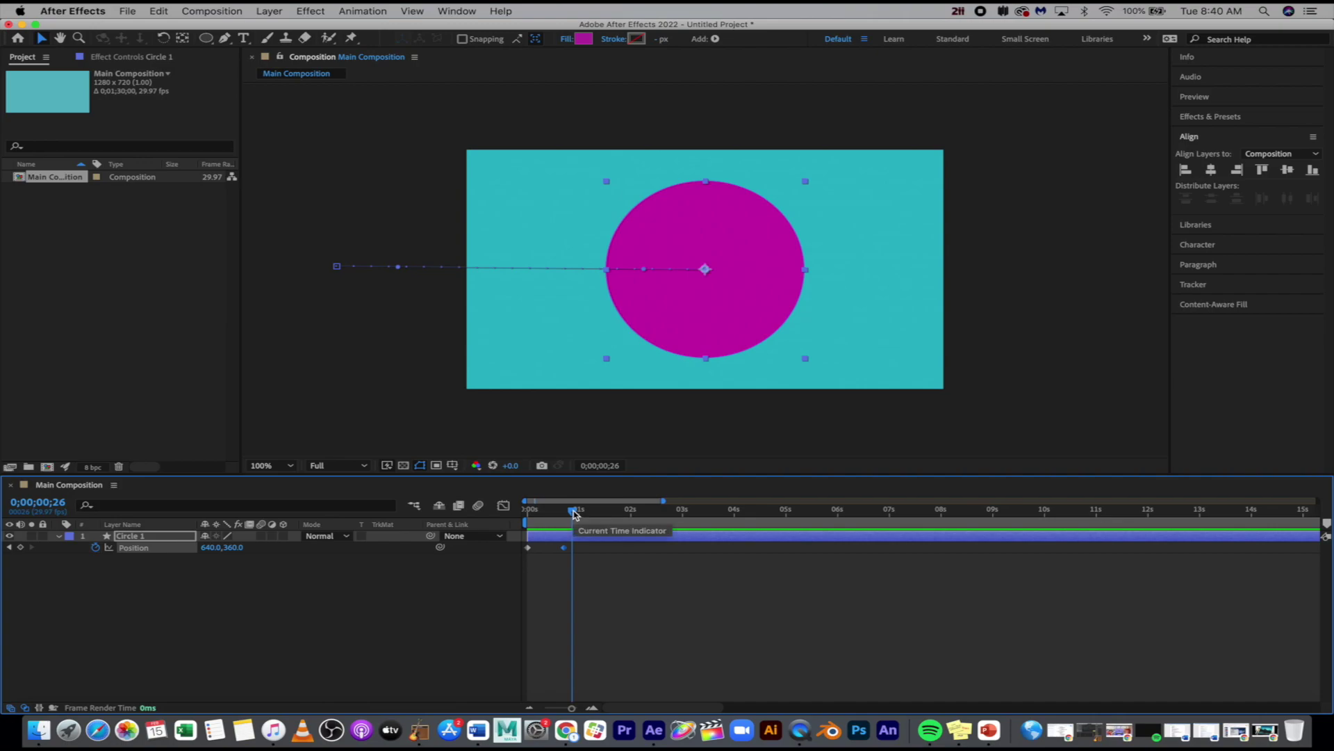
# - Retime the centered position keyframe to 0;00;00;28 and add an overshoot keyframe at 0;00;00;24 with Circle 1 at about 838, 363
pyautogui.moveTo(574, 514)
pyautogui.mouseDown()
pyautogui.moveTo(532, 514)
pyautogui.moveTo(567, 520)
pyautogui.mouseUp()
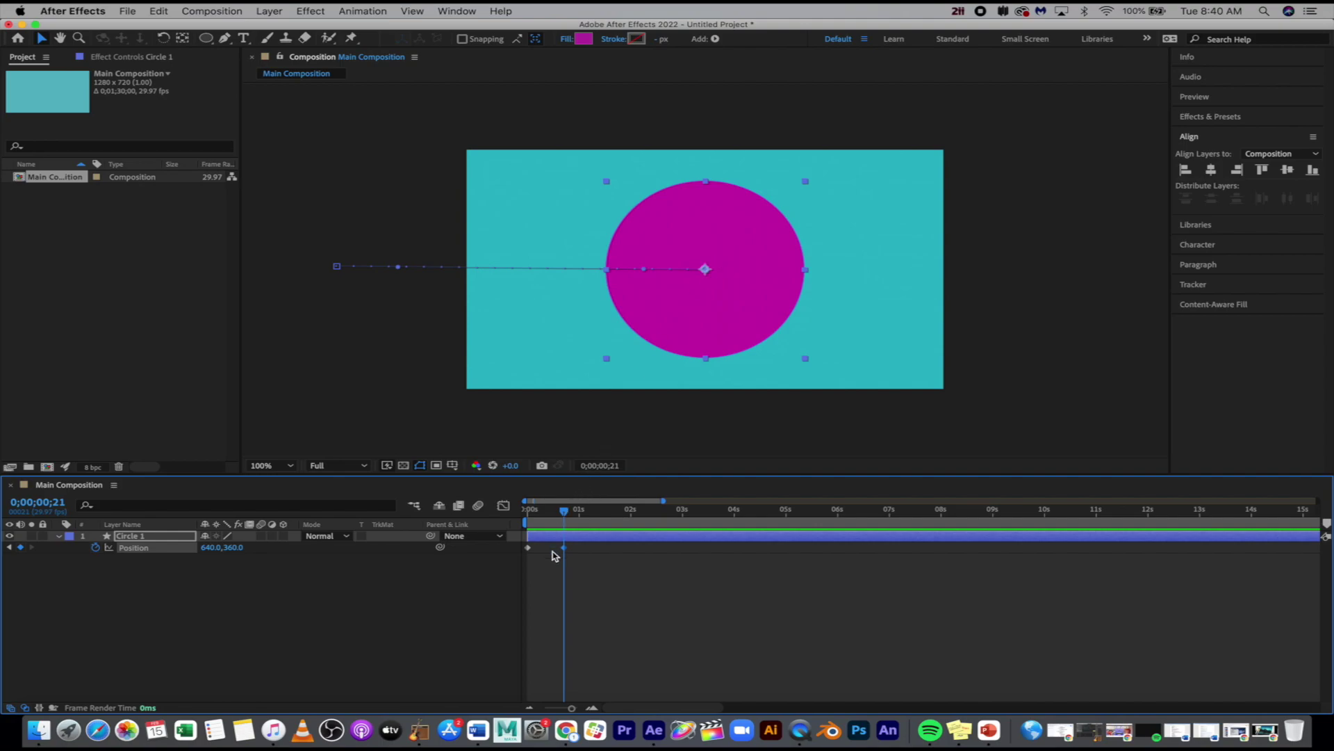
pyautogui.moveTo(565, 549); pyautogui.dragTo(569, 512)
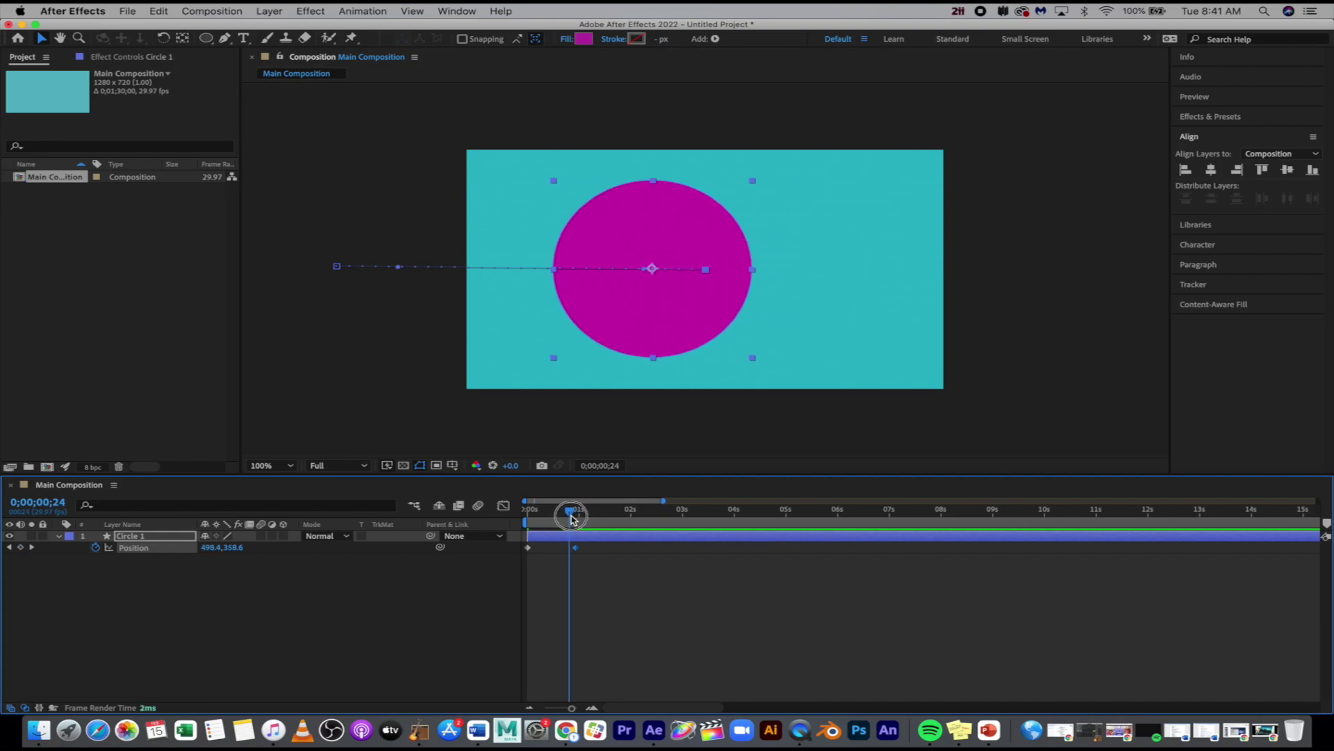
pyautogui.moveTo(677, 235); pyautogui.dragTo(803, 237)
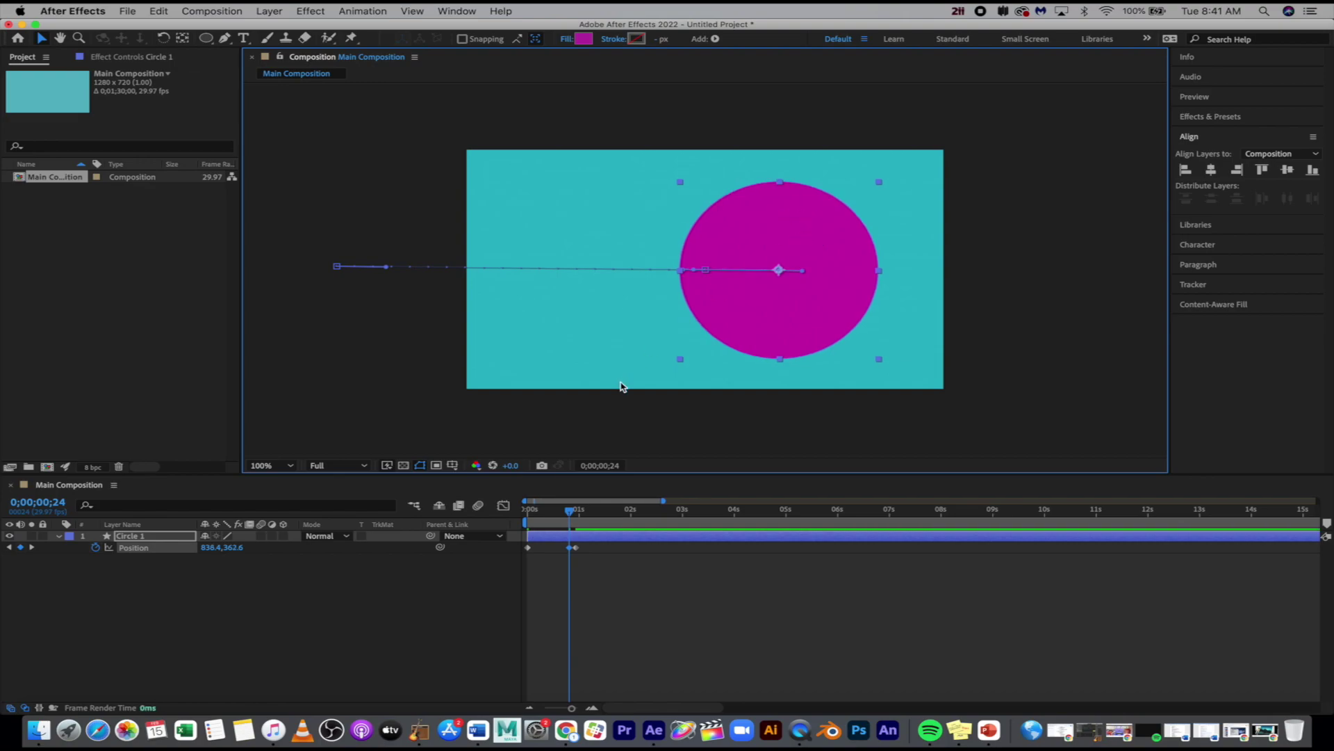
# - Play the animation from the start several times to check the circle's overshoot and return to center
pyautogui.click(530, 507)
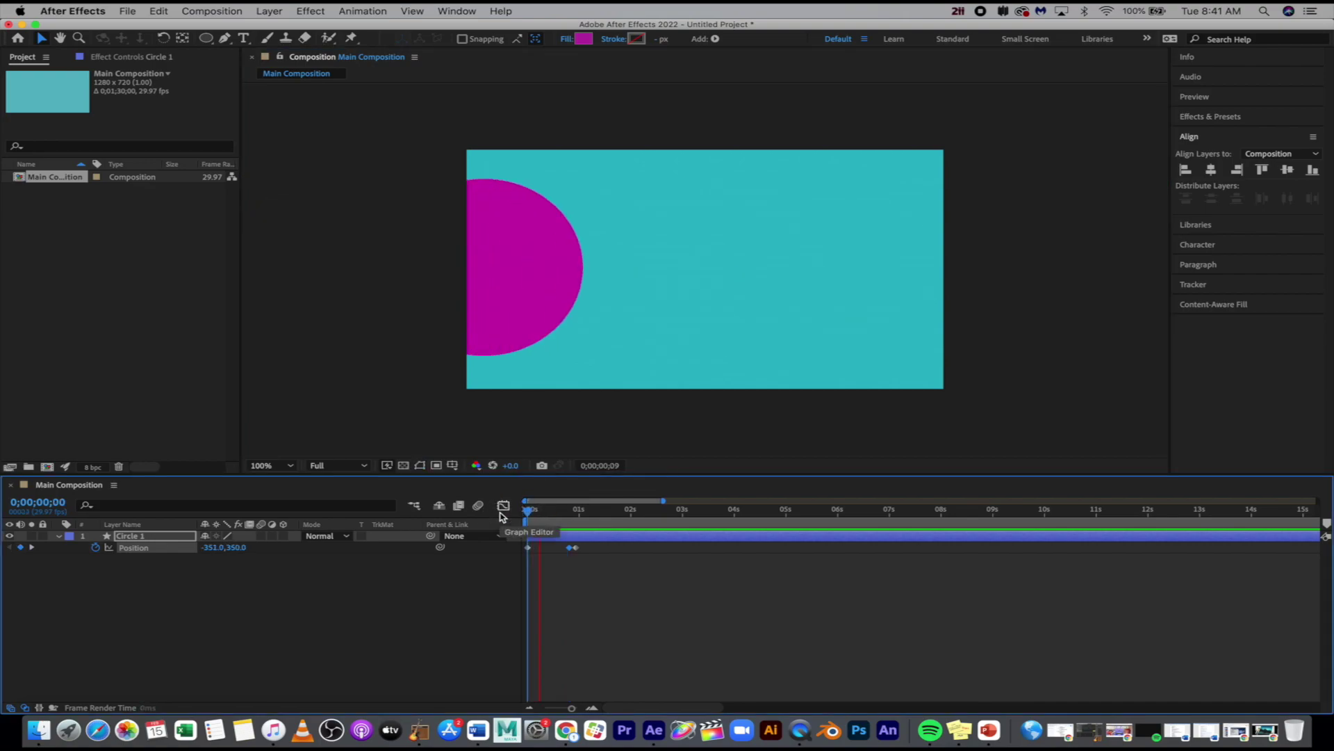
pyautogui.press('space')
pyautogui.click(542, 513)
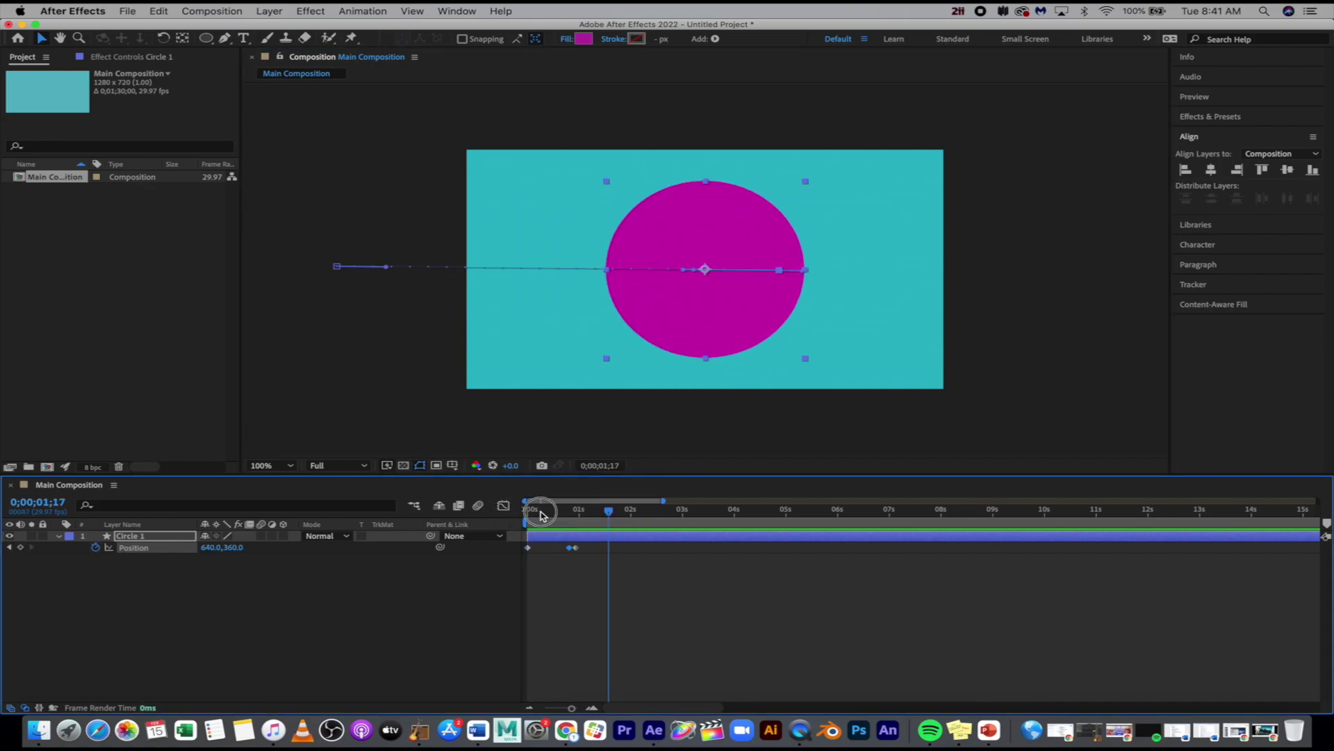
pyautogui.press('space')
pyautogui.press('space')
pyautogui.click(530, 509)
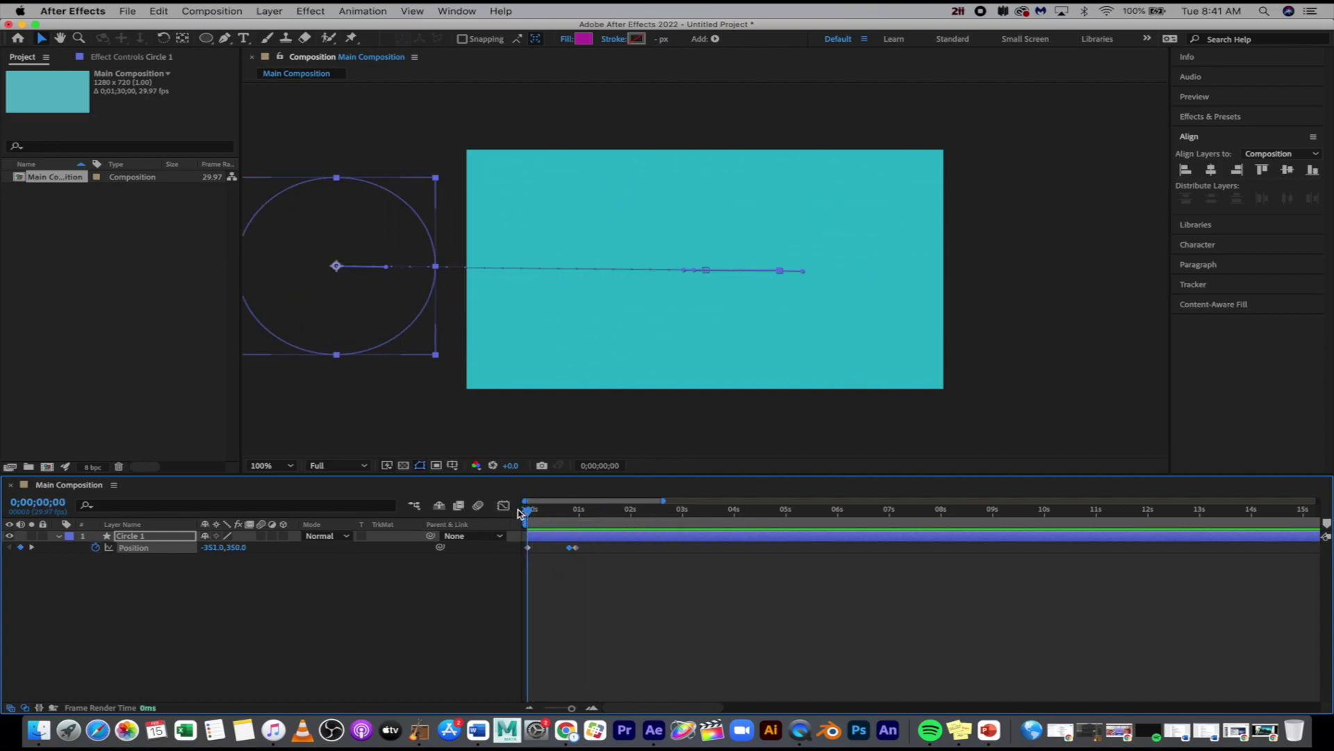
pyautogui.press('space')
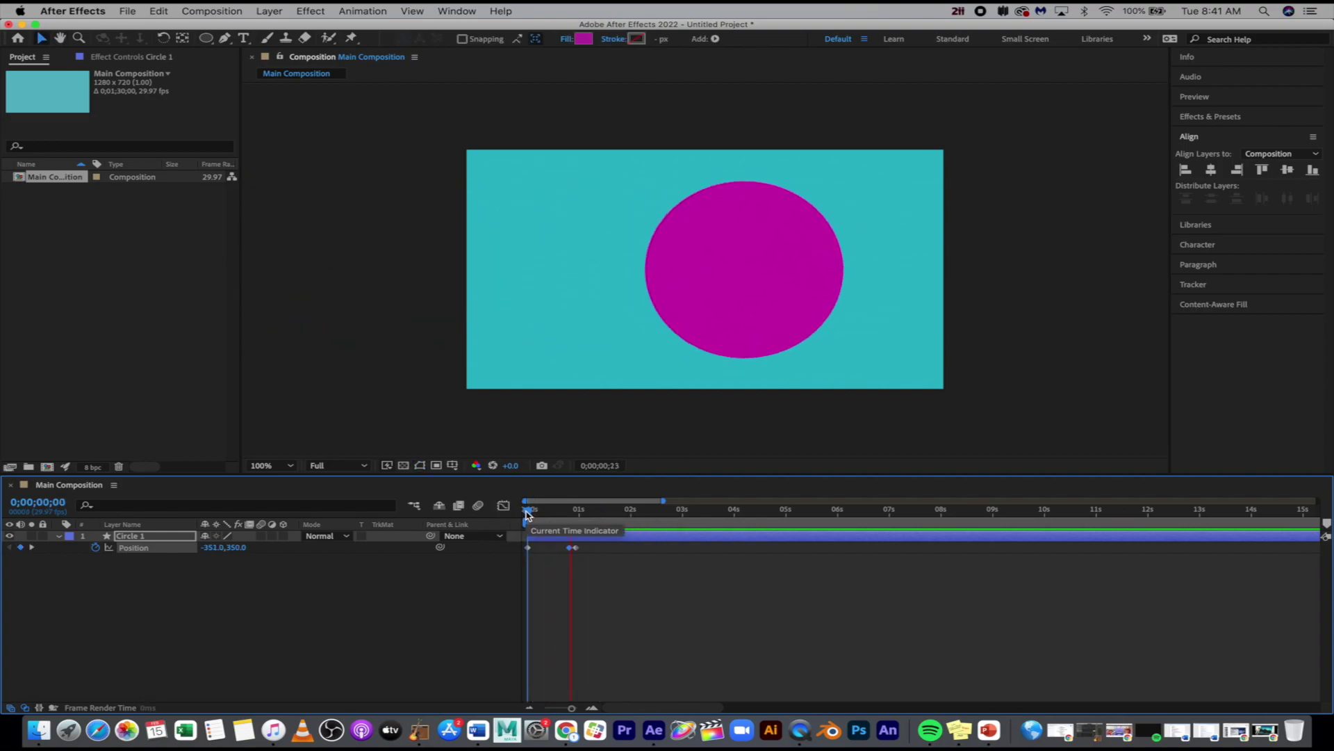
pyautogui.press('space')
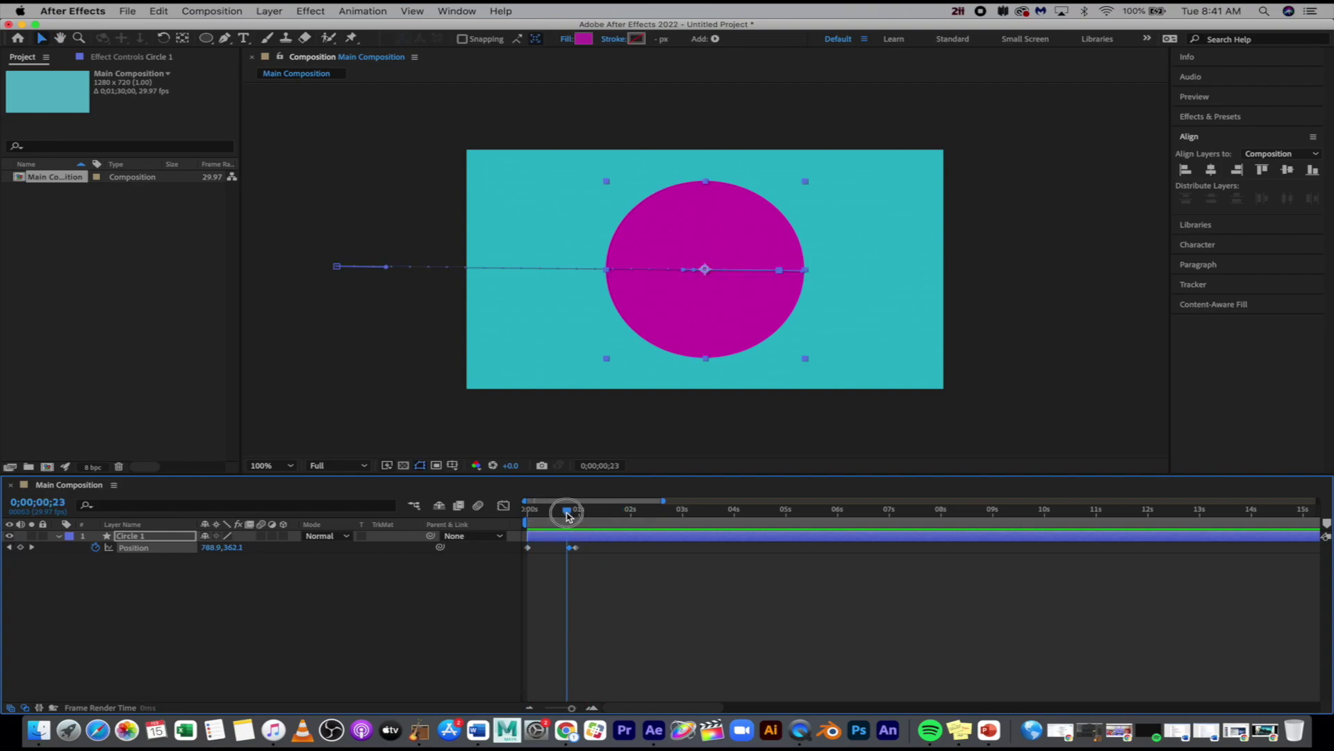
pyautogui.click(533, 512)
pyautogui.moveTo(533, 512); pyautogui.dragTo(525, 513)
pyautogui.press('space')
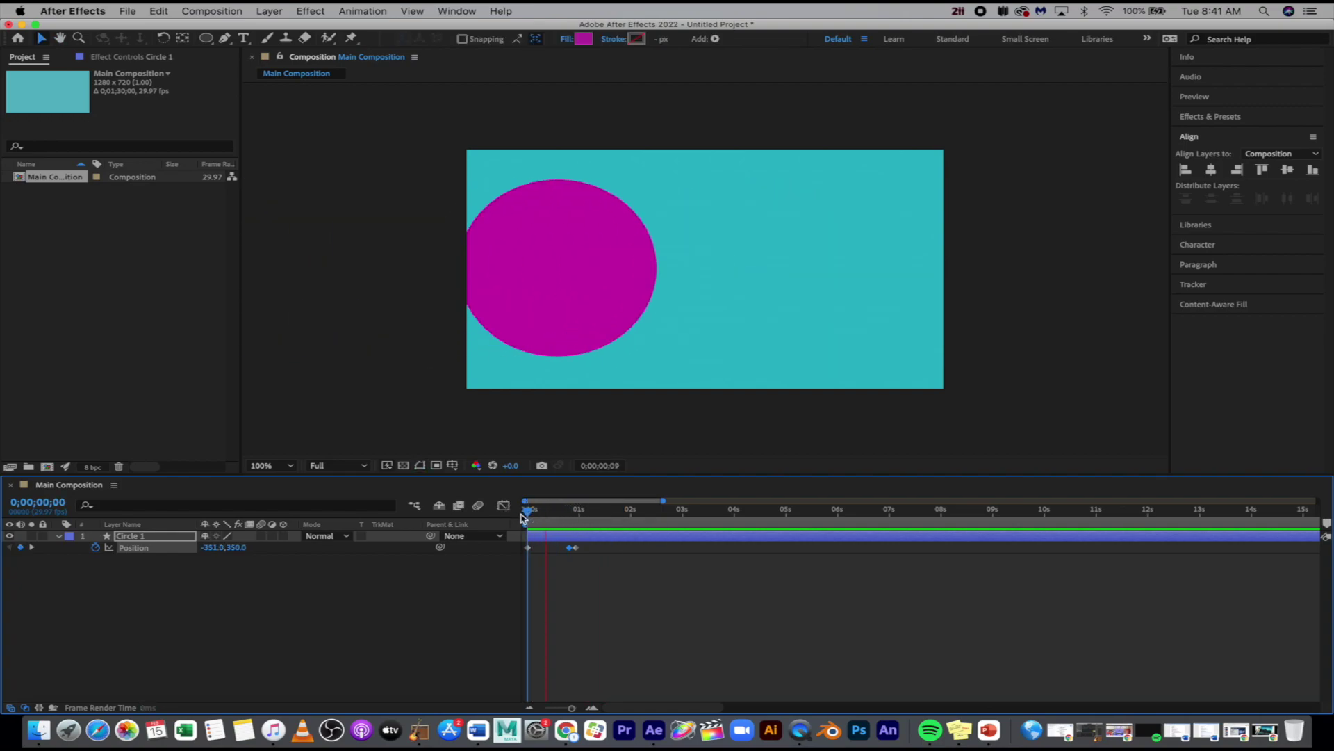
pyautogui.press('space')
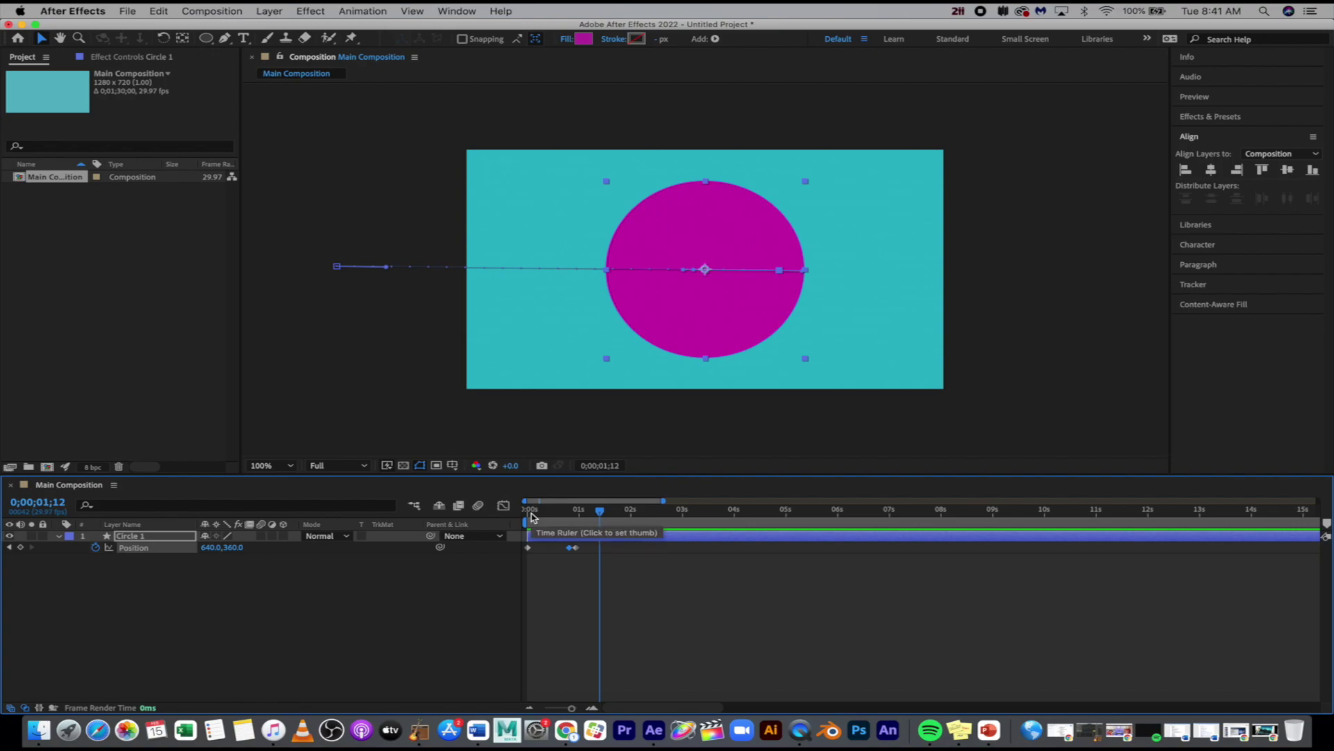
# - At 0;00;00;00, align Circle 1's starting position vertically to the composition's center
pyautogui.moveTo(549, 509); pyautogui.dragTo(512, 512)
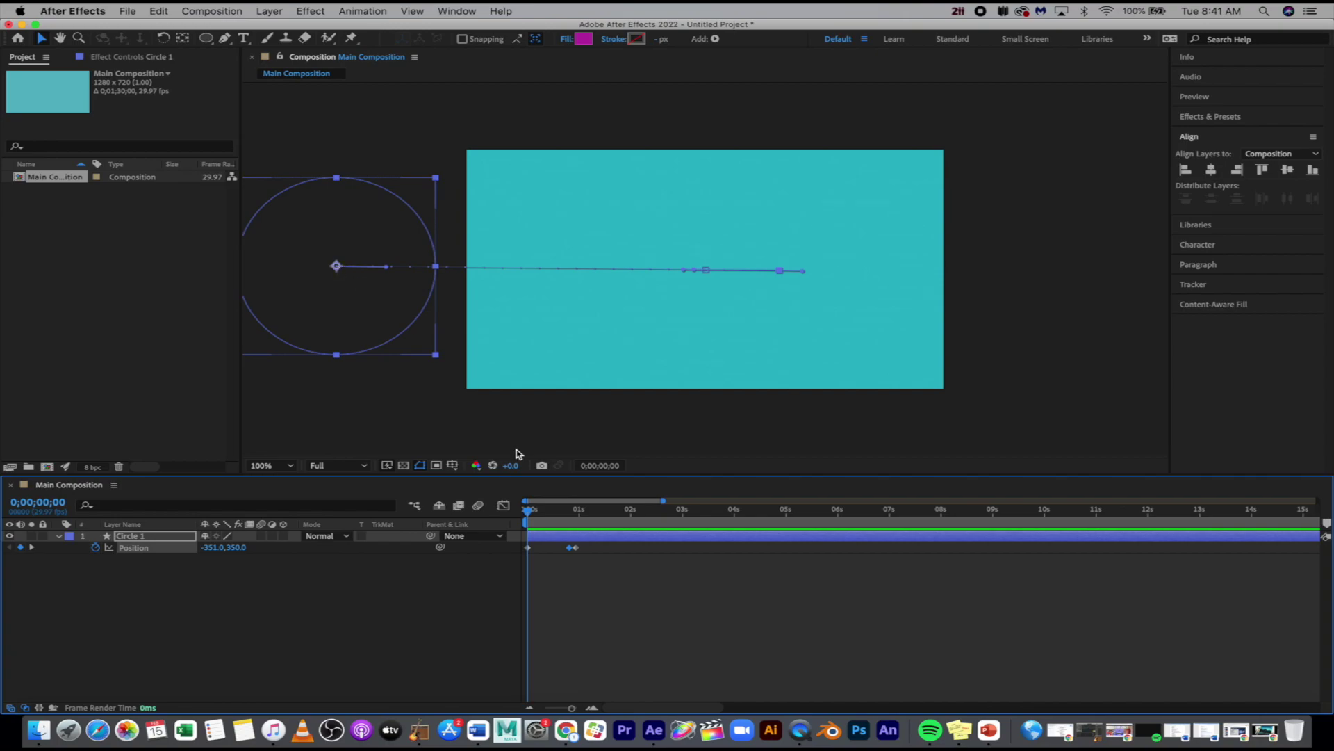
pyautogui.click(1289, 172)
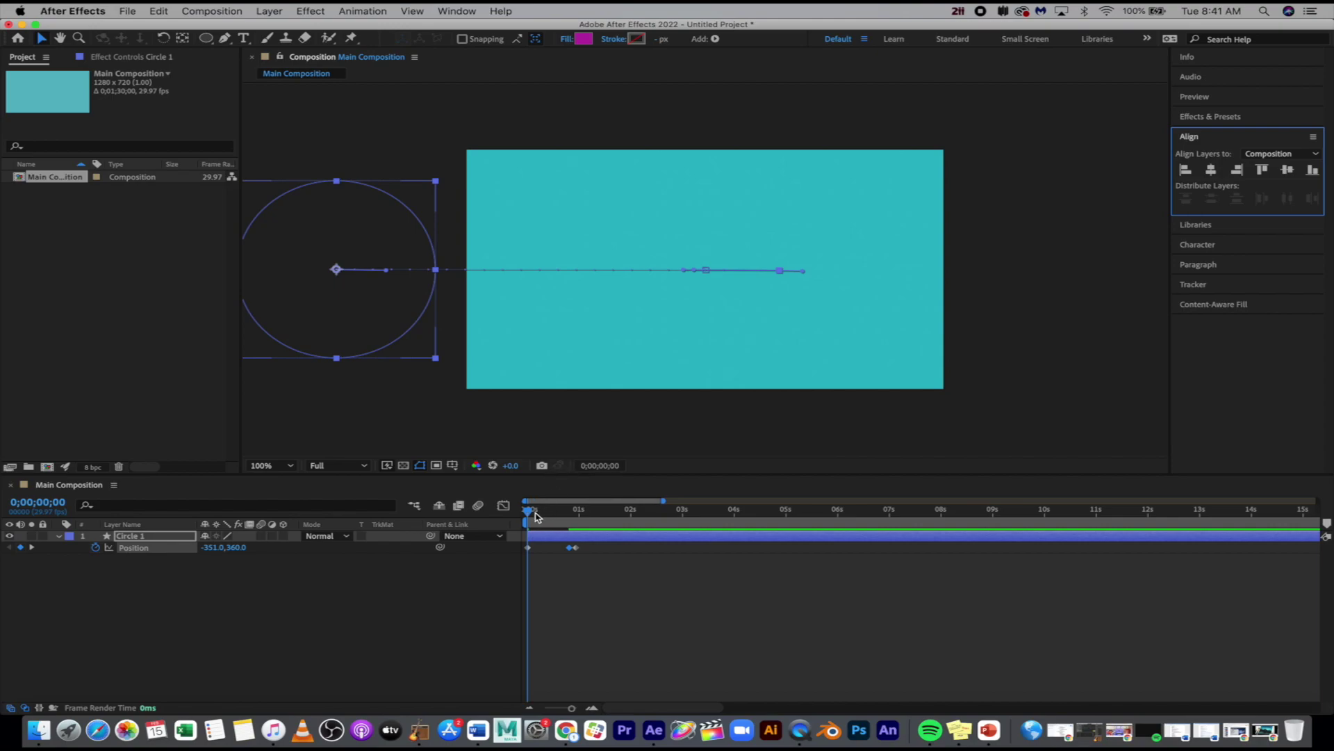
pyautogui.moveTo(530, 515); pyautogui.dragTo(579, 511)
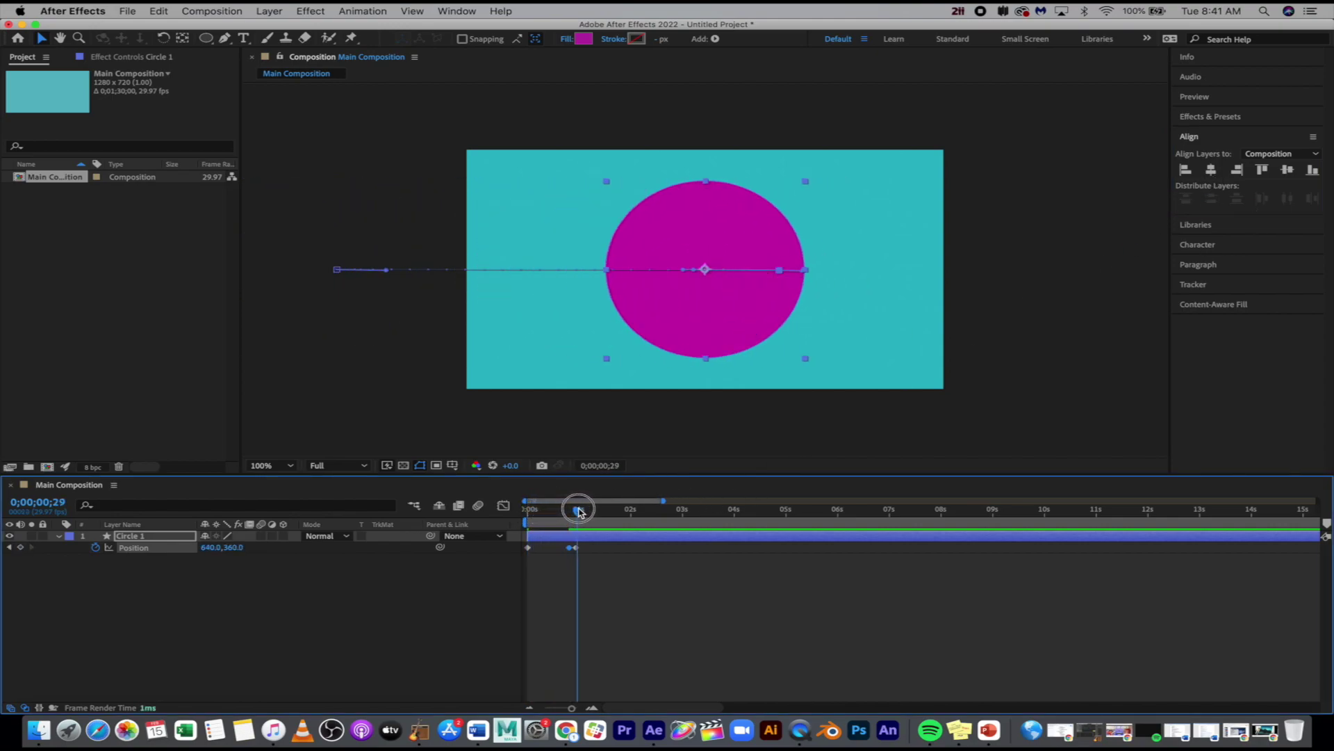
# - Select all three position keyframes of Circle 1 and apply Easy Ease to them
pyautogui.click(593, 565)
pyautogui.click(527, 548)
pyautogui.click(587, 565)
pyautogui.click(569, 548)
pyautogui.click(579, 569)
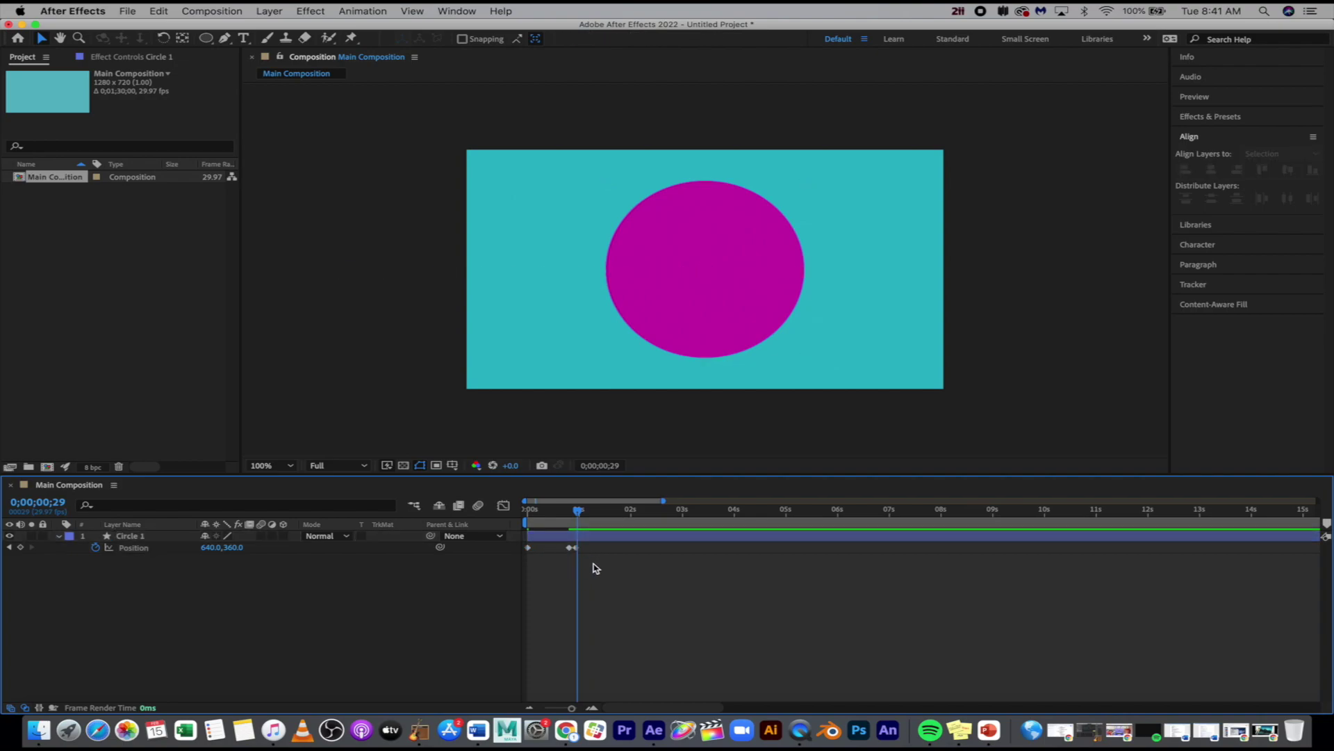
pyautogui.moveTo(596, 568); pyautogui.dragTo(524, 541)
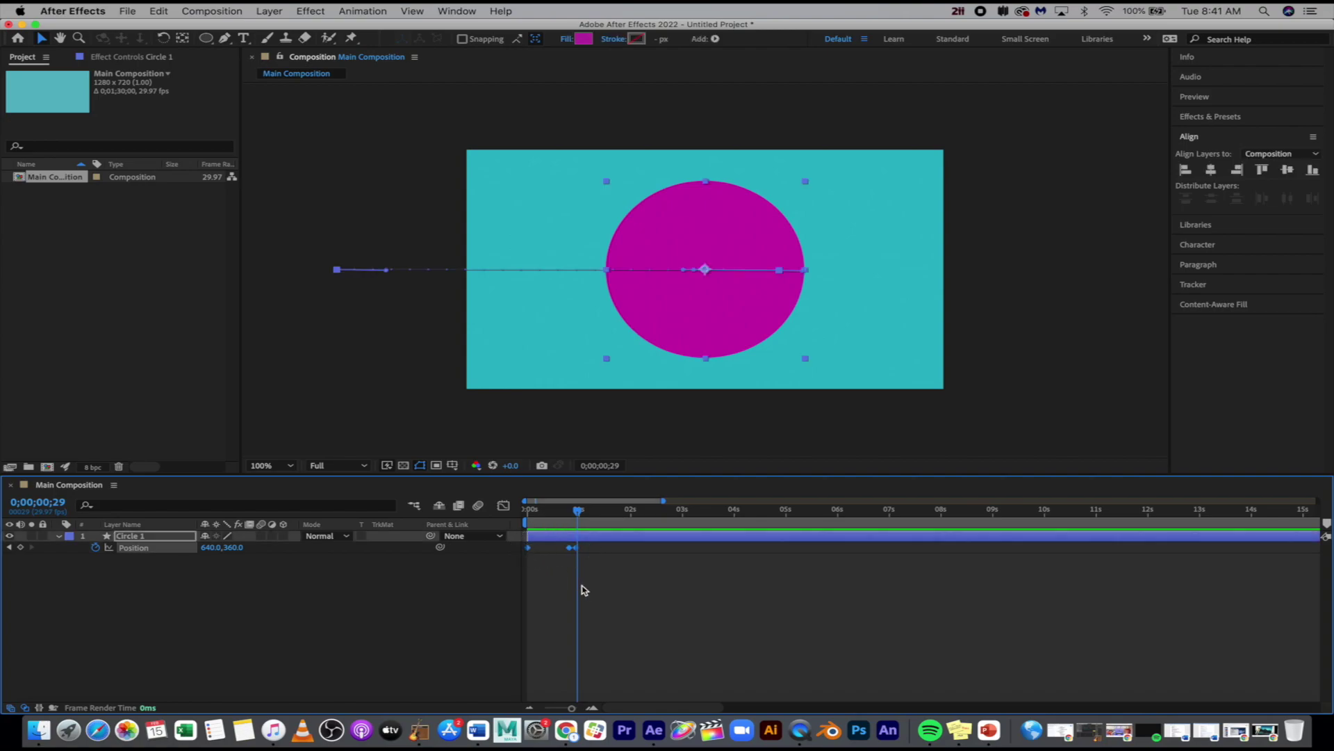
pyautogui.rightClick(571, 549)
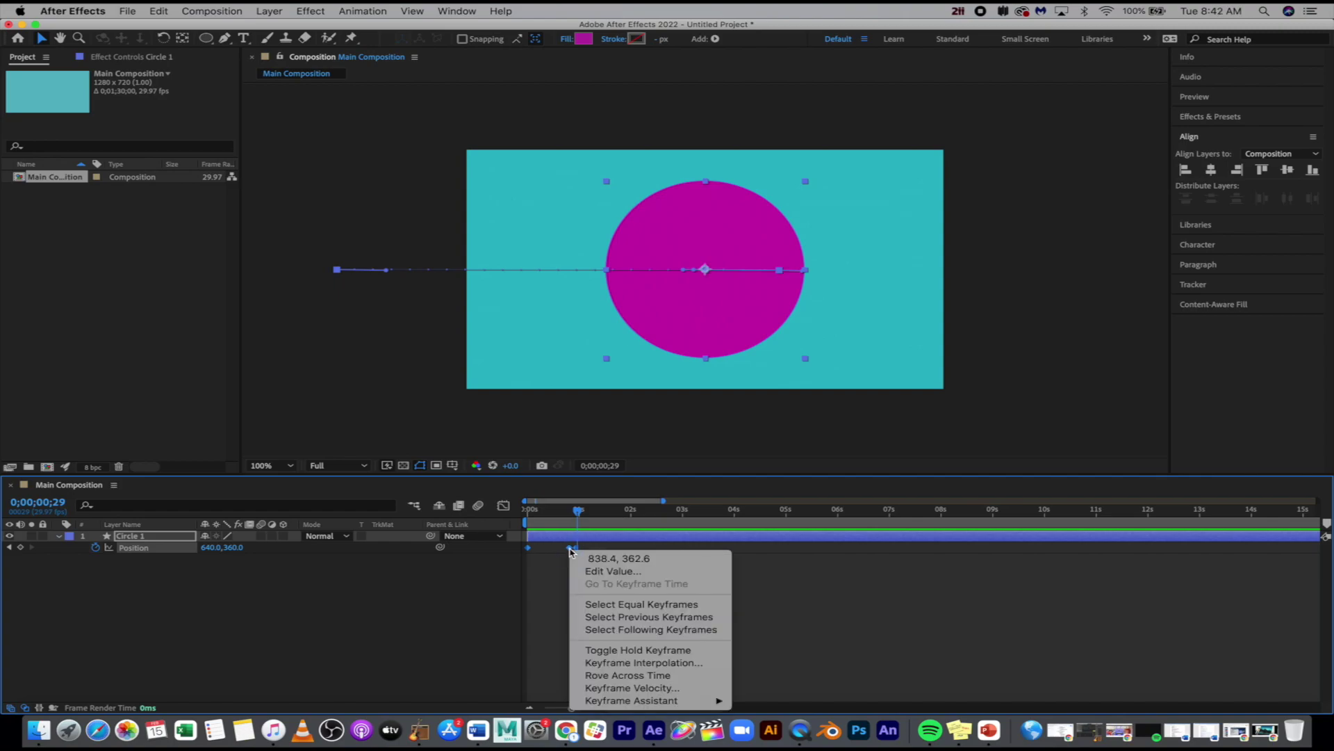
pyautogui.moveTo(650, 700)
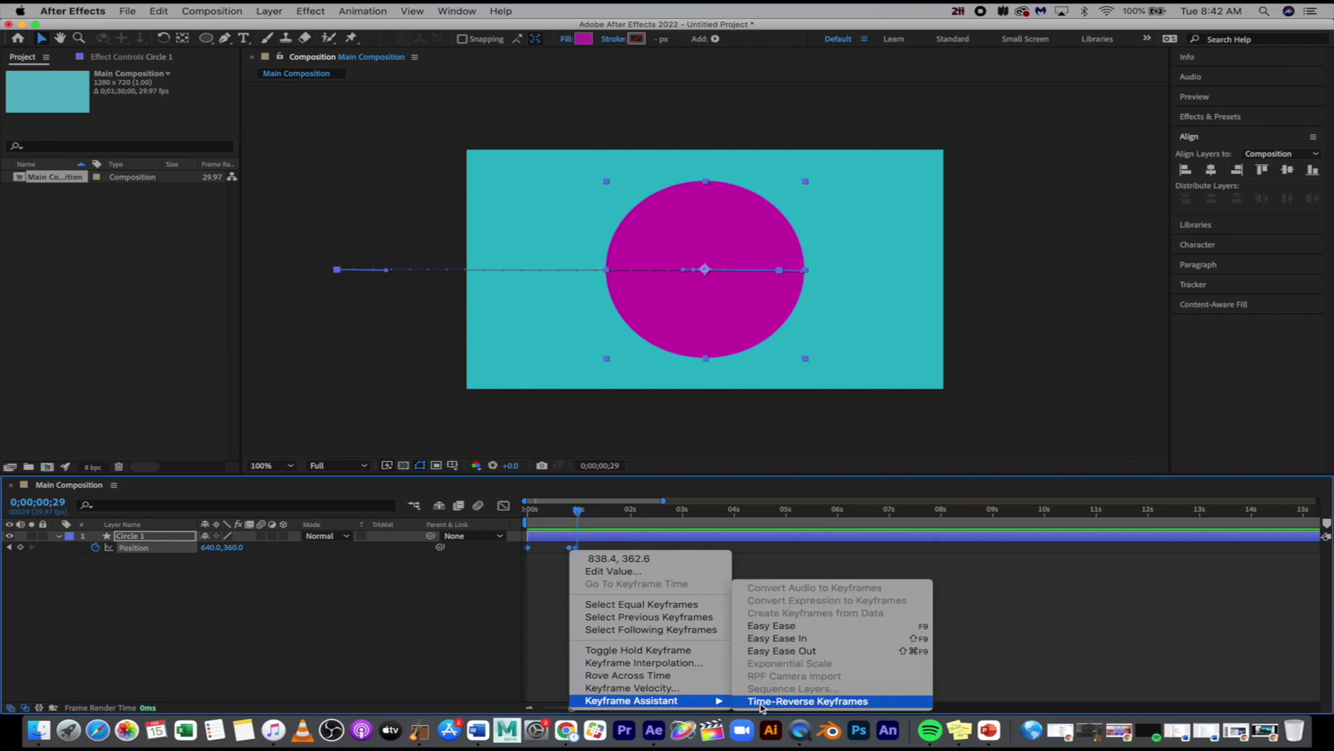
pyautogui.click(803, 628)
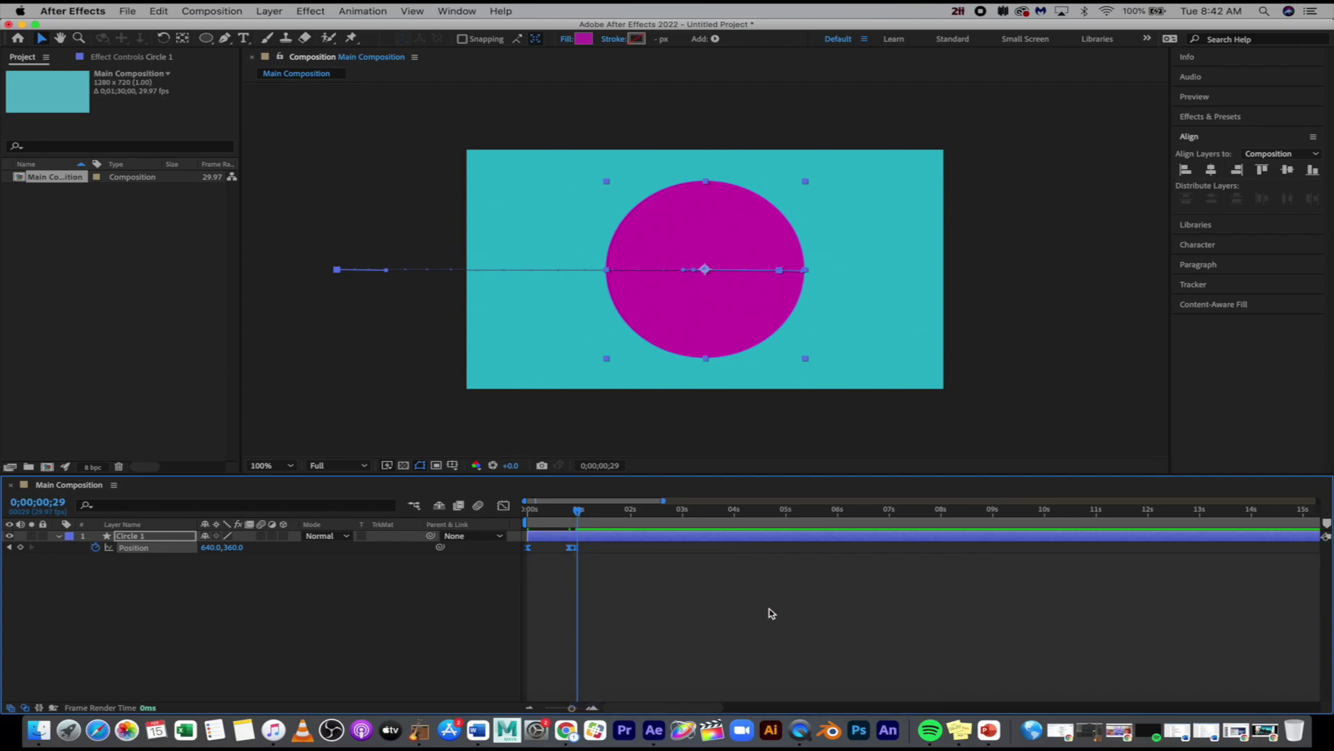
# - Preview the eased circle movement from the start of the composition
pyautogui.moveTo(562, 513); pyautogui.dragTo(505, 511)
pyautogui.press('space')
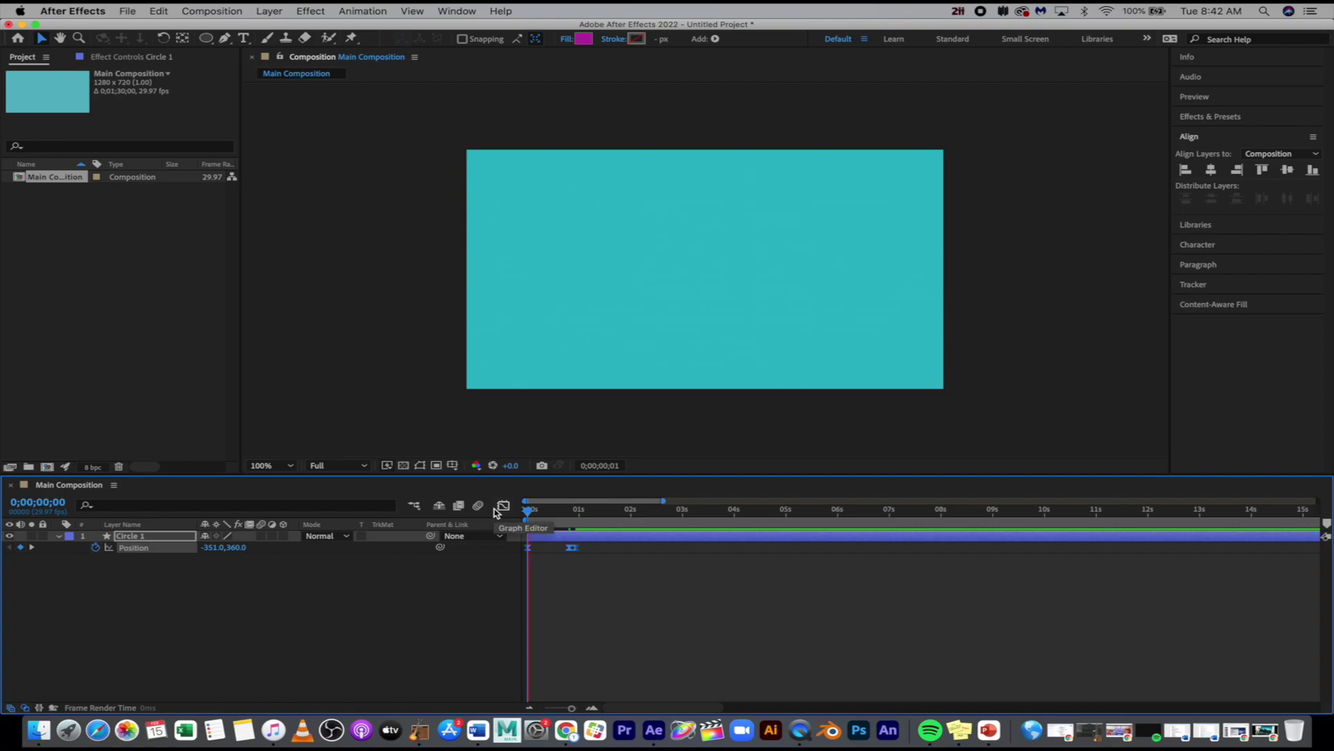
pyautogui.click(511, 518)
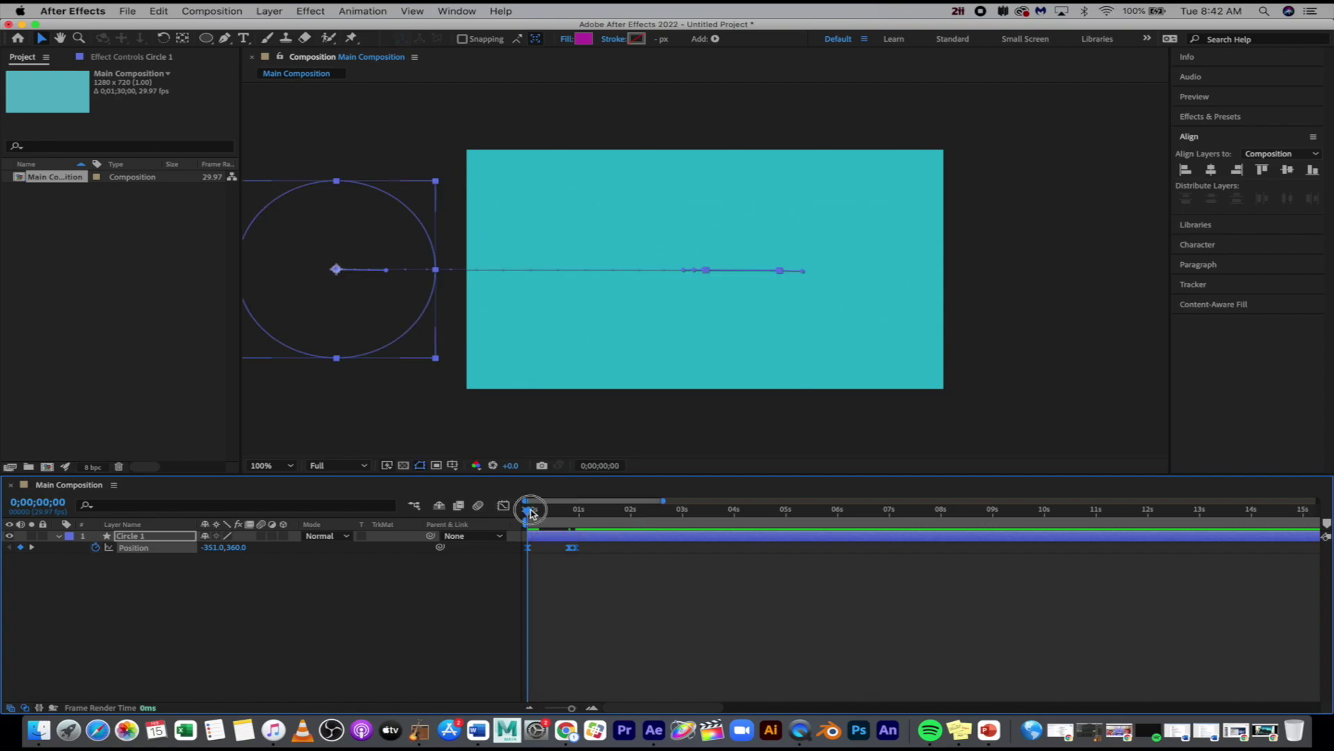
pyautogui.press('space')
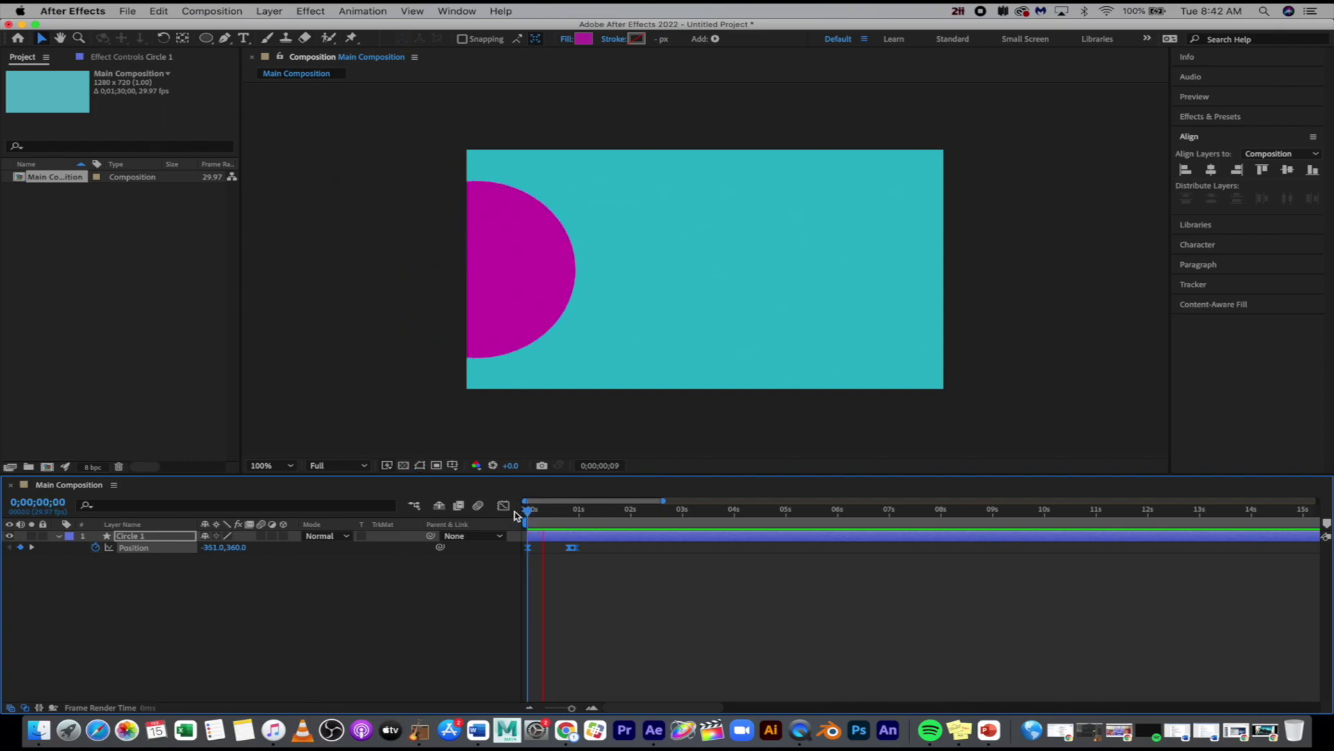
pyautogui.click(515, 513)
pyautogui.press('space')
pyautogui.press('space')
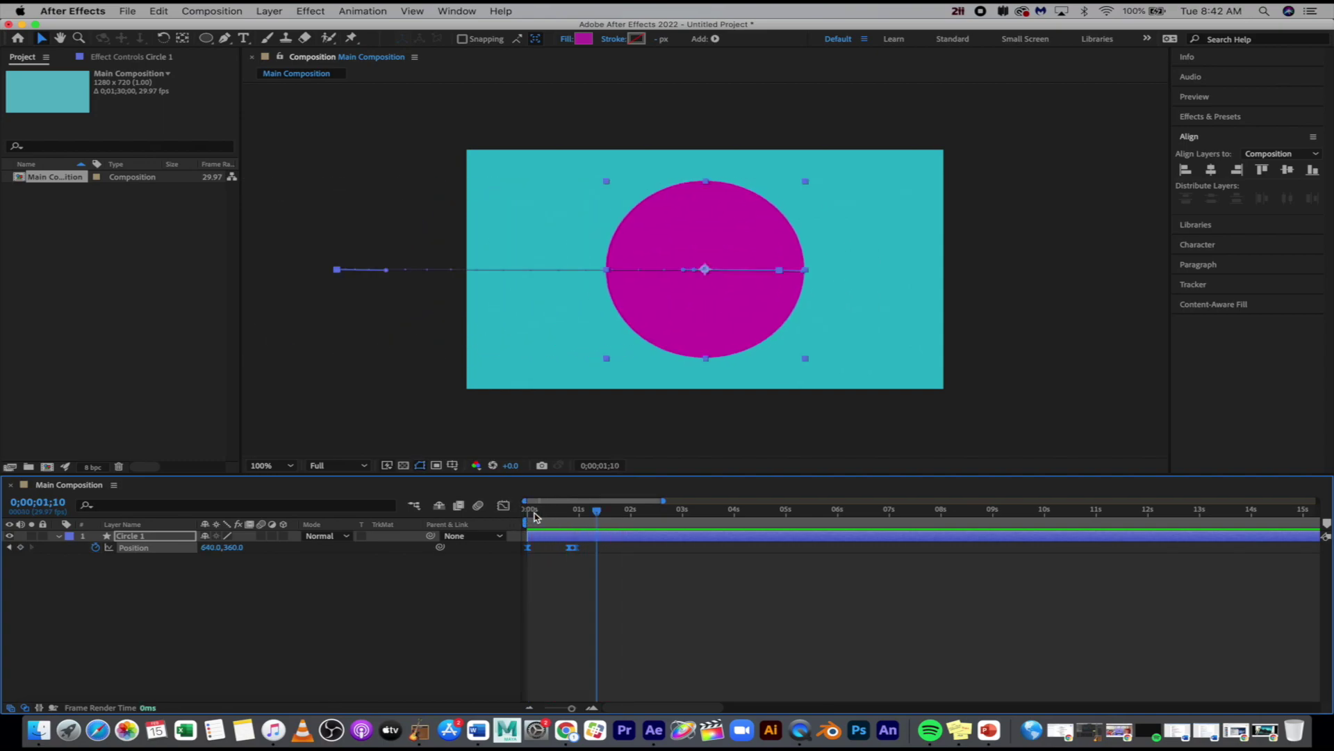
# - Show Circle 1's Scale property and set 100% scale keyframes at 0;00;00;29 and 0;00;01;08
pyautogui.click(576, 512)
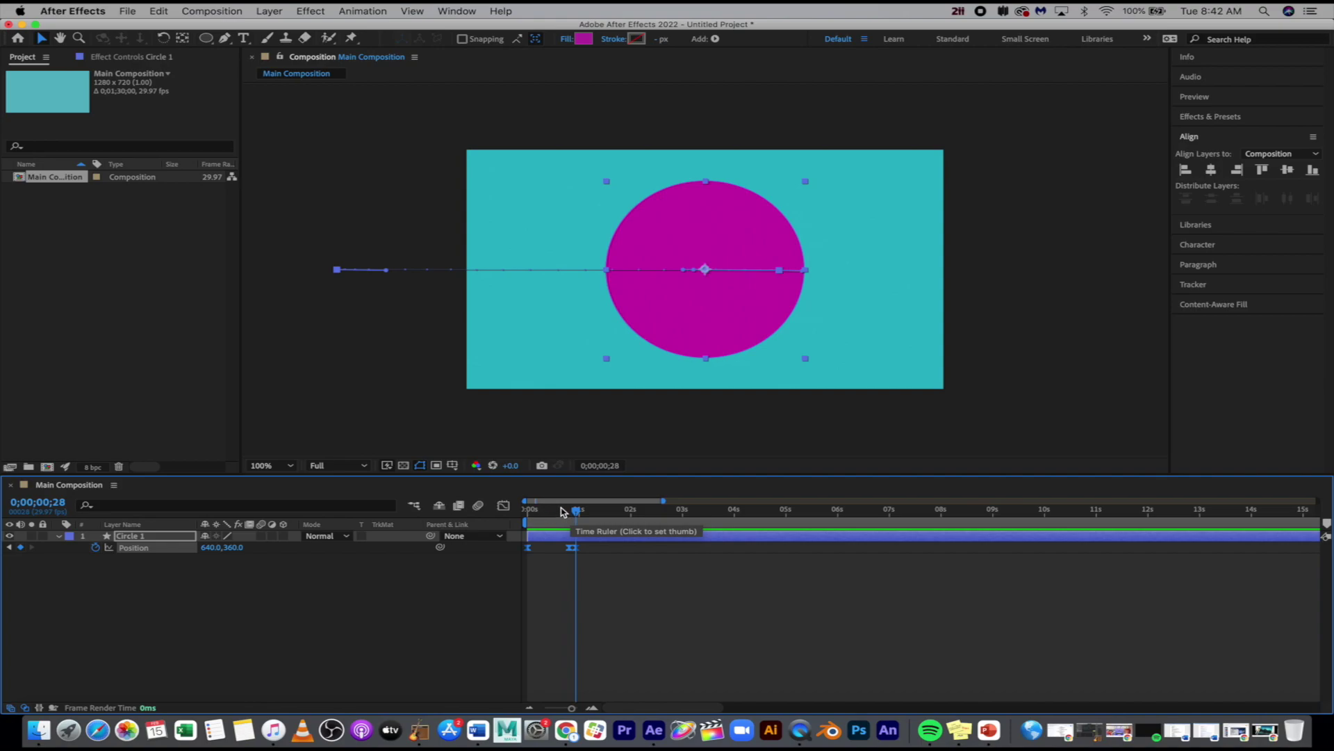
pyautogui.press('s')
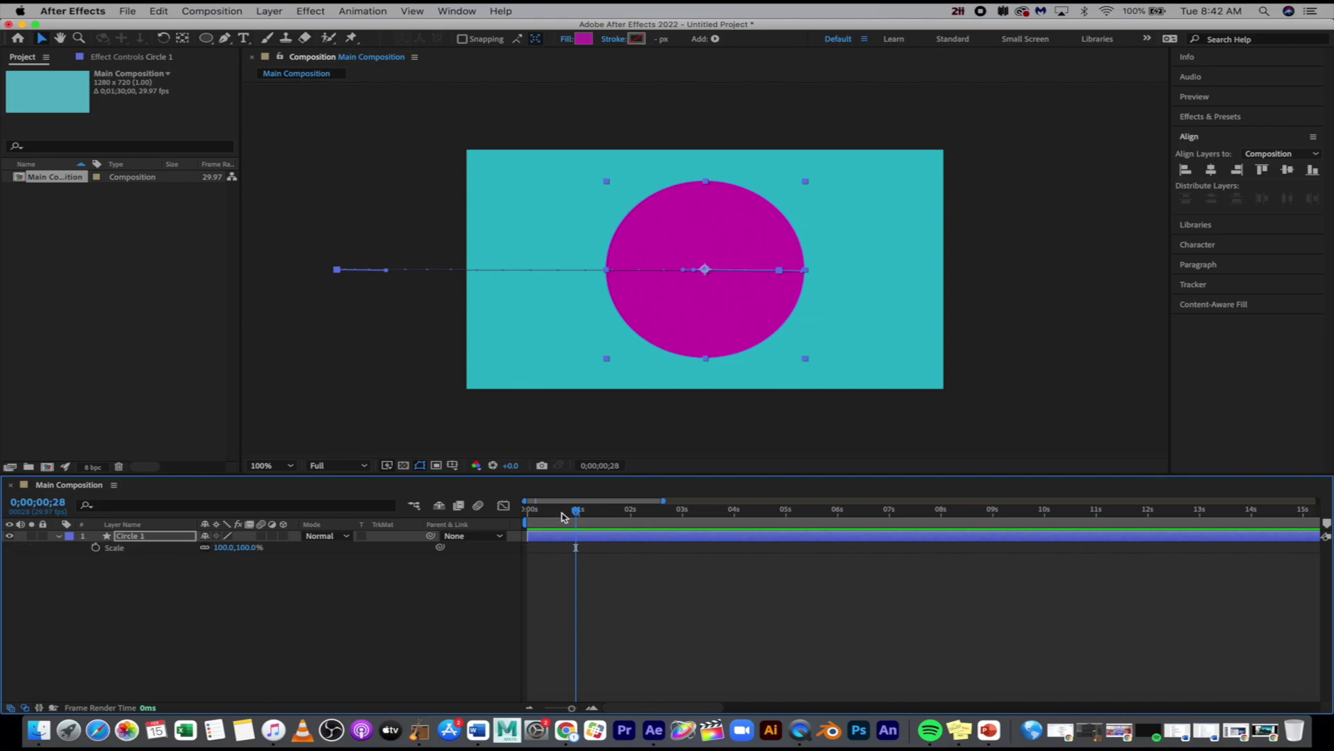
pyautogui.click(579, 512)
pyautogui.moveTo(578, 512); pyautogui.dragTo(581, 514)
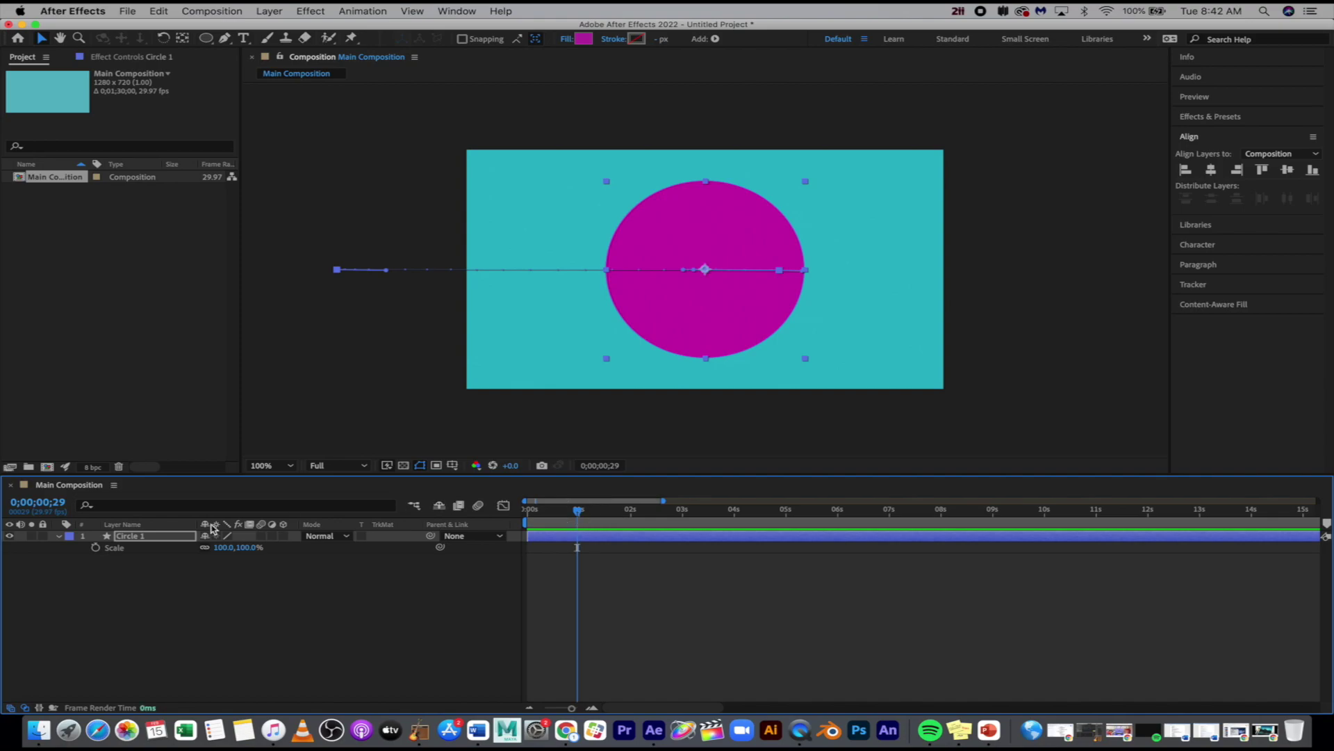
pyautogui.click(96, 548)
pyautogui.moveTo(577, 512); pyautogui.dragTo(596, 515)
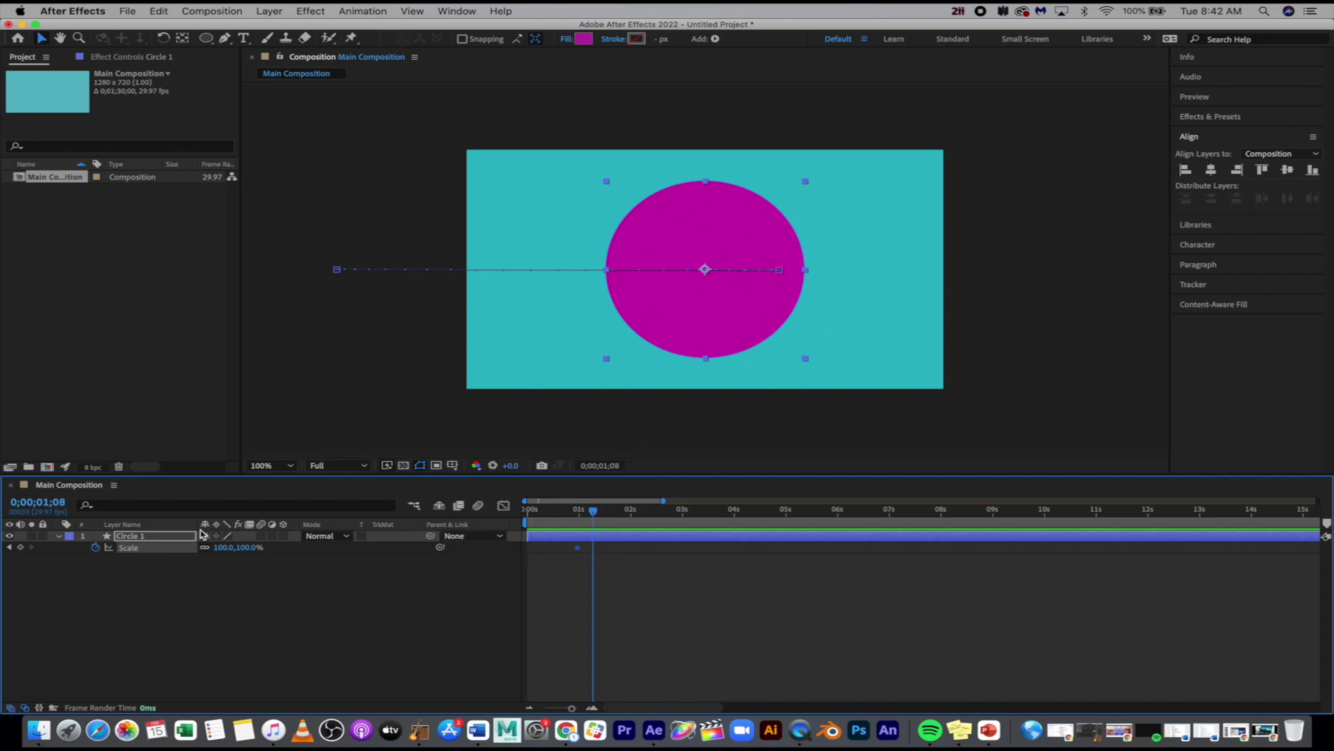
pyautogui.click(22, 547)
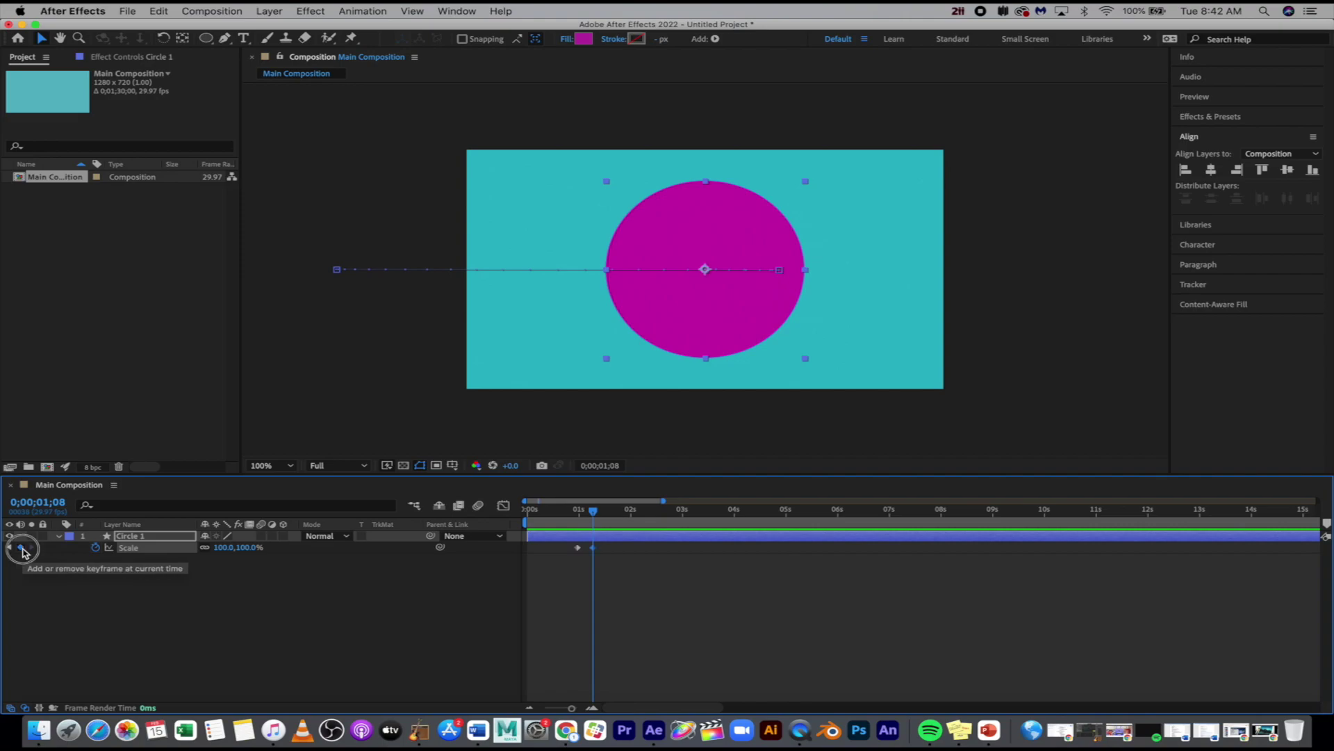
# - Play back the animation from the start, and at 0;00;01;22 set Circle 1's Scale to 293%
pyautogui.moveTo(587, 522); pyautogui.dragTo(512, 523)
pyautogui.press('space')
pyautogui.moveTo(611, 513)
pyautogui.mouseDown()
pyautogui.moveTo(594, 522)
pyautogui.moveTo(628, 524)
pyautogui.mouseUp()
pyautogui.moveTo(628, 523); pyautogui.dragTo(615, 514)
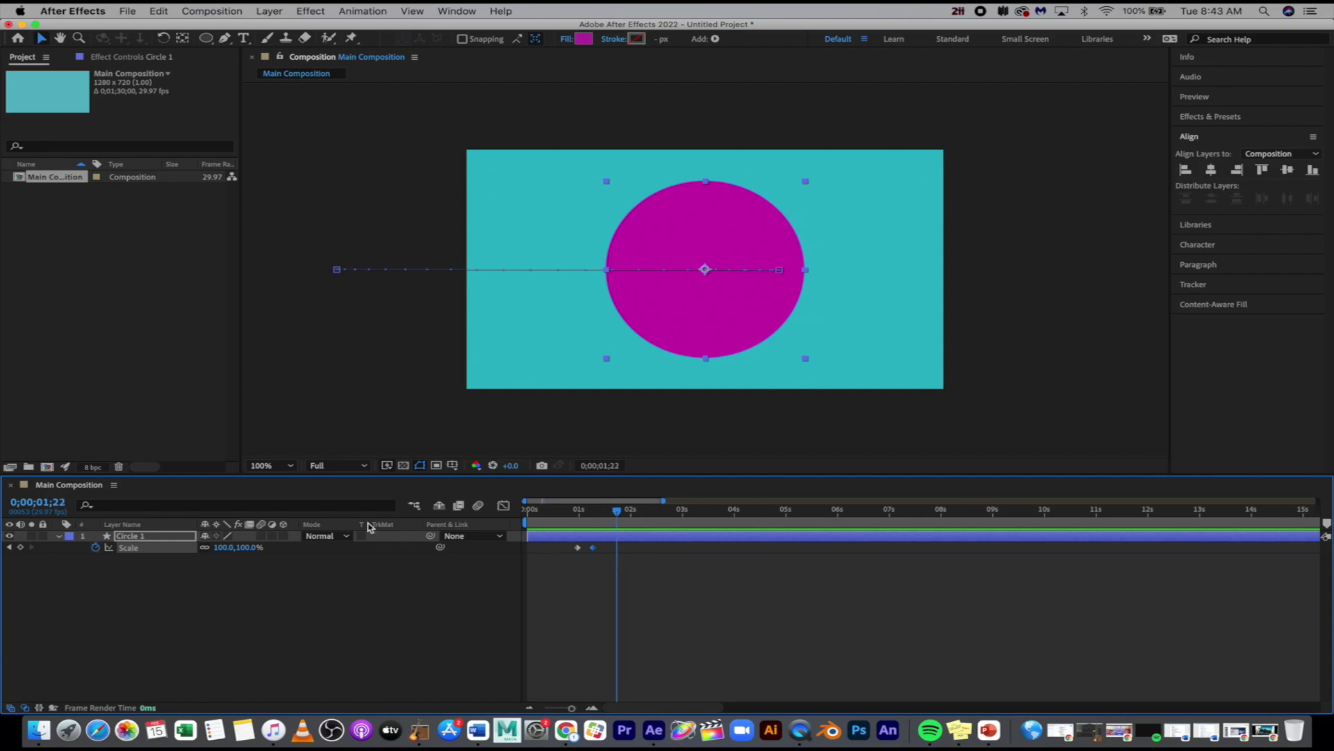
pyautogui.moveTo(219, 547); pyautogui.dragTo(360, 549)
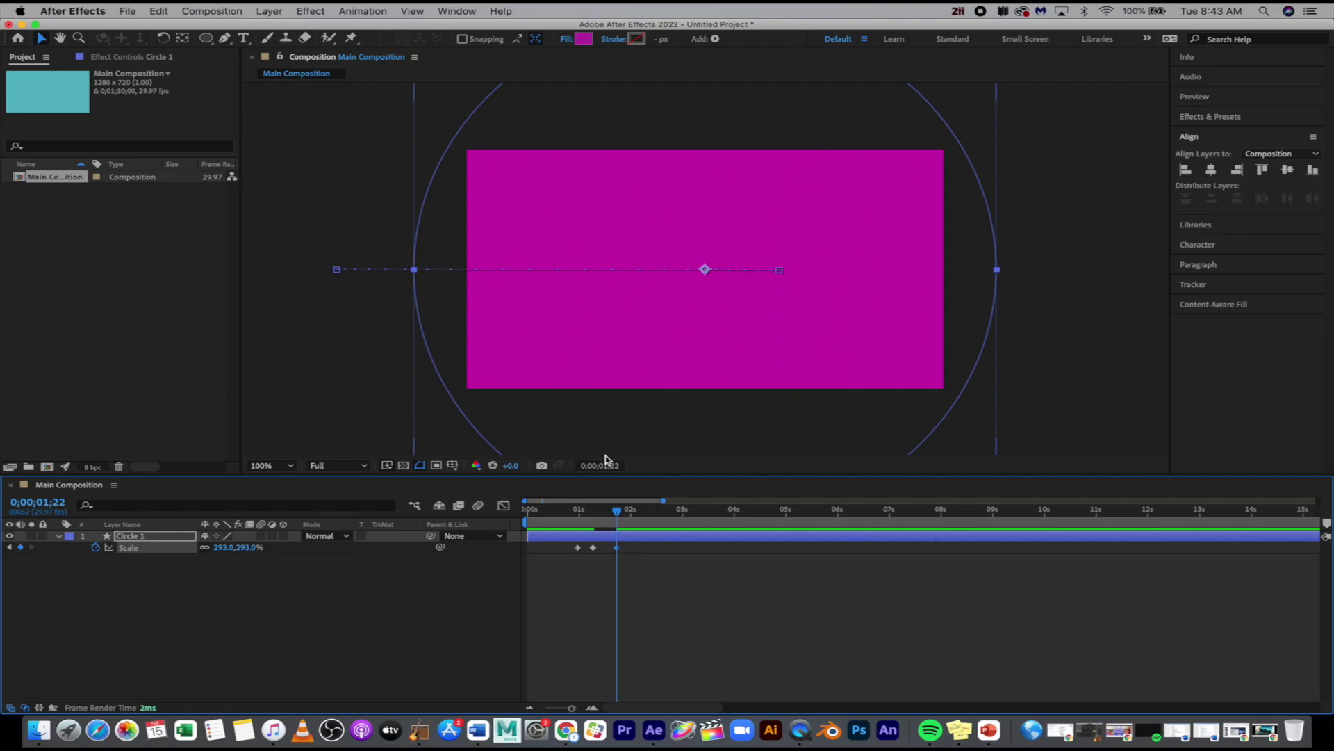
# - Preview Circle 1's scale-up from the start of the composition
pyautogui.moveTo(557, 512); pyautogui.dragTo(499, 513)
pyautogui.press('space')
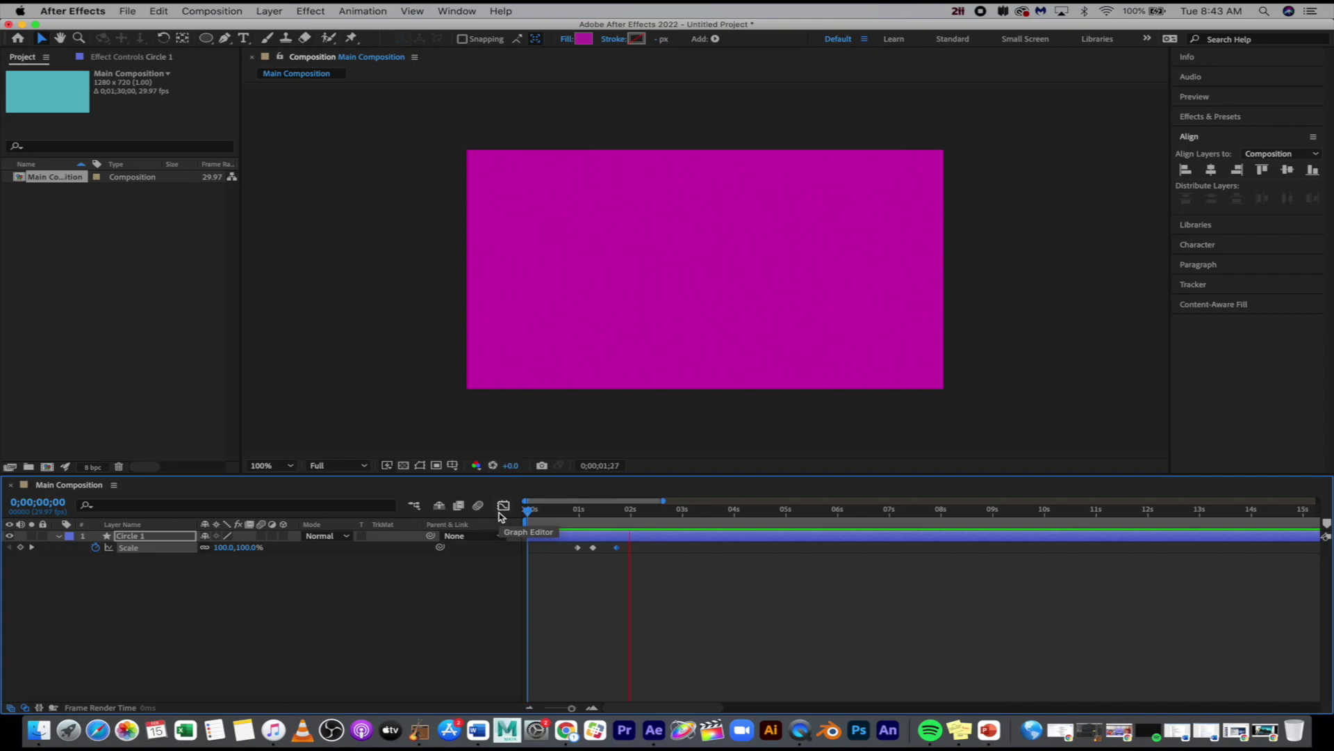
pyautogui.press('space')
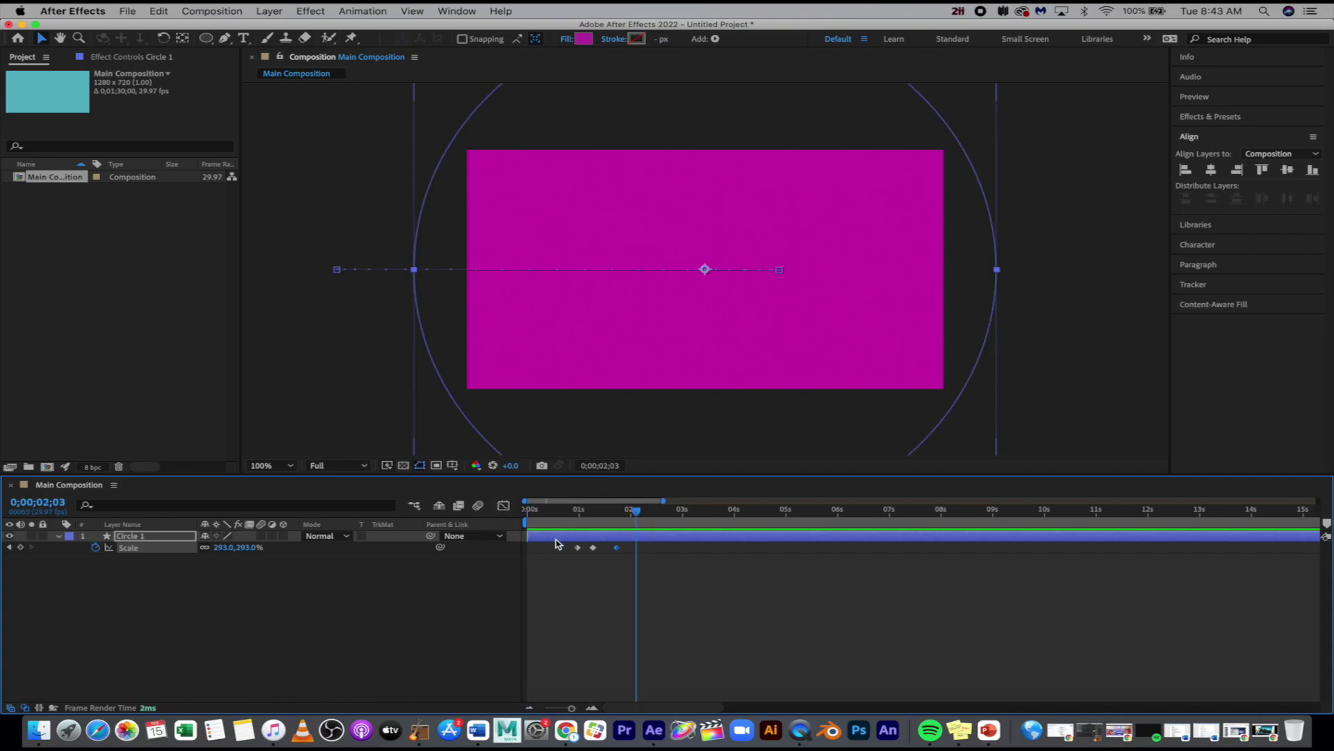
# - Apply Easy Ease to Circle 1's last two scale keyframes
pyautogui.rightClick(618, 549)
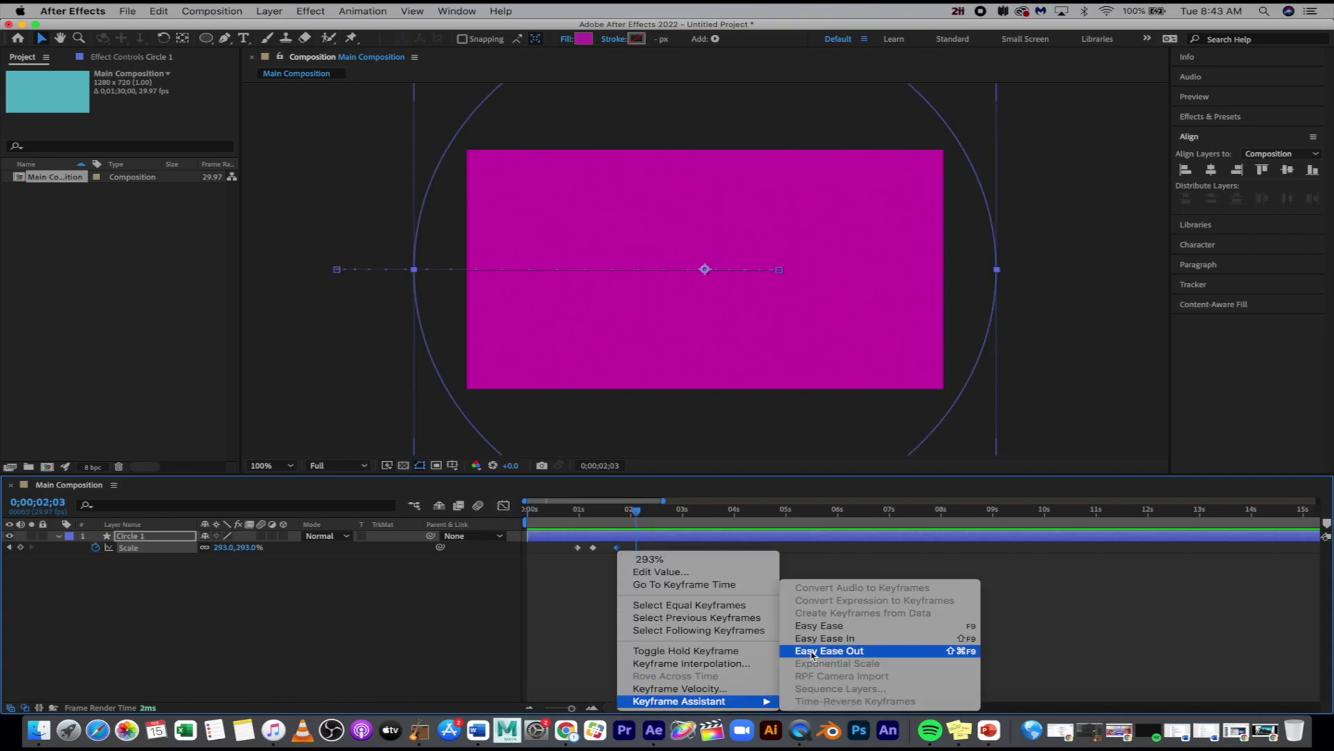
pyautogui.click(782, 625)
pyautogui.click(646, 567)
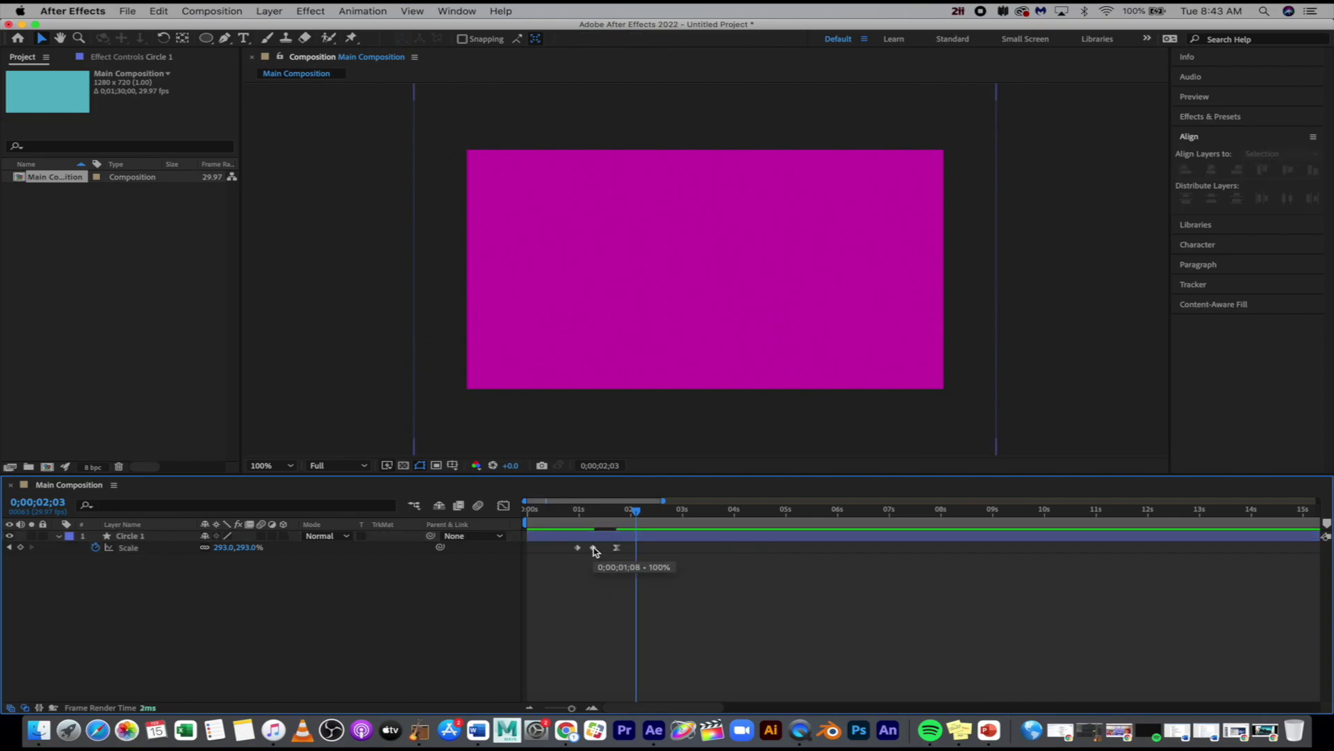
pyautogui.rightClick(596, 552)
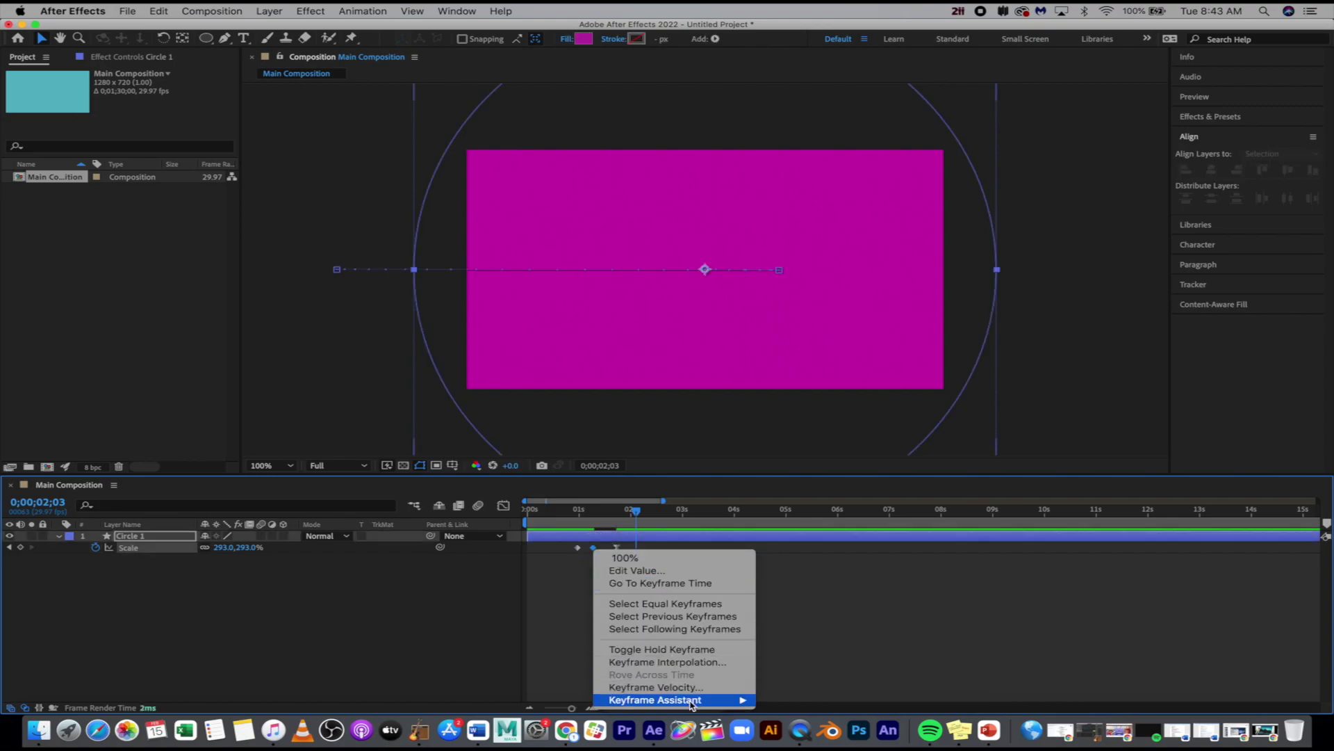
pyautogui.moveTo(720, 699)
pyautogui.click(783, 639)
pyautogui.click(626, 560)
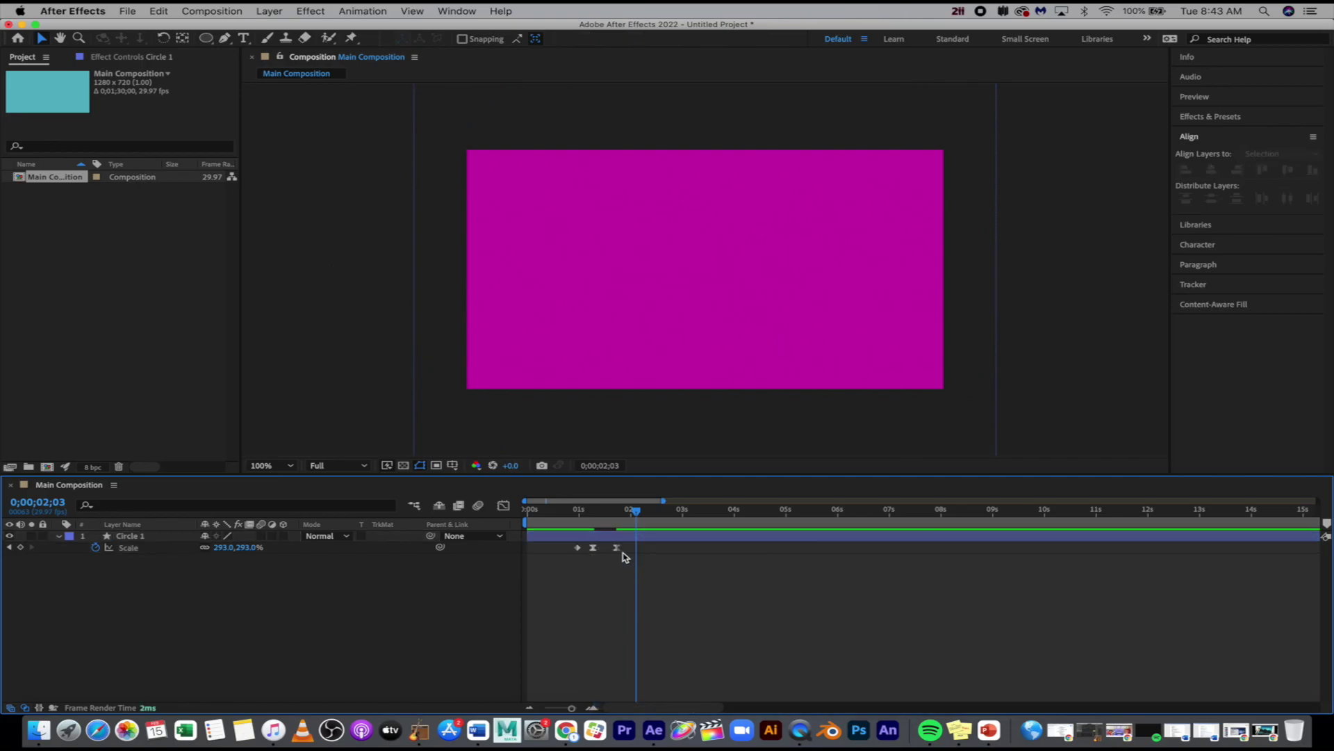
# - Move Circle 1's last scale keyframe slightly earlier and preview the animation from the start
pyautogui.click(616, 551)
pyautogui.moveTo(635, 510); pyautogui.dragTo(511, 523)
pyautogui.press('space')
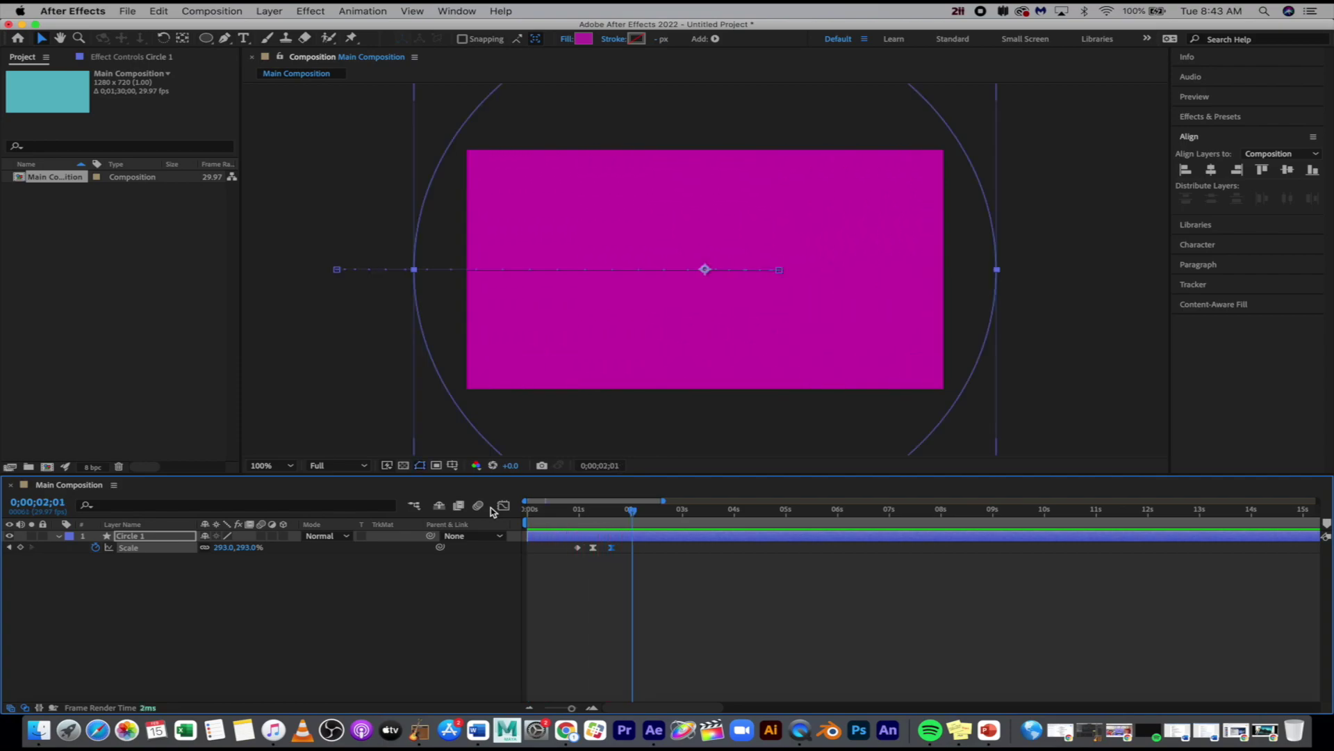
# - Duplicate Circle 1, reveal the copy's keyframes and shift the copy in time so it starts at Circle 1's last scale keyframe
pyautogui.click(593, 539)
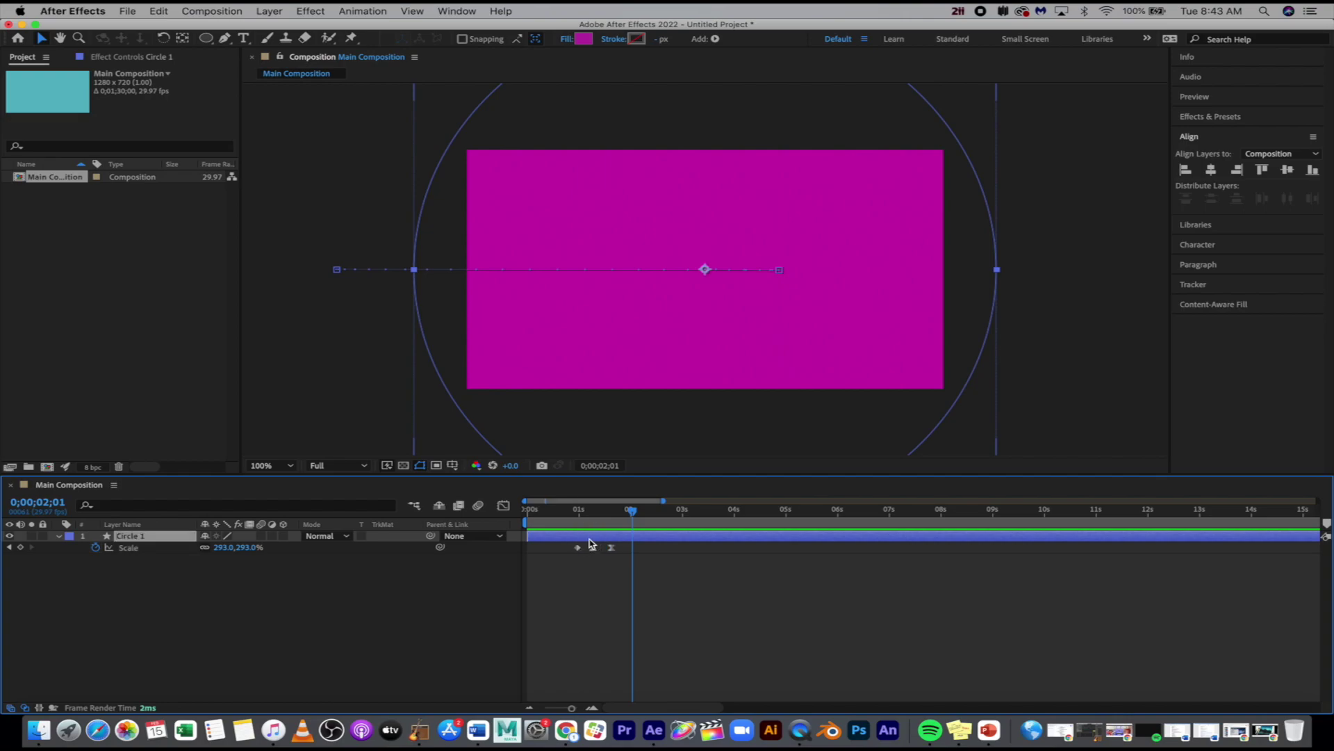
pyautogui.press('super+d')
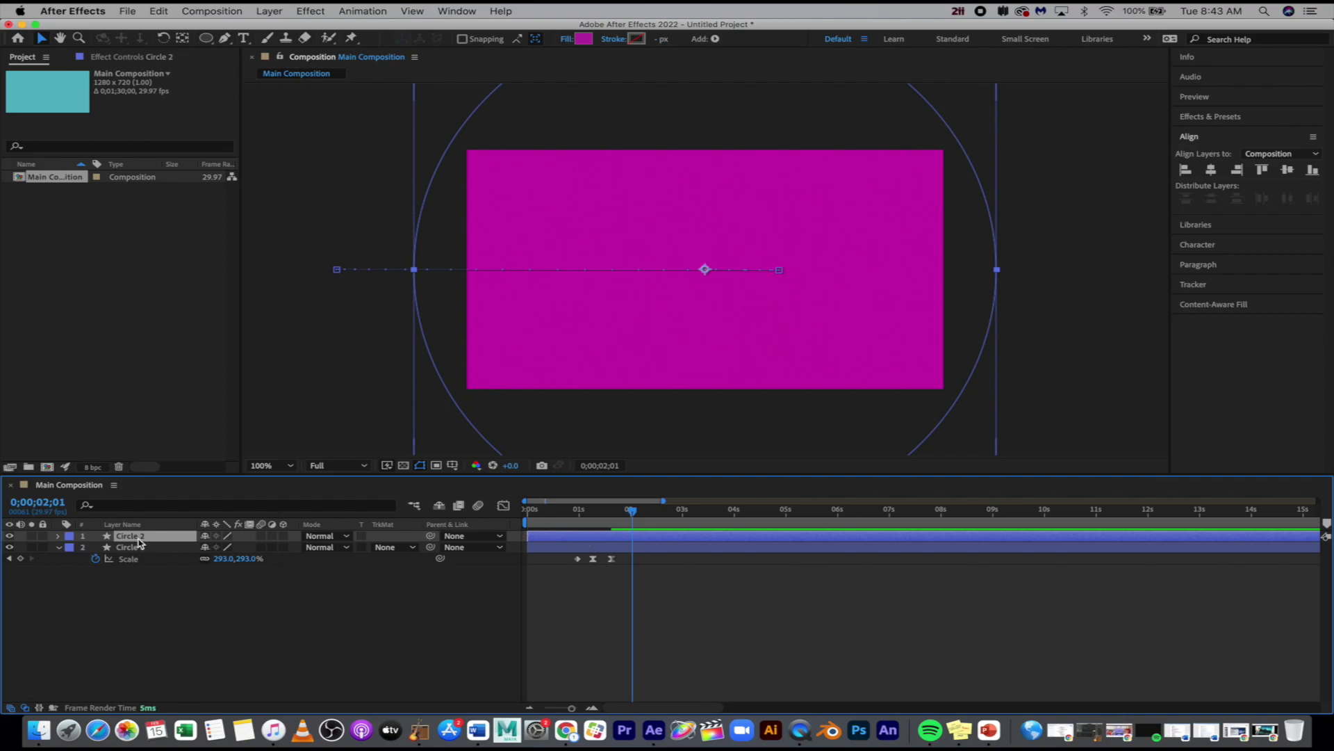
pyautogui.press('u')
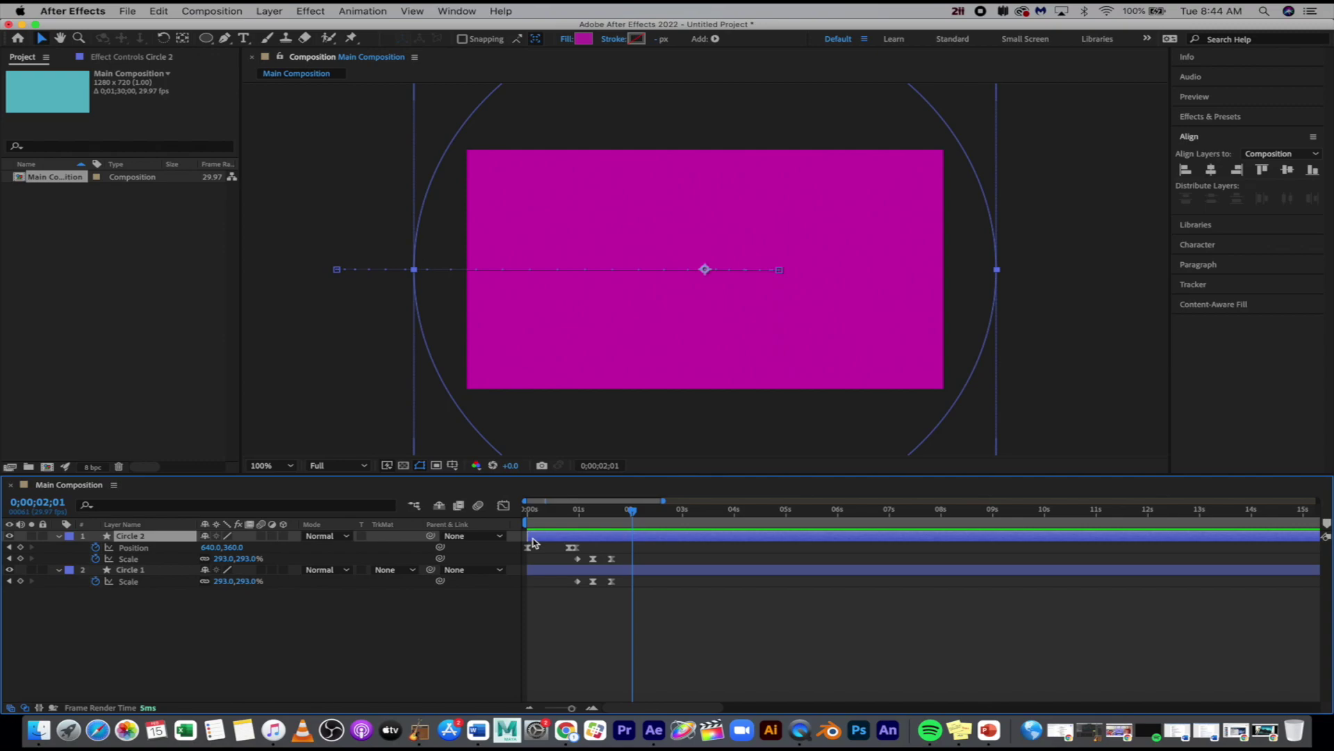
pyautogui.moveTo(533, 542); pyautogui.dragTo(617, 540)
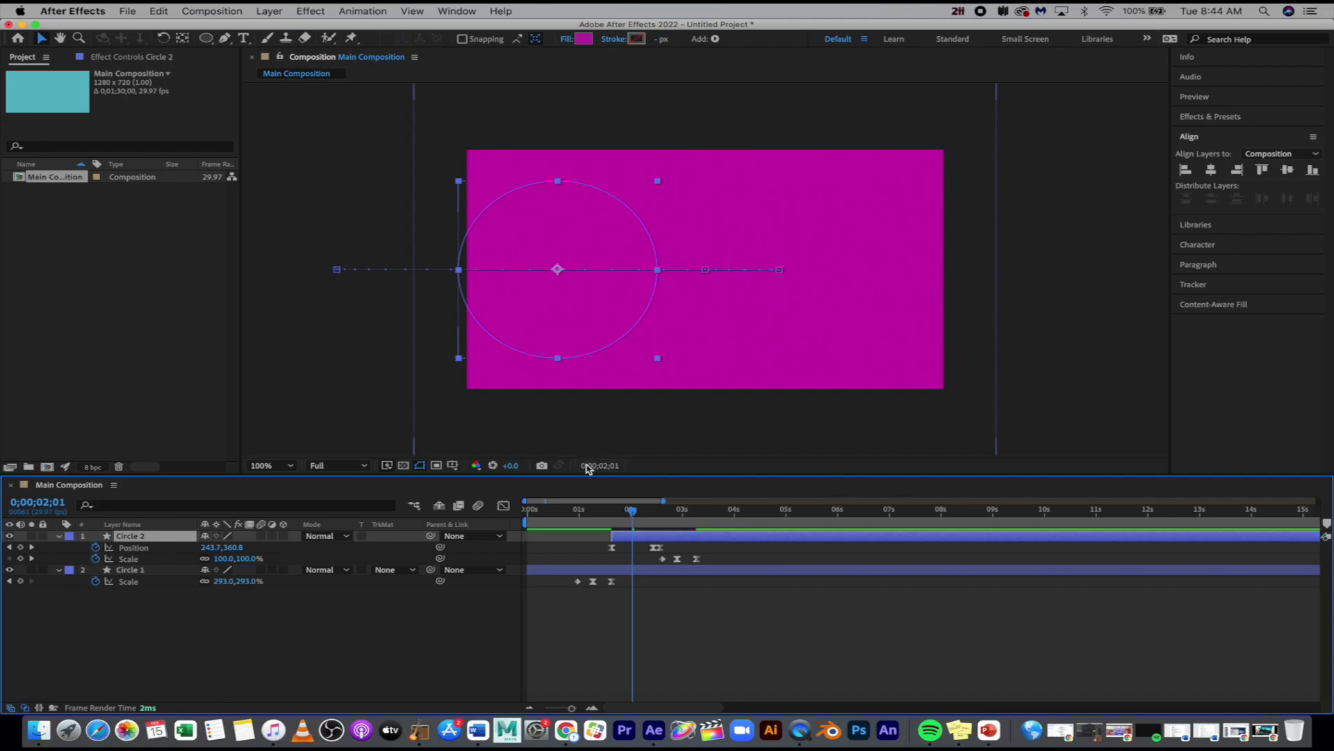
# - Change the duplicate circle's fill color to teal 2DBAB3
pyautogui.click(584, 40)
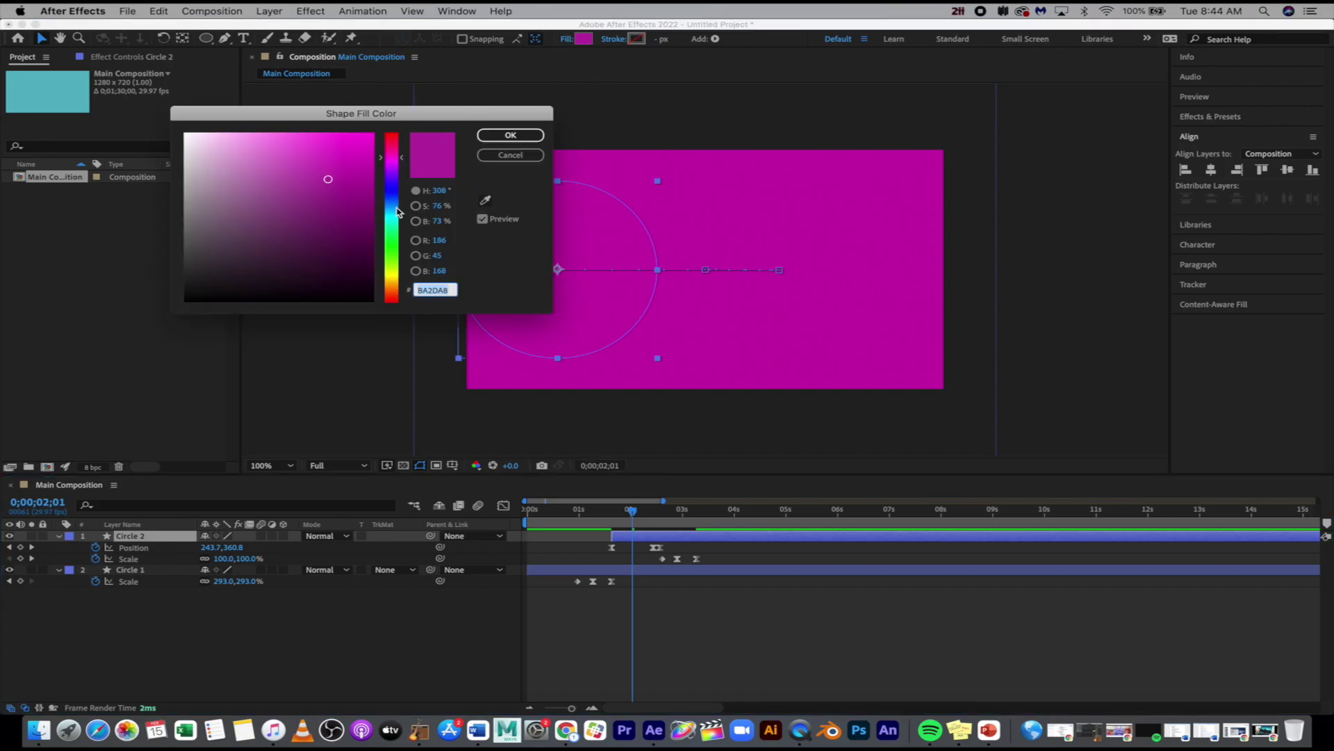
pyautogui.click(393, 221)
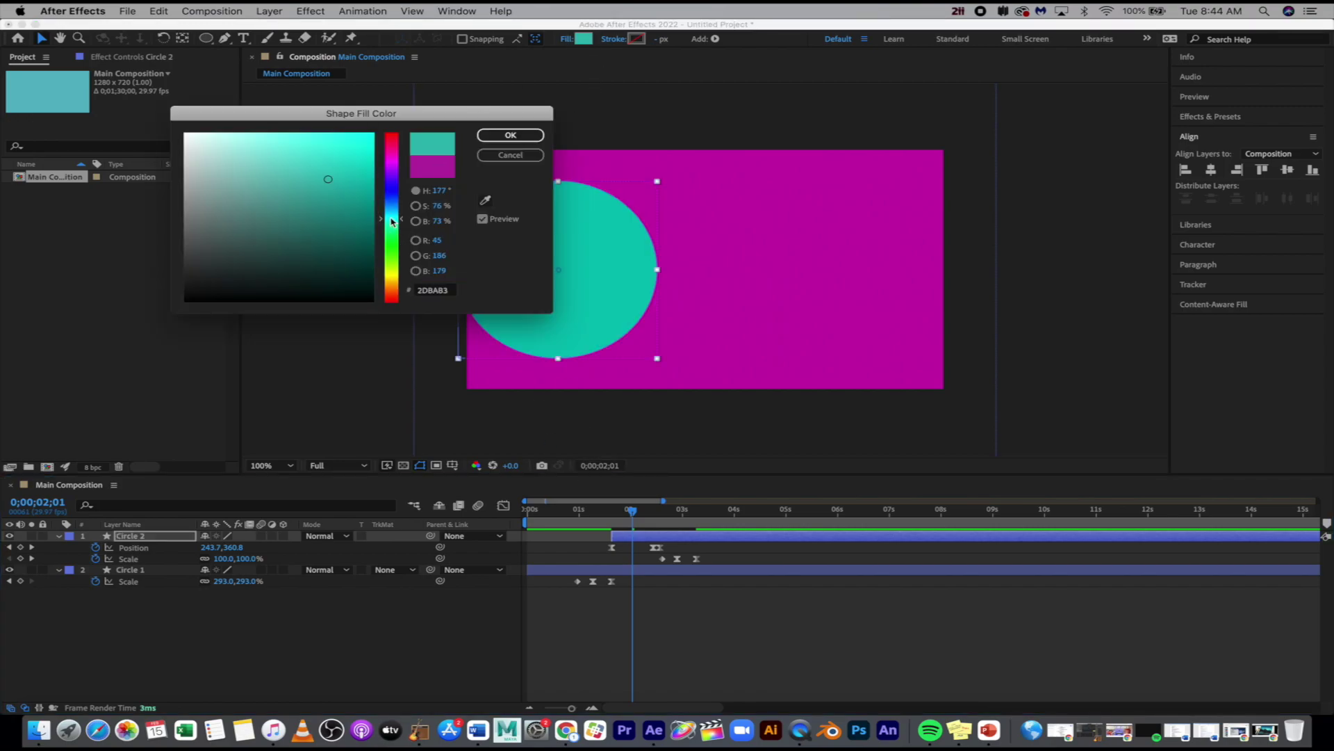
pyautogui.click(505, 136)
# - Preview both circle animations from the start of the composition
pyautogui.moveTo(631, 511); pyautogui.dragTo(512, 511)
pyautogui.press('space')
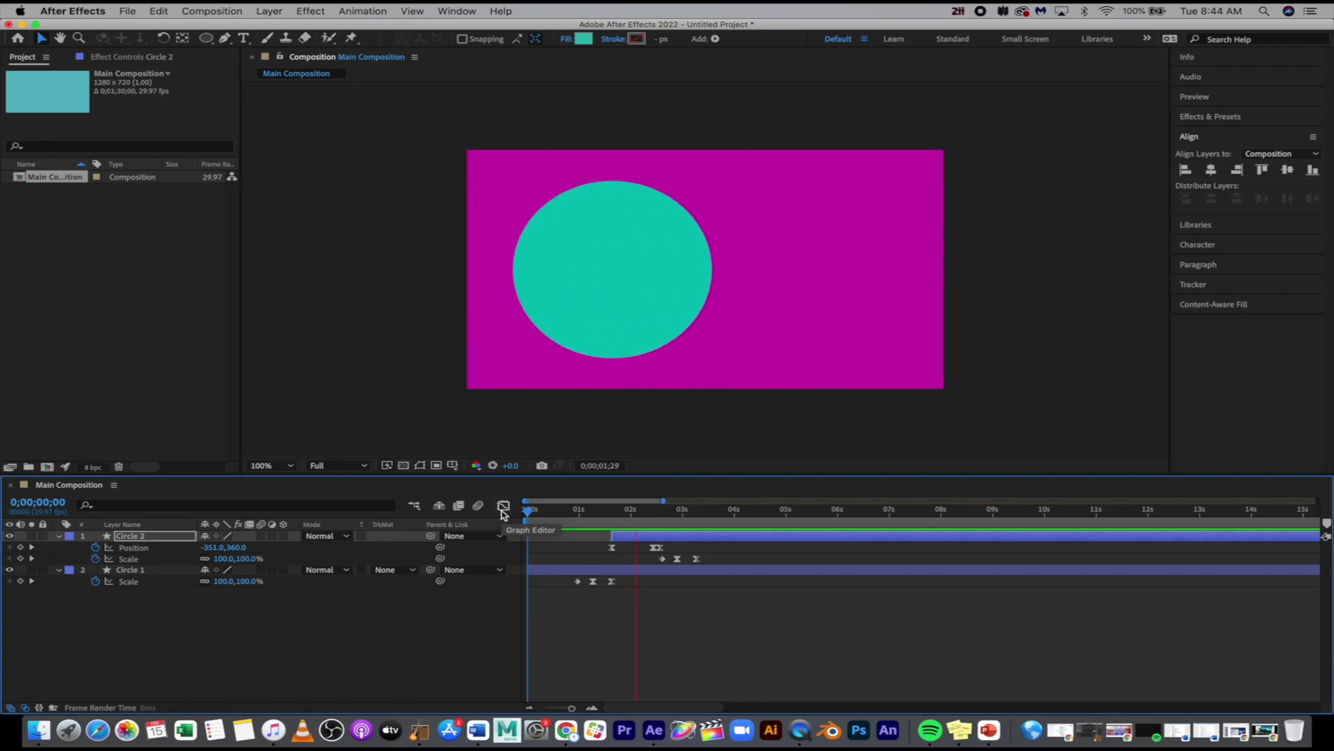
pyautogui.press('space')
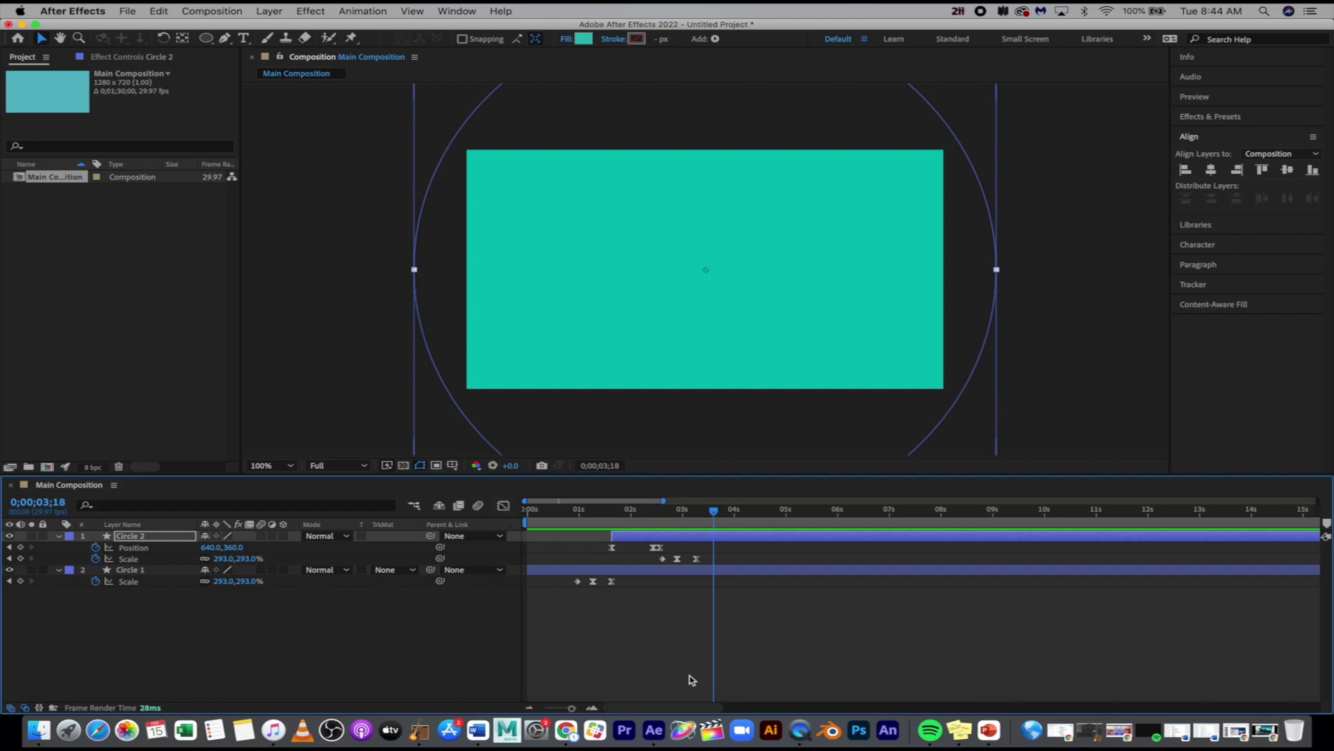
# - With no layer selected, draw a roughly square rectangle shape and center it horizontally and vertically in the composition
pyautogui.click(649, 636)
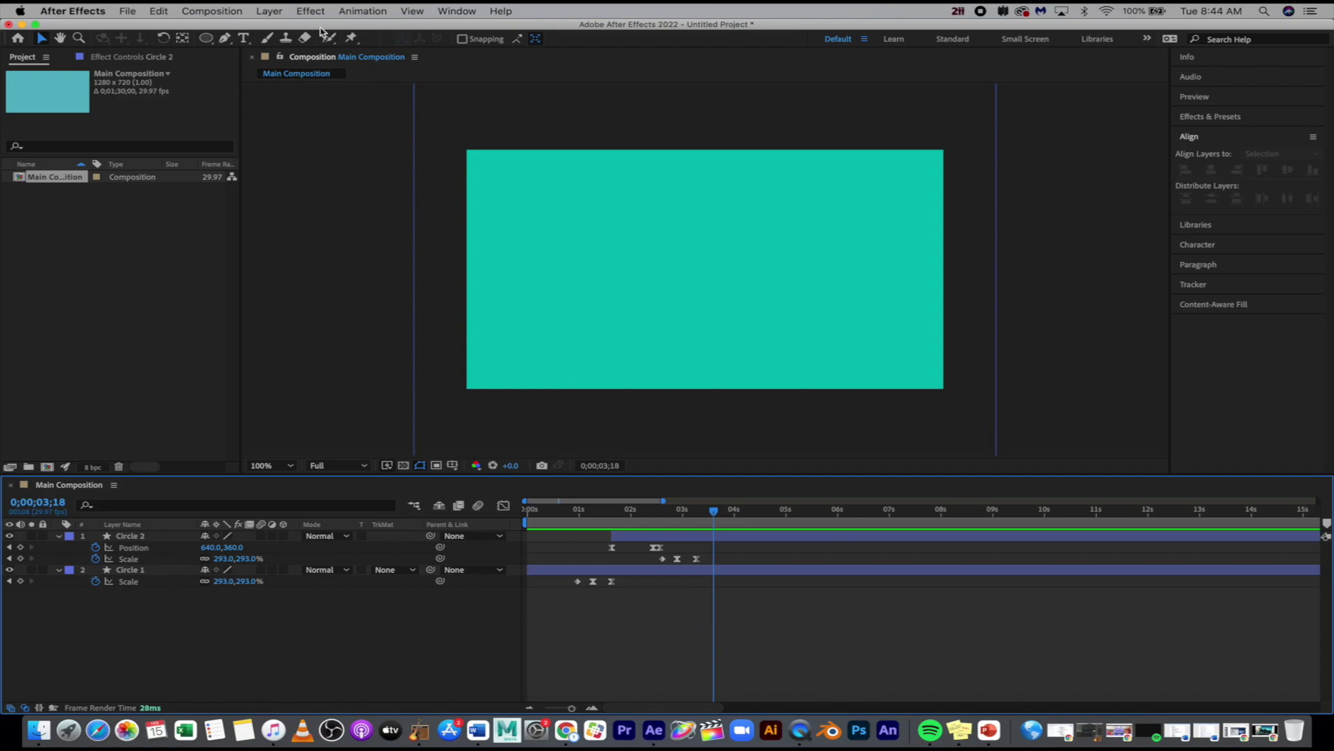
pyautogui.moveTo(206, 38); pyautogui.dragTo(244, 43)
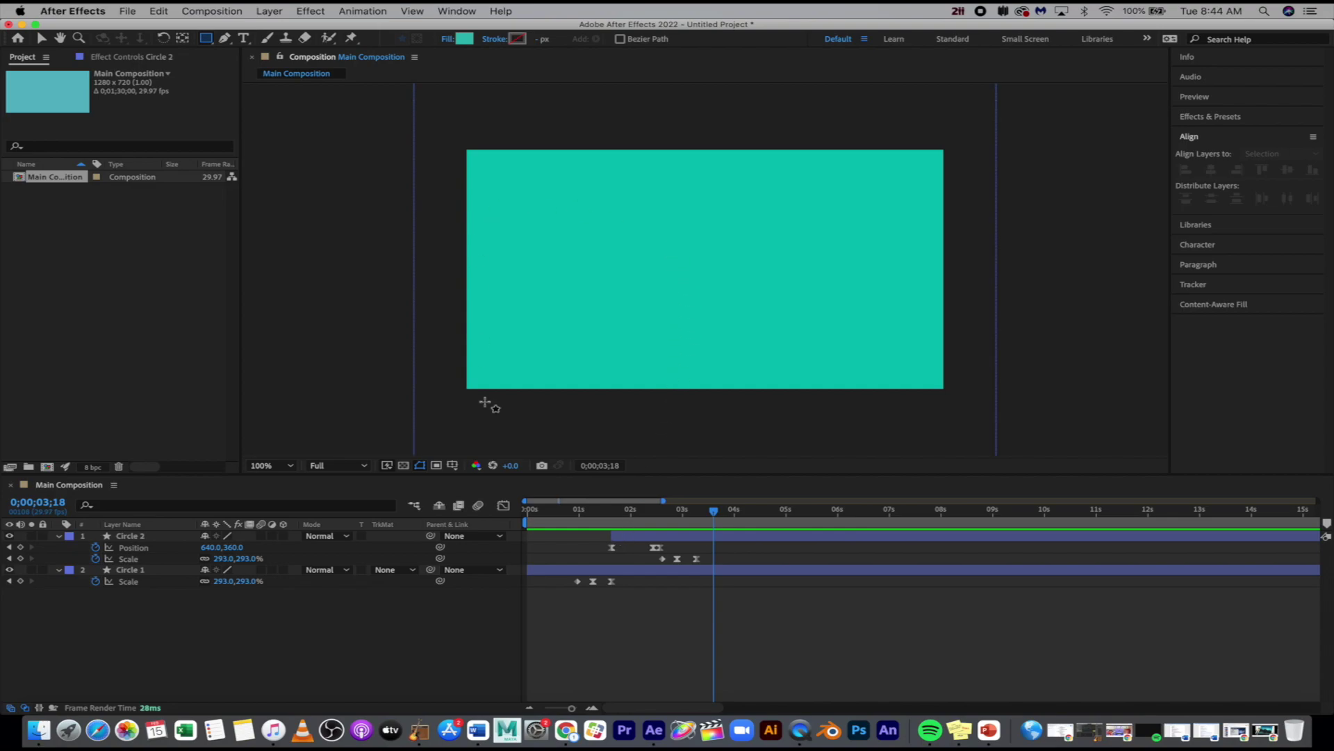
pyautogui.moveTo(636, 195)
pyautogui.mouseDown()
pyautogui.moveTo(716, 283)
pyautogui.moveTo(798, 335)
pyautogui.mouseUp()
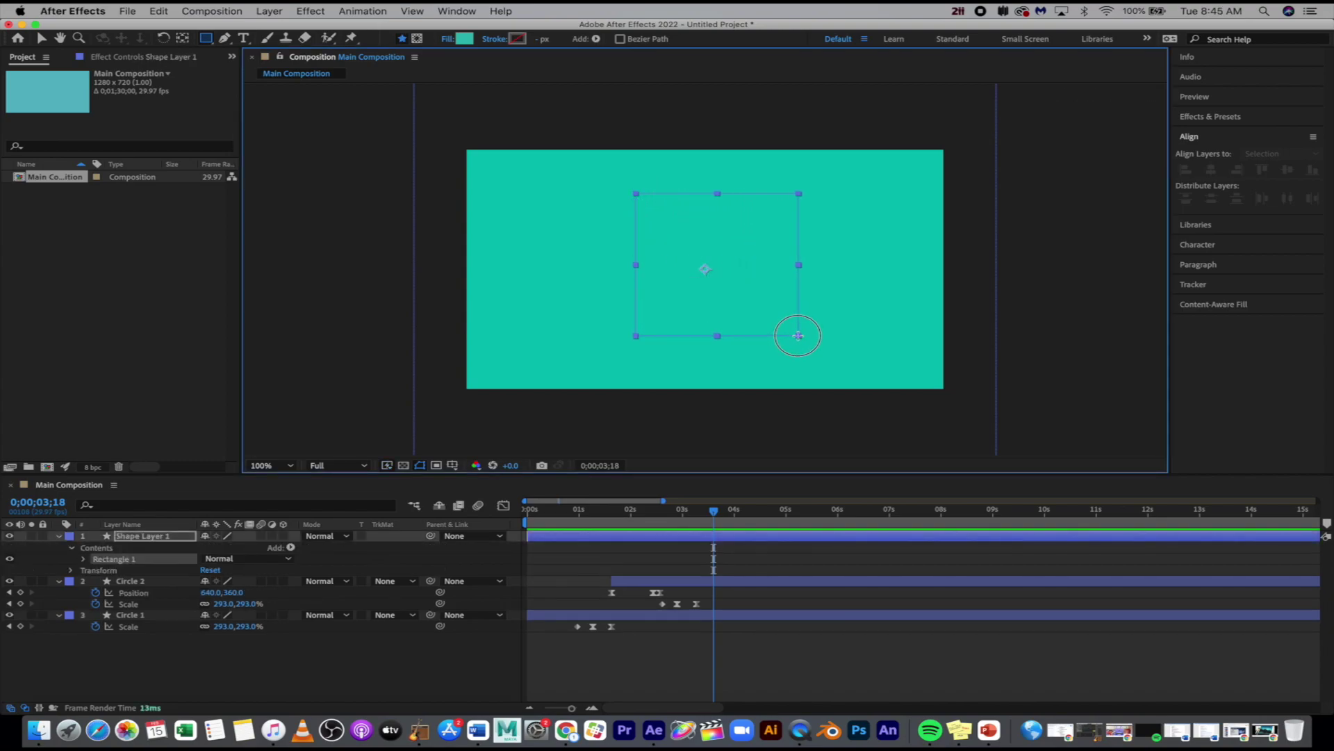
pyautogui.moveTo(797, 336); pyautogui.dragTo(797, 335)
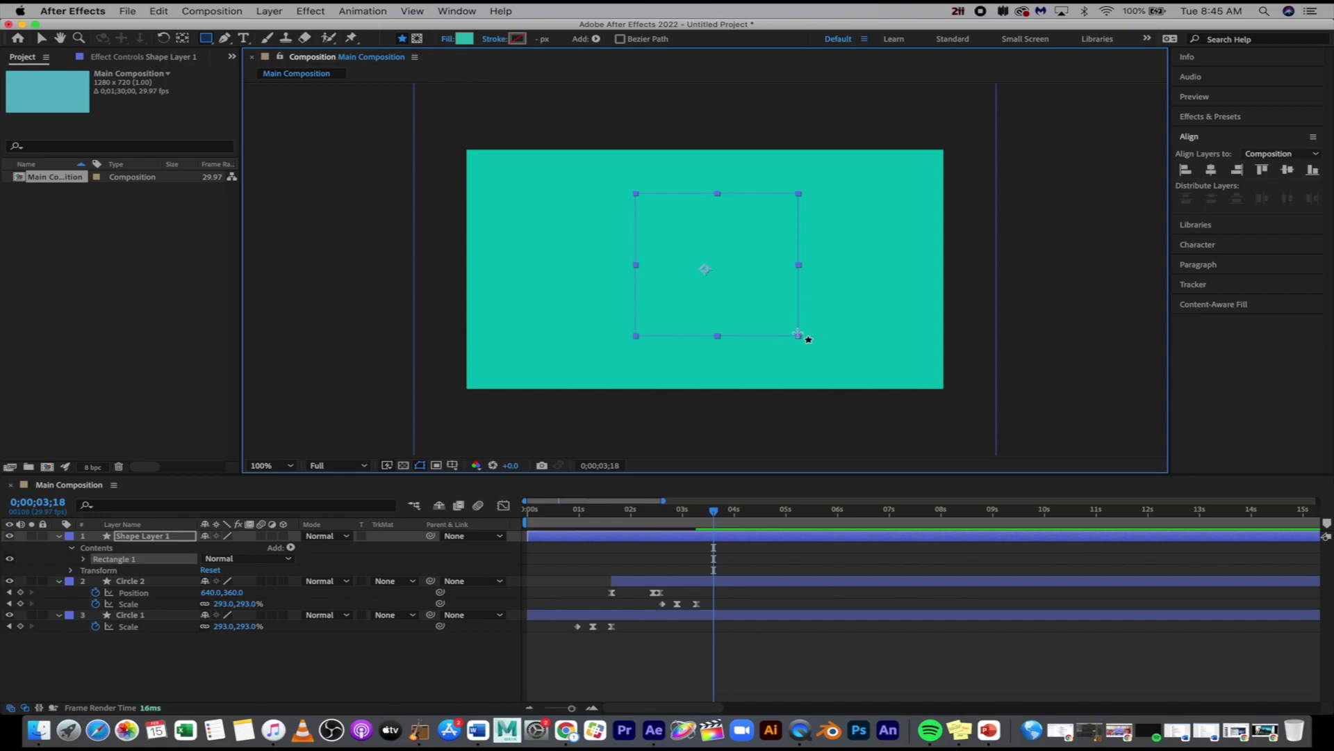
pyautogui.click(1211, 169)
pyautogui.click(1286, 173)
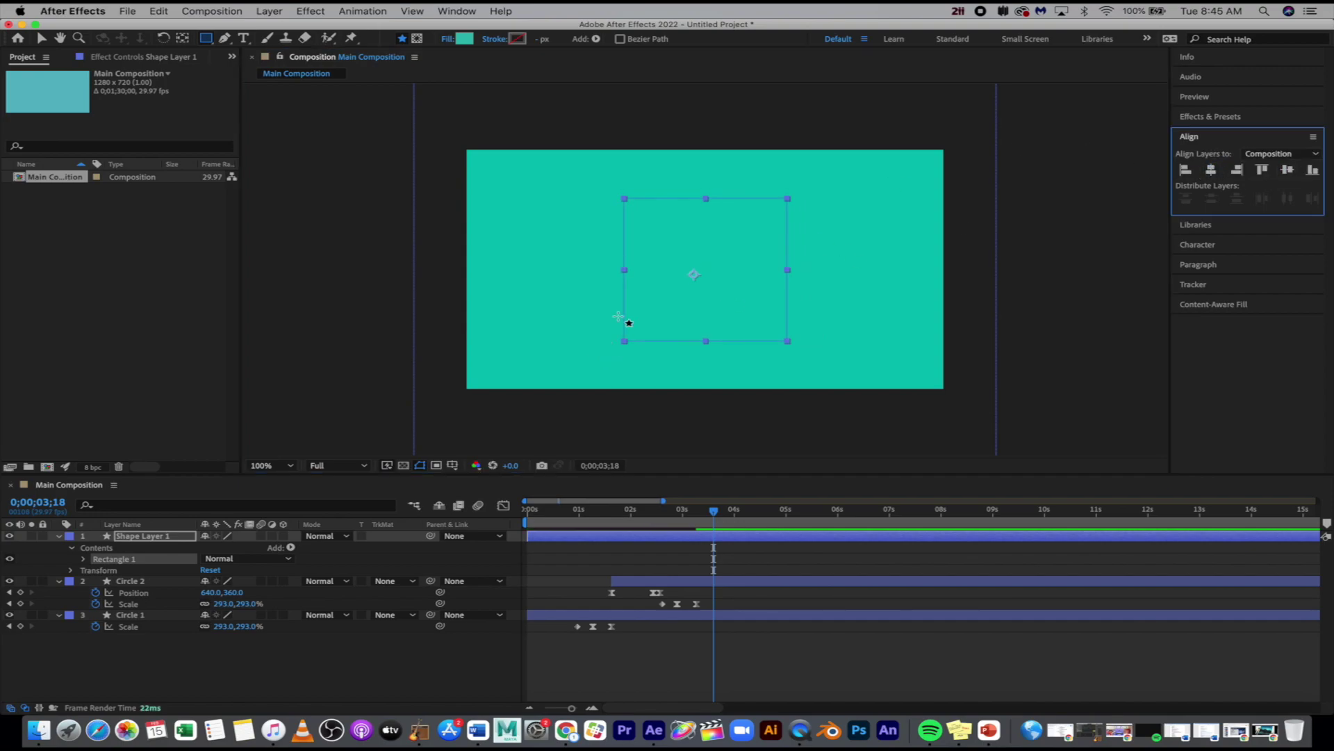
# - Change the new square's fill color to lime green 9AD541
pyautogui.click(466, 40)
pyautogui.click(393, 265)
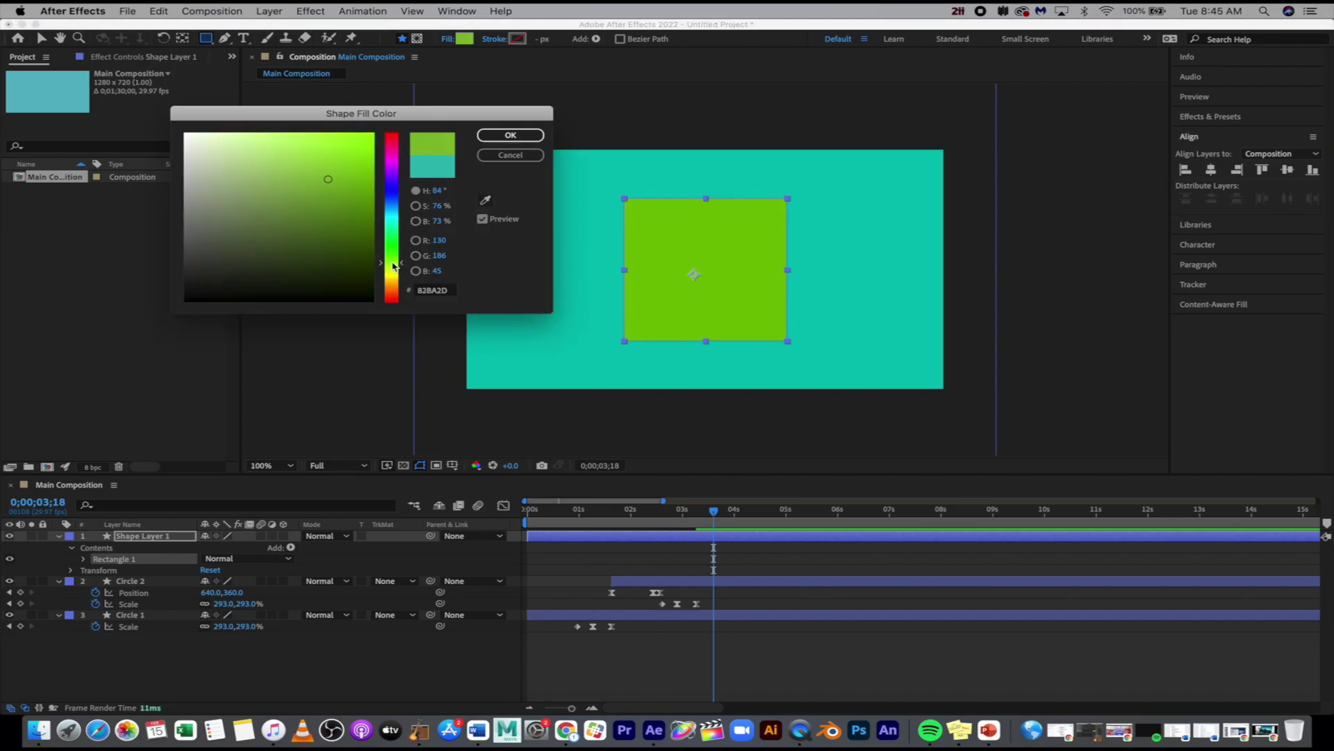
pyautogui.moveTo(328, 180); pyautogui.dragTo(316, 160)
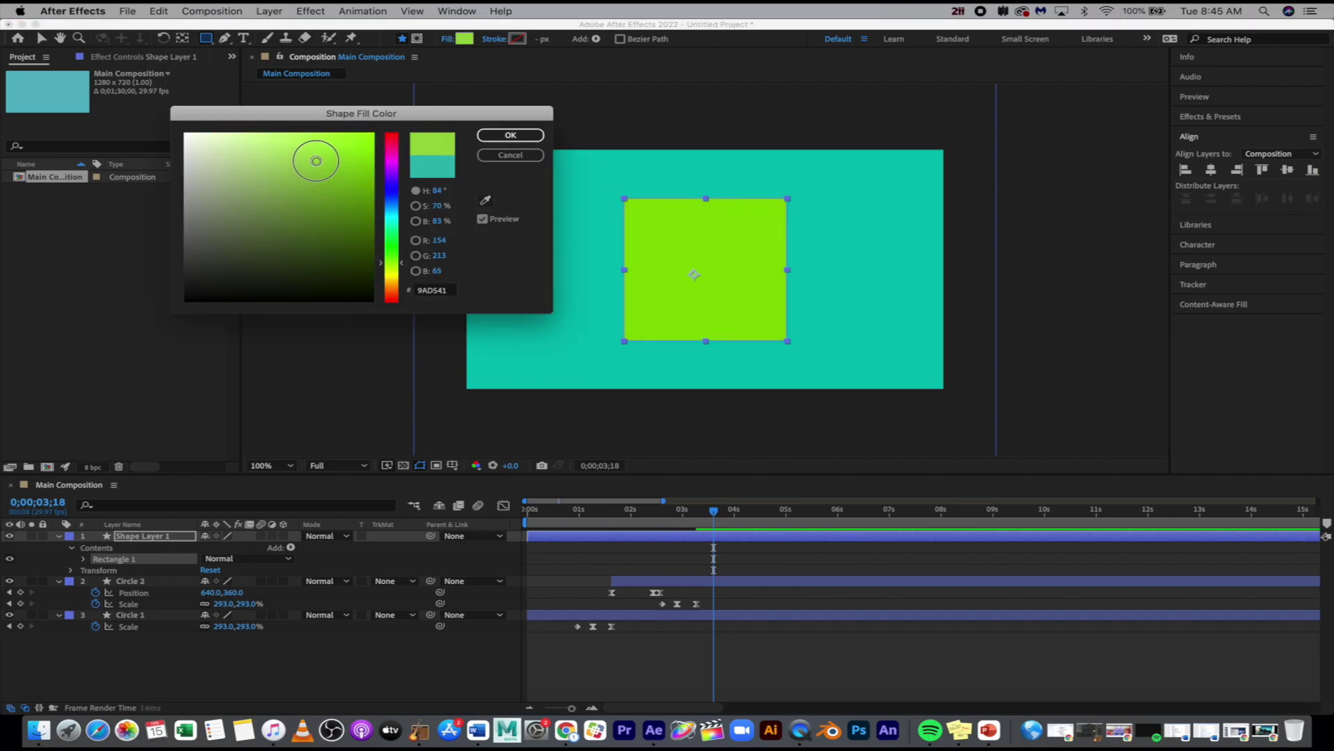
pyautogui.click(510, 134)
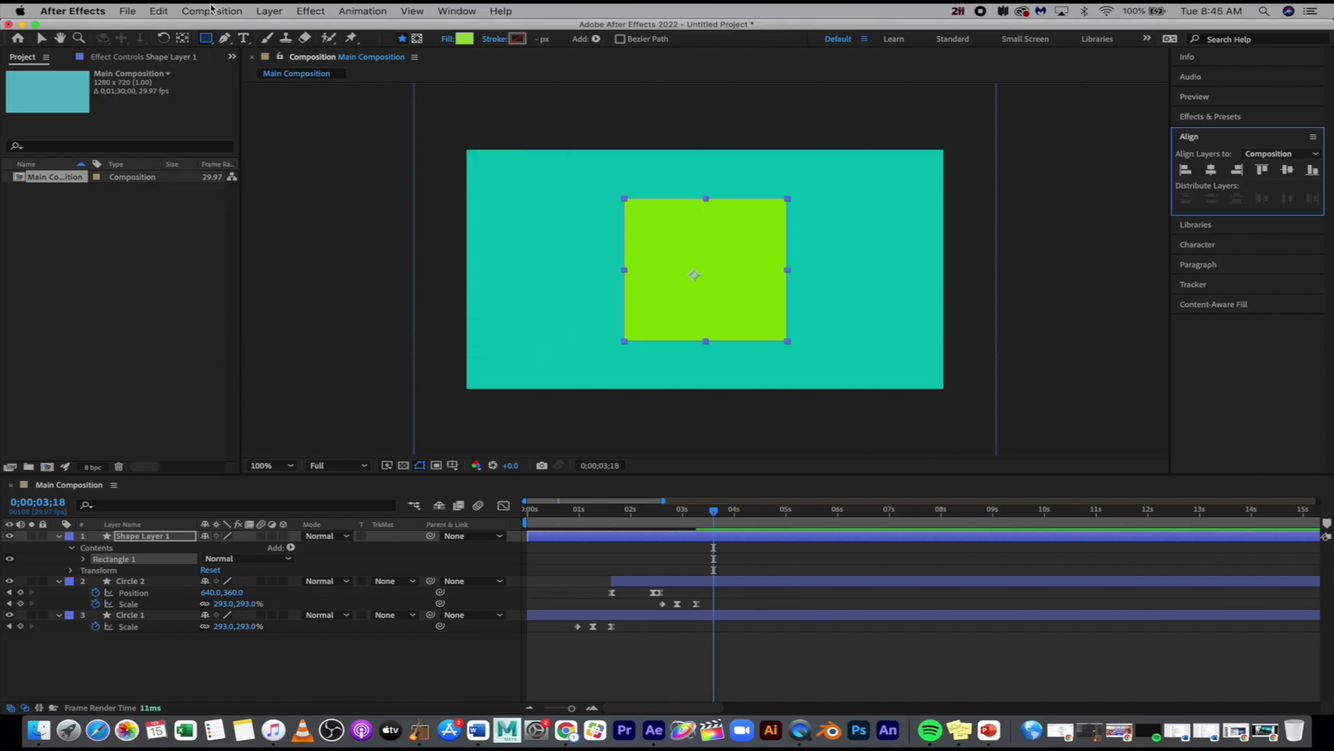
# - Center the square's anchor point in its layer content
pyautogui.click(269, 10)
pyautogui.moveTo(334, 156)
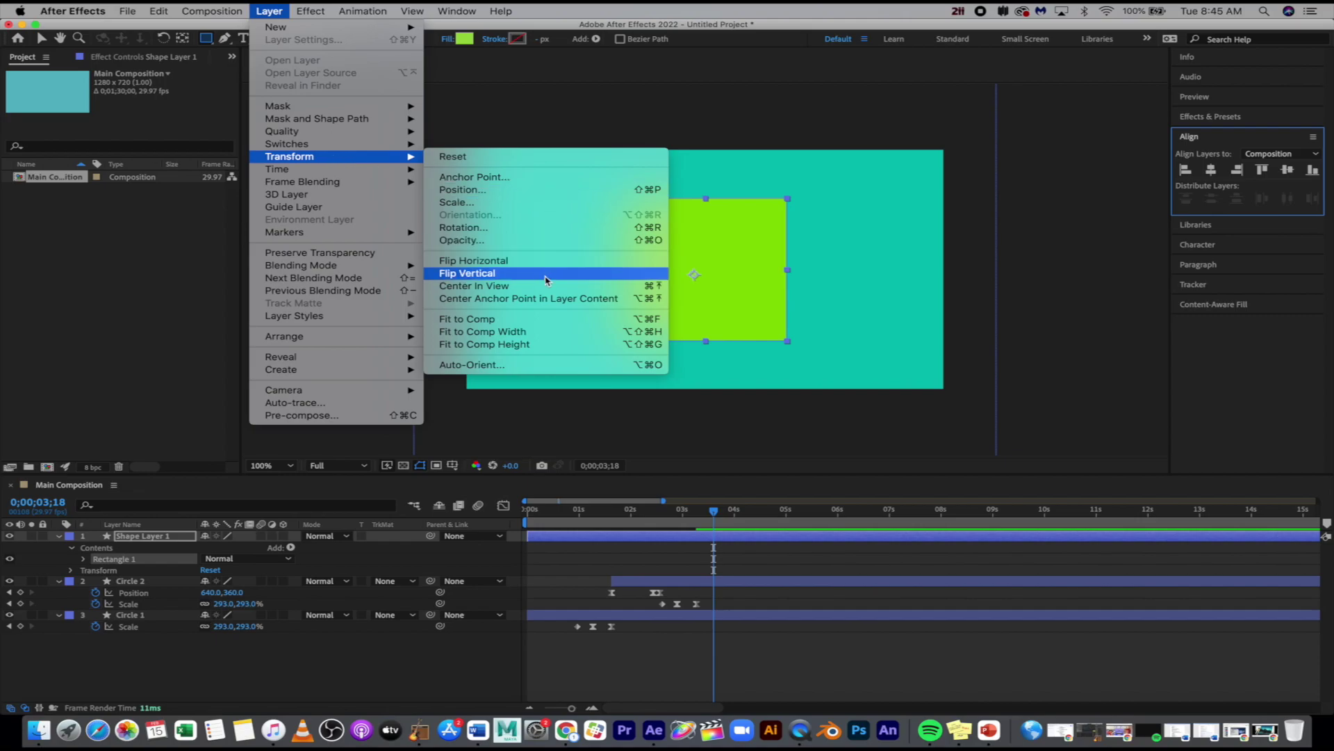
pyautogui.click(554, 301)
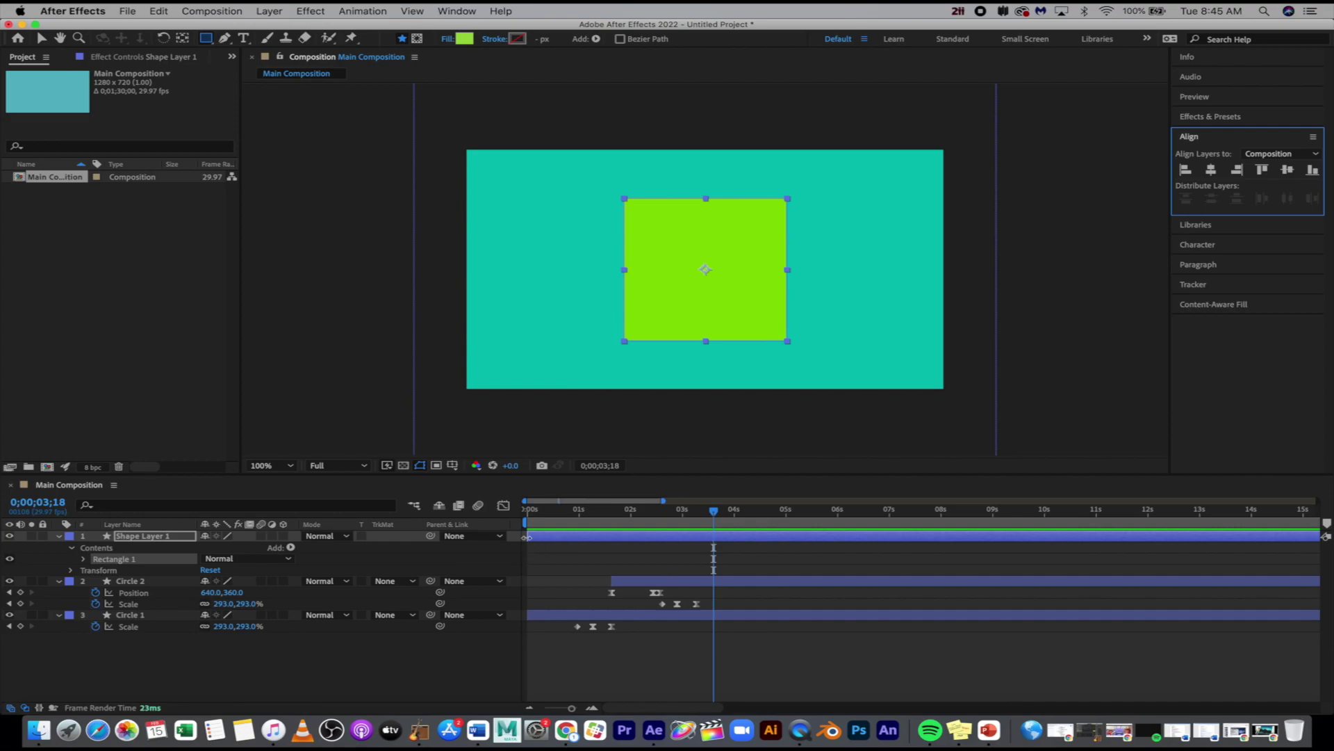
# - Trim the start of the square's layer to 0;00;03;13, just past the second circle's last scale keyframe
pyautogui.click(668, 516)
pyautogui.moveTo(668, 512); pyautogui.dragTo(703, 518)
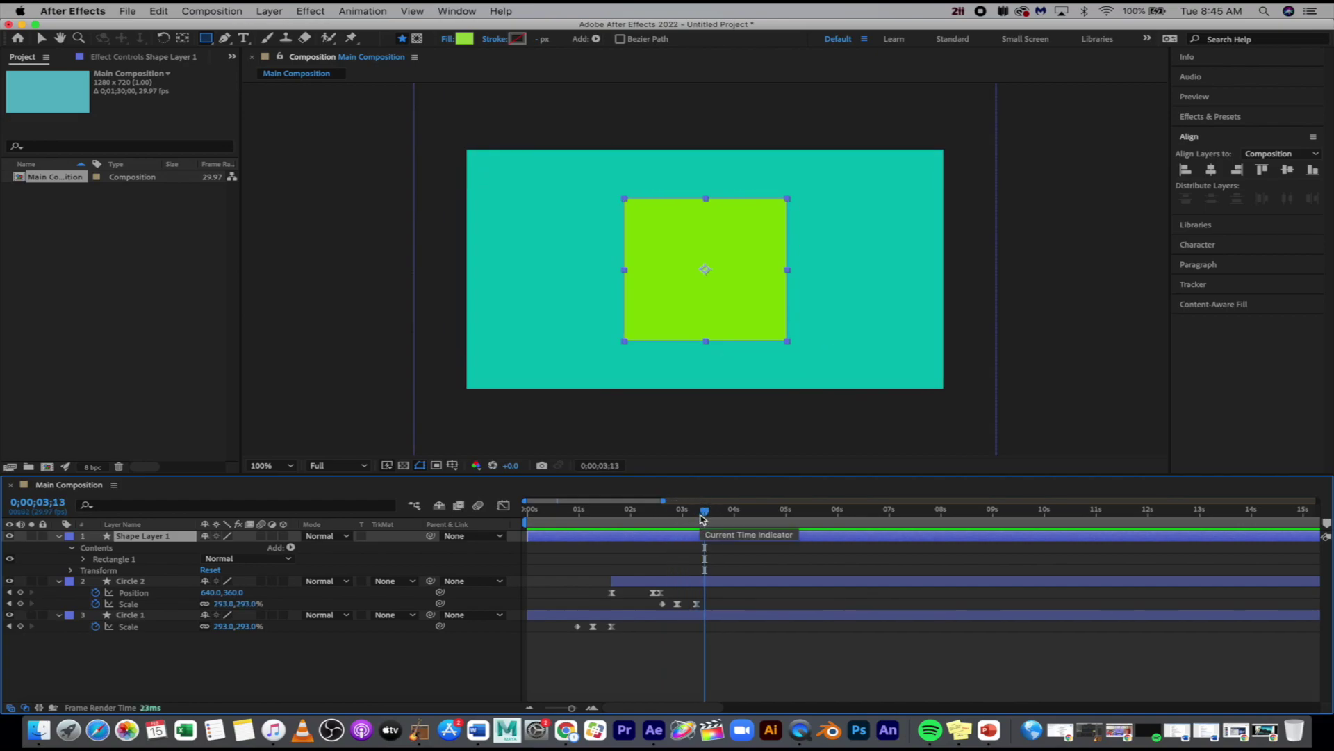
pyautogui.hotkey('alt', '[')
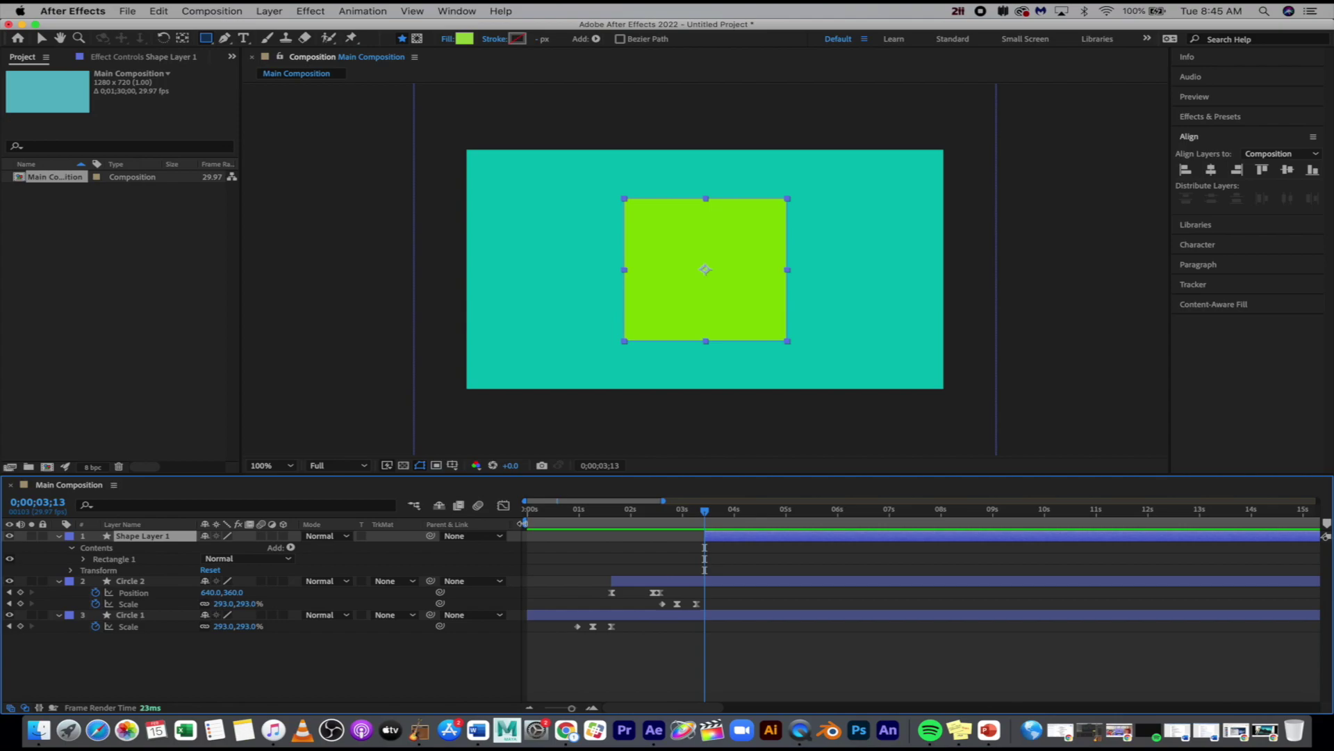
# - Set the work area's end to 0;00;10;00 and shorten it to 0;00;03;17
pyautogui.moveTo(526, 522)
pyautogui.mouseDown()
pyautogui.moveTo(596, 514)
pyautogui.moveTo(505, 521)
pyautogui.mouseUp()
pyautogui.moveTo(706, 516); pyautogui.dragTo(1048, 535)
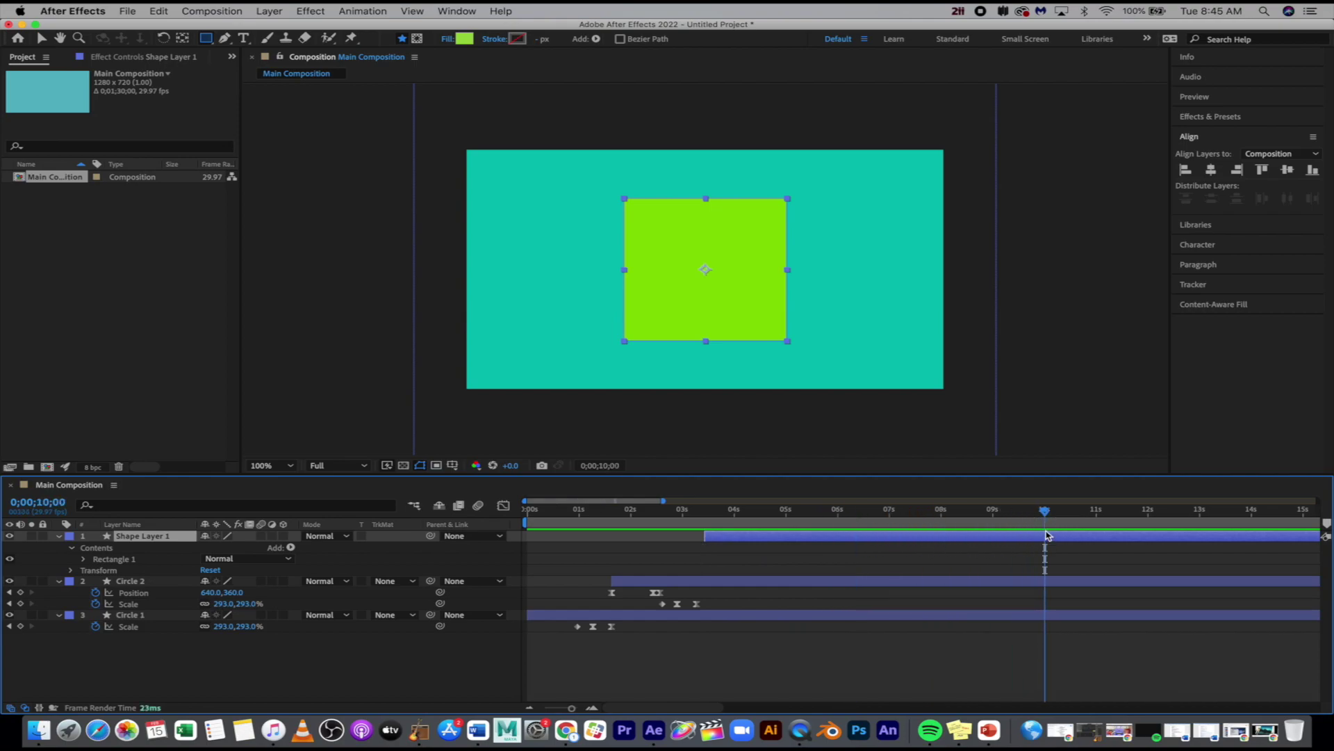
pyautogui.press('n')
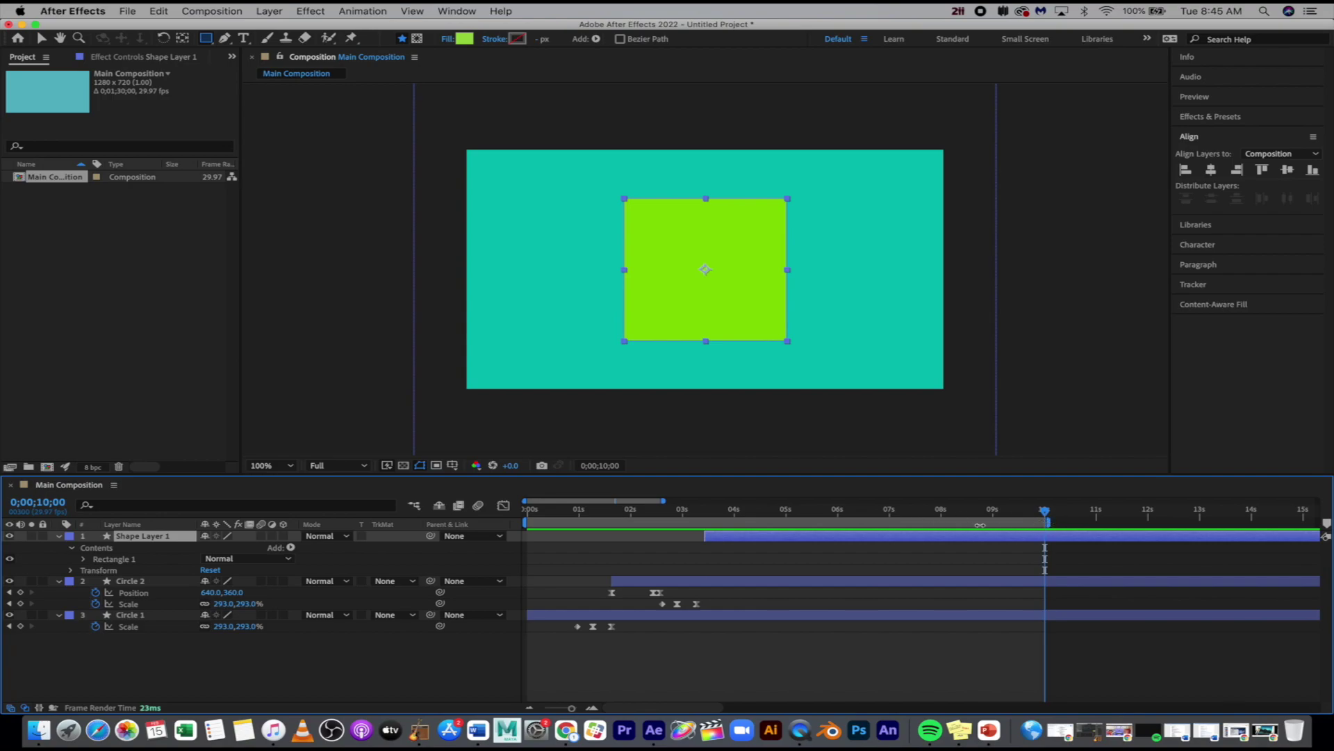
pyautogui.click(713, 512)
pyautogui.press('n')
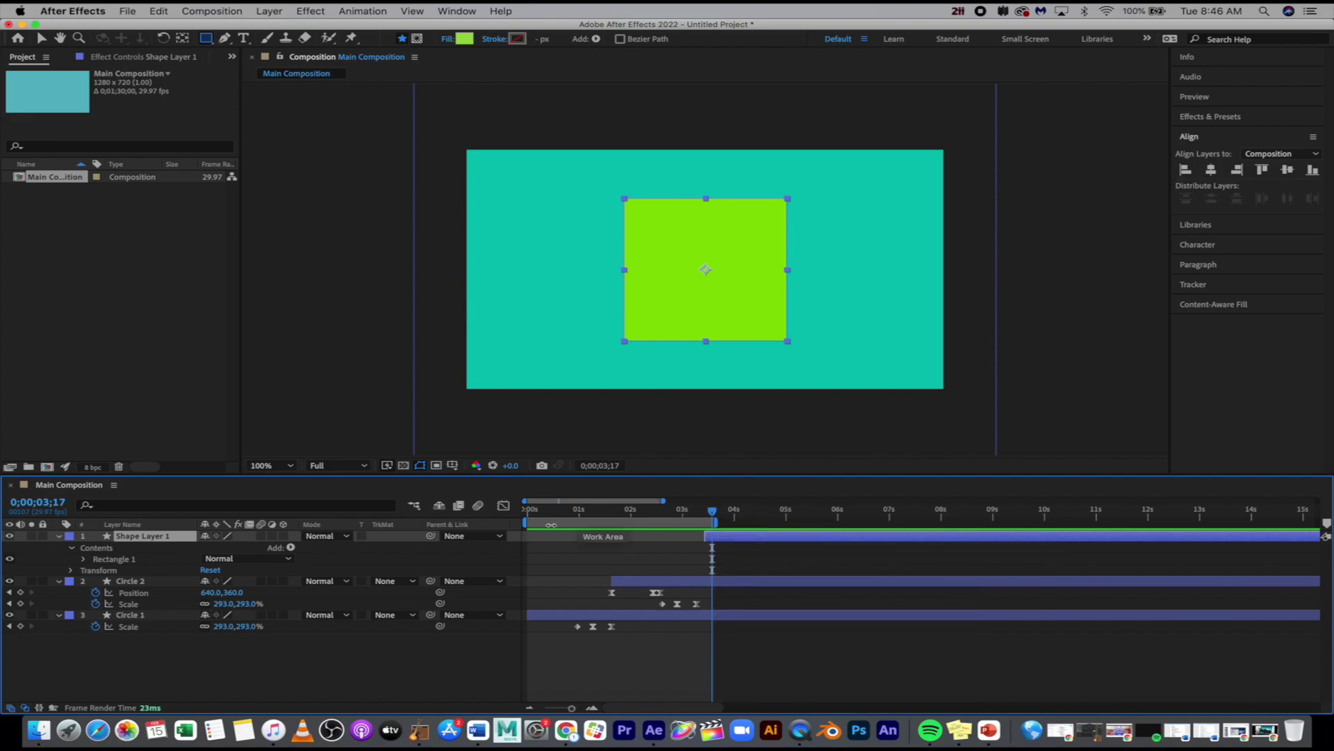
# - Set the work area's start to 0;00;00;16 and return it to the beginning of the composition
pyautogui.click(554, 513)
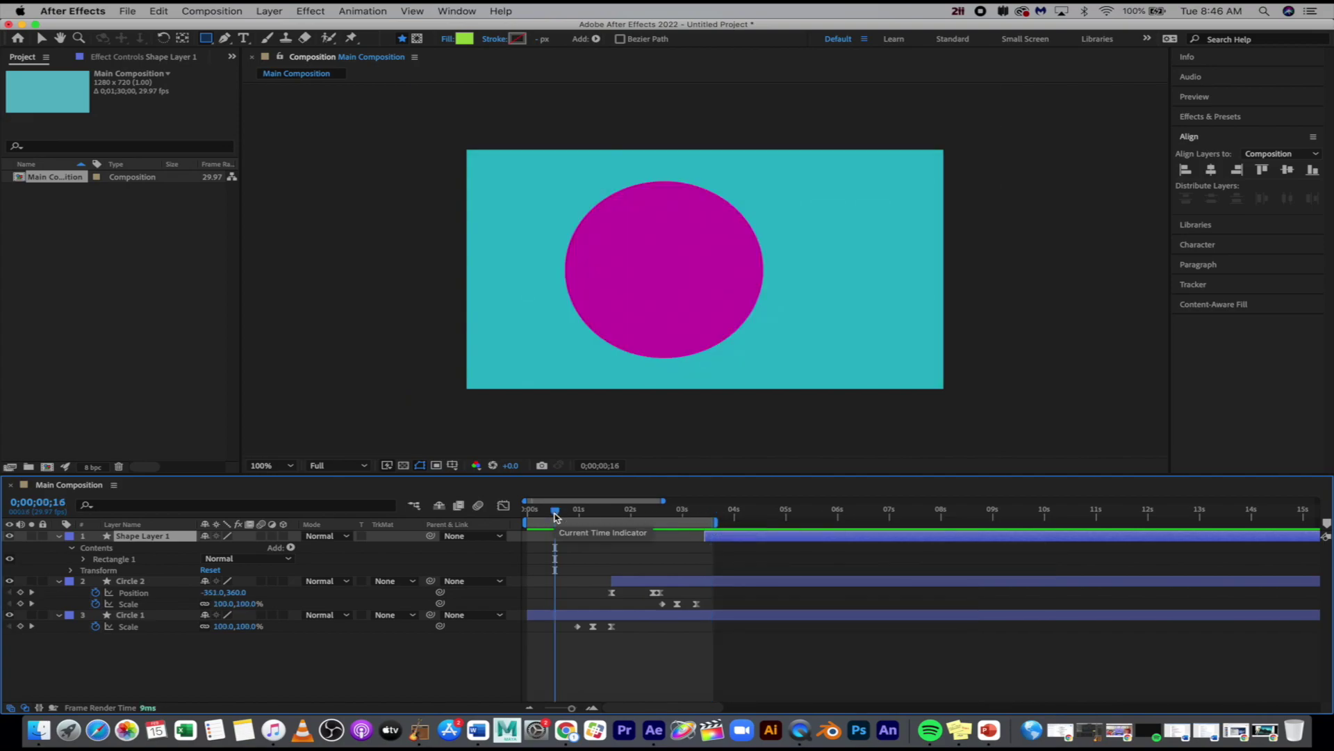
pyautogui.press('b')
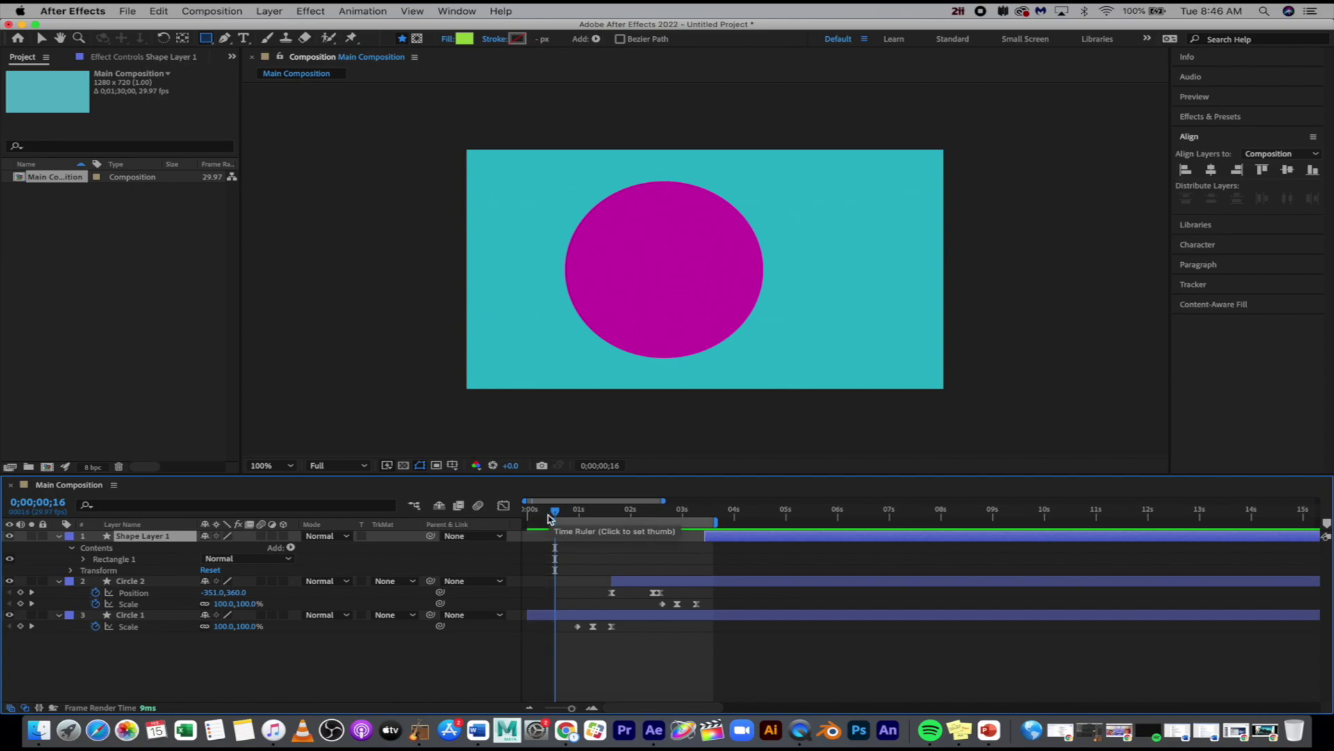
pyautogui.moveTo(555, 521); pyautogui.dragTo(524, 521)
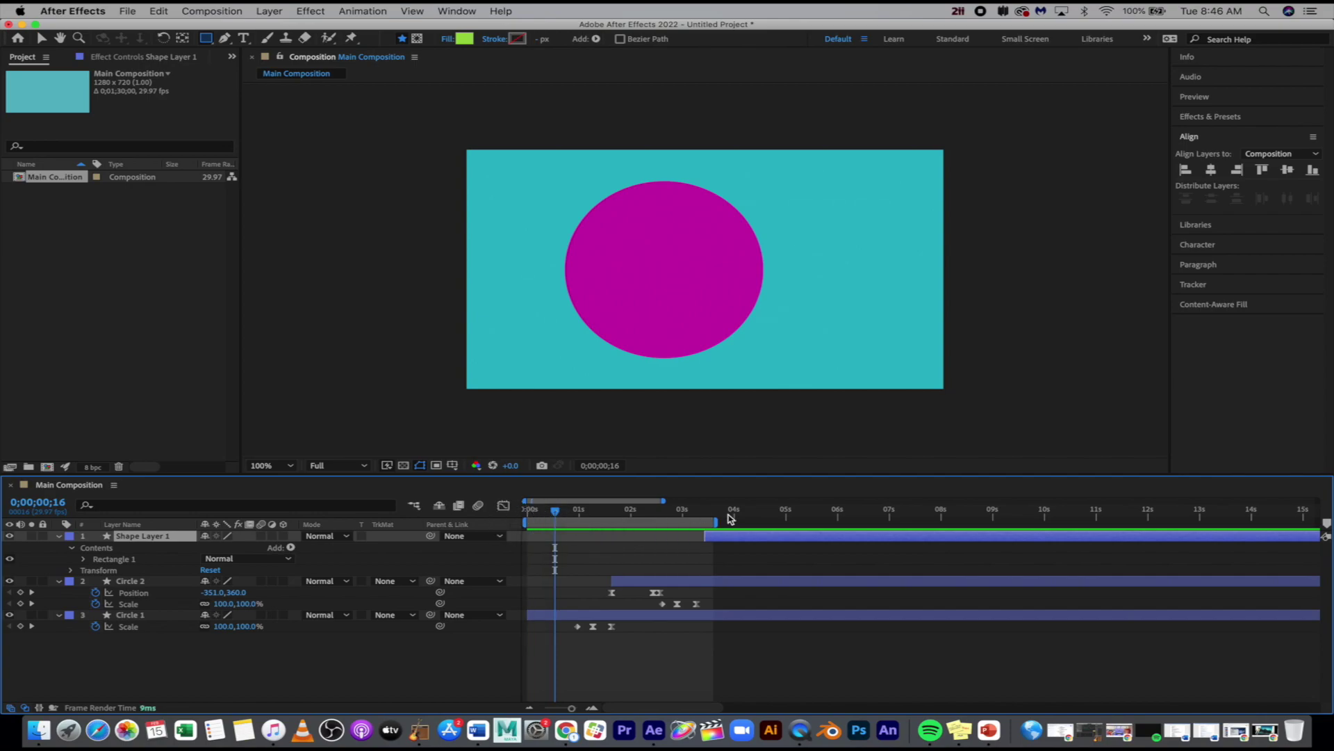
# - Extend the work area's end to about 0;00;12;00 and rename the square's layer to Square 1
pyautogui.moveTo(716, 521); pyautogui.dragTo(1148, 523)
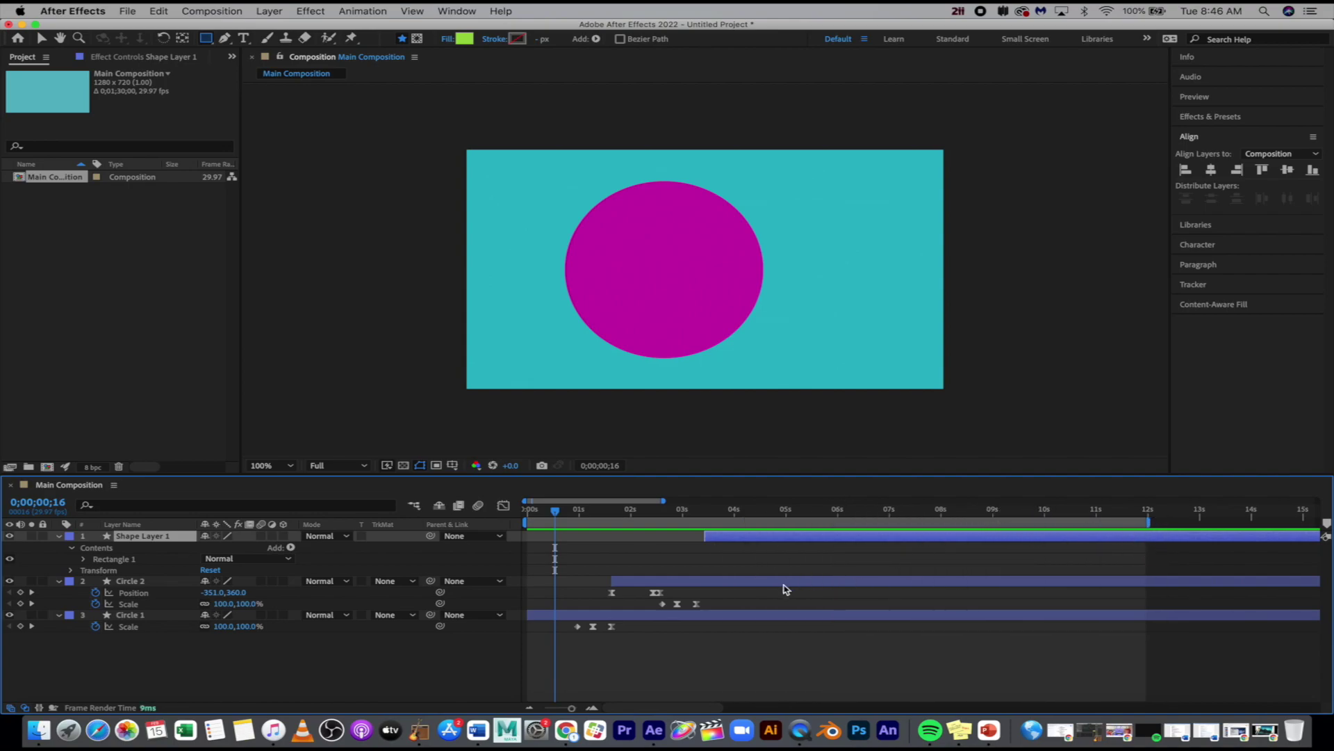
pyautogui.moveTo(643, 510); pyautogui.dragTo(712, 514)
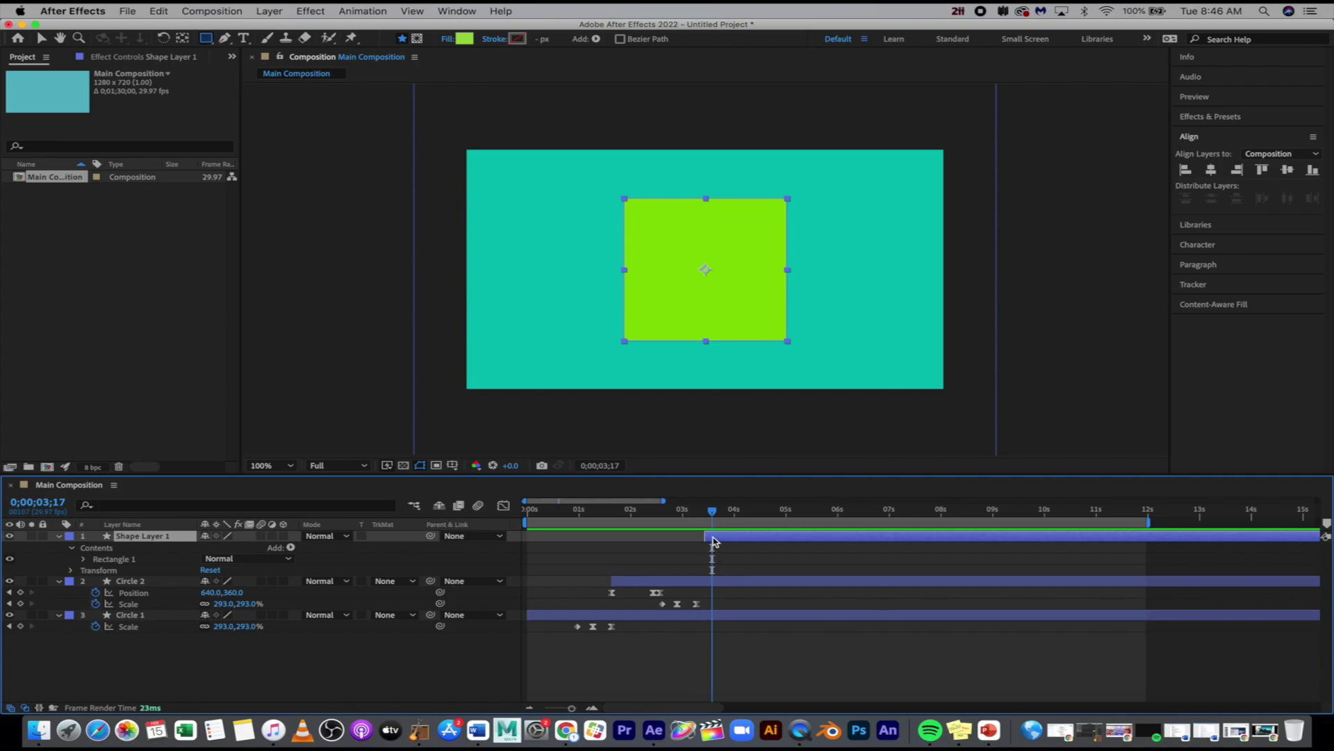
pyautogui.press('Return')
pyautogui.write('Square')
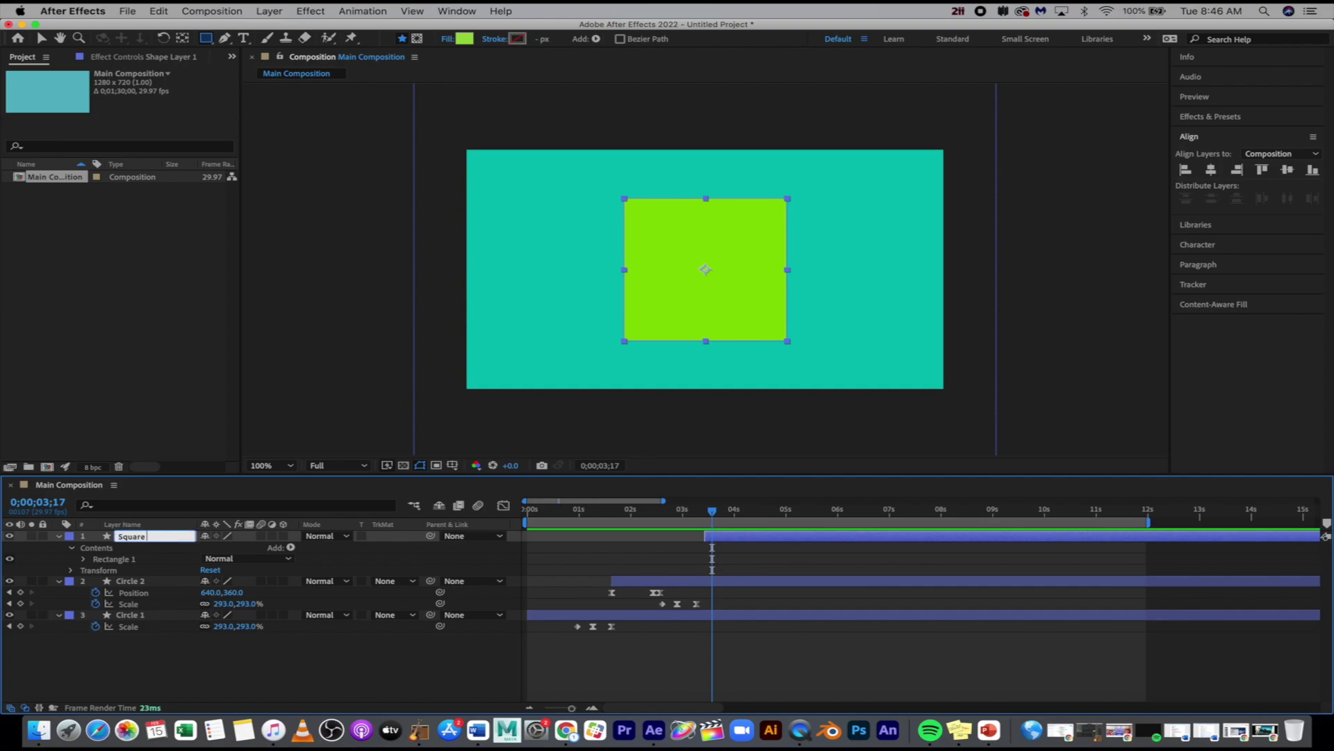
pyautogui.write(' 1')
pyautogui.click(726, 540)
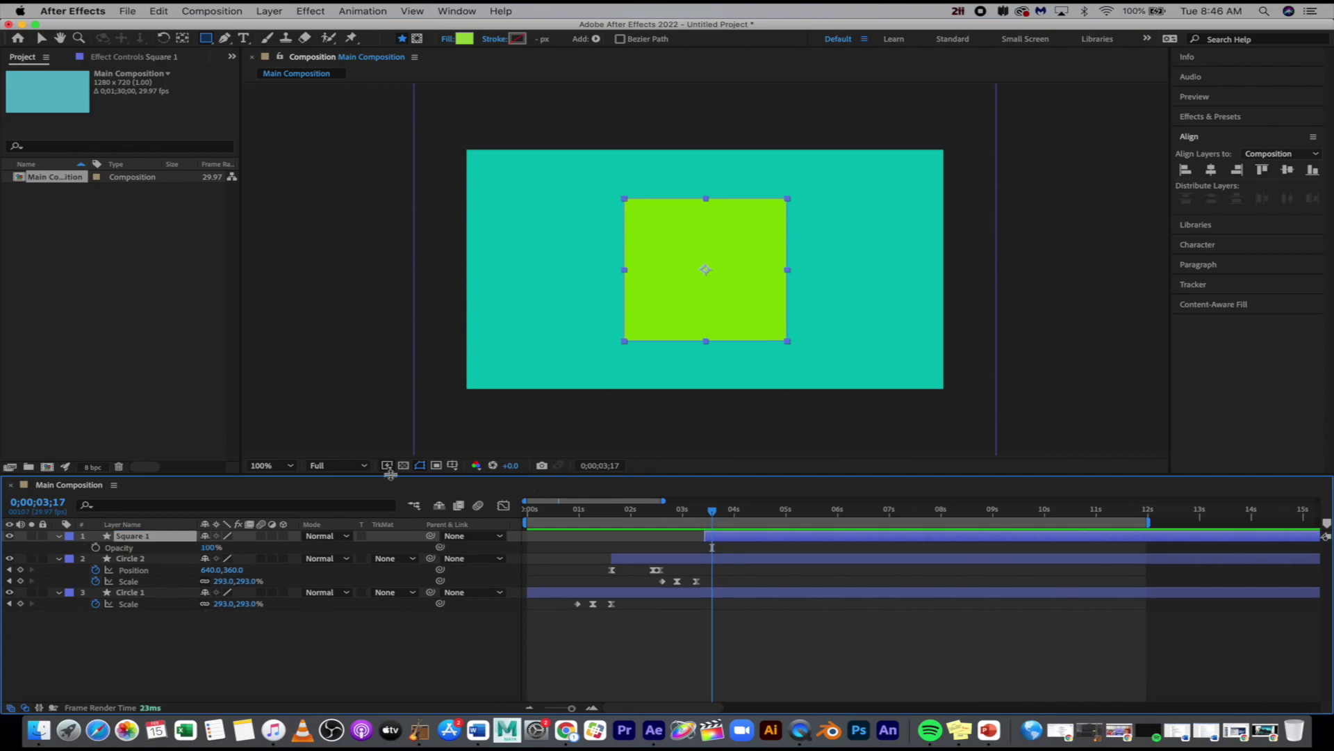
# - Reveal all keyframed properties of the Circle 1 and Circle 2 layers in the timeline
pyautogui.click(121, 559)
pyautogui.keyDown('shift'); pyautogui.click(132, 593); pyautogui.keyUp('shift')
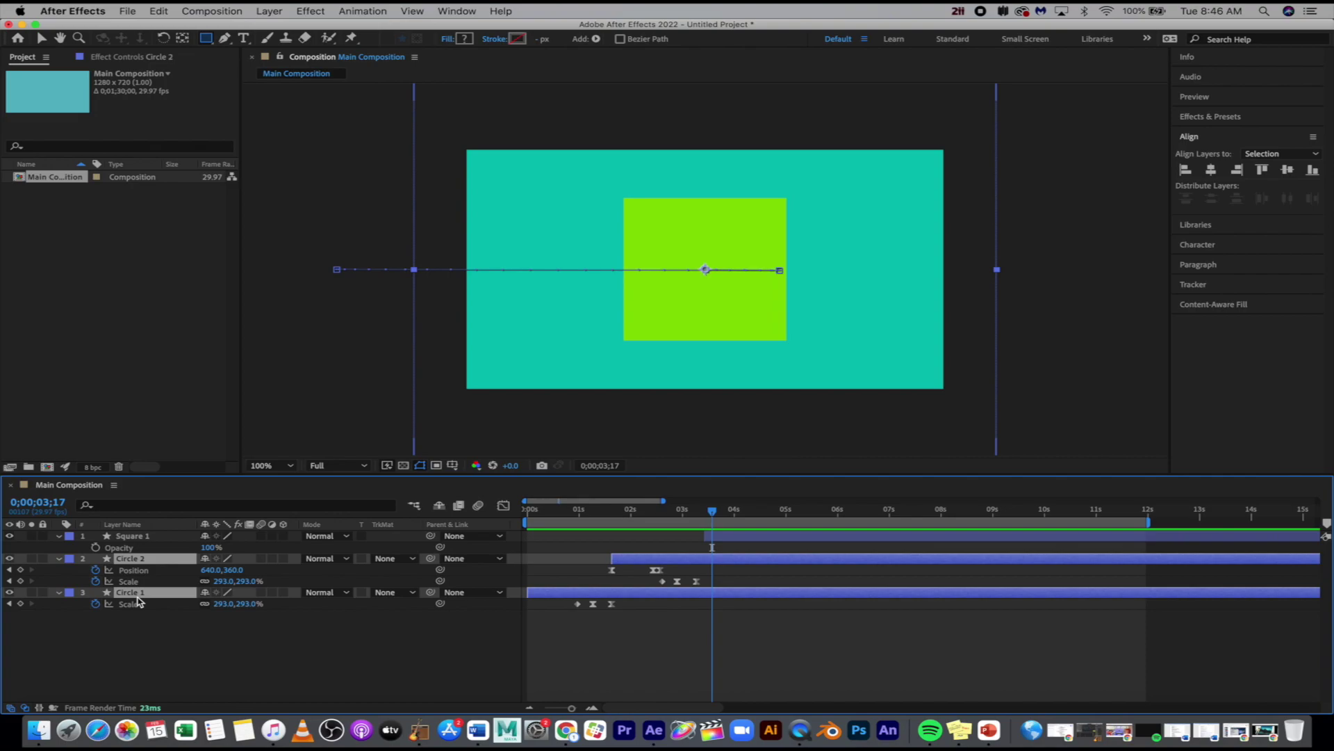
pyautogui.press('u')
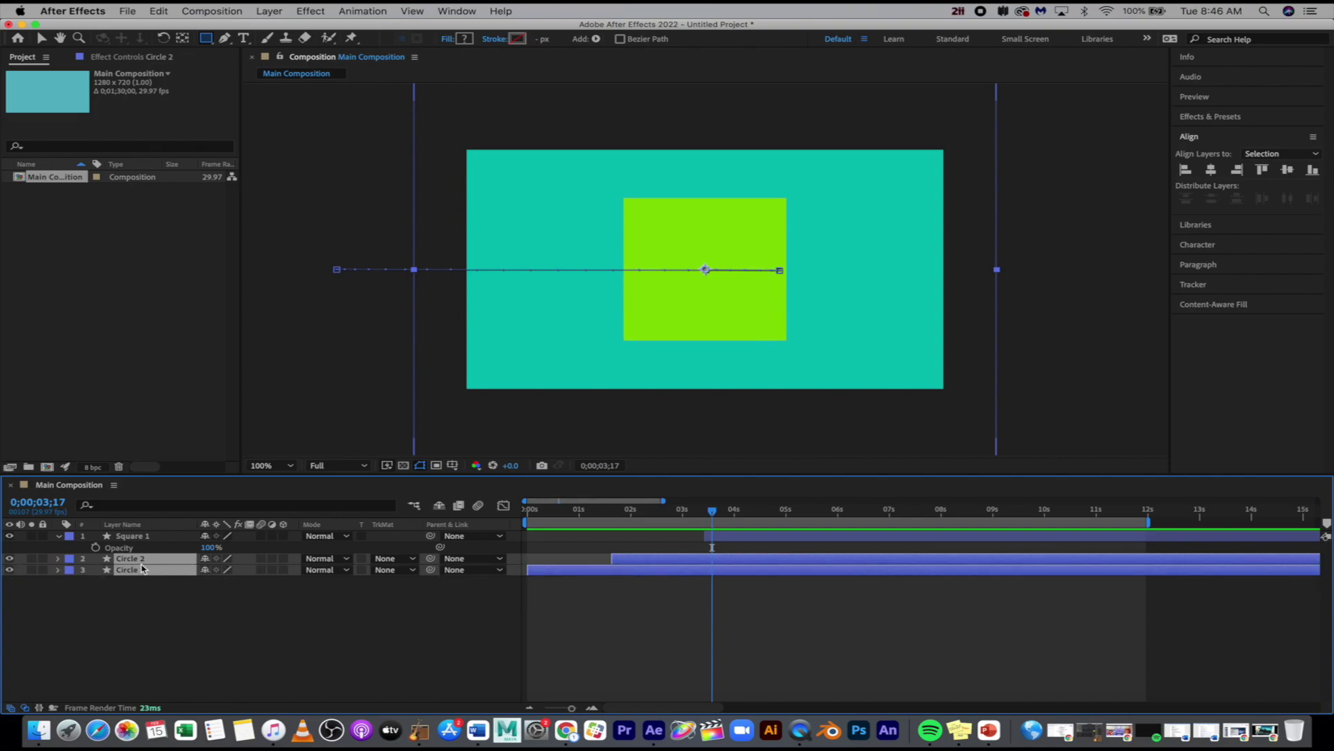
pyautogui.press('u')
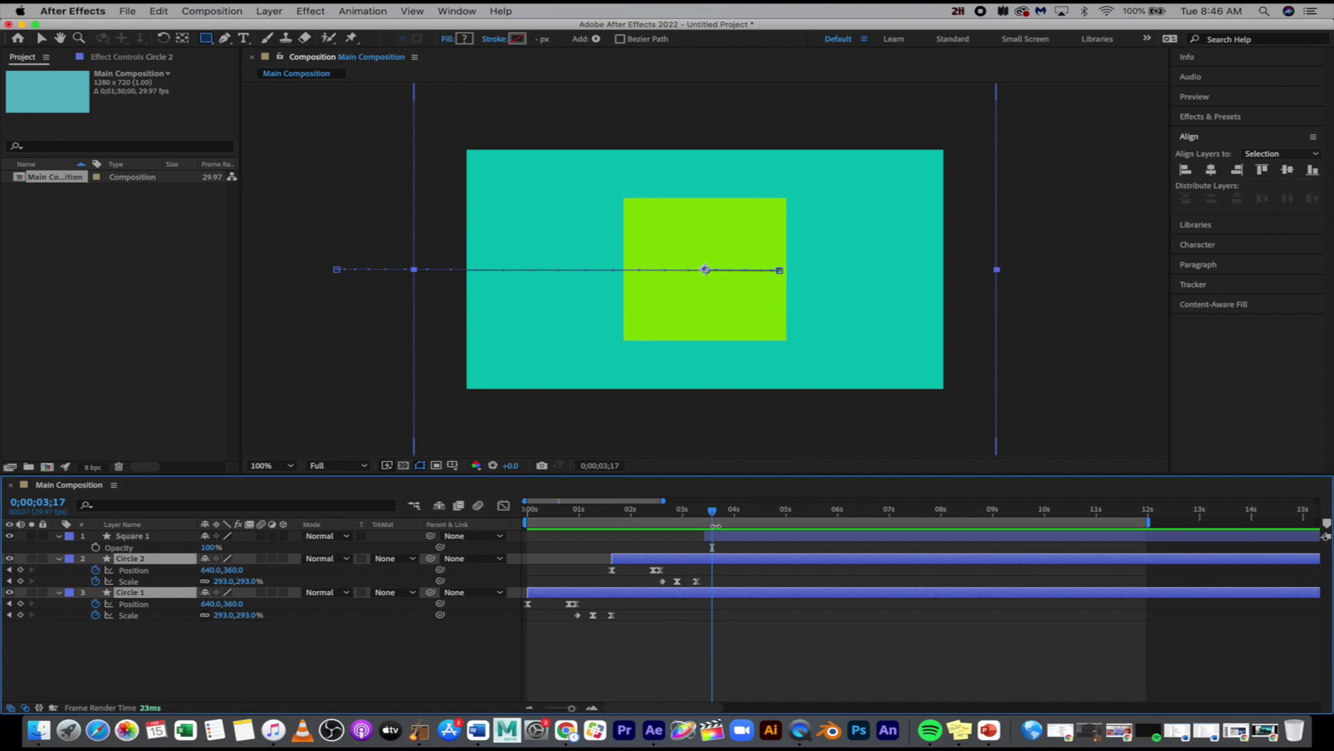
# - Keyframe Square 1's opacity from 0% at 0;00;03;21 to 100% at 0;00;04;05 and preview the fade-in
pyautogui.moveTo(713, 515); pyautogui.dragTo(719, 517)
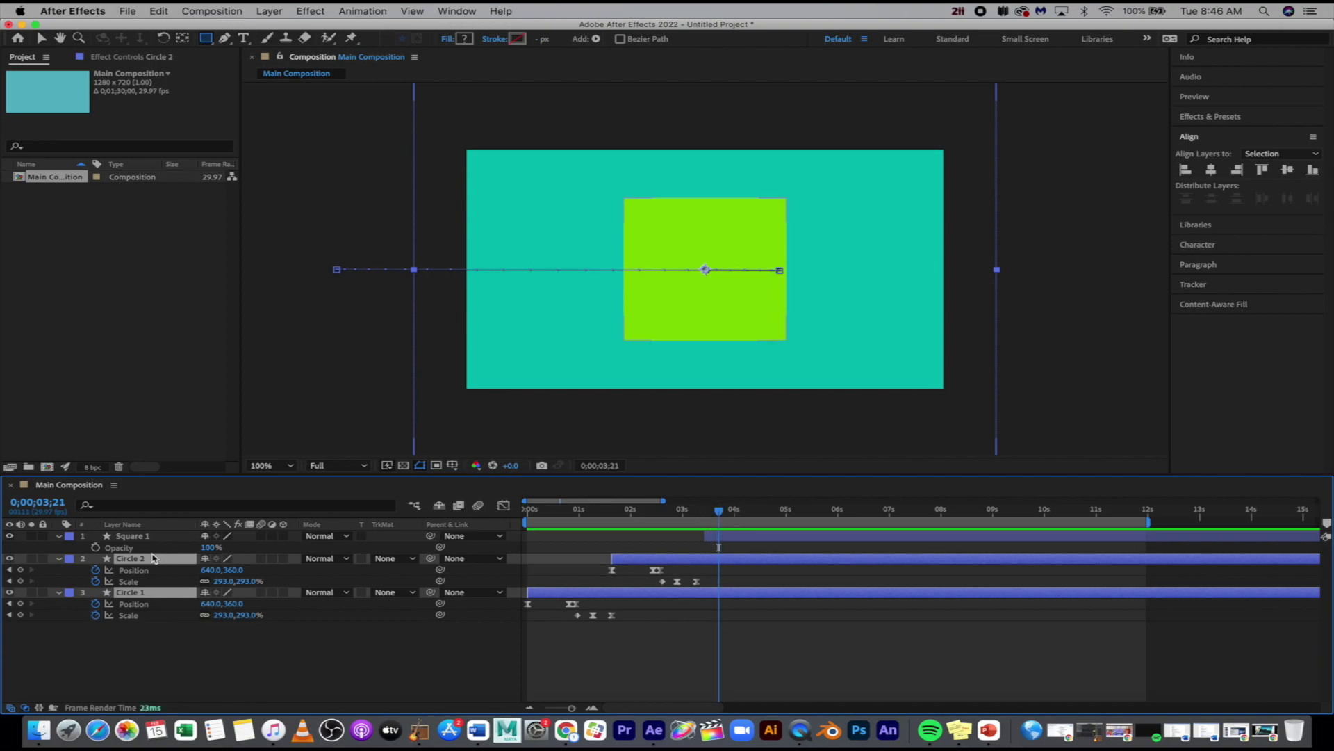
pyautogui.click(96, 547)
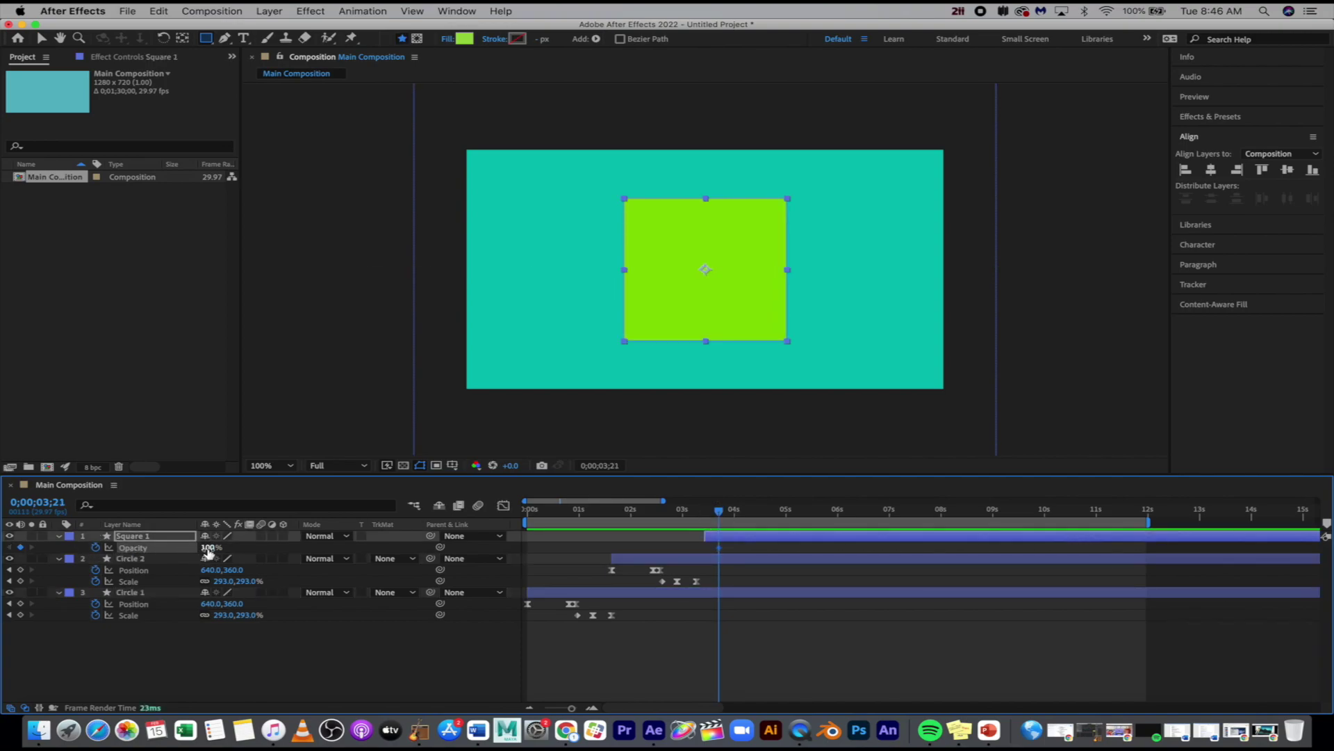
pyautogui.moveTo(208, 551); pyautogui.dragTo(82, 541)
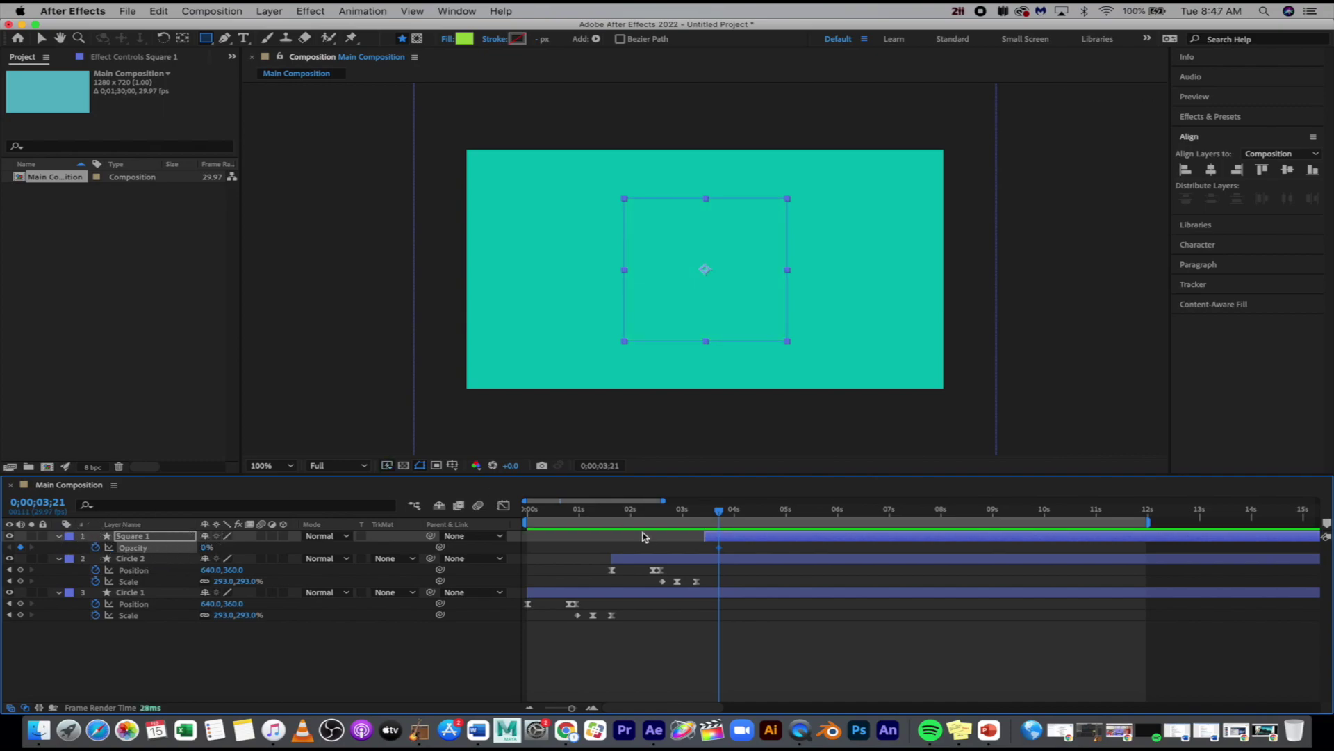
pyautogui.moveTo(720, 514)
pyautogui.mouseDown()
pyautogui.moveTo(679, 512)
pyautogui.moveTo(744, 518)
pyautogui.mouseUp()
pyautogui.click(208, 547)
pyautogui.moveTo(208, 549); pyautogui.dragTo(424, 550)
pyautogui.moveTo(632, 513); pyautogui.dragTo(592, 512)
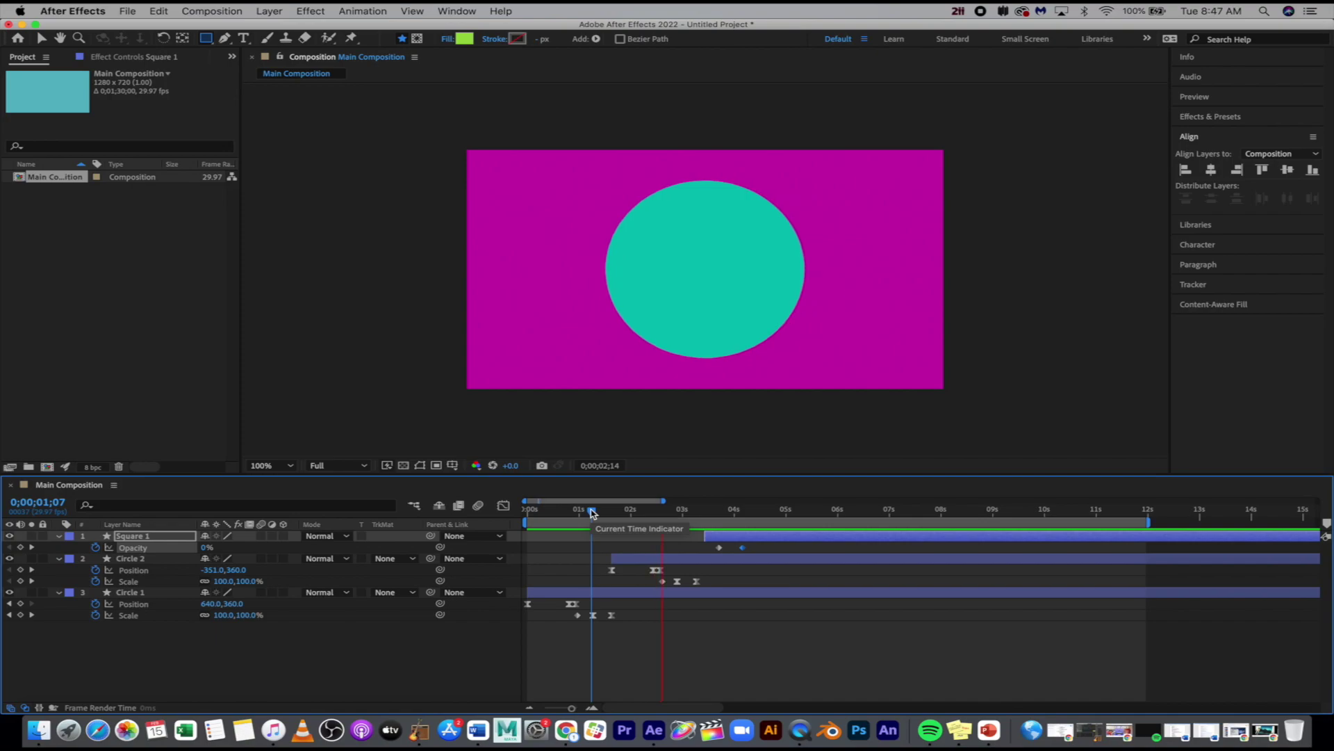
pyautogui.press('space')
# - Keyframe Square 1's rotation from 0° at 0;00;04;04 to 225° at 0;00;05;00 and preview the spin
pyautogui.moveTo(714, 515); pyautogui.dragTo(742, 516)
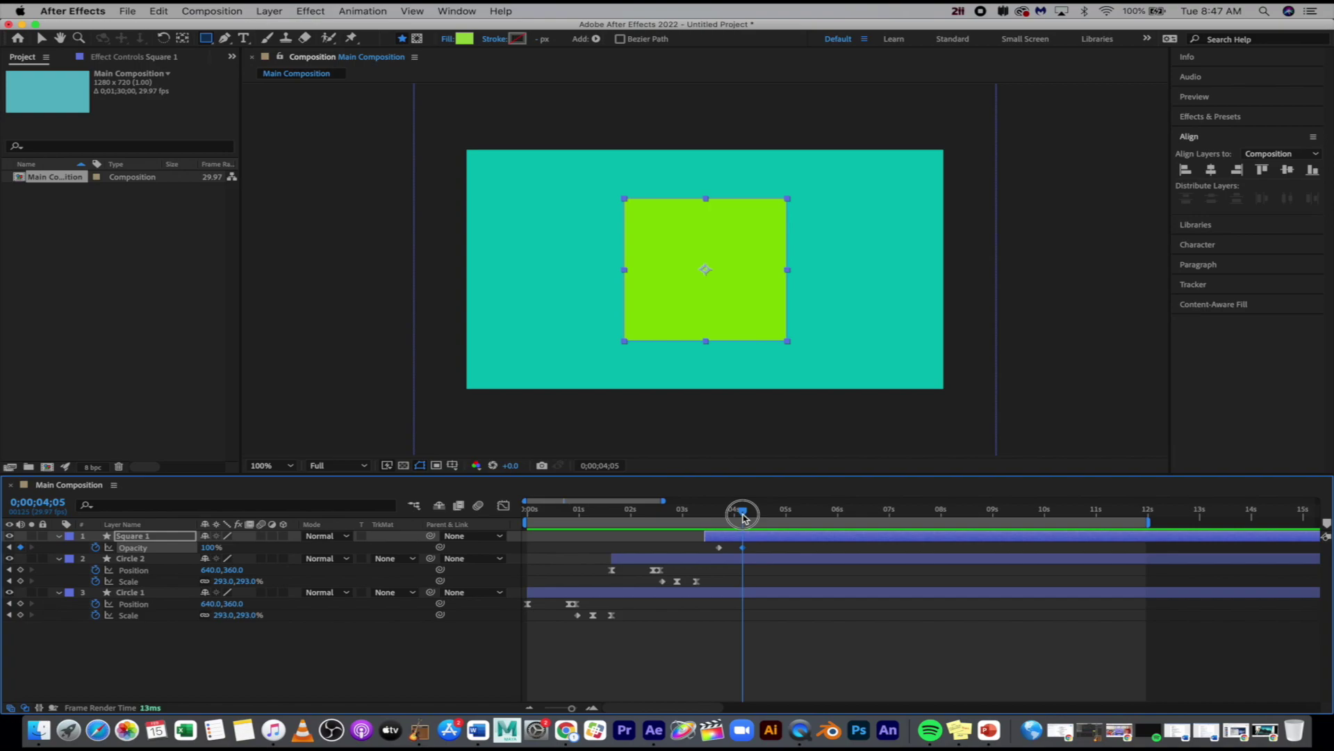
pyautogui.moveTo(742, 516)
pyautogui.mouseDown()
pyautogui.moveTo(769, 516)
pyautogui.moveTo(741, 517)
pyautogui.mouseUp()
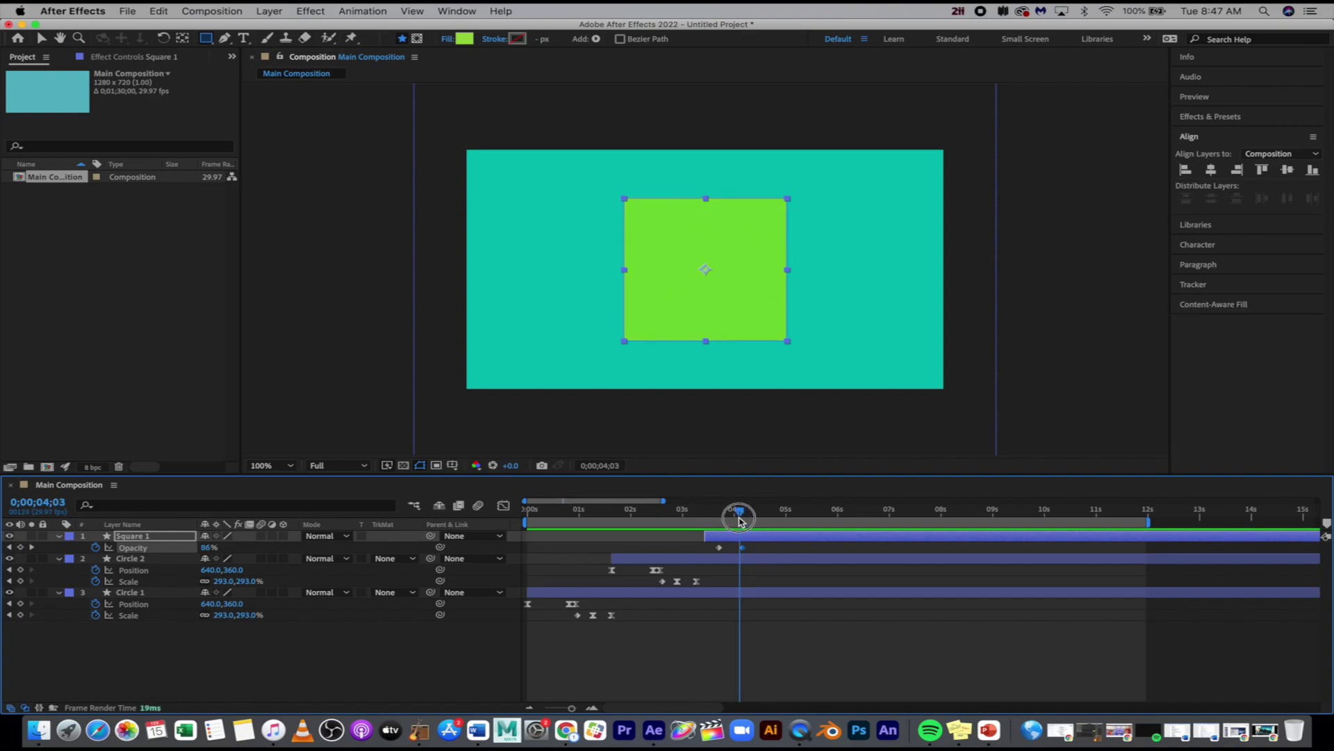
pyautogui.press('r')
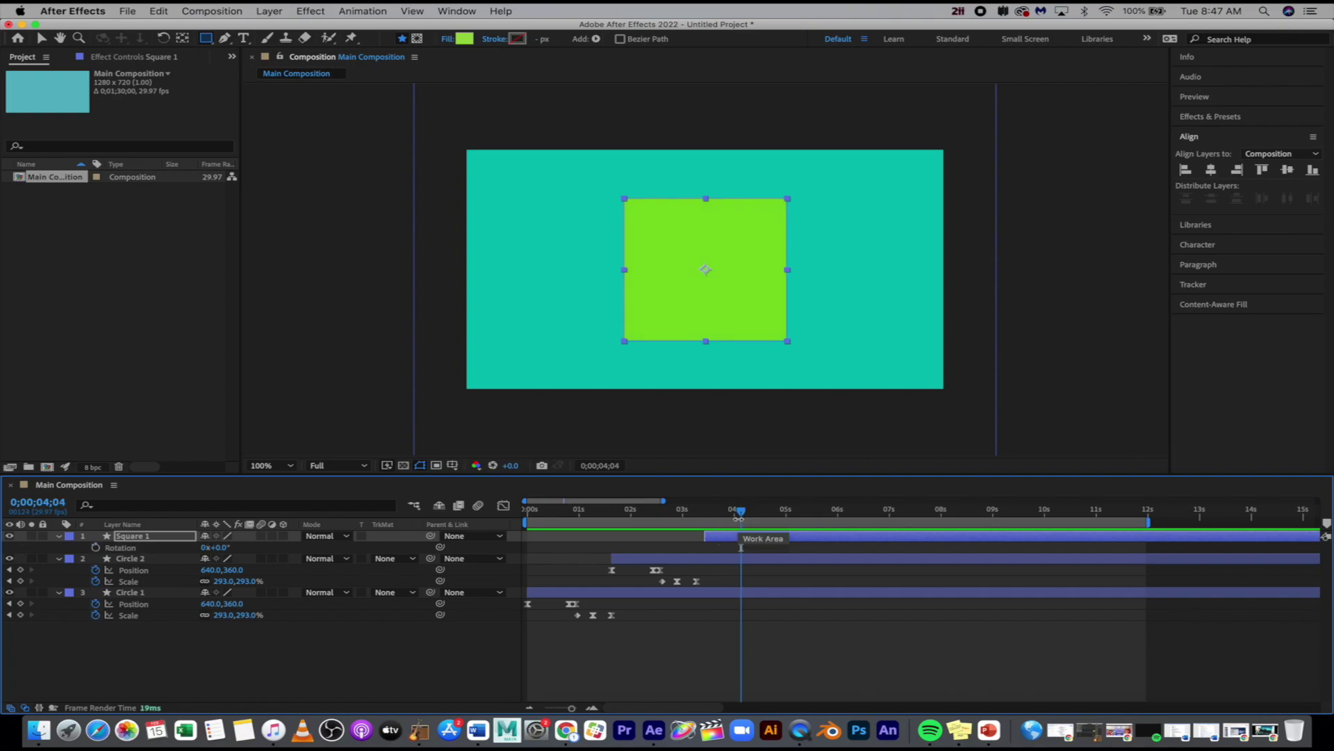
pyautogui.click(96, 549)
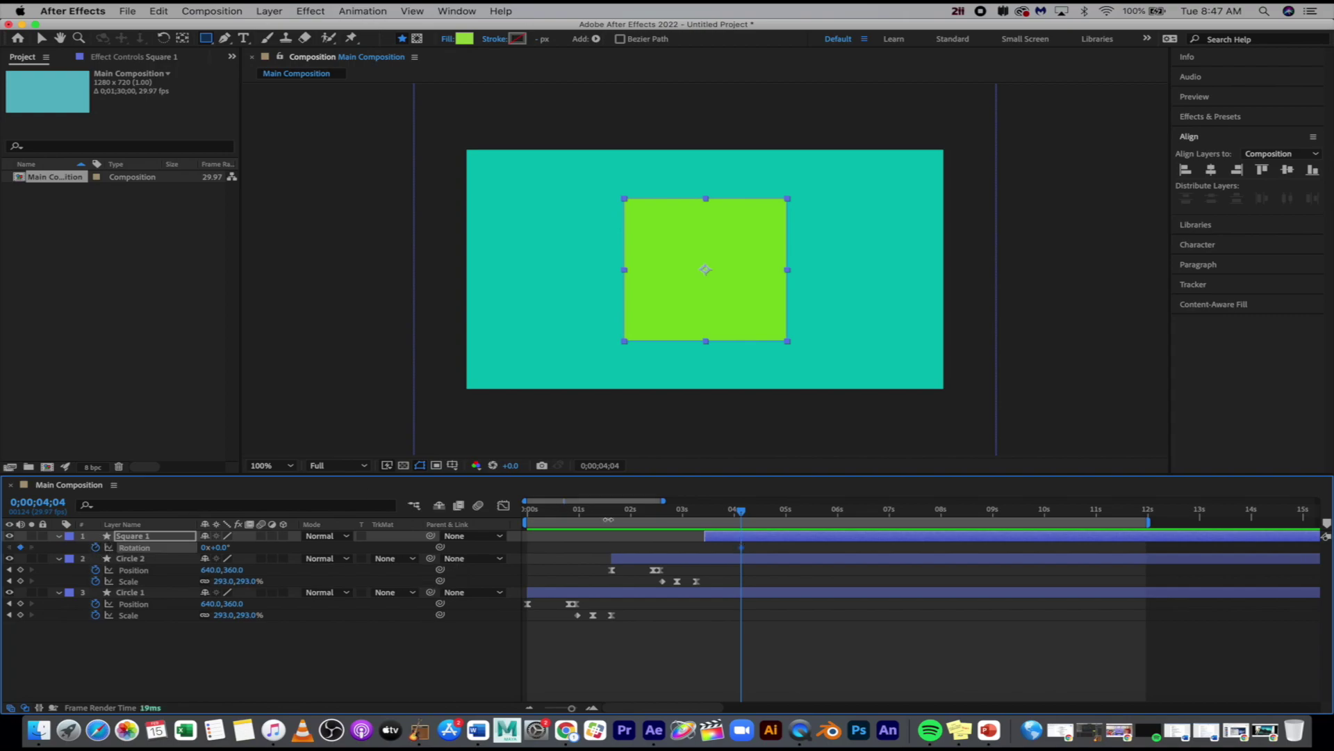
pyautogui.moveTo(742, 515); pyautogui.dragTo(788, 515)
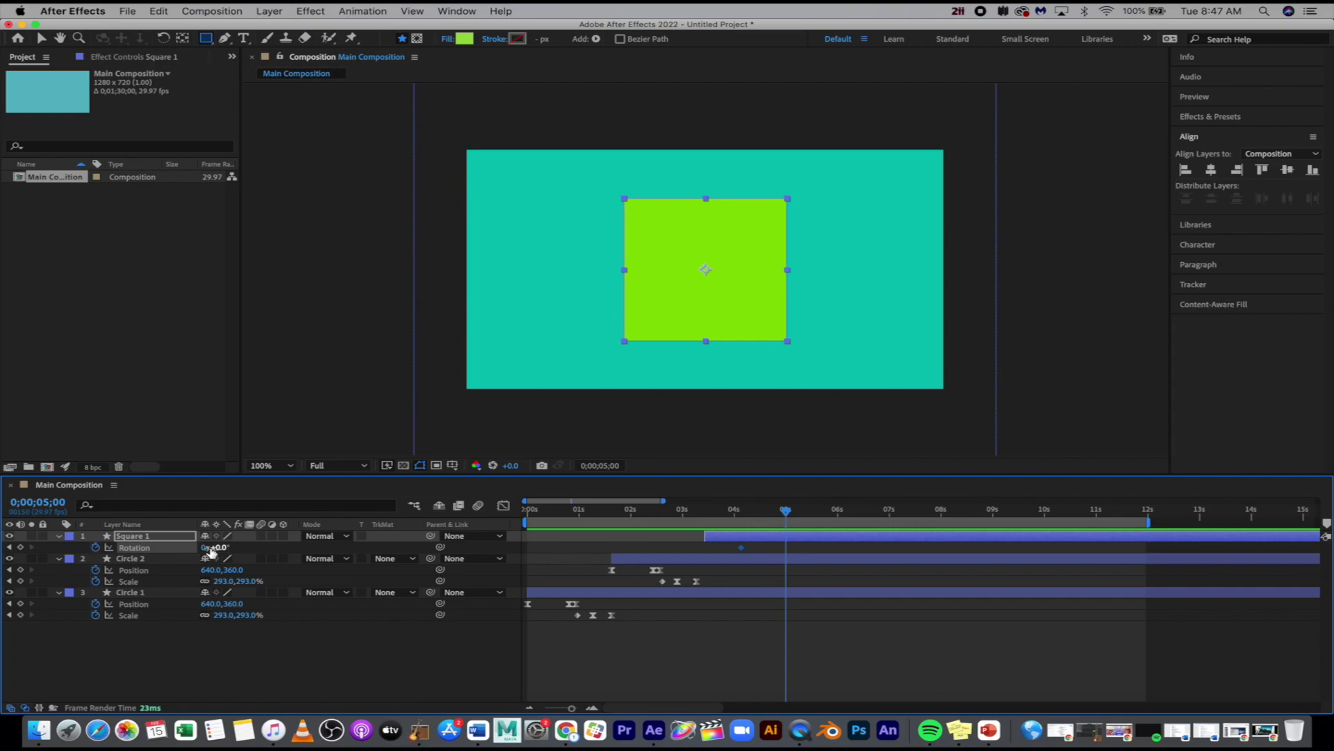
pyautogui.moveTo(222, 551); pyautogui.dragTo(398, 558)
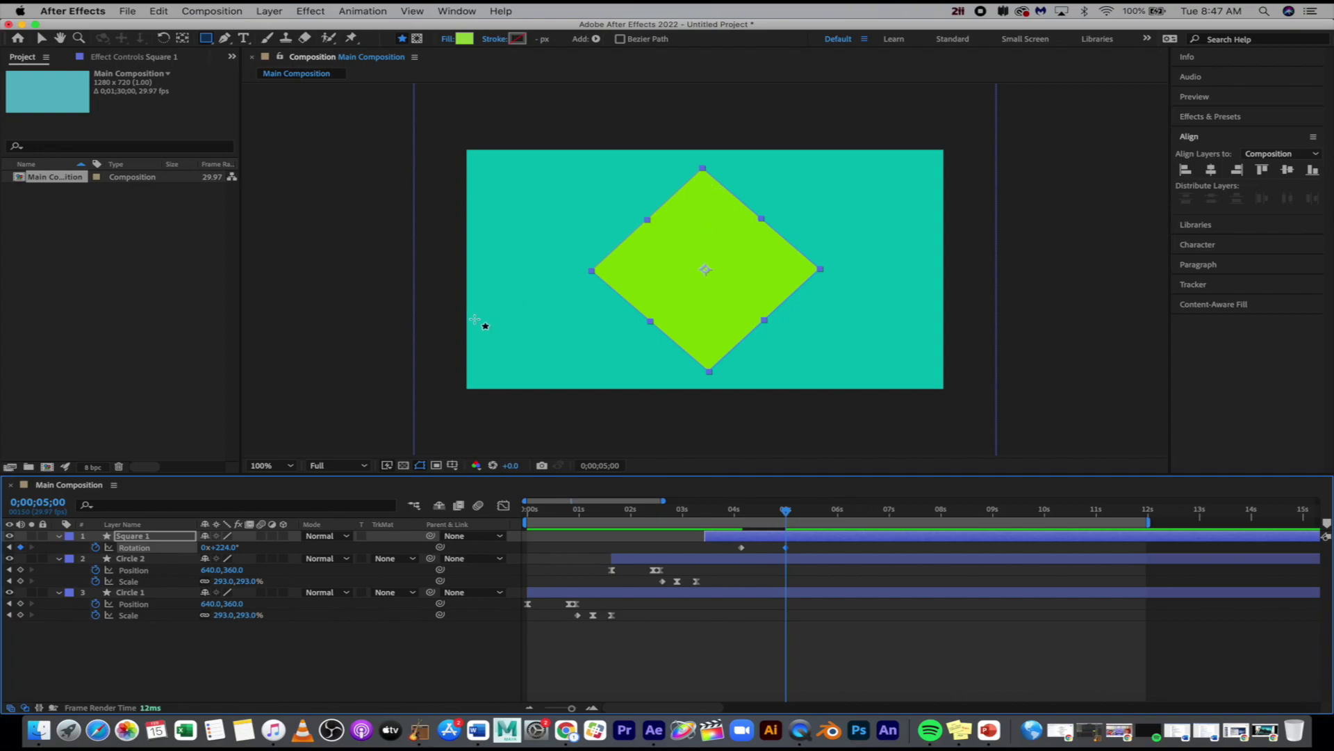
pyautogui.click(225, 548)
pyautogui.write('225')
pyautogui.press('Return')
pyautogui.click(663, 512)
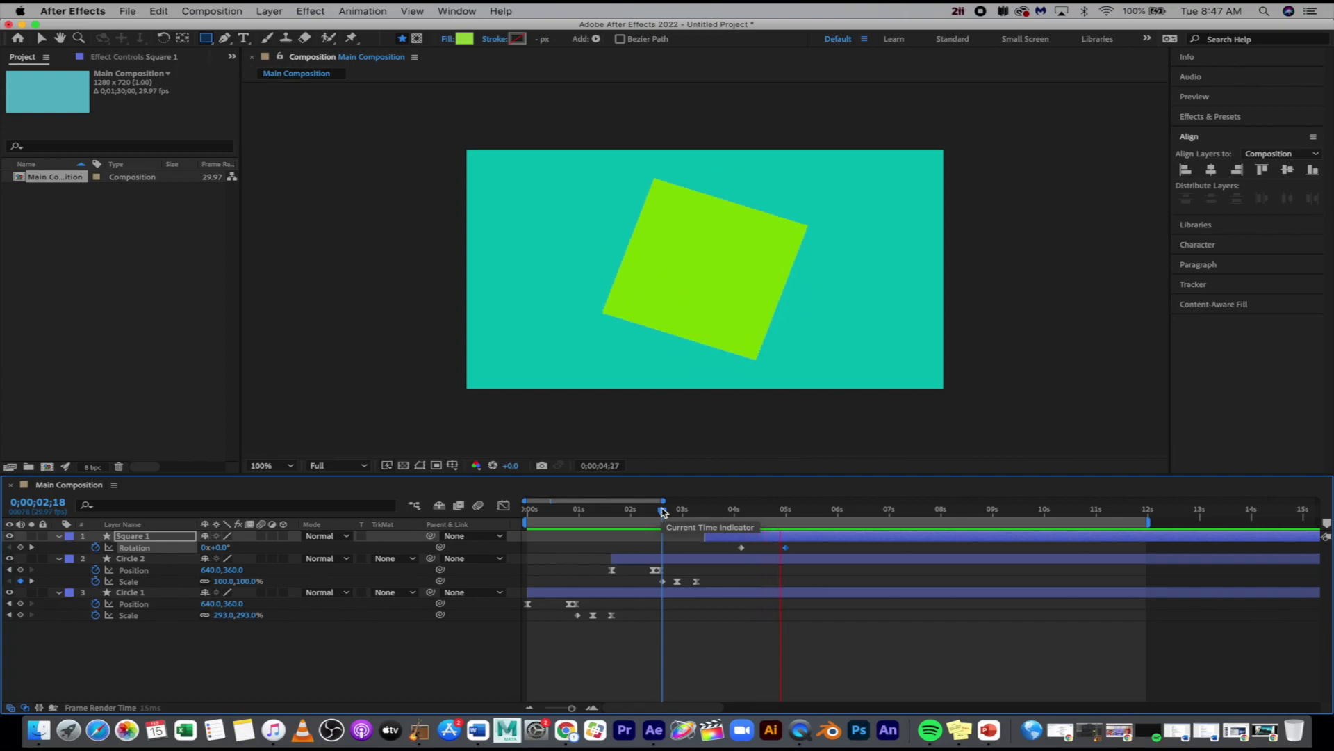
pyautogui.press('space')
# - Apply Easy Ease to both of Square 1's rotation keyframes
pyautogui.moveTo(740, 511); pyautogui.dragTo(703, 511)
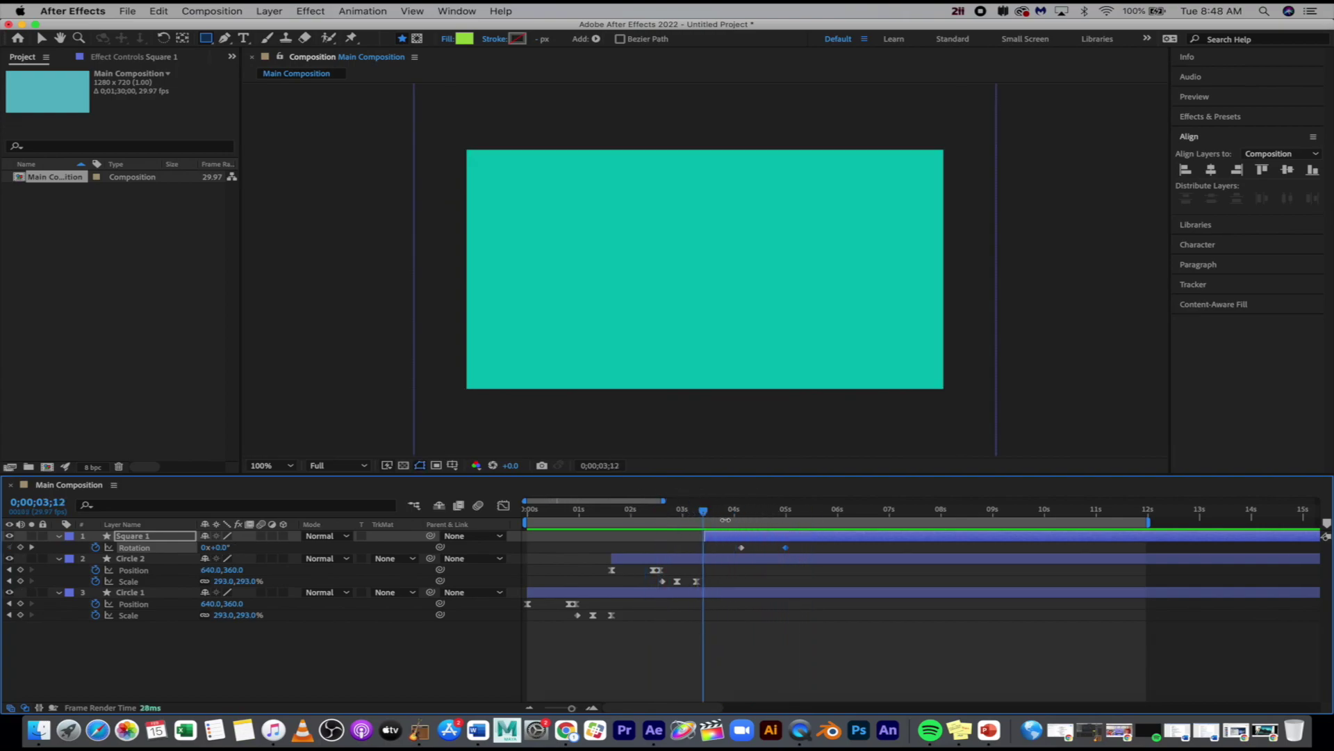
pyautogui.click(804, 547)
pyautogui.moveTo(805, 547); pyautogui.dragTo(733, 549)
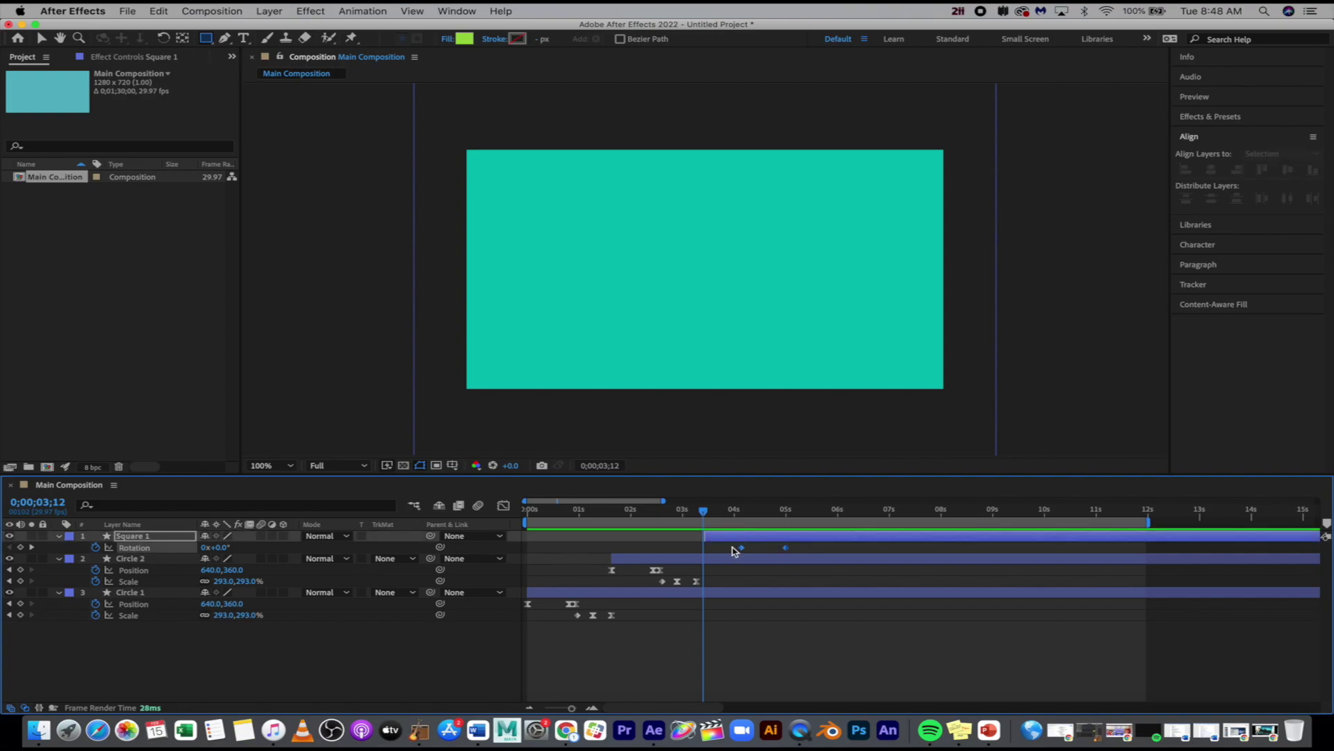
pyautogui.rightClick(742, 551)
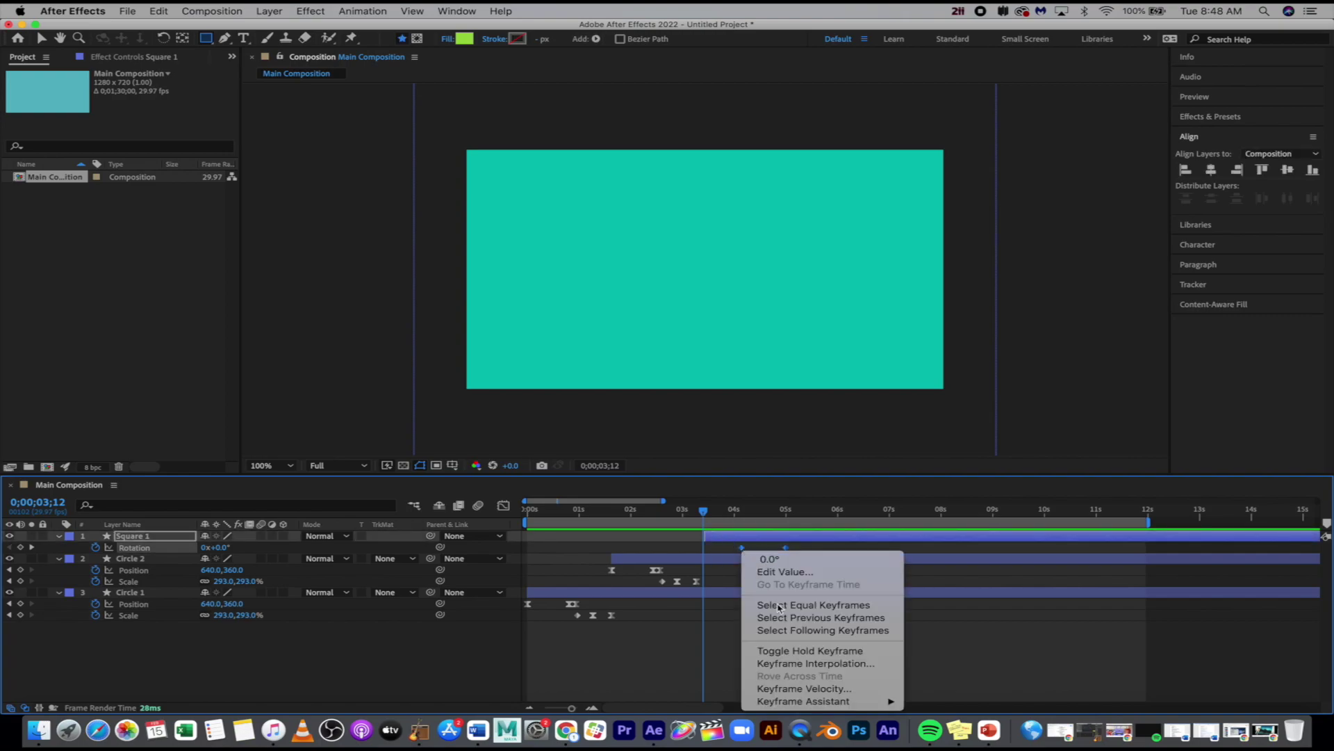
pyautogui.moveTo(820, 702)
pyautogui.click(952, 651)
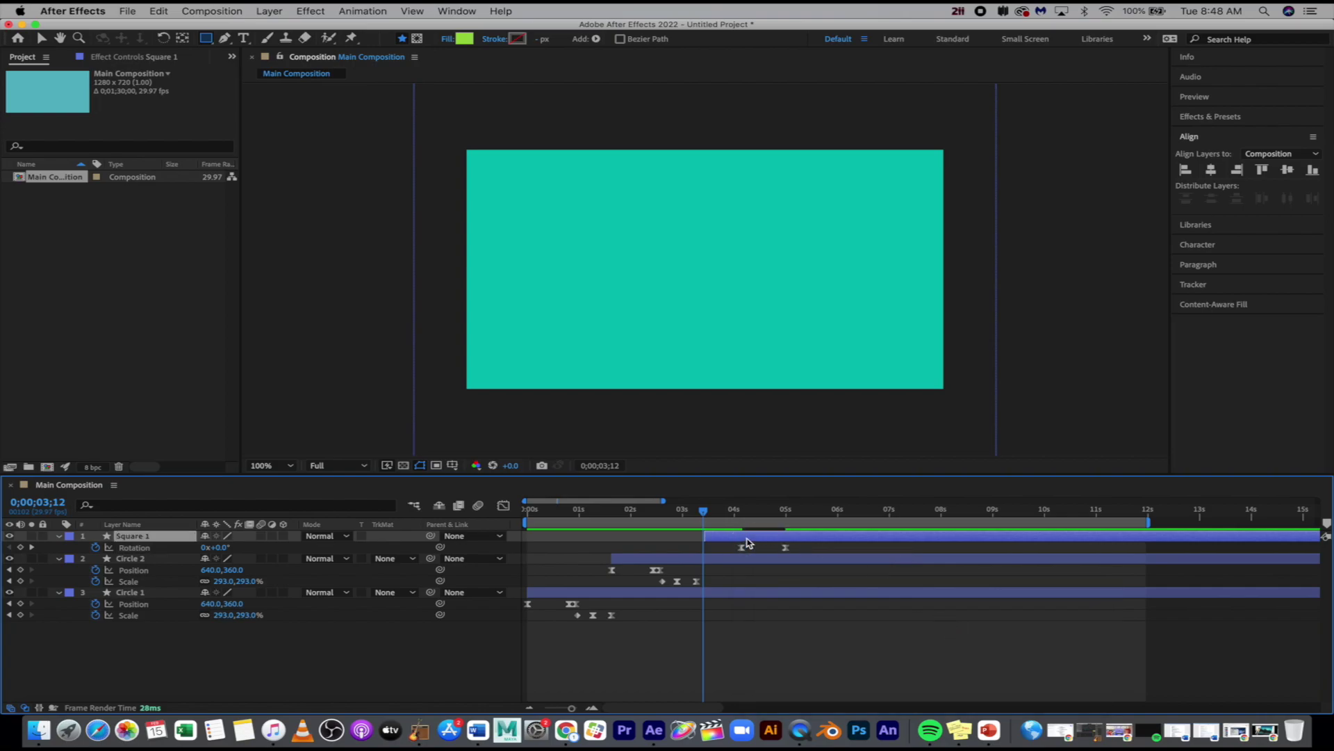
# - Reveal Square 1's opacity keyframes and apply Easy Ease to both
pyautogui.press('u')
pyautogui.press('u')
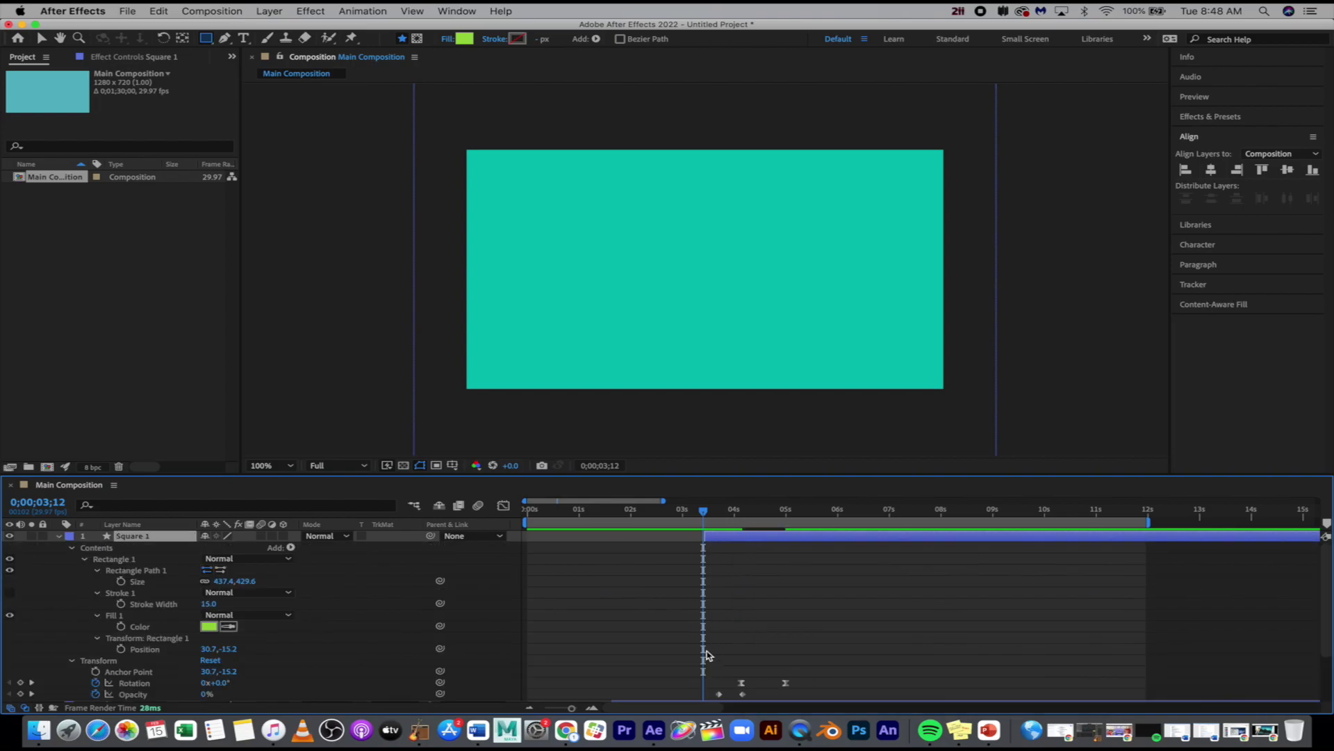
pyautogui.scroll(-3, 707, 656)
pyautogui.moveTo(705, 649); pyautogui.dragTo(751, 651)
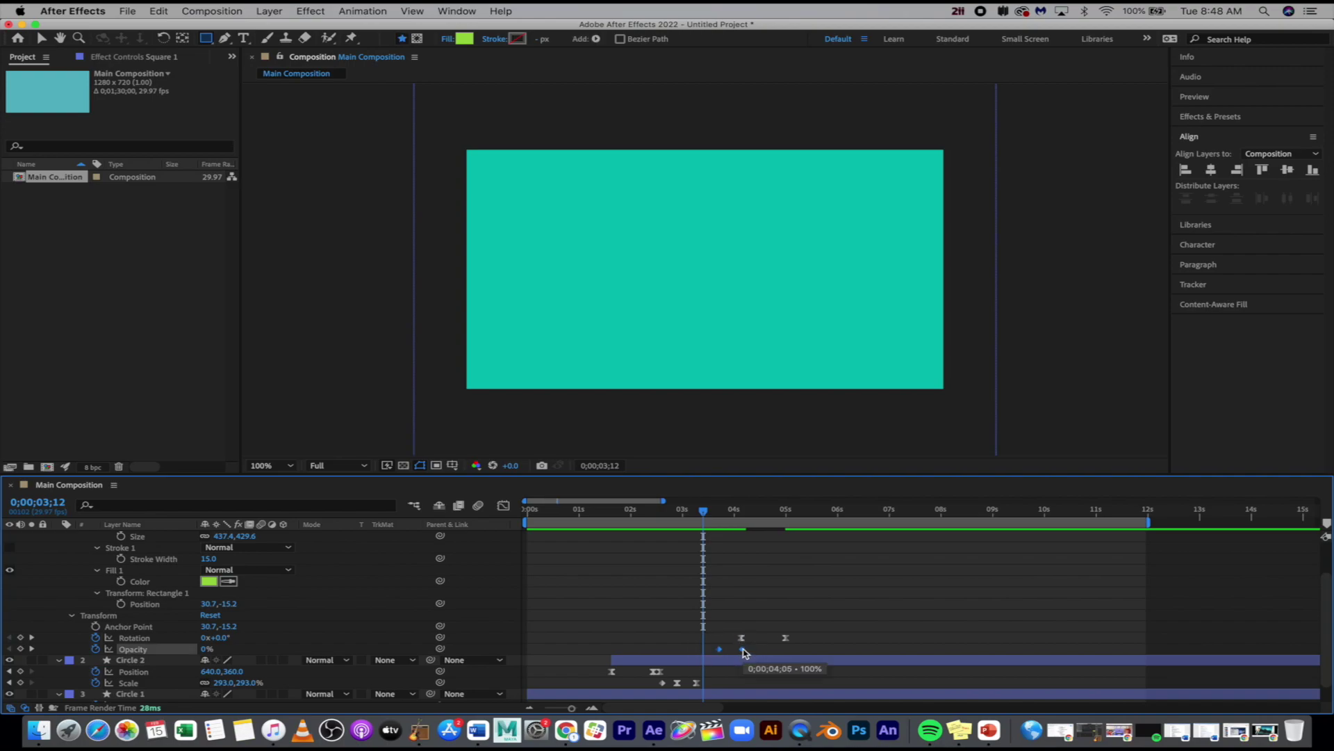
pyautogui.rightClick(744, 650)
pyautogui.moveTo(812, 703)
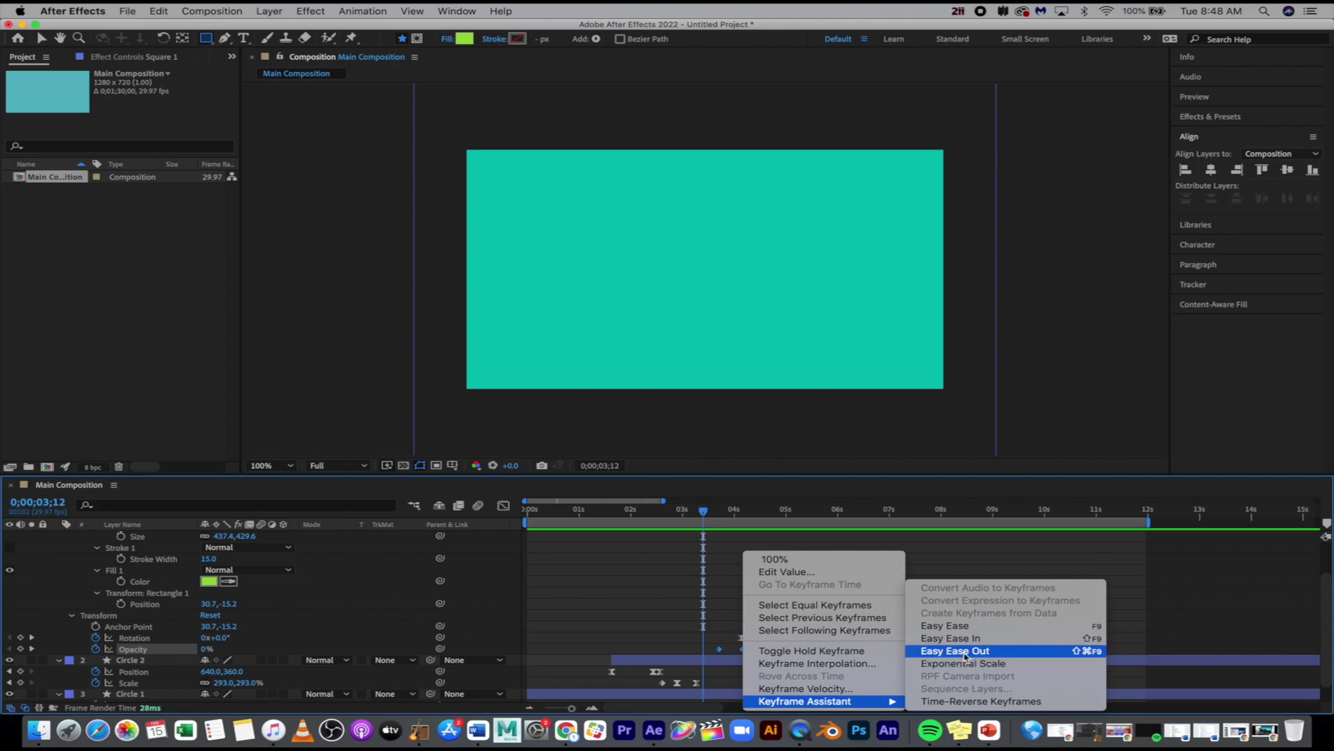
pyautogui.click(931, 624)
# - Collapse Square 1's expanded properties so only its keyframed rotation and opacity are listed, and deselect the layer
pyautogui.scroll(3, 237, 604)
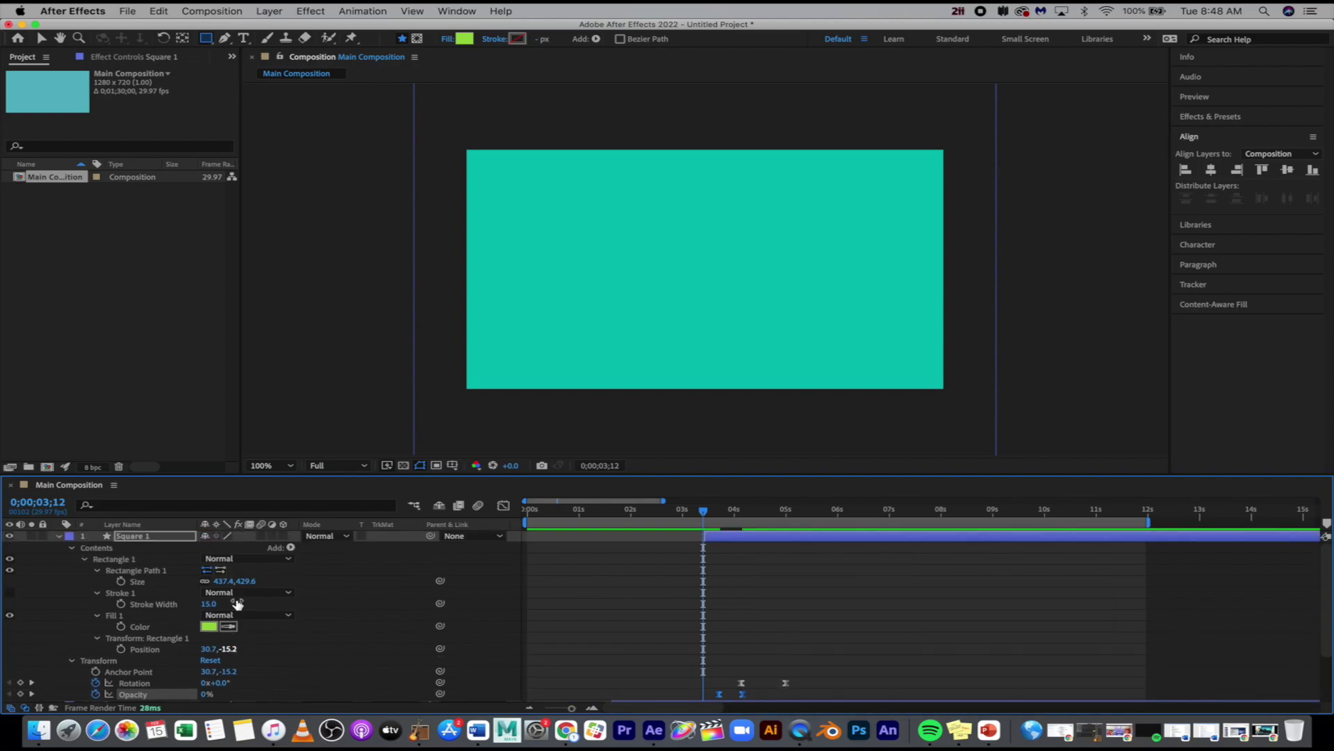
pyautogui.click(156, 537)
pyautogui.press('u')
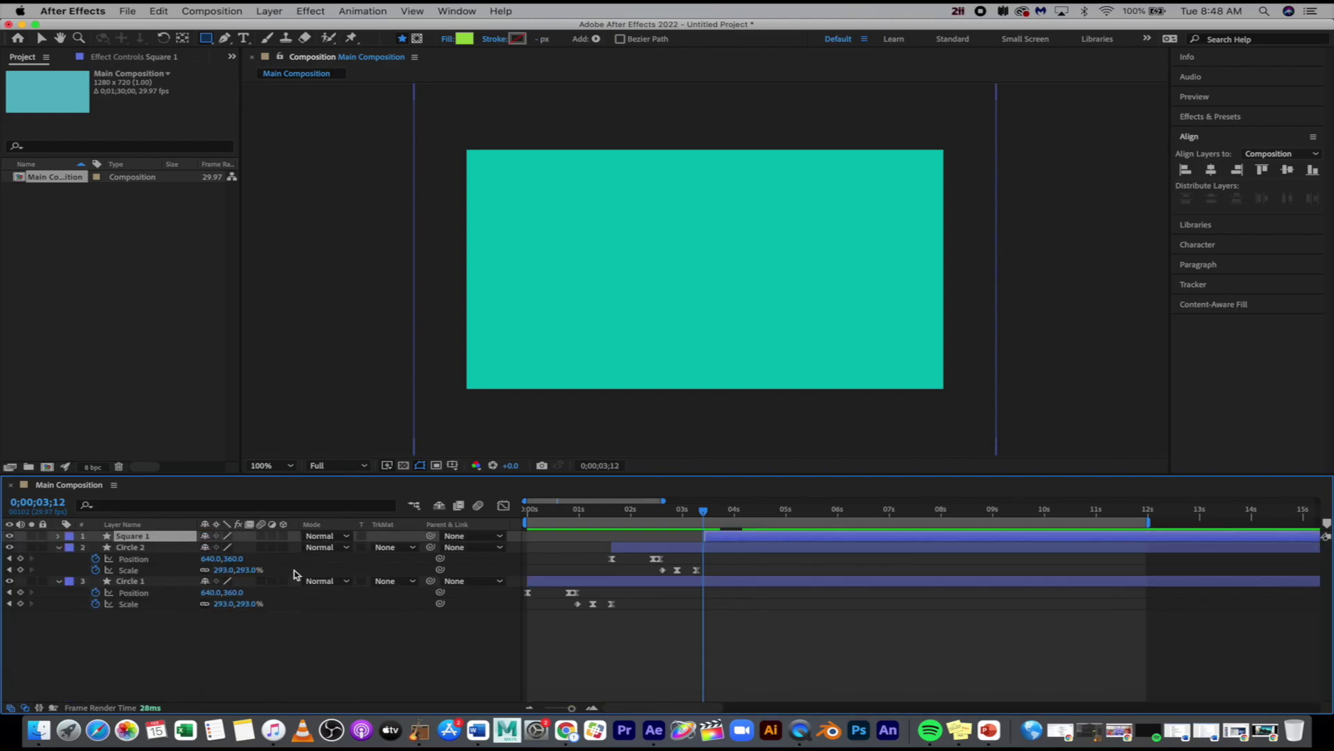
pyautogui.press('u')
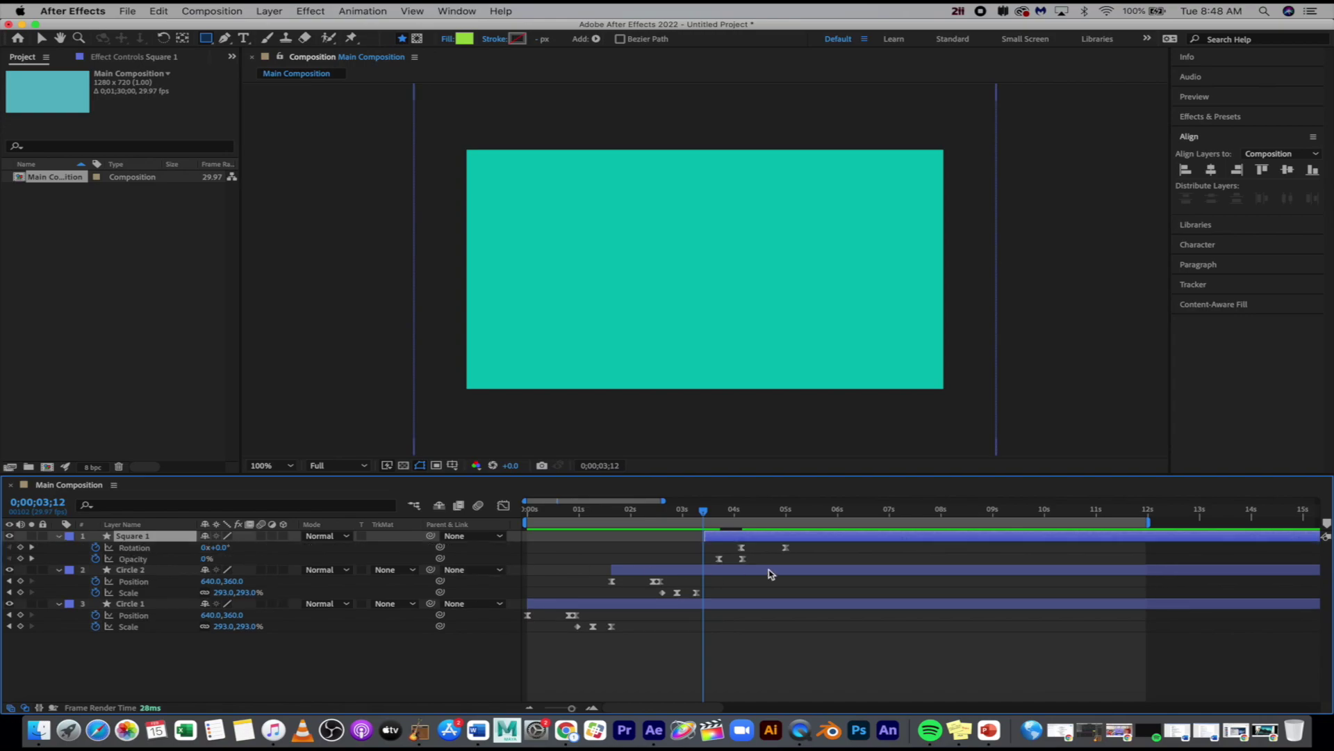
pyautogui.click(323, 664)
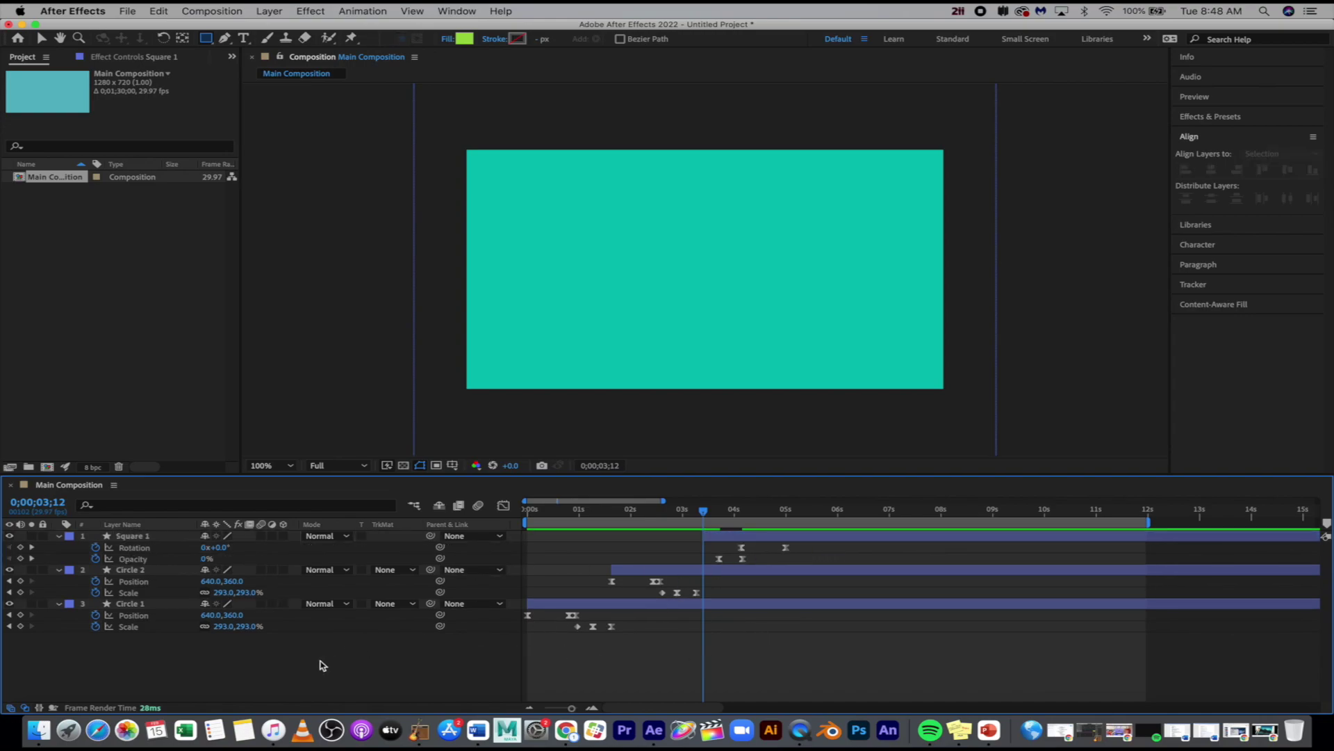
# - Move the current time to 0;00;04;29 and duplicate the Square 1 layer twice
pyautogui.moveTo(703, 511); pyautogui.dragTo(785, 515)
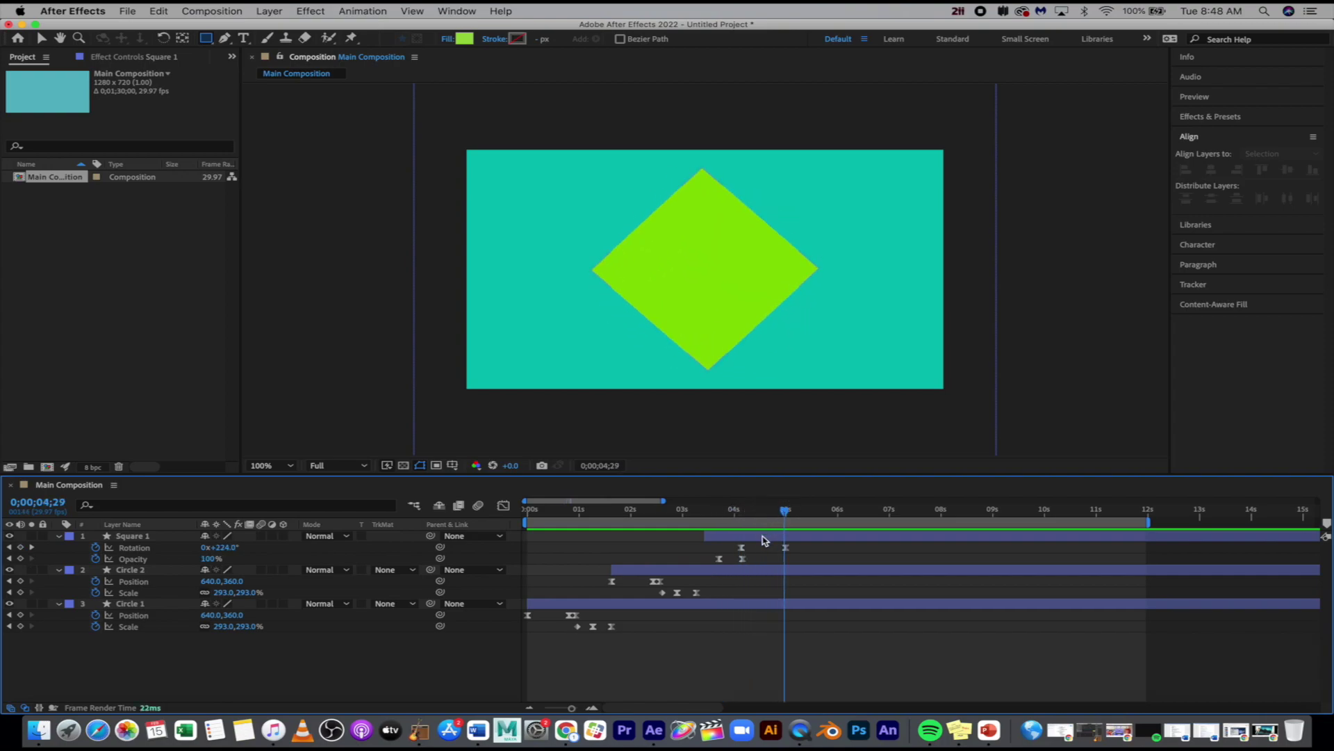
pyautogui.click(765, 537)
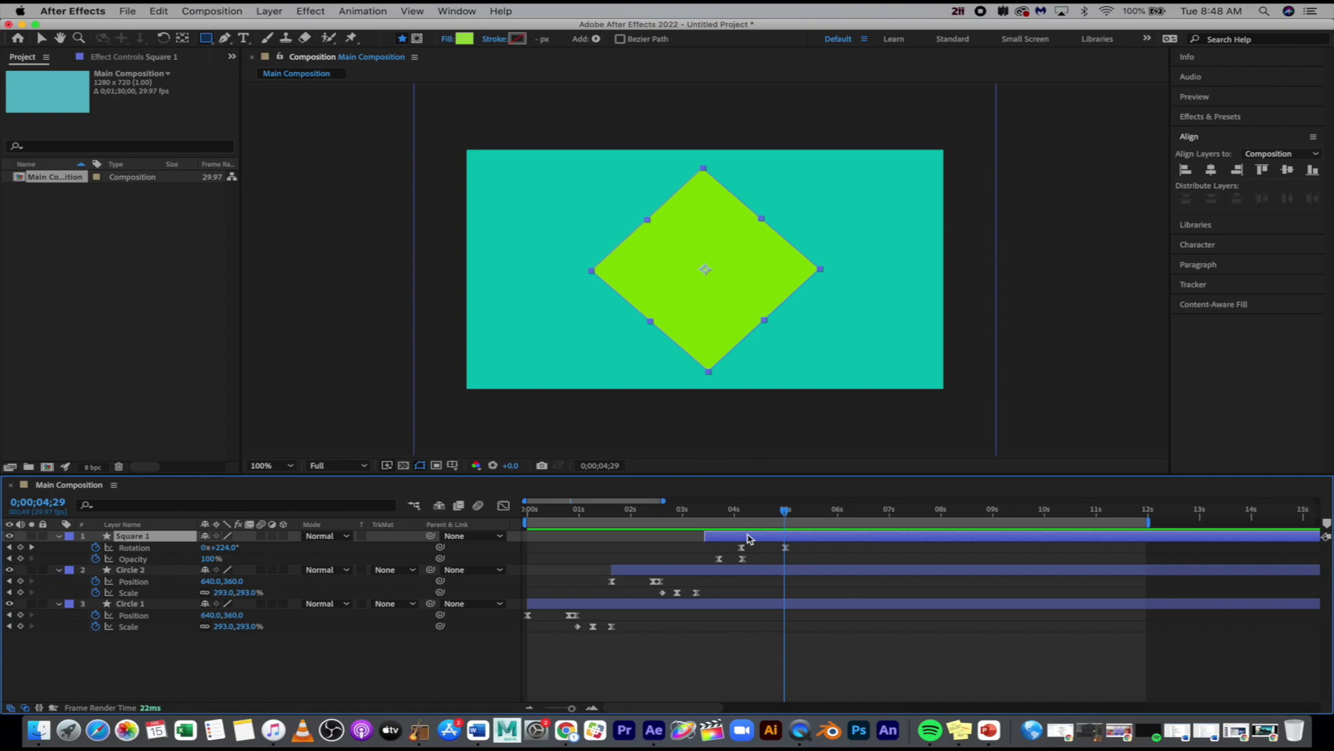
pyautogui.press('super+d')
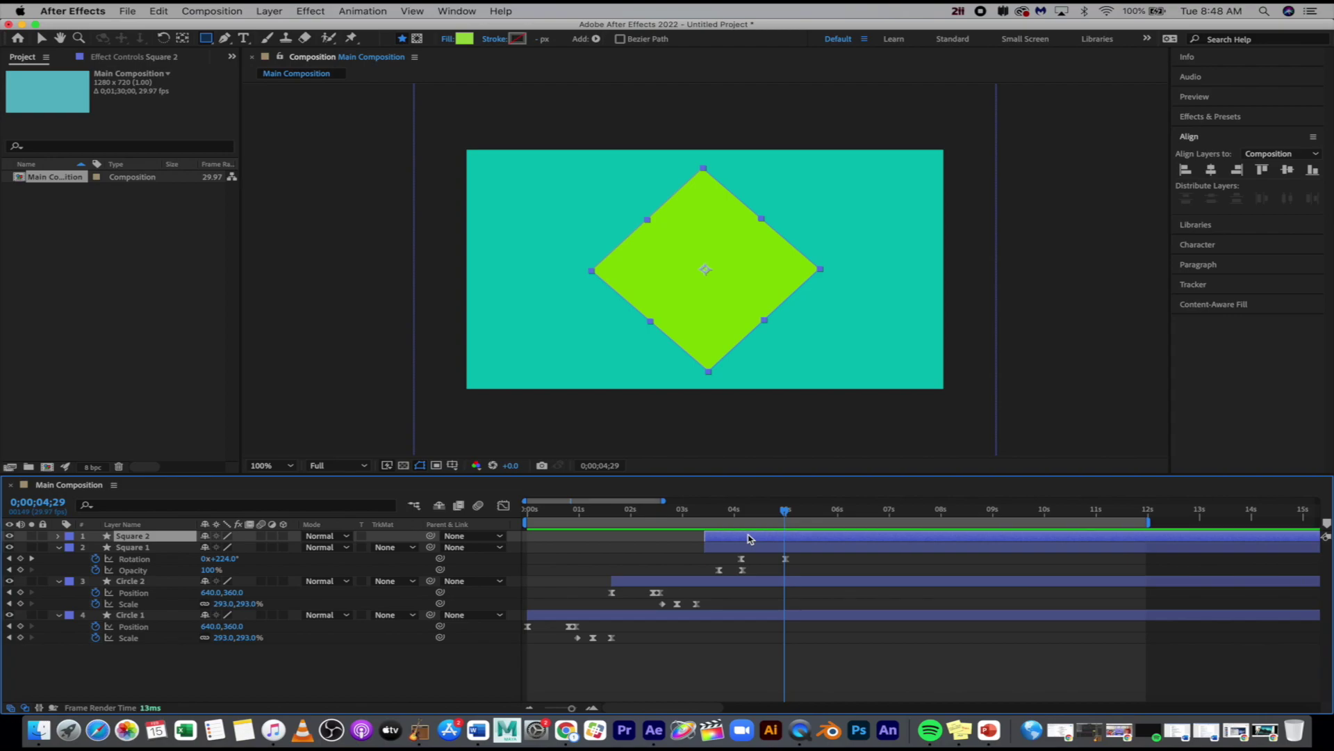
pyautogui.press('super+d')
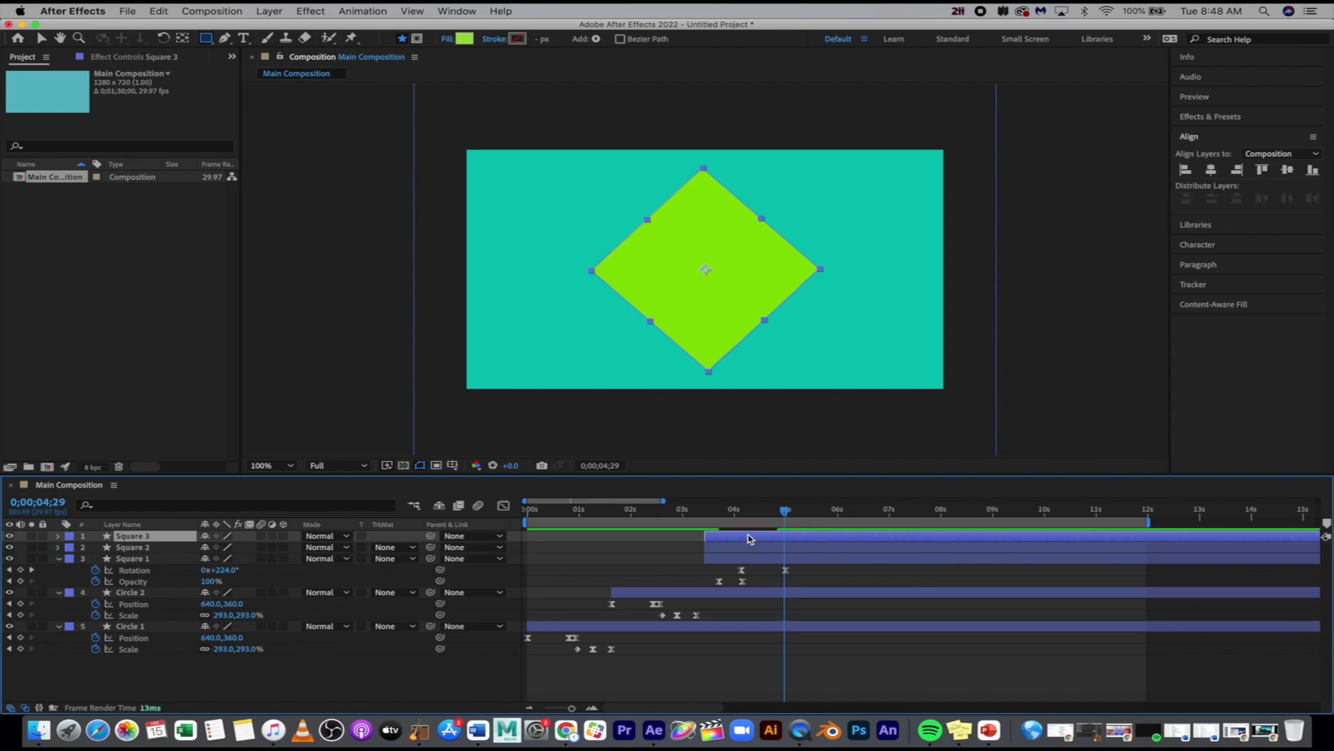
# - Shift Square 2 horizontally to the large square's left corner and scale it down to 31%
pyautogui.click(160, 550)
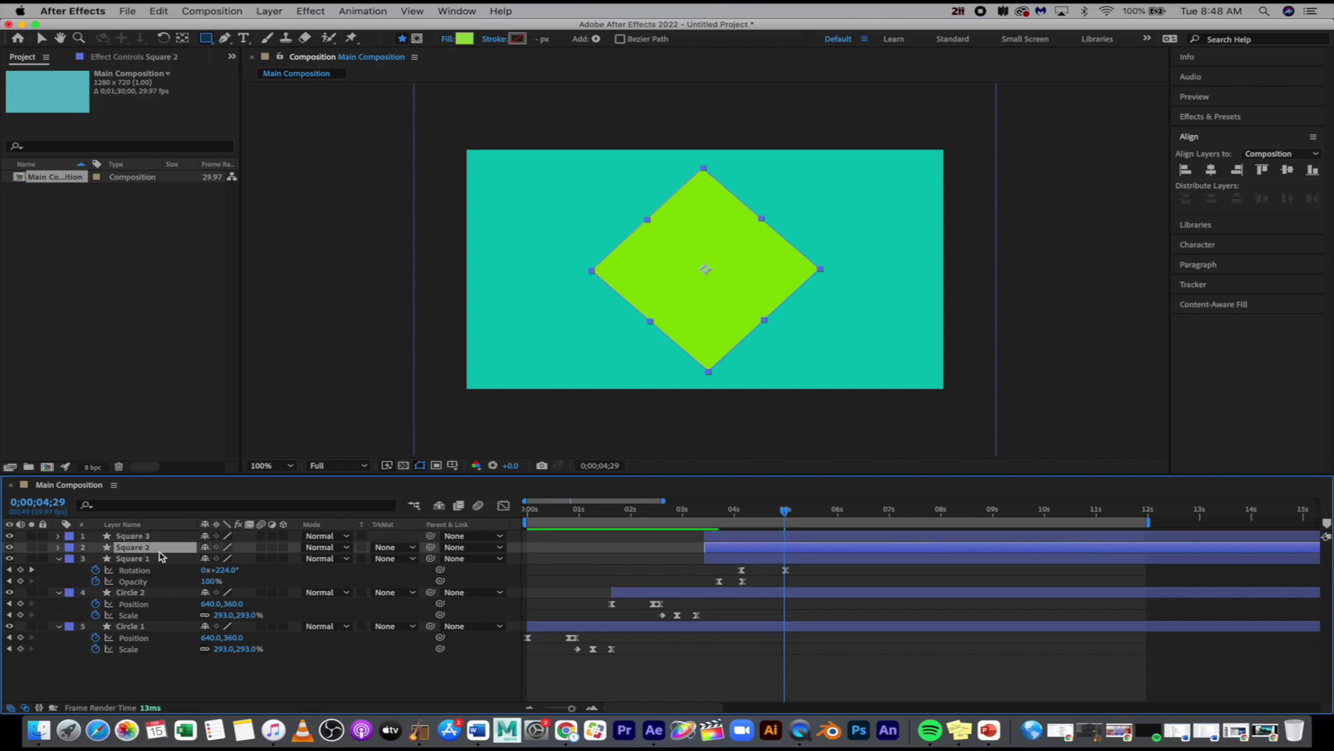
pyautogui.press('p')
pyautogui.moveTo(215, 558); pyautogui.dragTo(9, 547)
pyautogui.press('s')
pyautogui.moveTo(202, 558); pyautogui.dragTo(177, 559)
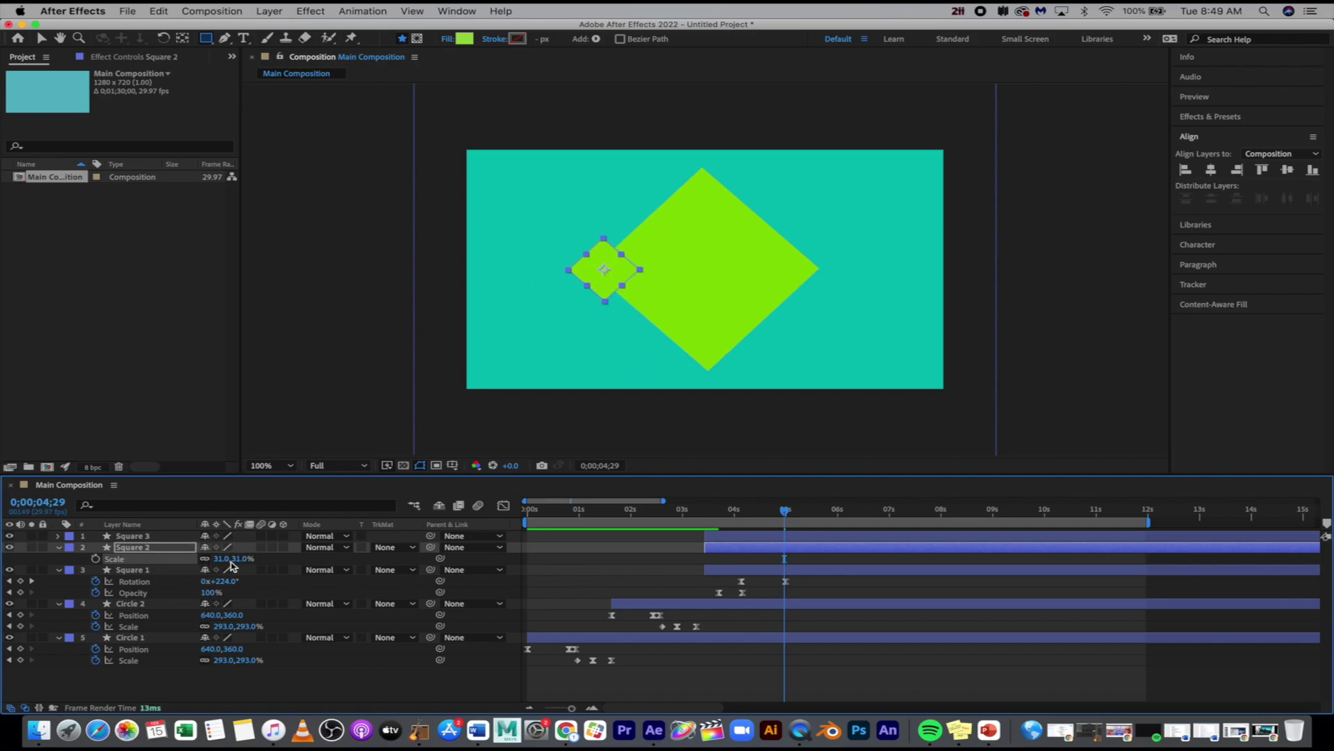
# - Move Square 2 horizontally to X position 174, clear of the large square's left corner
pyautogui.press('p')
pyautogui.moveTo(217, 558); pyautogui.dragTo(67, 554)
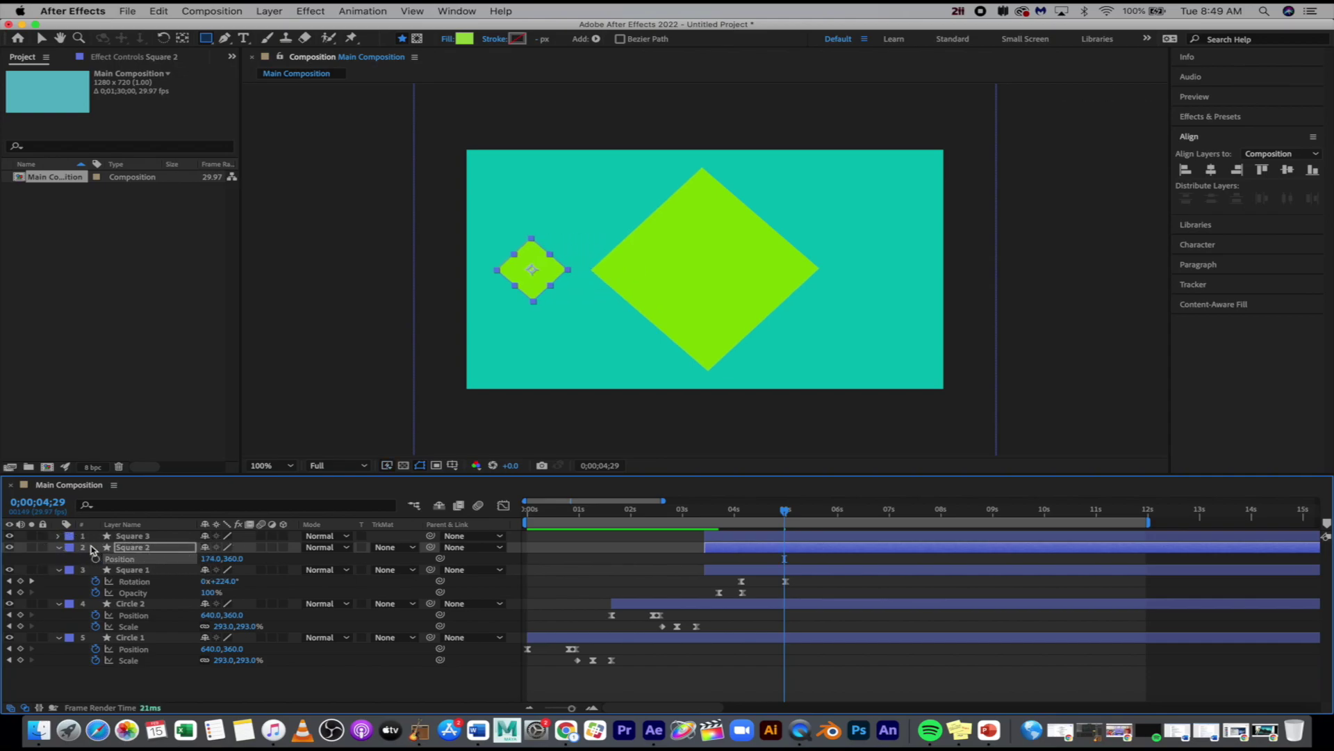
pyautogui.click(142, 546)
pyautogui.press('super+Up')
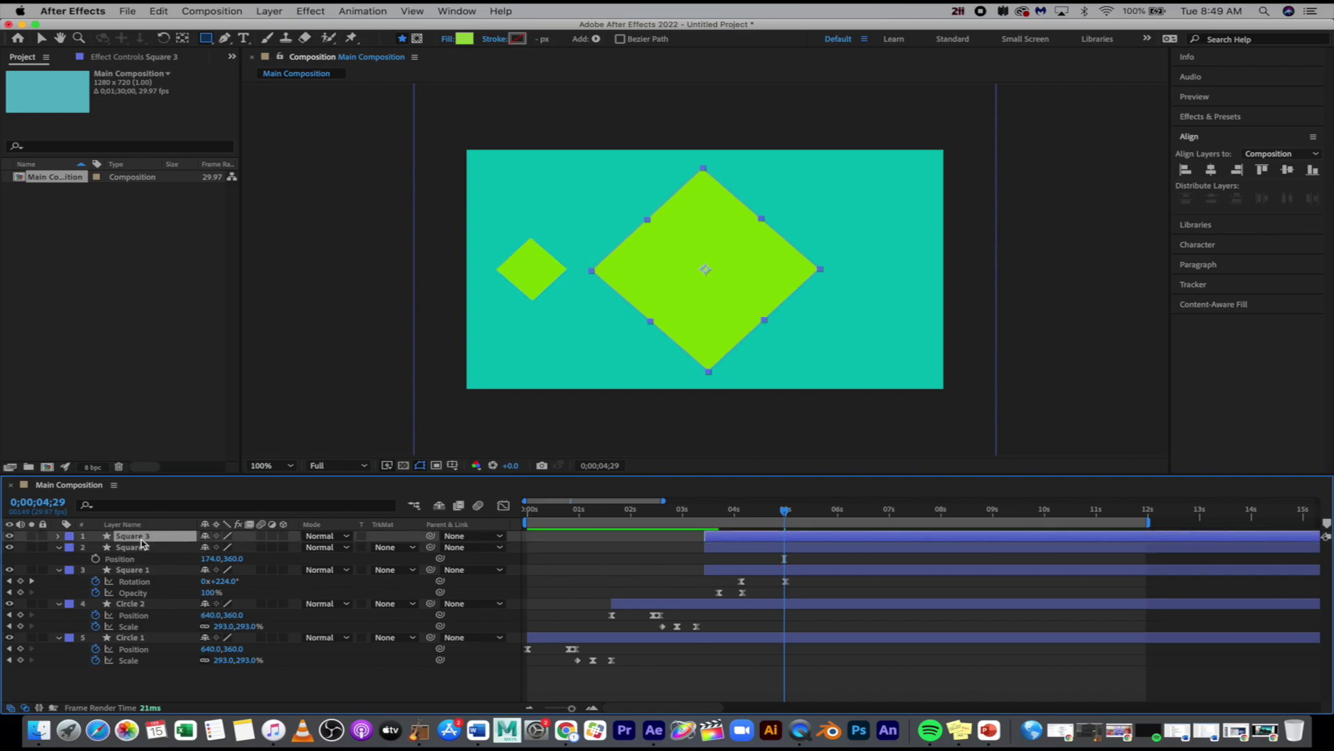
# - Reveal Square 2's scale for reference and set Square 3's scale to 31%
pyautogui.click(146, 548)
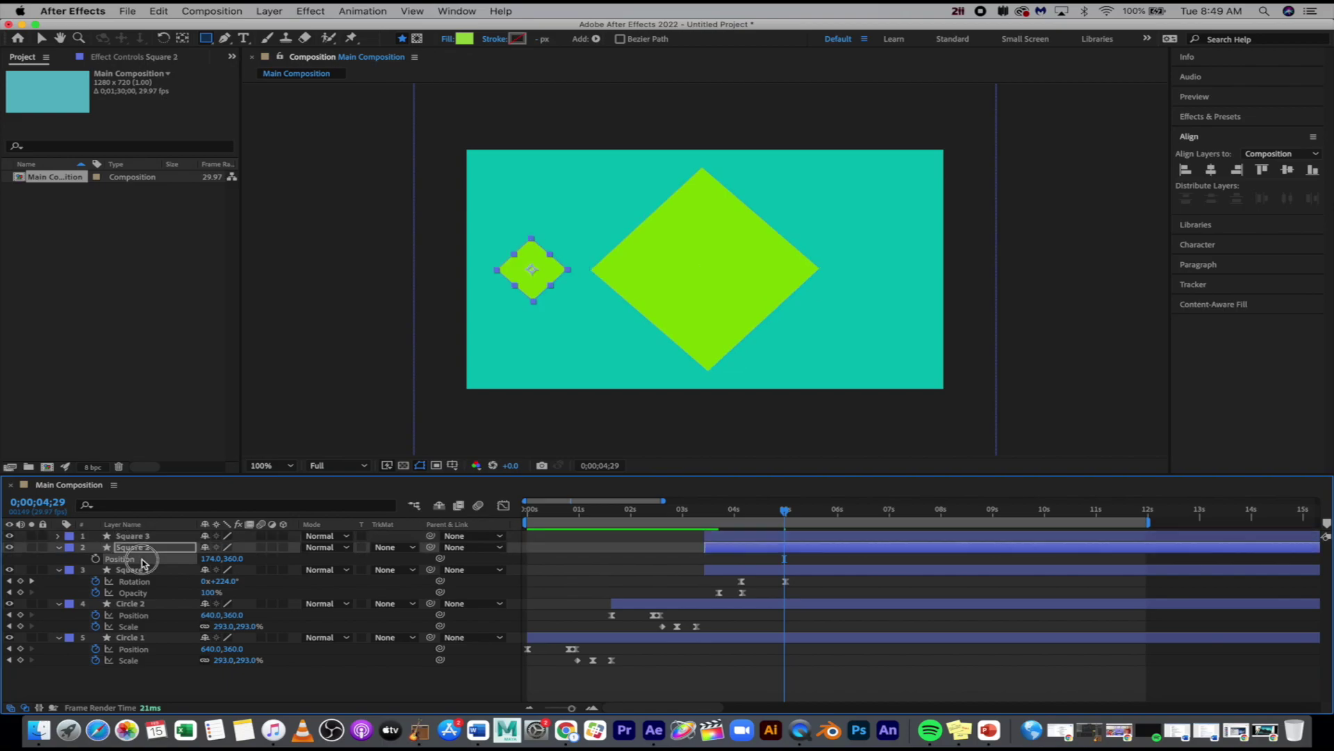
pyautogui.press('s')
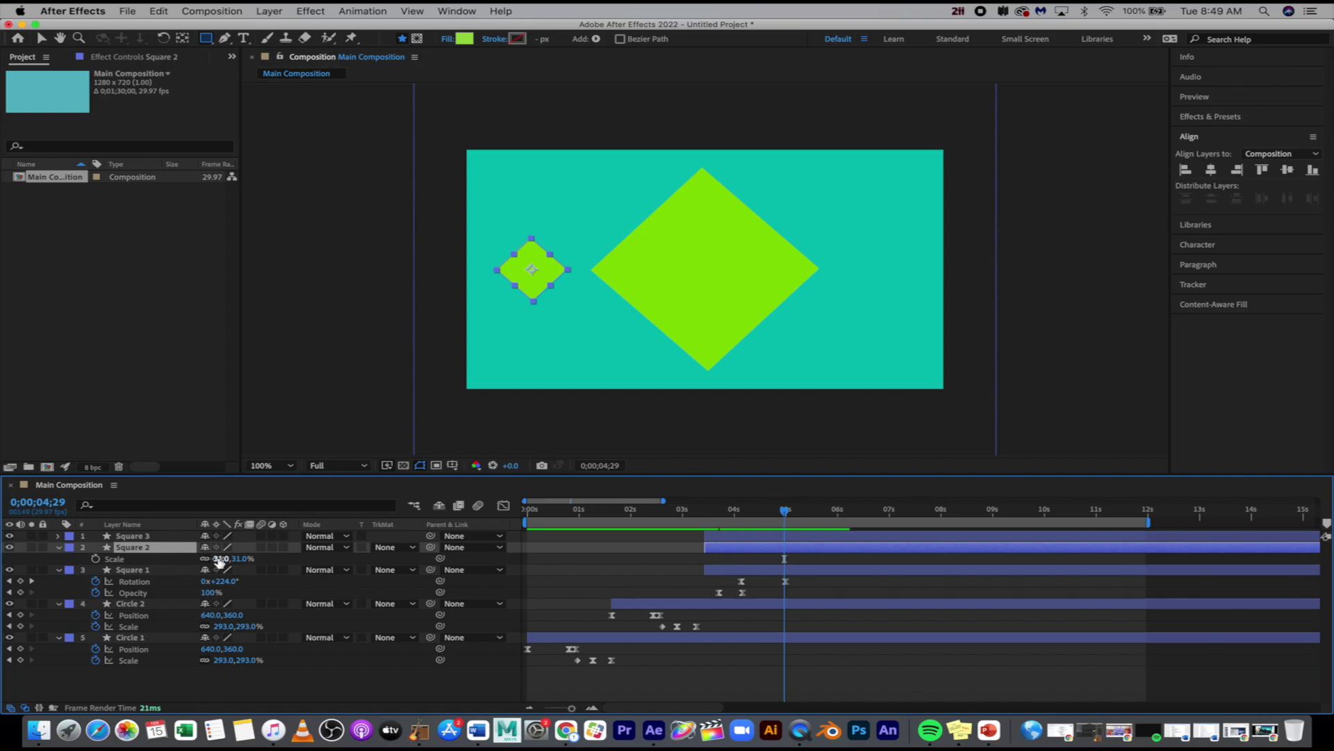
pyautogui.click(160, 536)
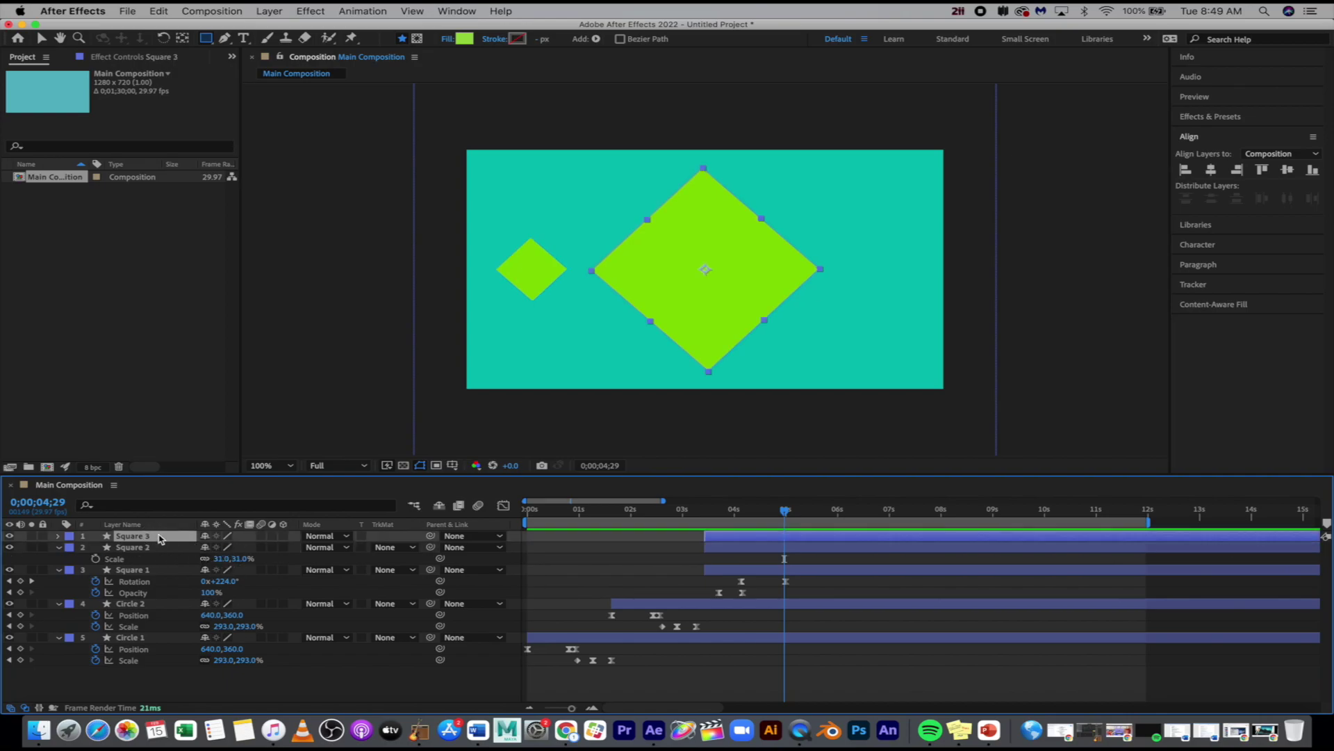
pyautogui.press('s')
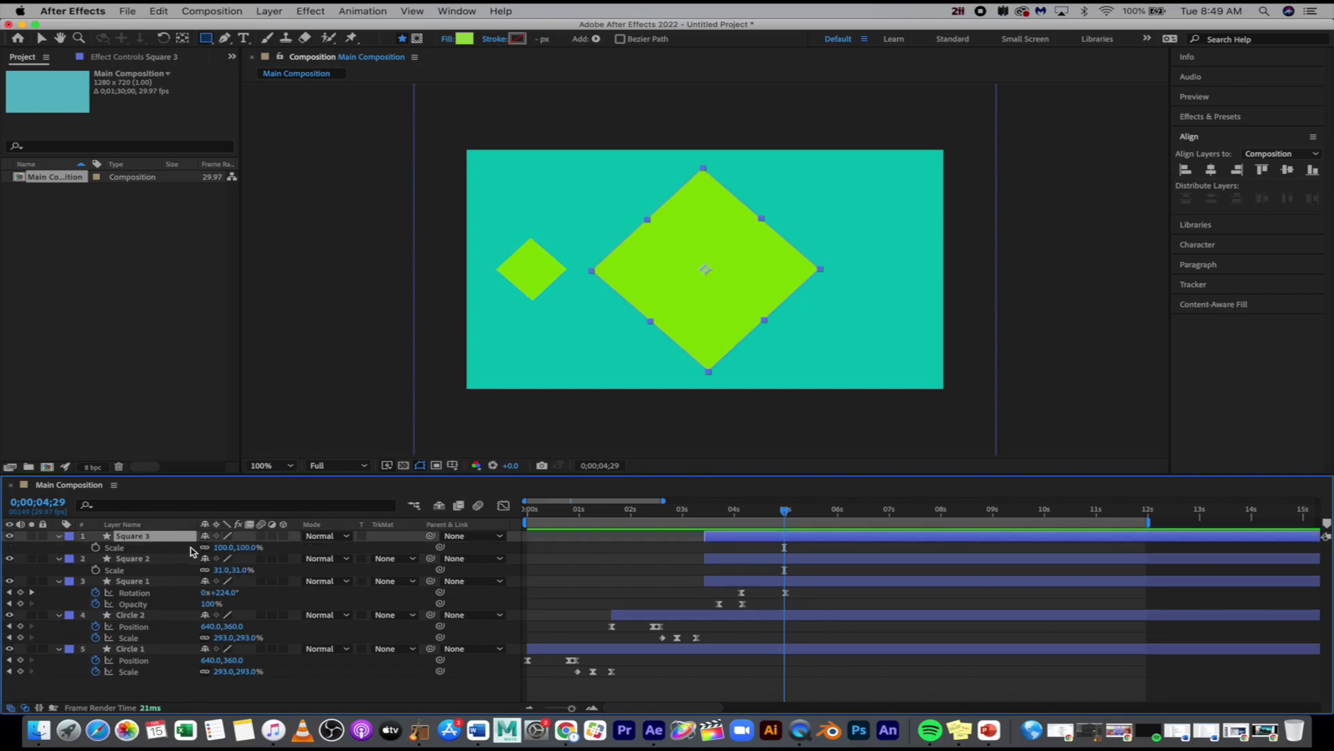
pyautogui.click(226, 548)
pyautogui.click(260, 548)
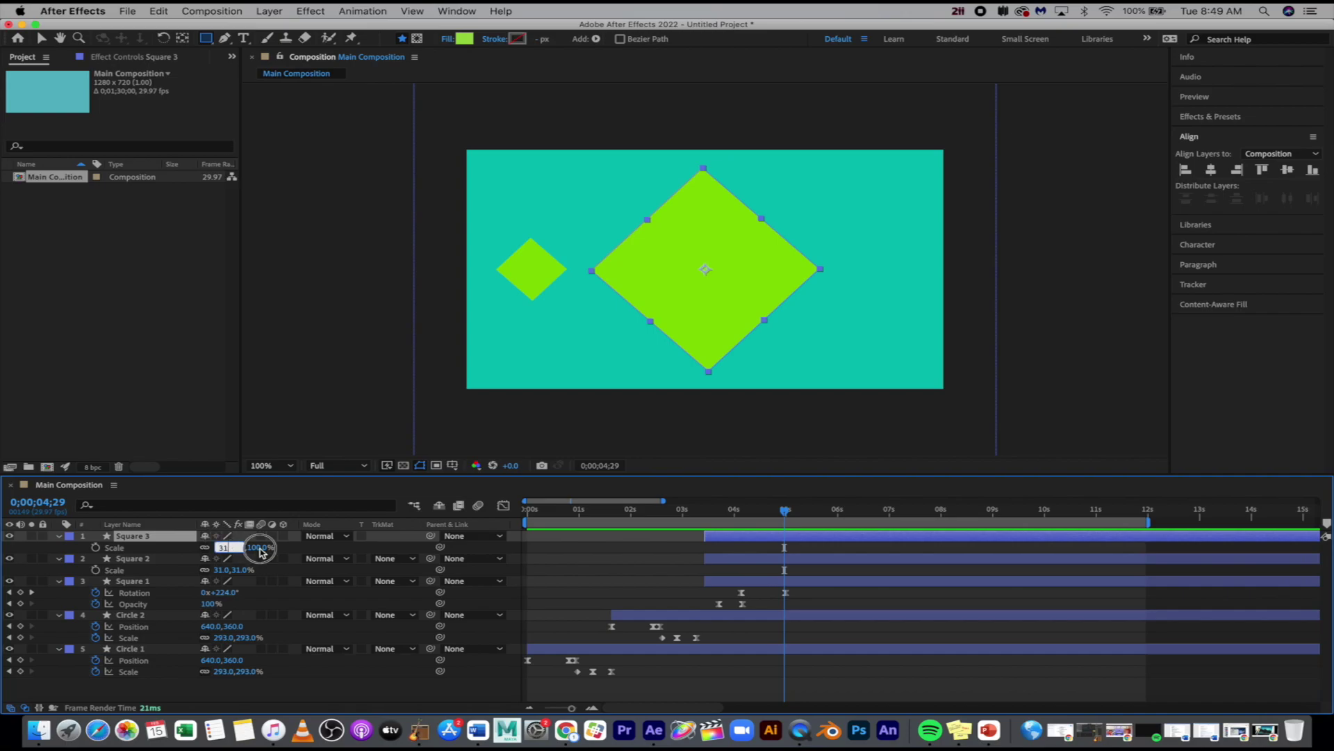
# - Reveal Square 2's position for reference and place Square 3 to the right of the large square at X position 1124
pyautogui.click(143, 537)
pyautogui.press('p')
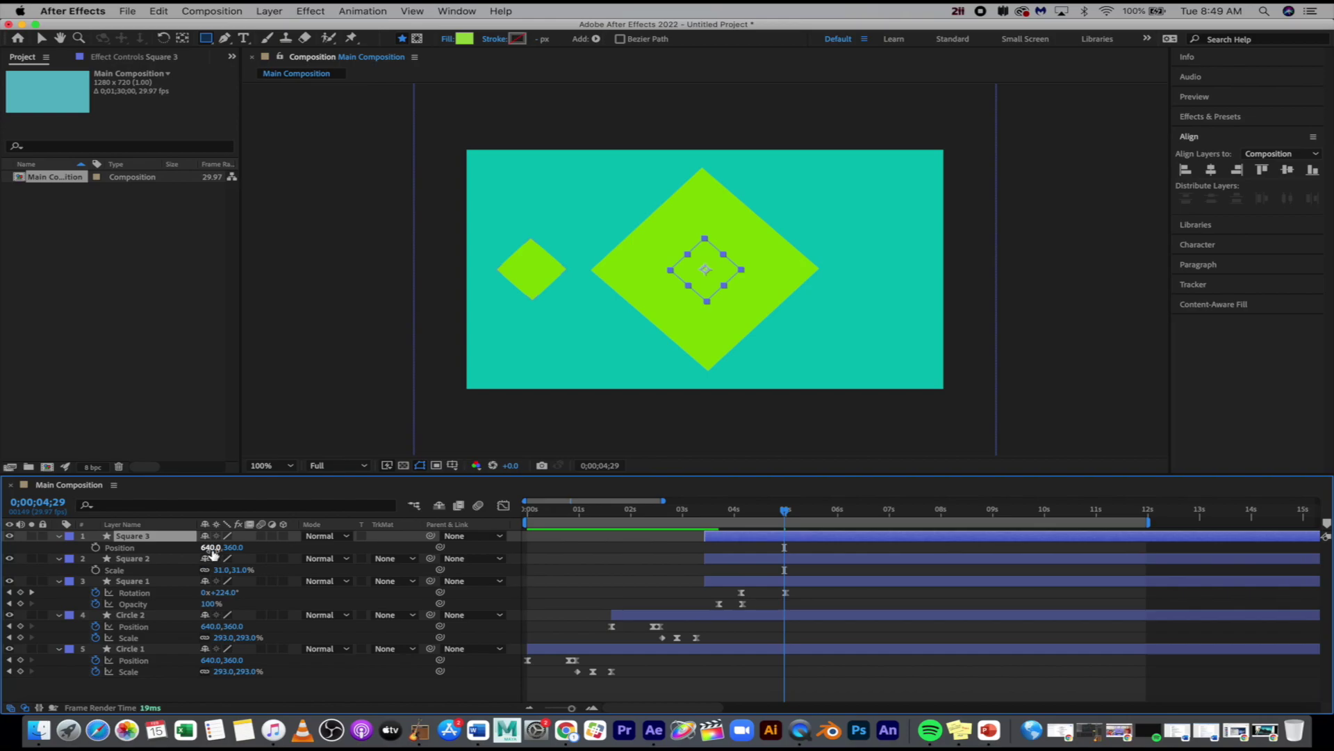
pyautogui.moveTo(212, 548); pyautogui.dragTo(516, 528)
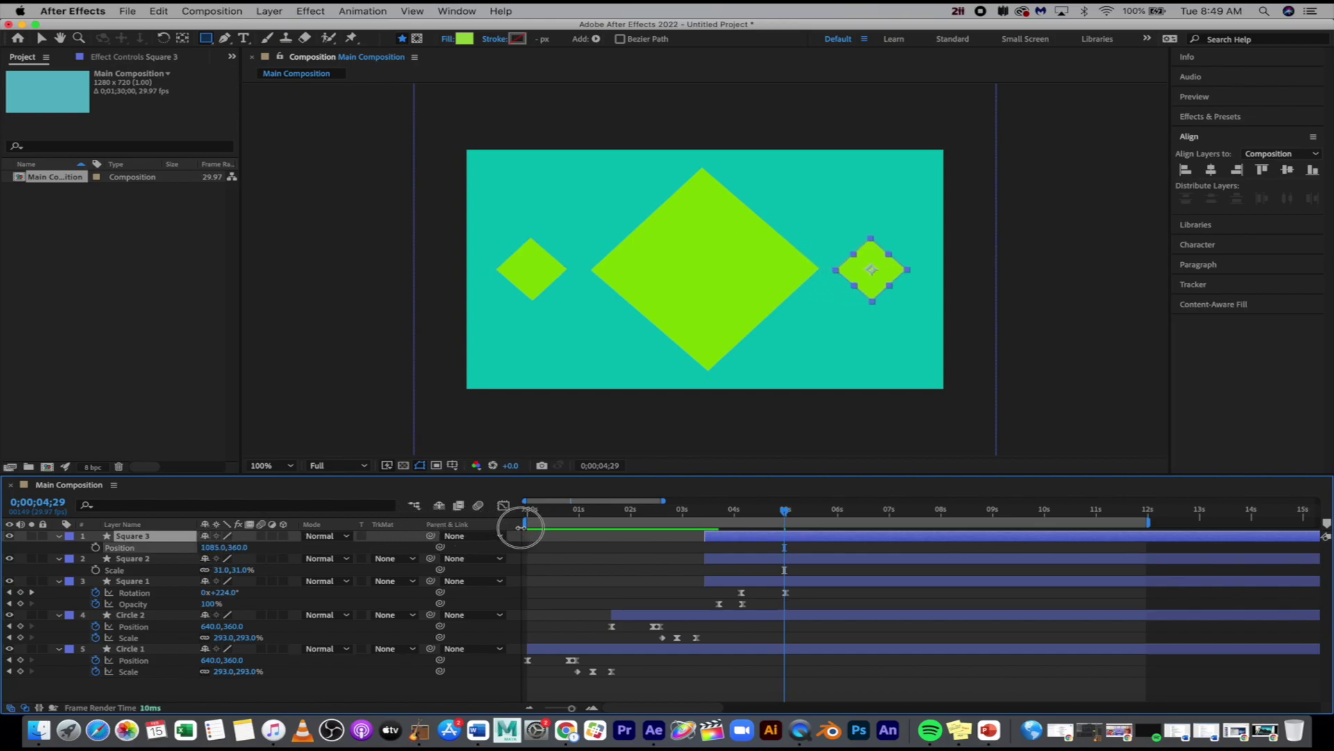
pyautogui.click(146, 560)
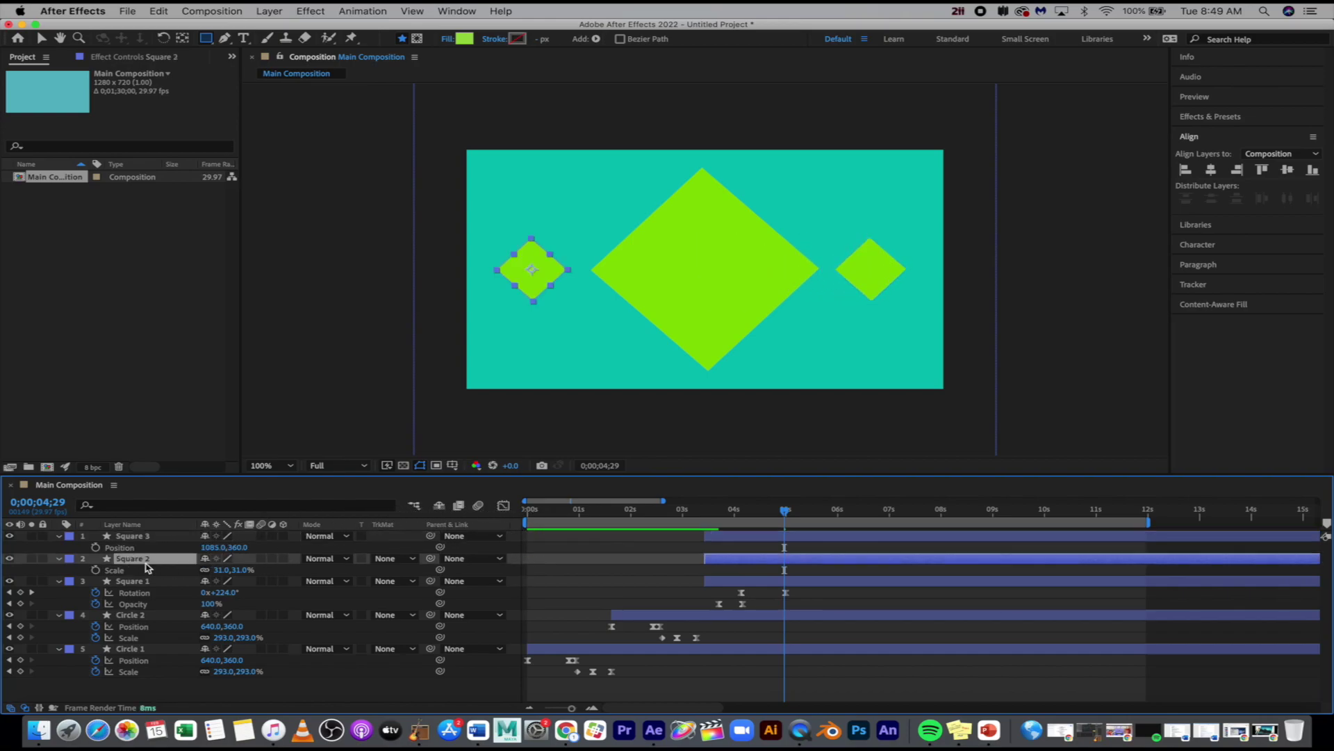
pyautogui.press('p')
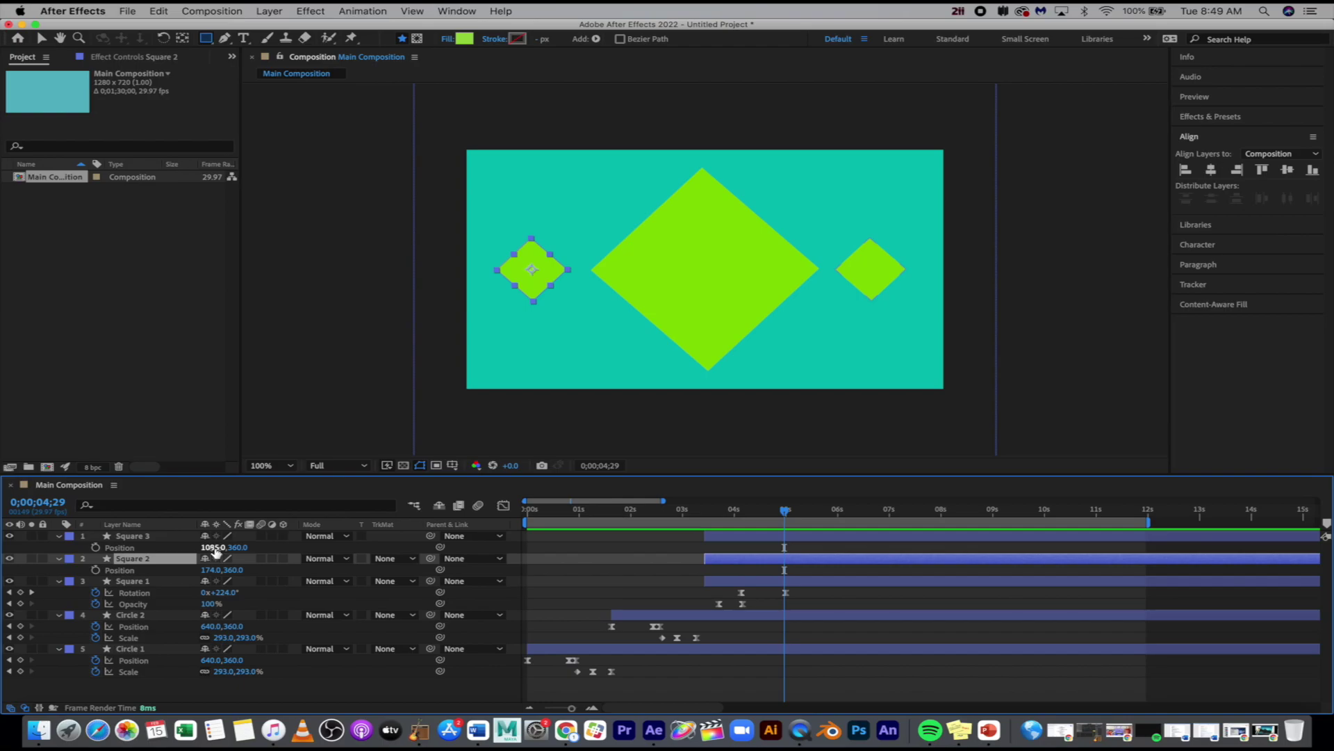
pyautogui.moveTo(213, 547); pyautogui.dragTo(226, 546)
pyautogui.click(212, 547)
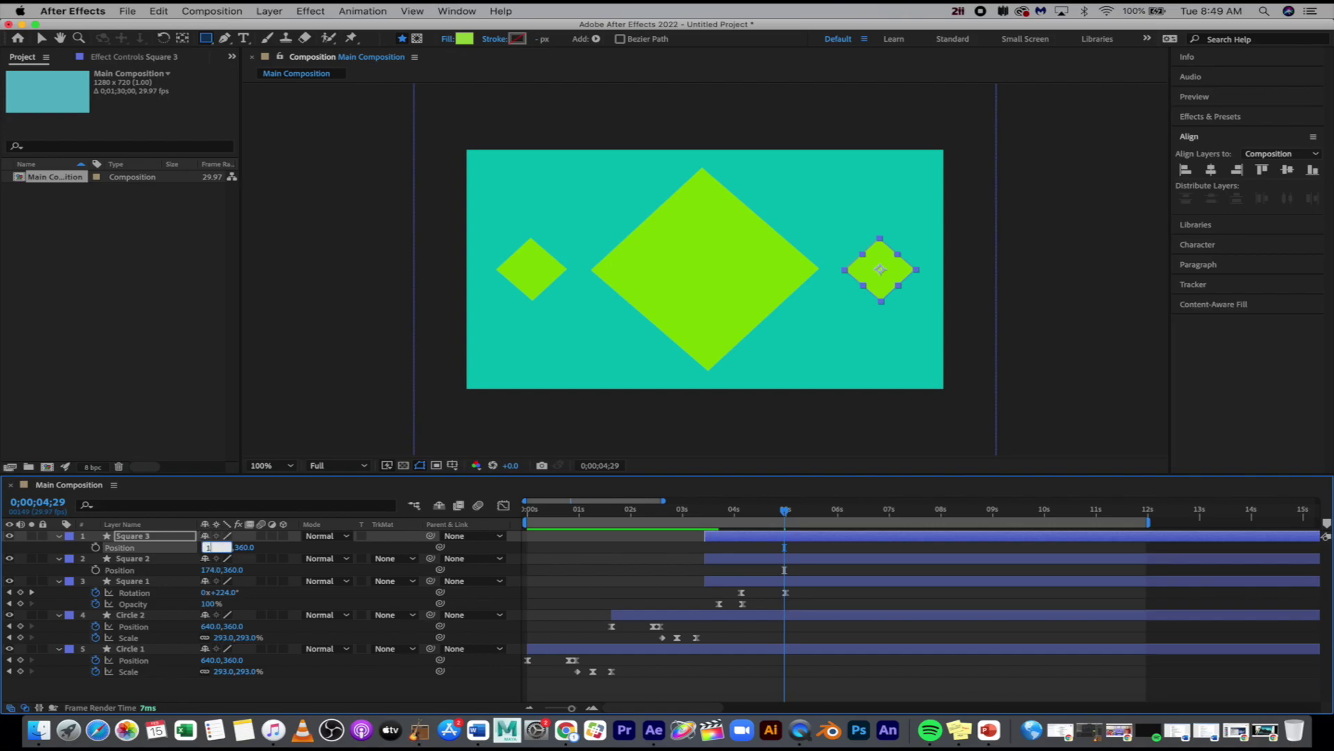
pyautogui.write('1124')
pyautogui.press('Return')
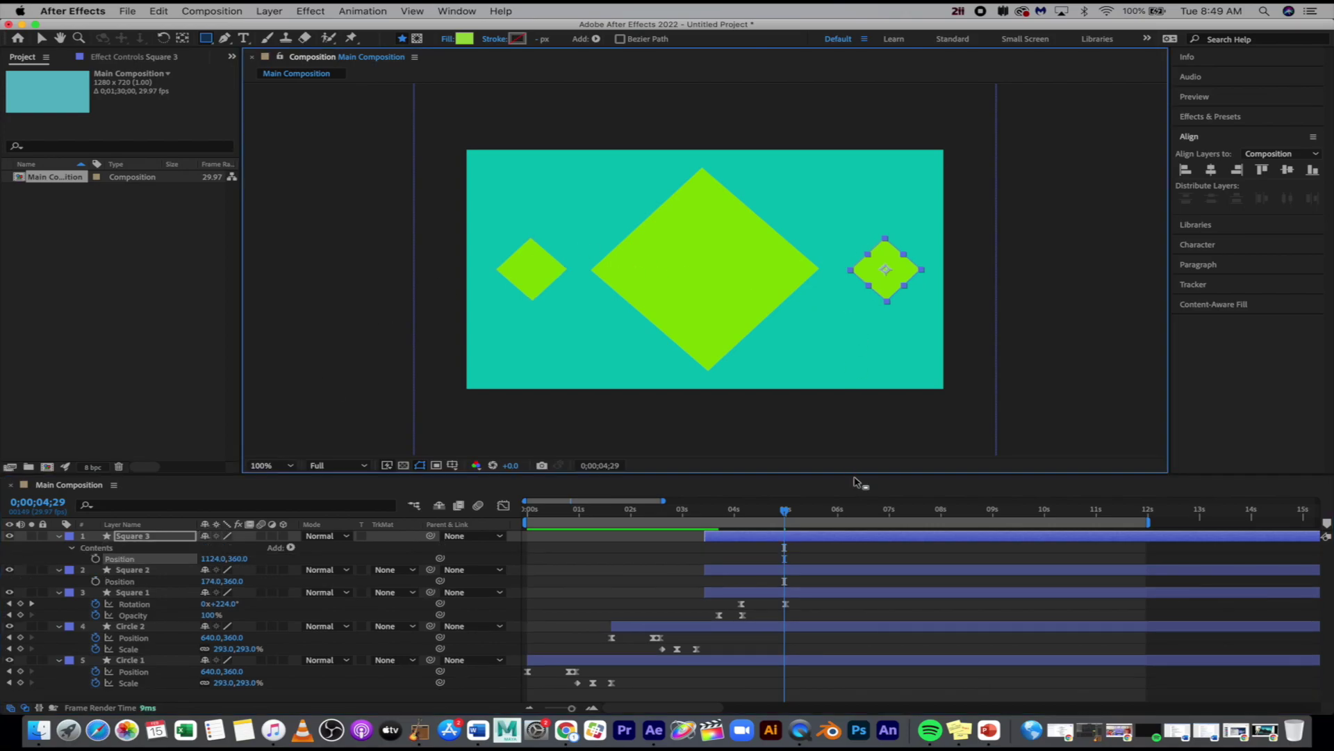
# - Nudge Square 3 to the left and set its X position back to 1124
pyautogui.hotkey('shift', 'Left')
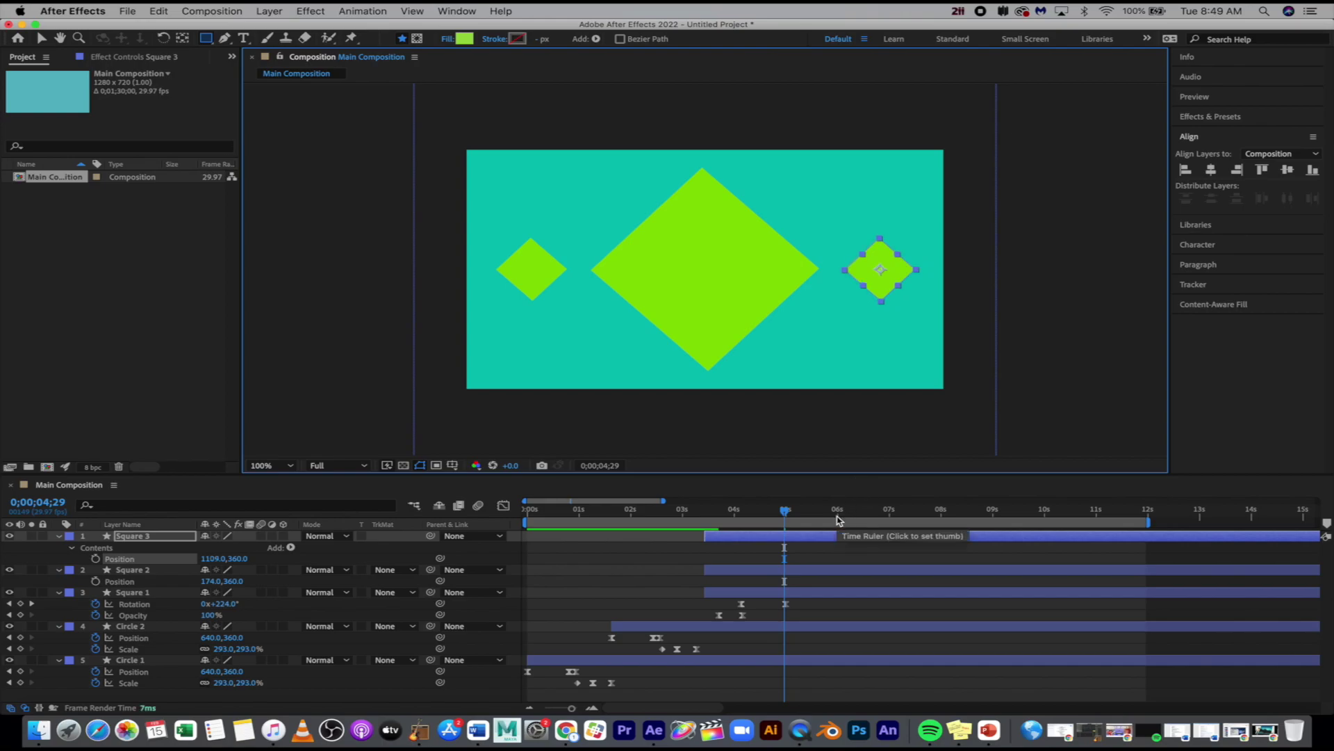
pyautogui.click(804, 556)
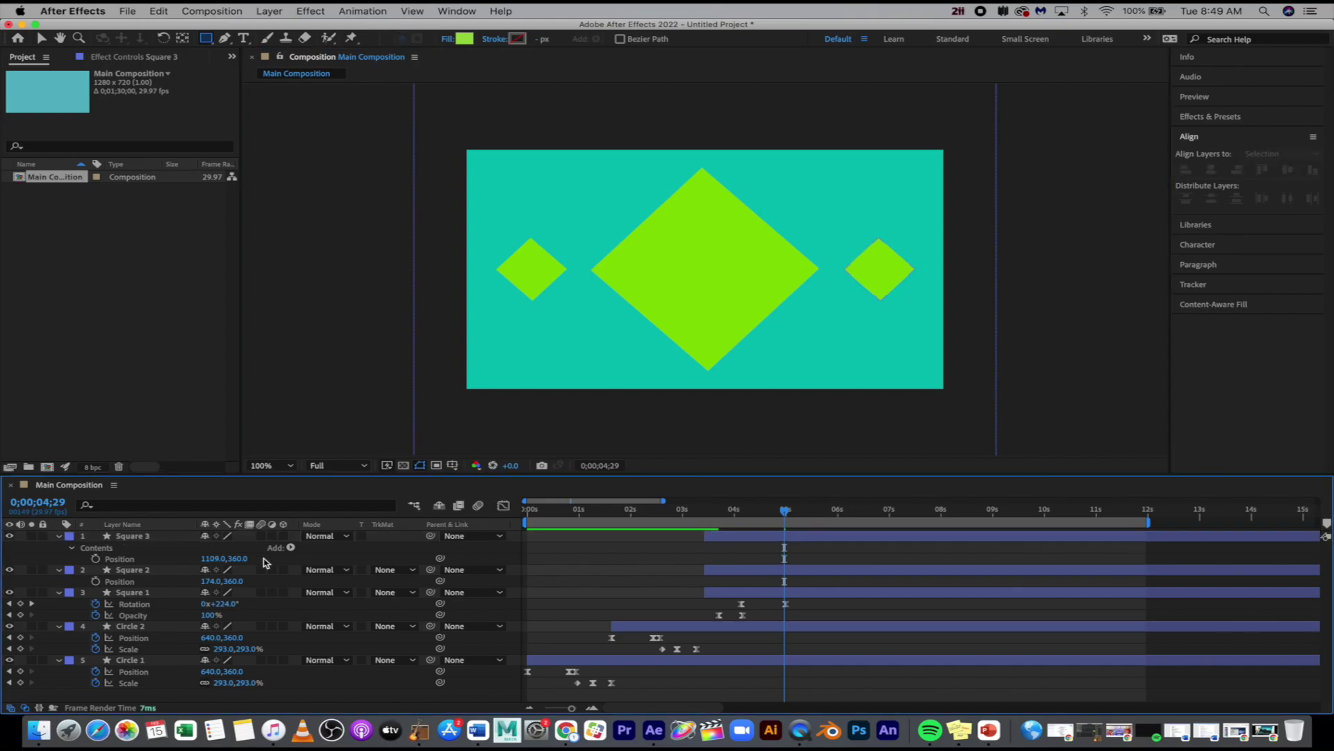
pyautogui.click(214, 559)
pyautogui.write('1124')
pyautogui.press('Return')
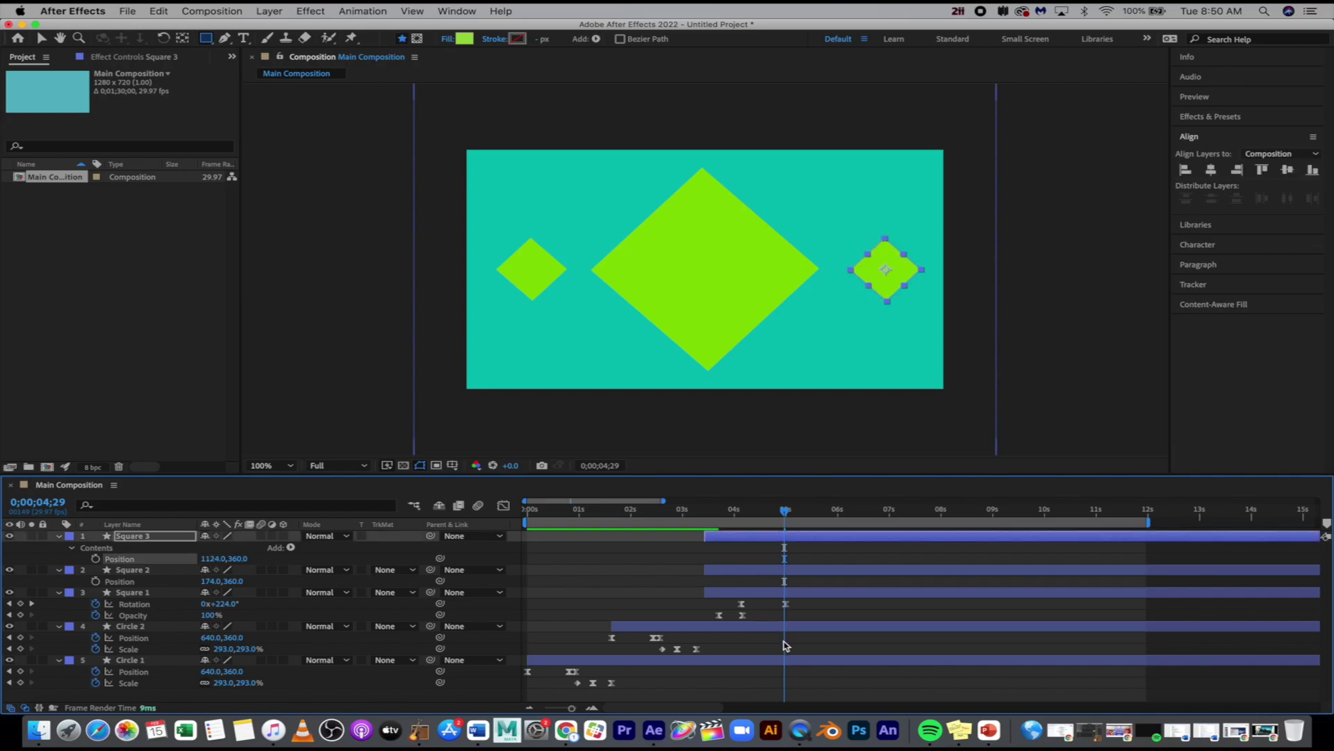
# - Slide the Square 2 and Square 3 layers along the timeline so both start at about 4 seconds
pyautogui.click(847, 560)
pyautogui.moveTo(723, 514); pyautogui.dragTo(760, 528)
pyautogui.click(735, 542)
pyautogui.keyDown('shift'); pyautogui.click(737, 570); pyautogui.keyUp('shift')
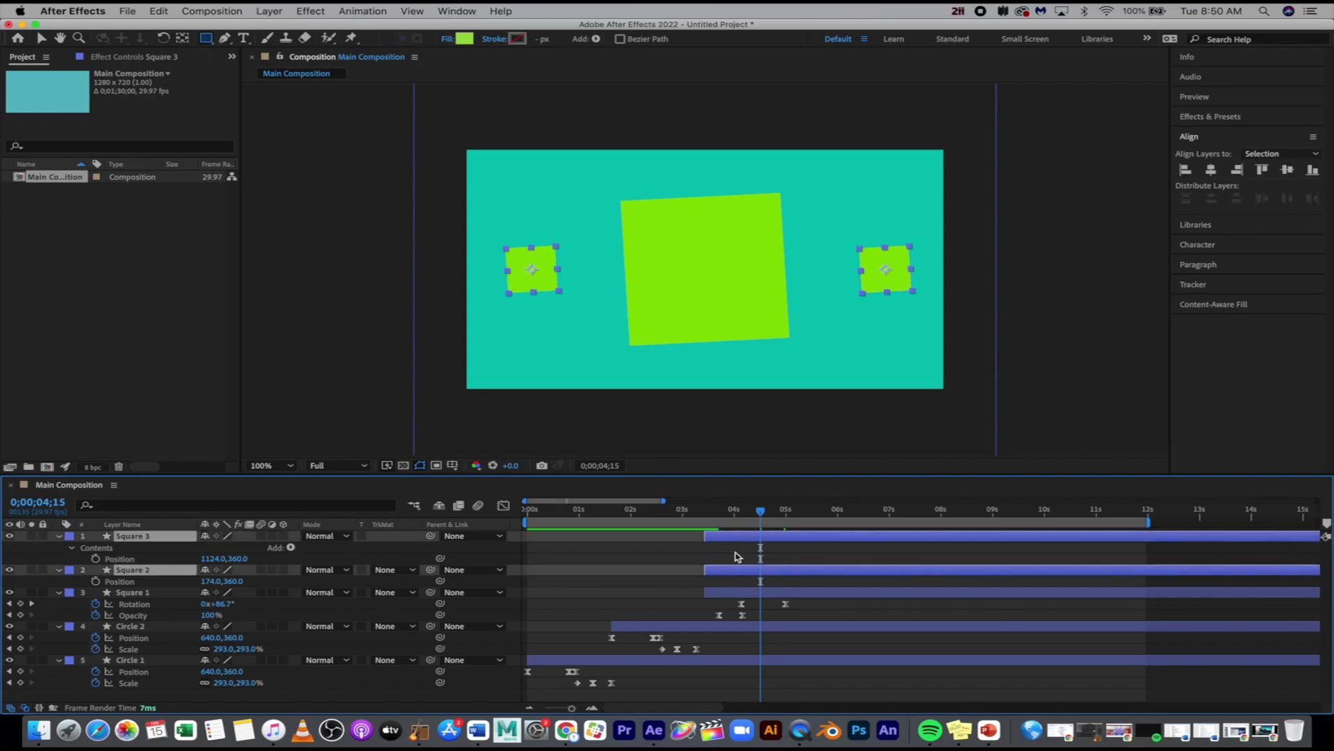
pyautogui.moveTo(722, 542); pyautogui.dragTo(753, 543)
# - Preview the animation from the first frame to check the small squares' timing, and return to 0;00;00;00 with no layer selected
pyautogui.moveTo(581, 513); pyautogui.dragTo(495, 510)
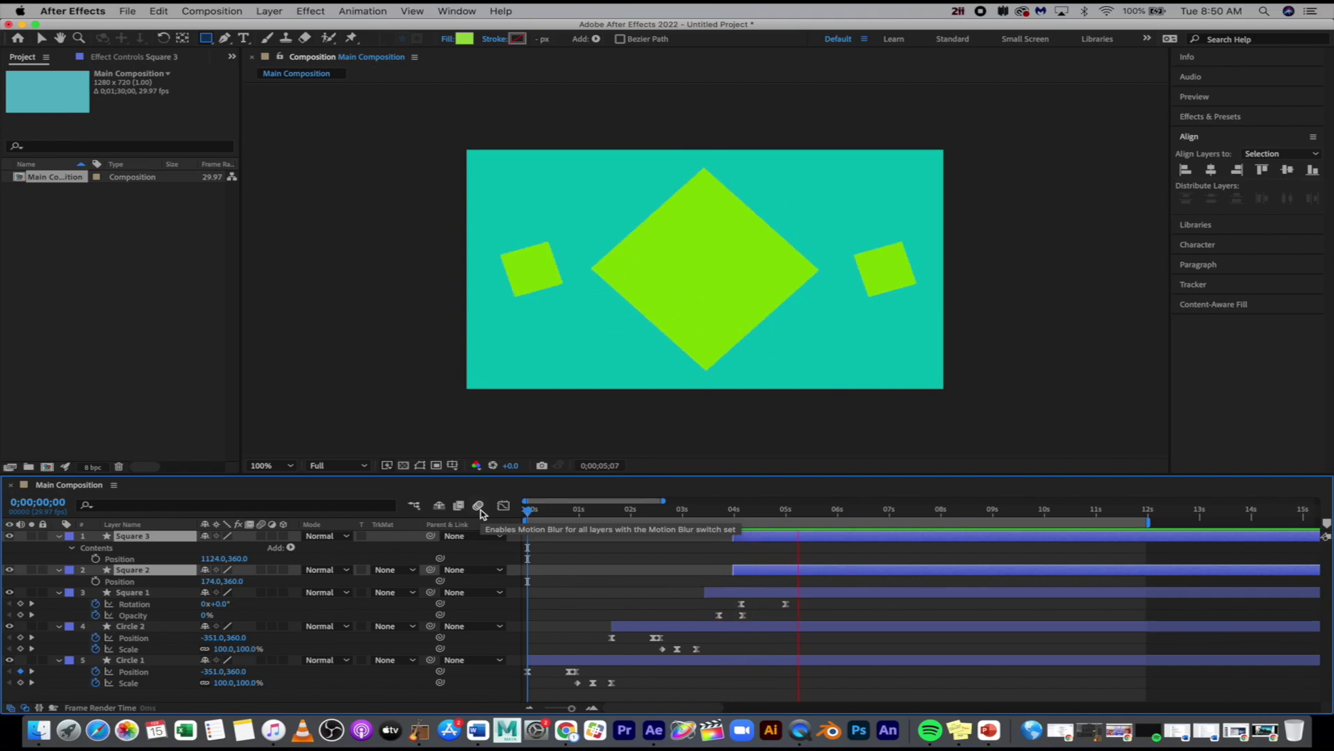
pyautogui.press('space')
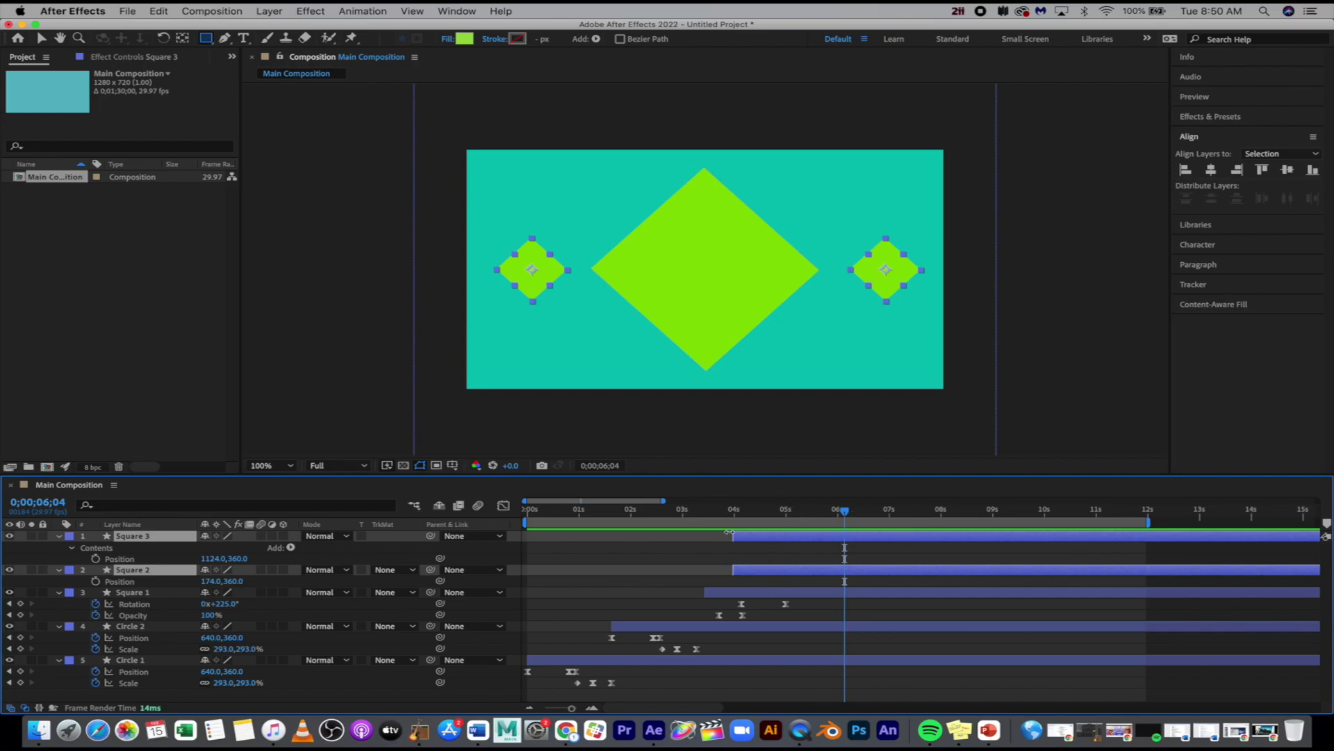
pyautogui.moveTo(752, 509); pyautogui.dragTo(788, 522)
pyautogui.moveTo(687, 522); pyautogui.dragTo(528, 523)
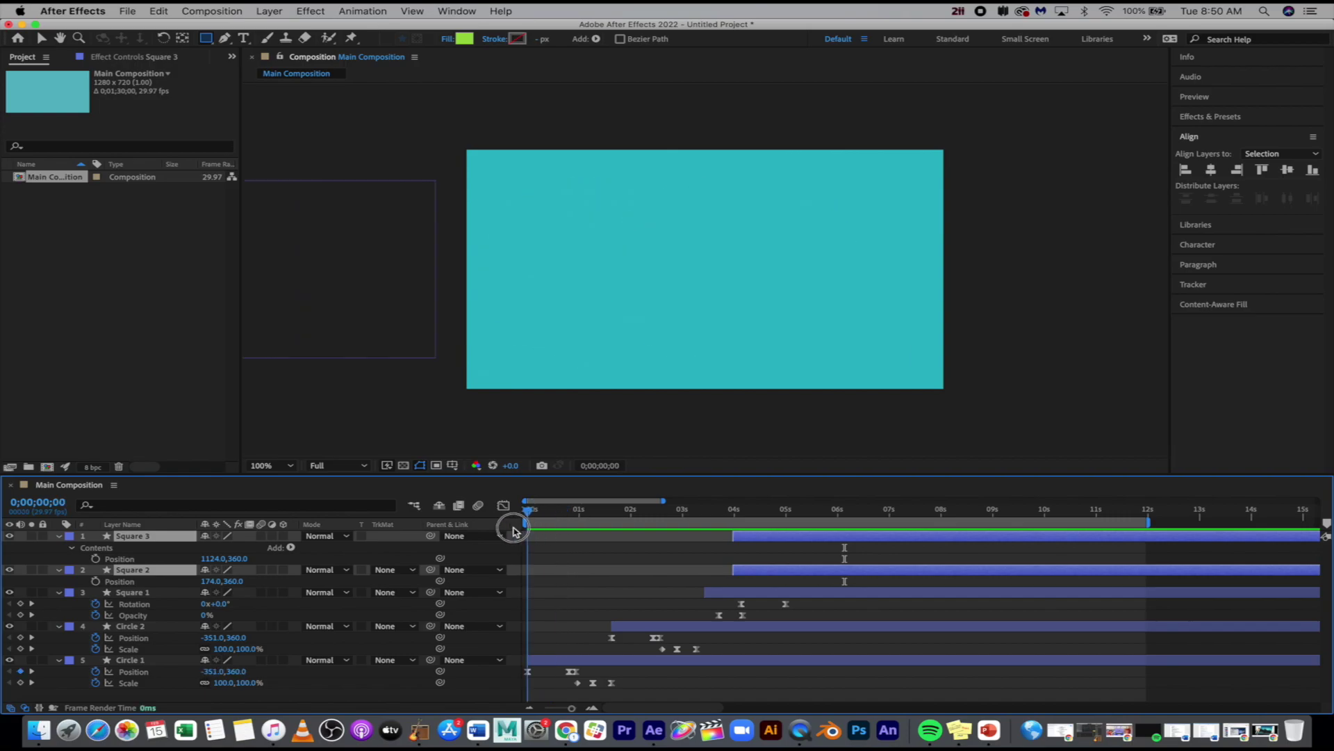
pyautogui.click(600, 556)
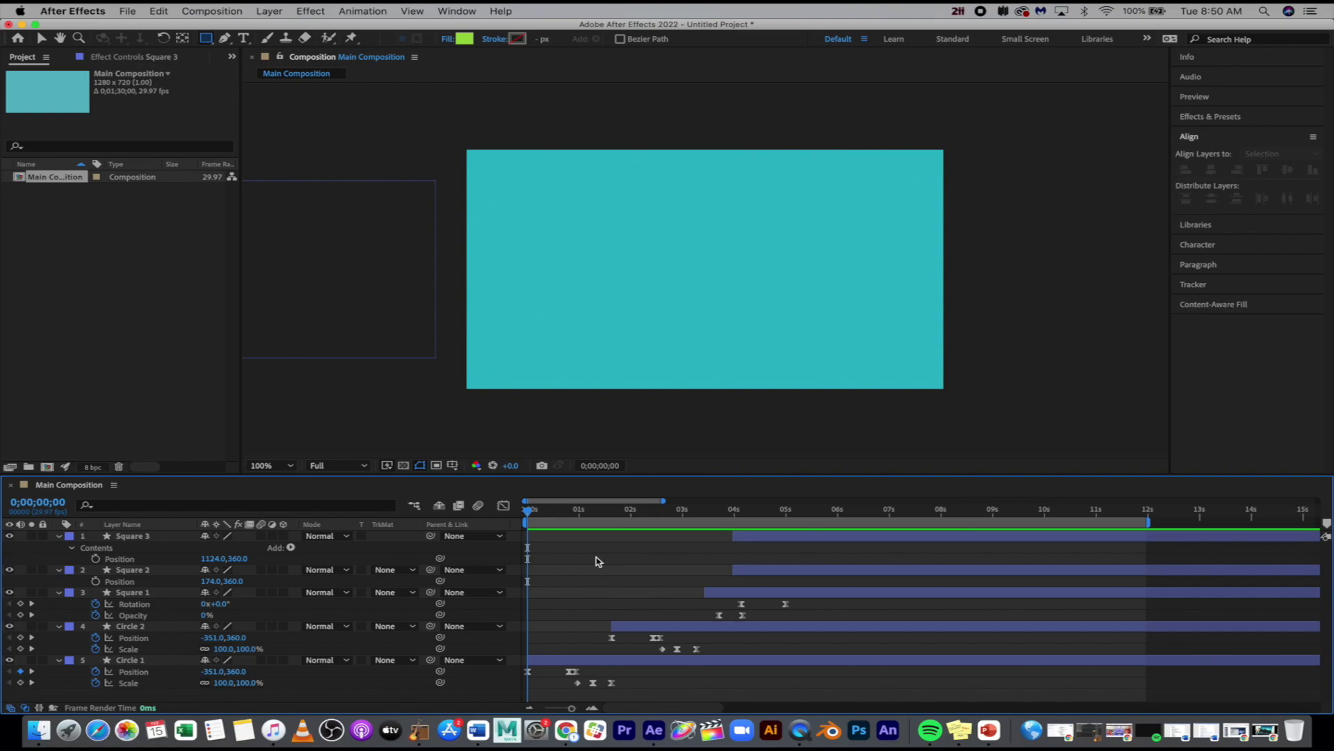
# - Collapse the properties of all five layers, from Square 3 to Circle 1, and deselect them
pyautogui.click(132, 536)
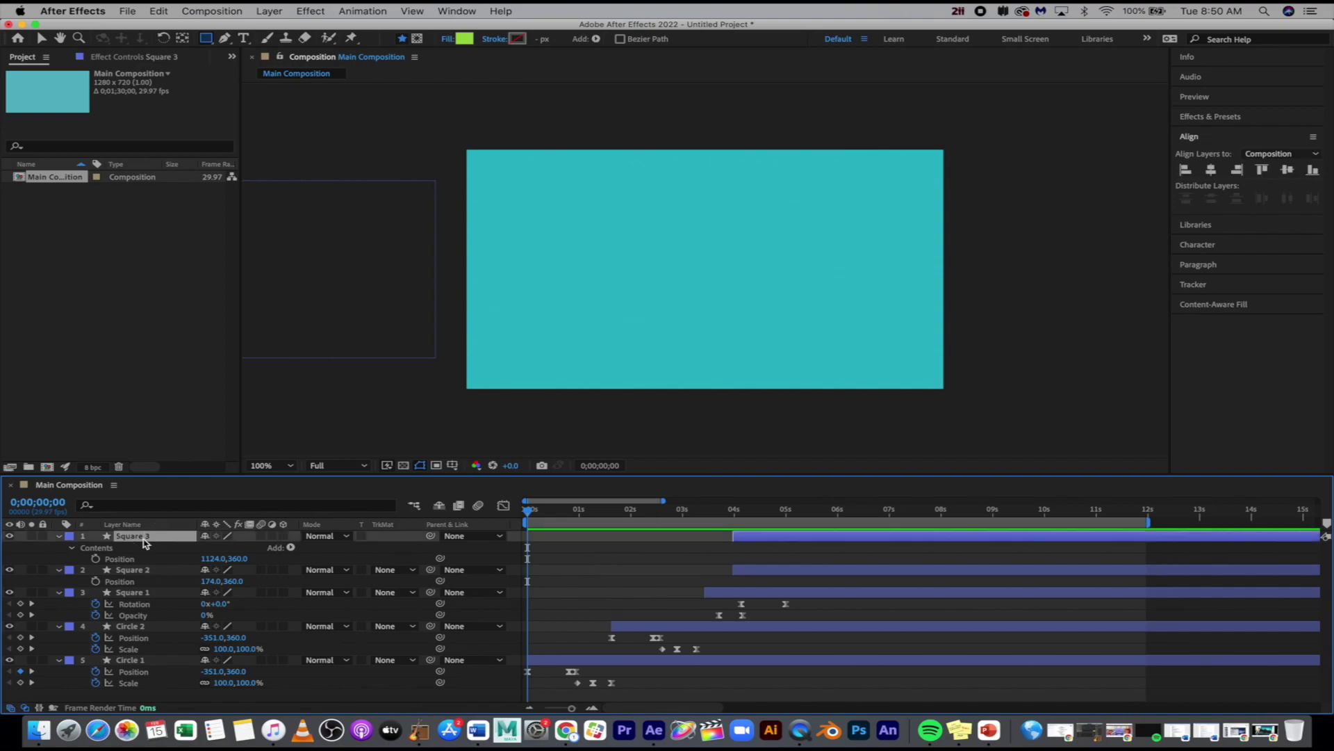
pyautogui.keyDown('shift'); pyautogui.click(147, 662); pyautogui.keyUp('shift')
pyautogui.press('u')
pyautogui.press('u')
pyautogui.press('u')
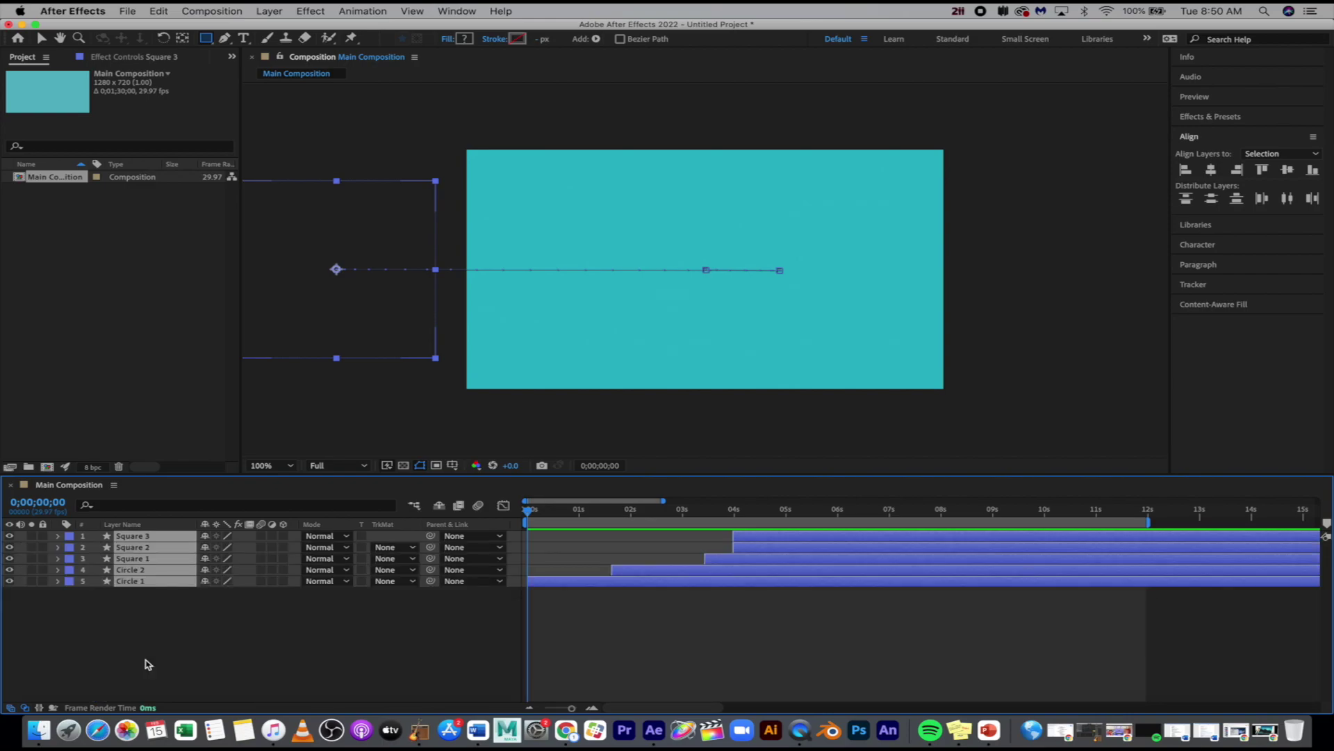
pyautogui.click(189, 635)
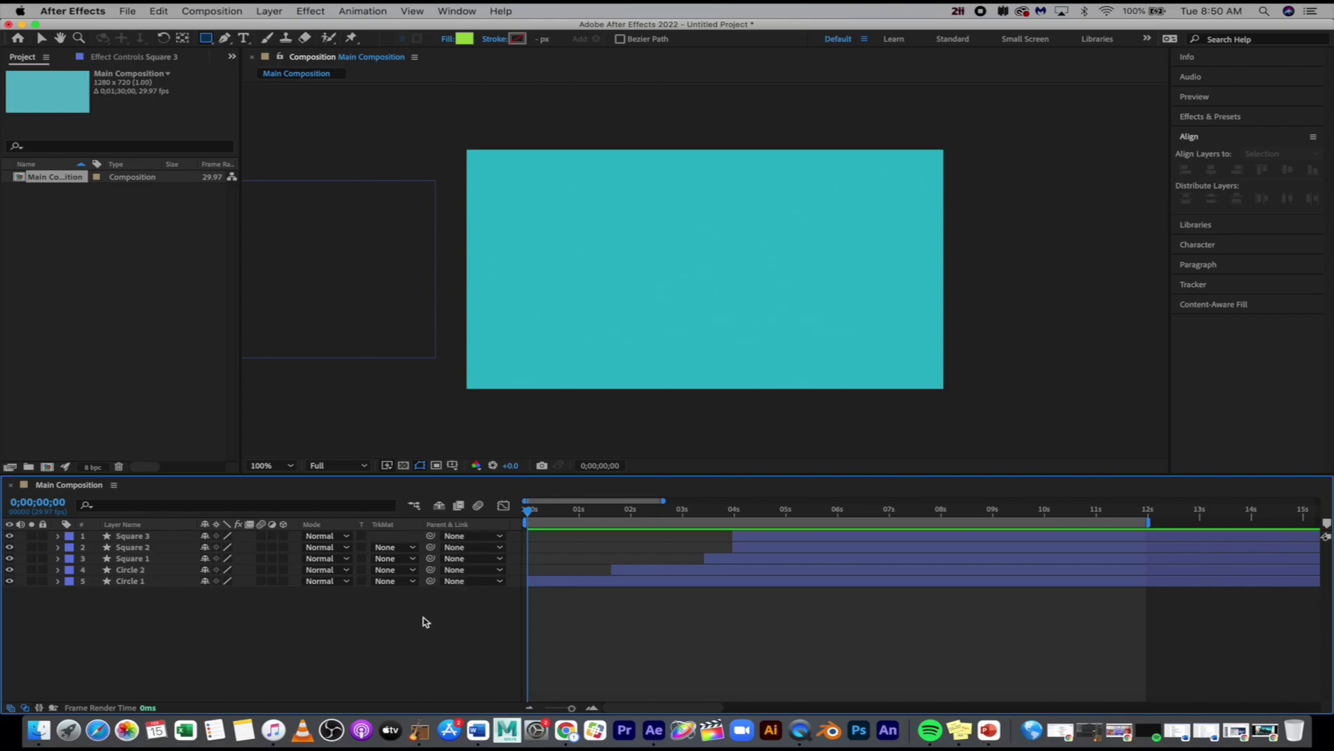
# - Choose the Rectangle Tool and set the shape fill color to a bright pink, about E52770
pyautogui.click(208, 40)
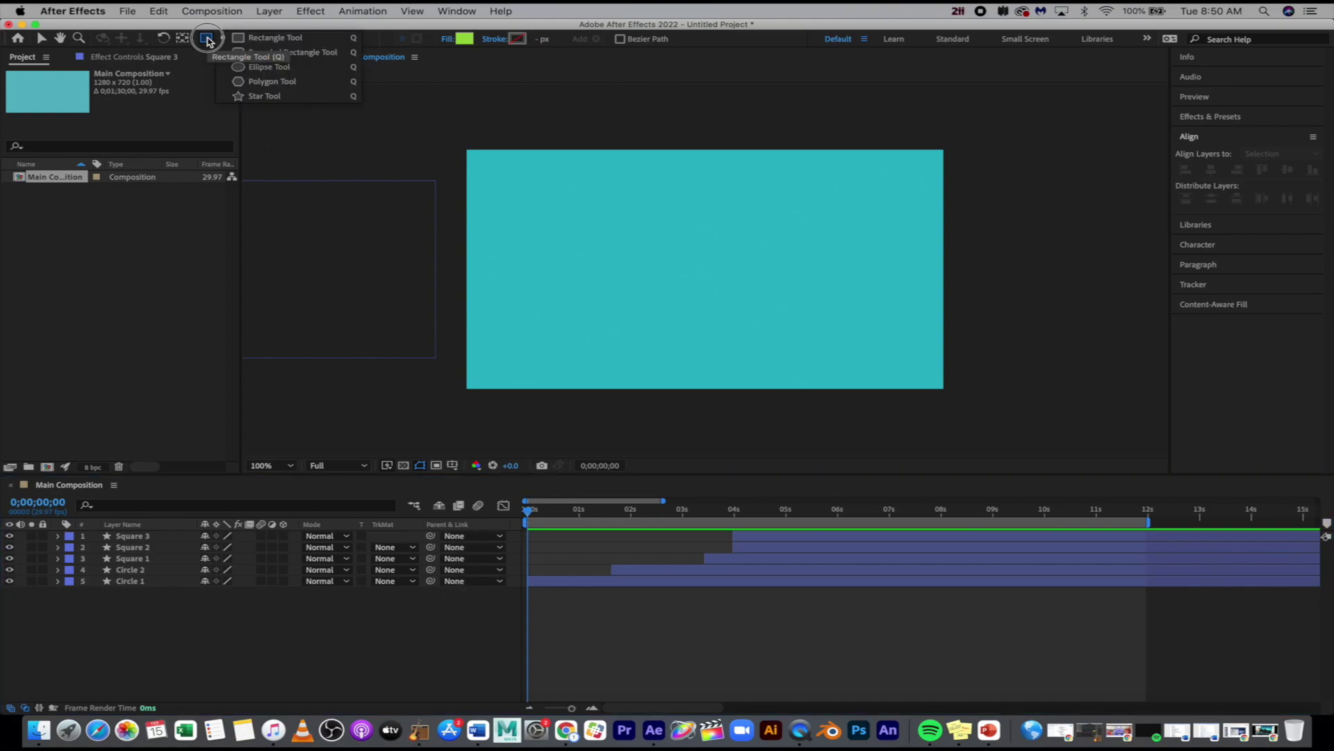
pyautogui.click(229, 40)
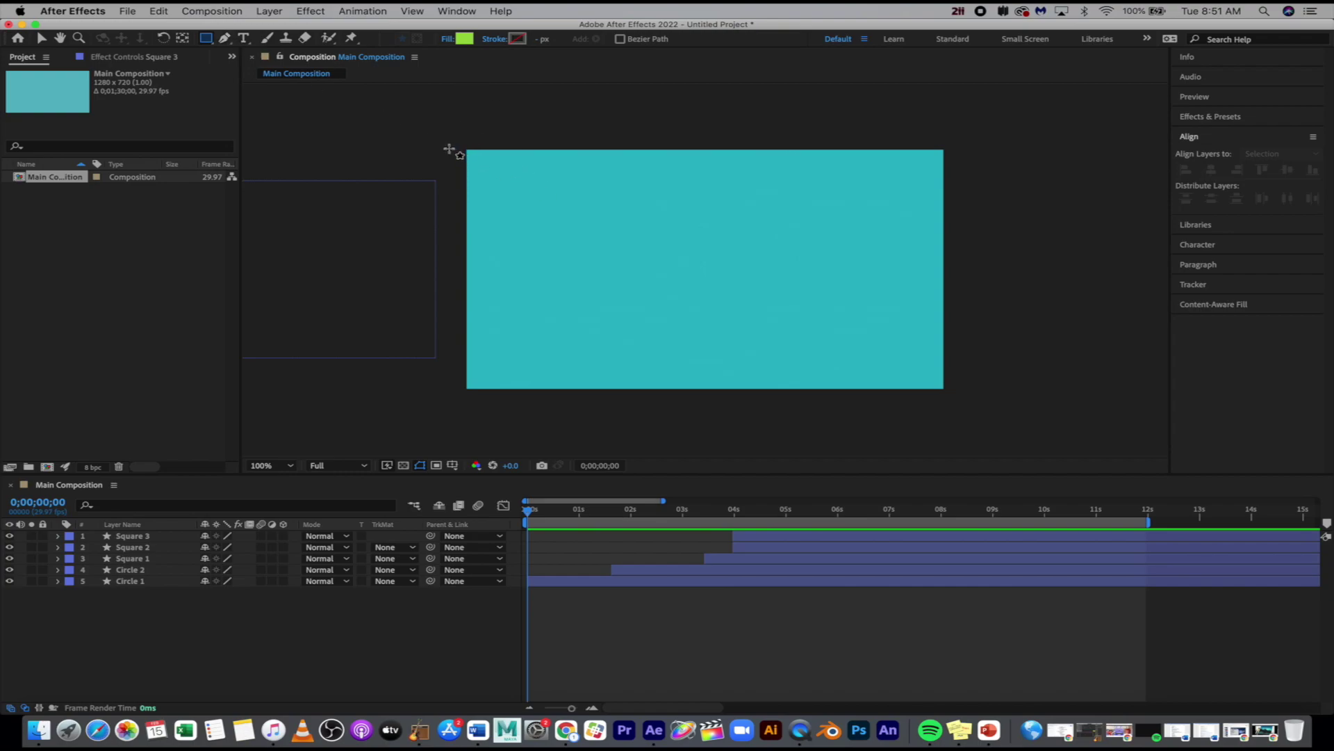
pyautogui.click(465, 40)
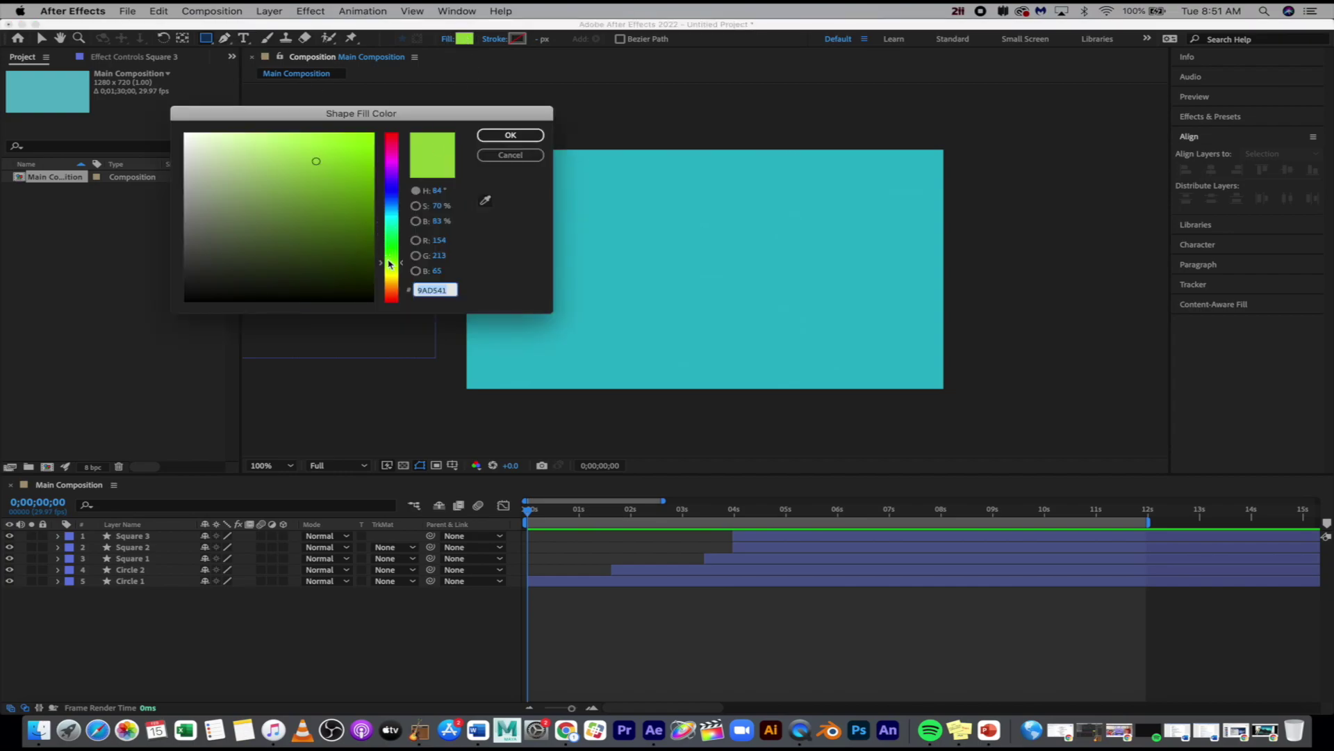
pyautogui.moveTo(384, 189)
pyautogui.mouseDown()
pyautogui.moveTo(389, 144)
pyautogui.moveTo(340, 146)
pyautogui.mouseUp()
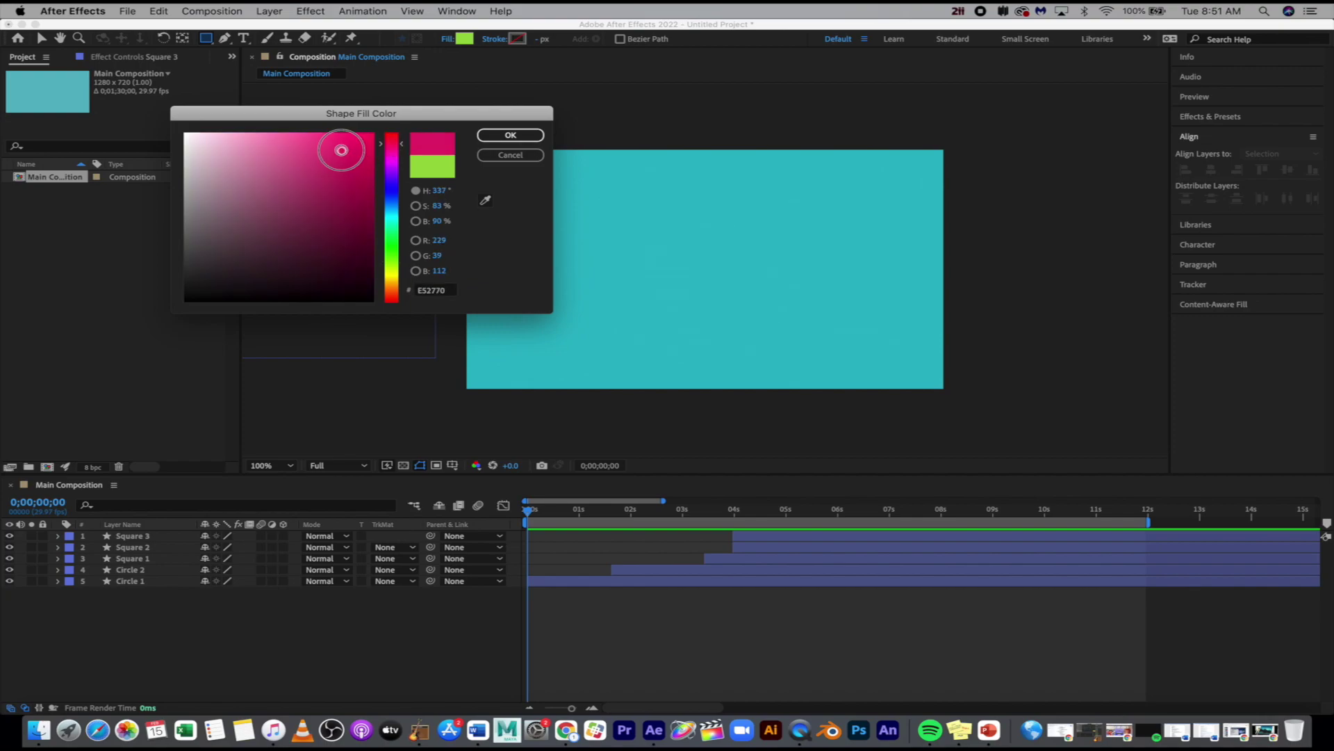
pyautogui.click(511, 135)
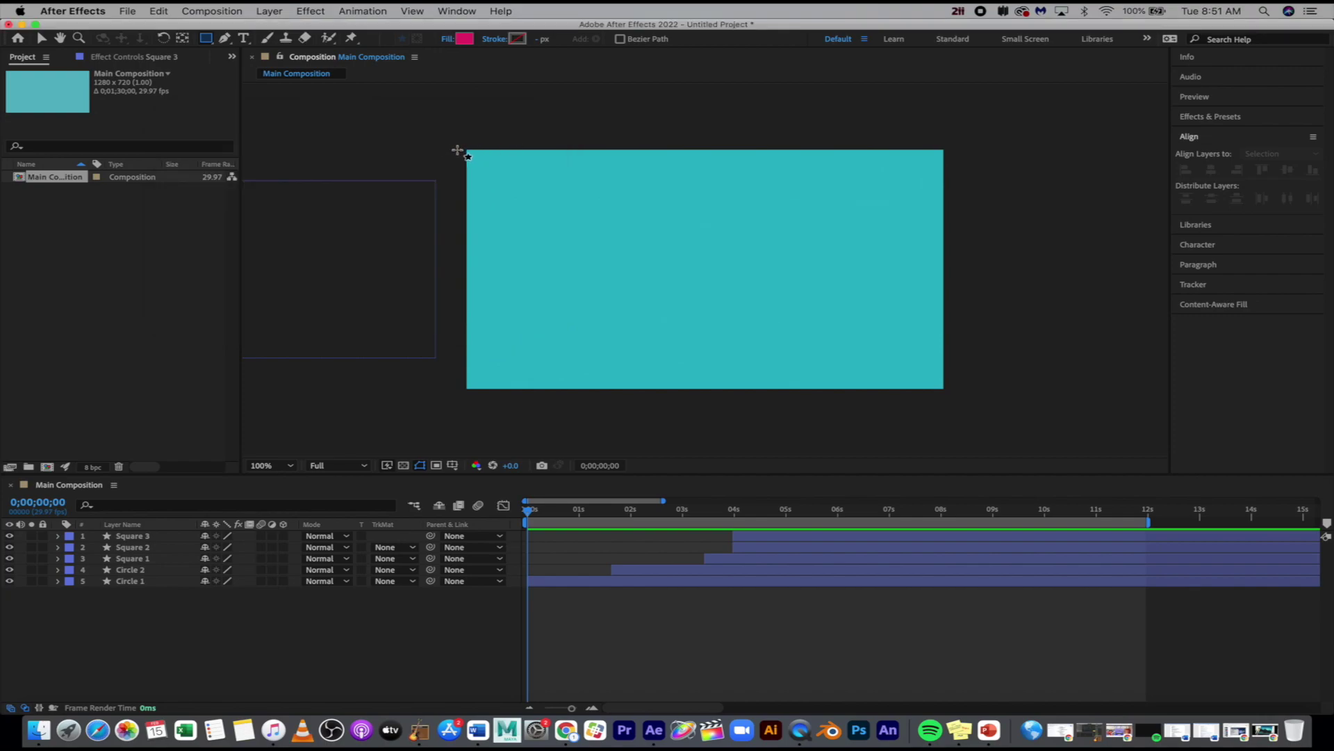
# - Draw a thin pink rectangle across the frame's full width along its top edge and rename its layer Stripe 1
pyautogui.moveTo(458, 148); pyautogui.dragTo(950, 167)
pyautogui.click(175, 538)
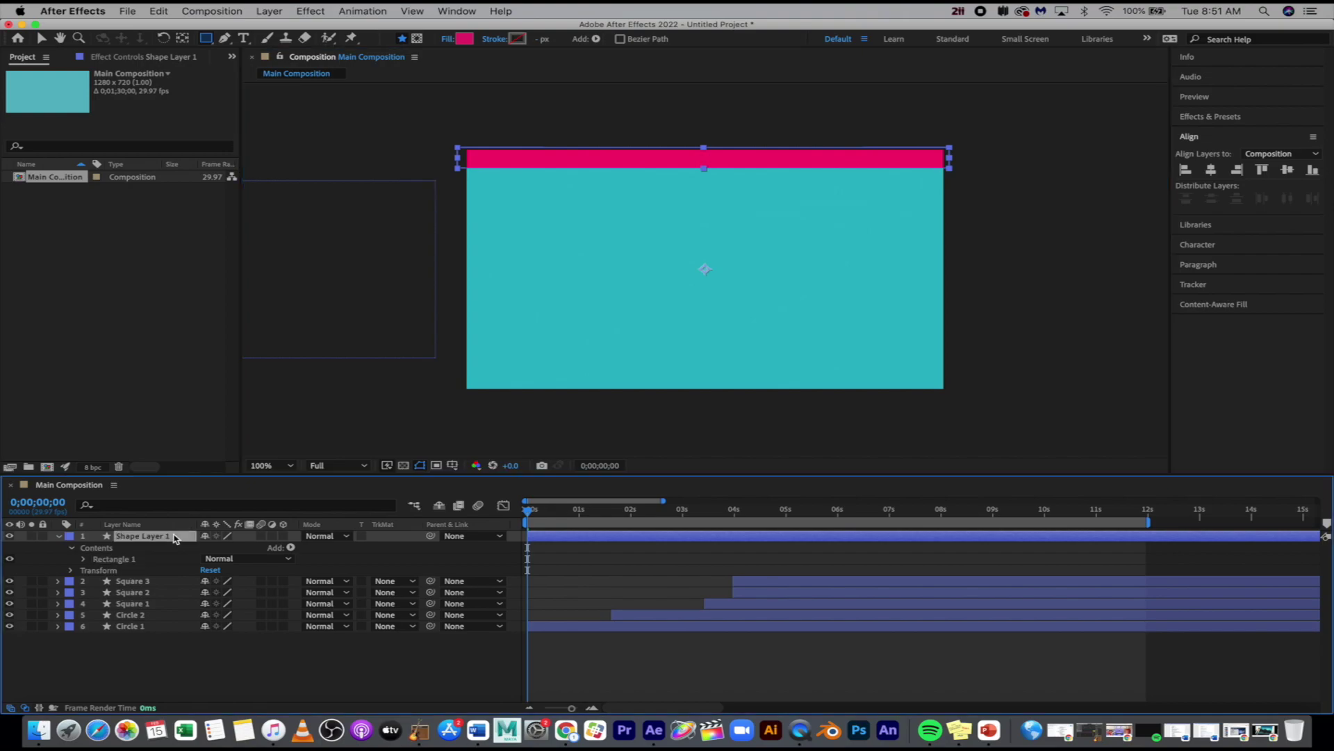
pyautogui.press('Return')
pyautogui.write('Stripe')
pyautogui.click(231, 682)
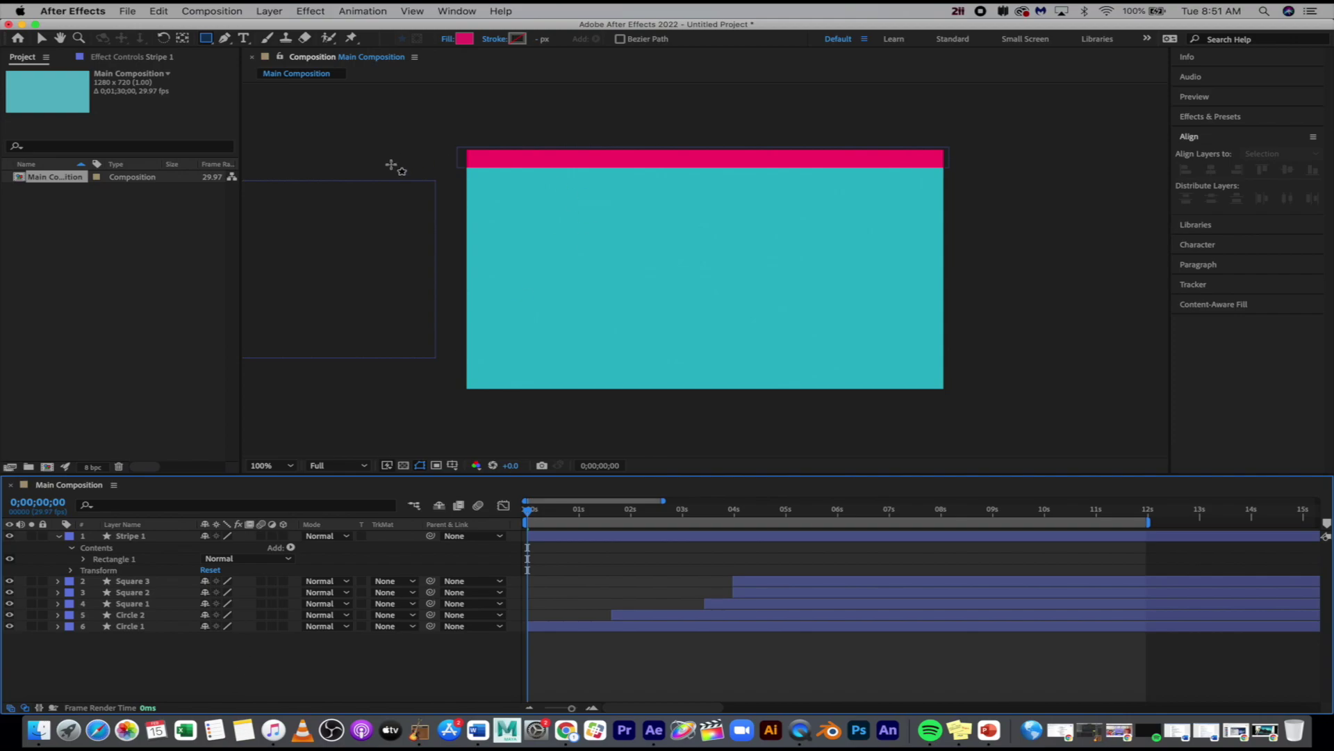
# - Keyframe Stripe 1's position at the first frame and move it off the frame's left side to X position -656
pyautogui.click(40, 39)
pyautogui.click(560, 163)
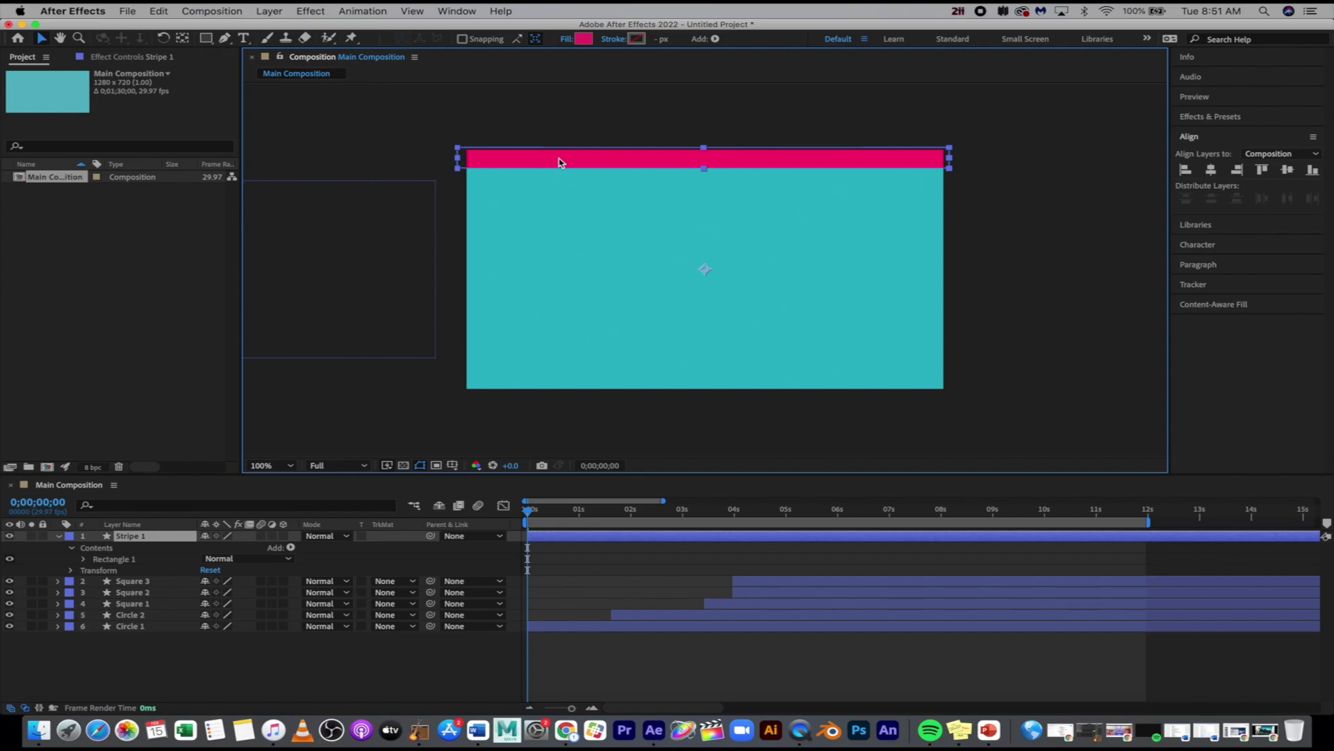
pyautogui.press('p')
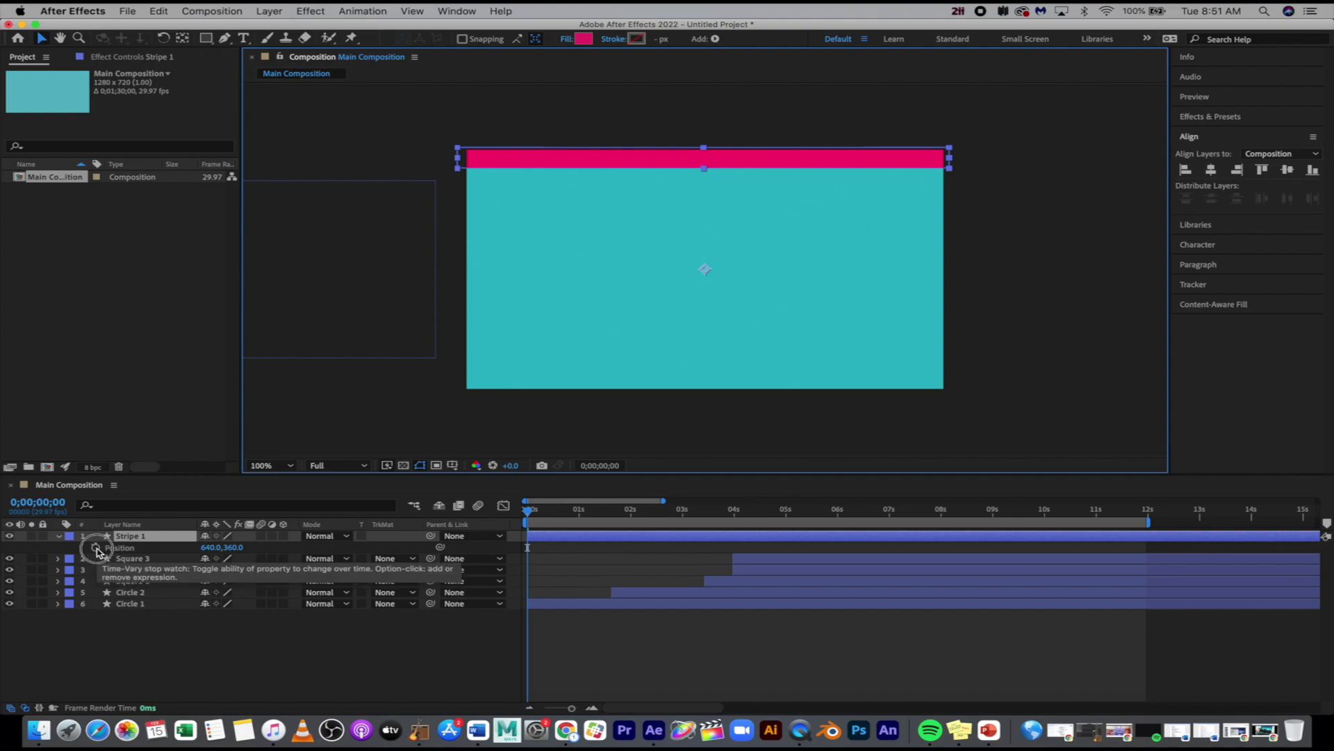
pyautogui.click(96, 548)
pyautogui.moveTo(643, 158); pyautogui.dragTo(214, 155)
pyautogui.moveTo(452, 157); pyautogui.dragTo(401, 161)
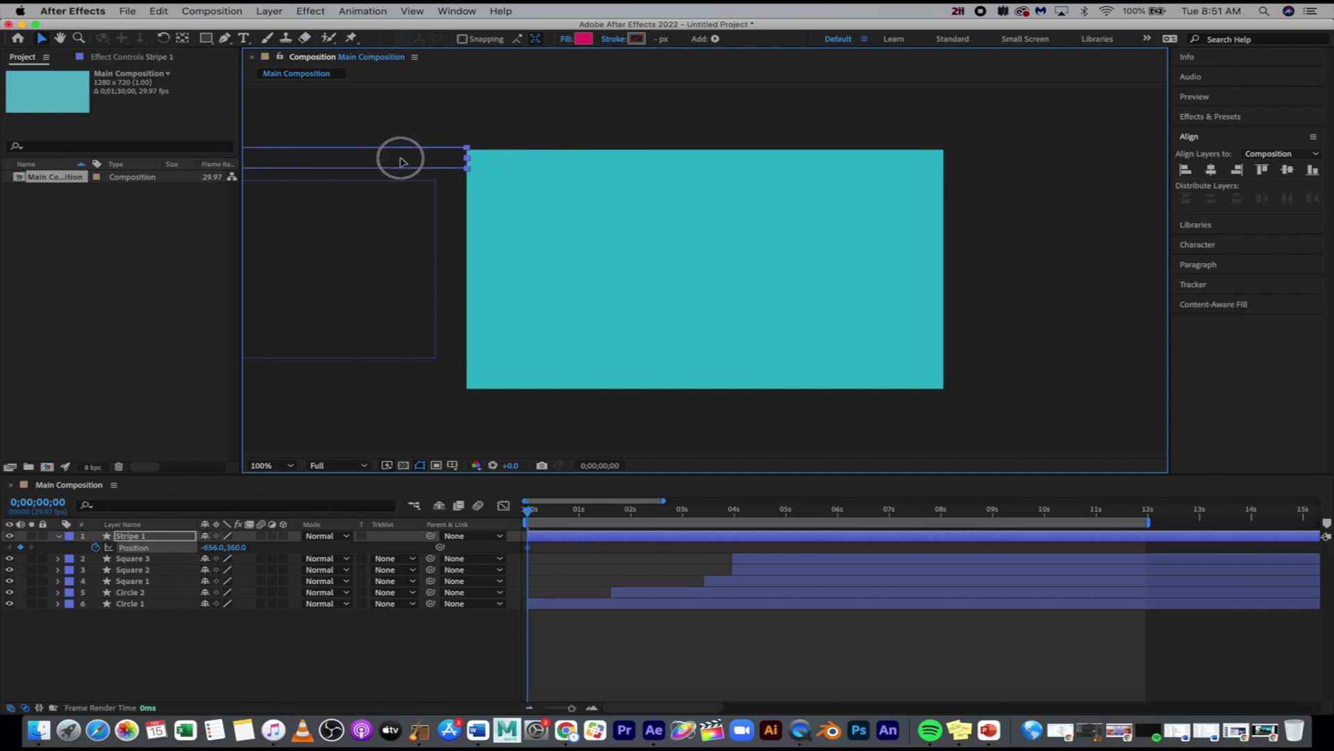
# - At 0;00;00;14, move Stripe 1 horizontally back across the frame's top edge to position 646, 360
pyautogui.moveTo(526, 514); pyautogui.dragTo(552, 515)
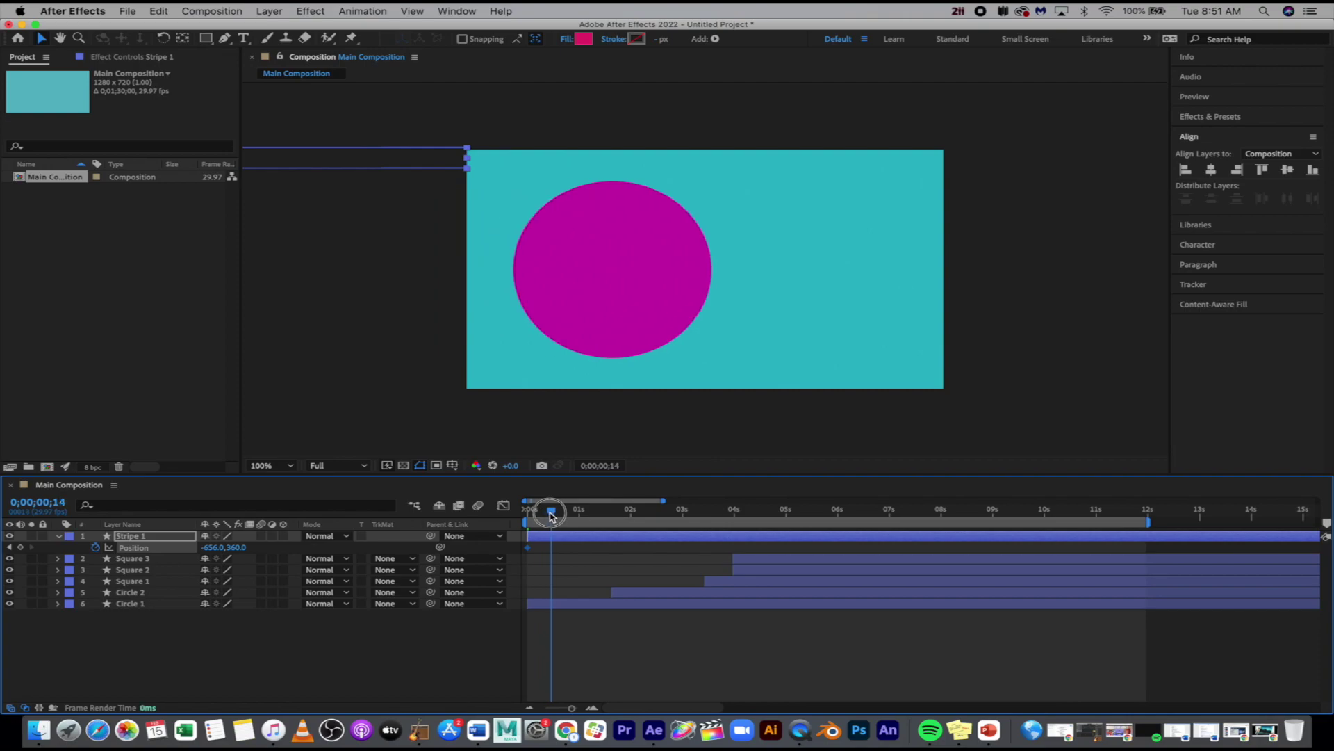
pyautogui.moveTo(346, 167); pyautogui.dragTo(825, 171)
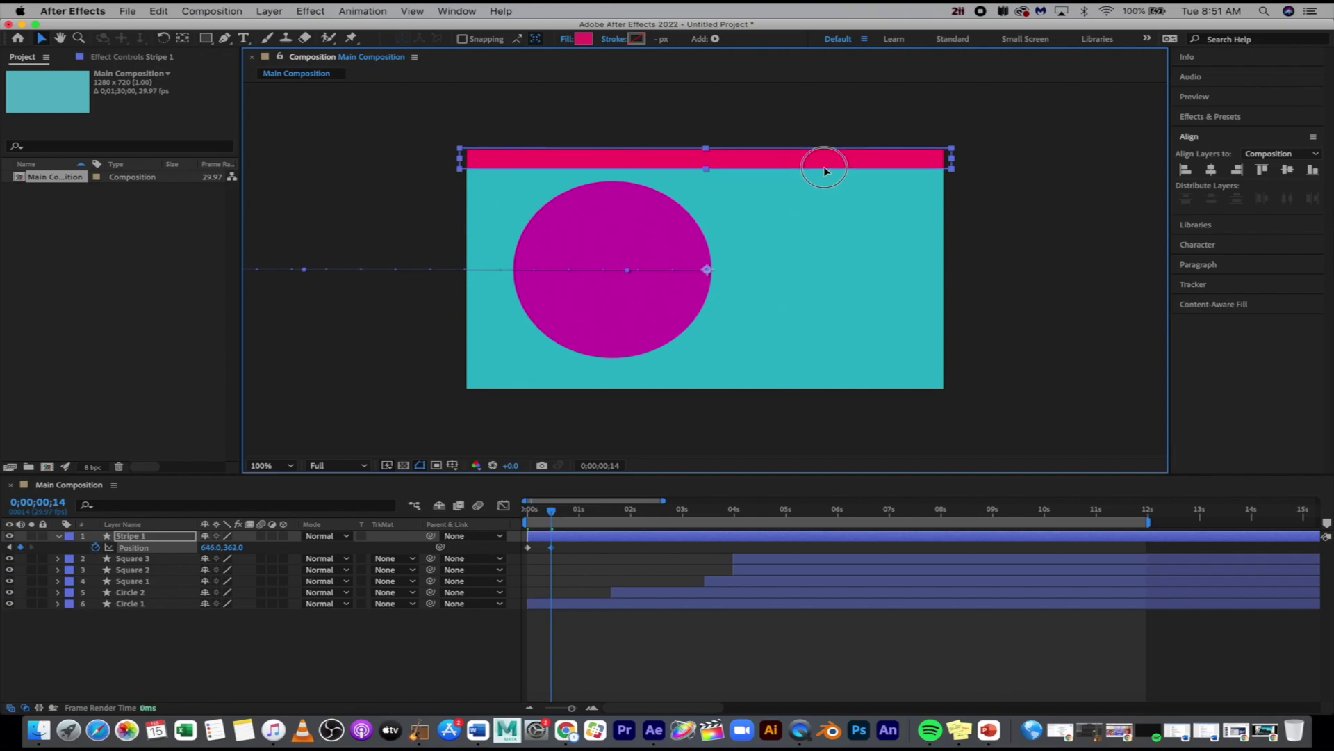
pyautogui.click(1289, 170)
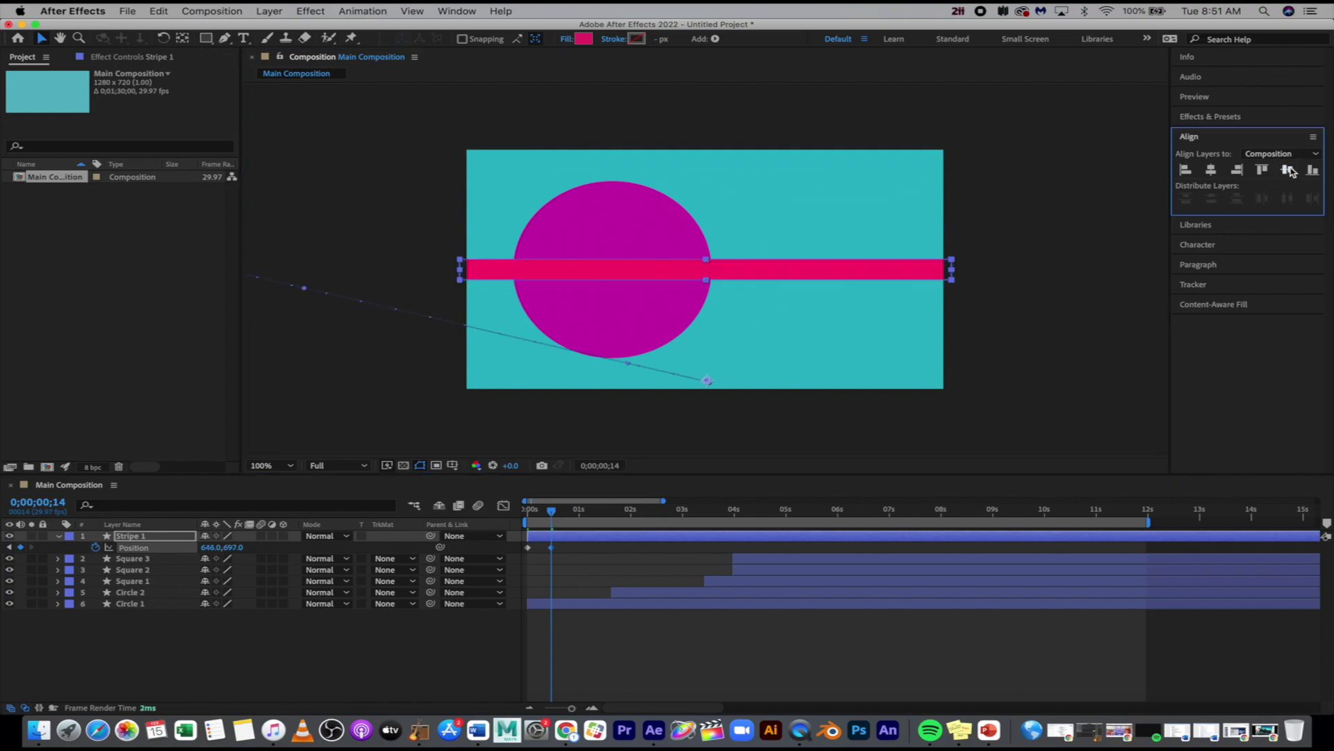
pyautogui.press('super+z')
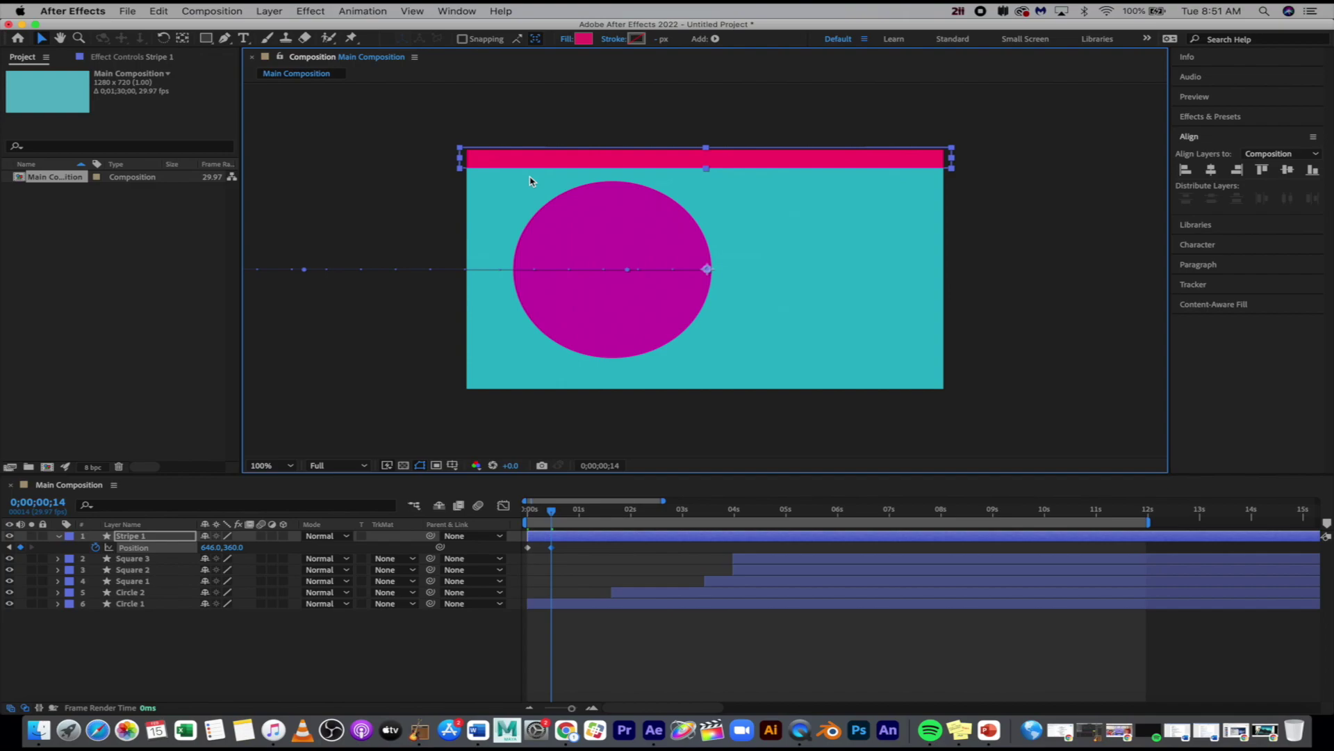
# - Pre-compose the Stripe 1 layer as "Slide in line", moving all attributes into the new composition
pyautogui.click(558, 541)
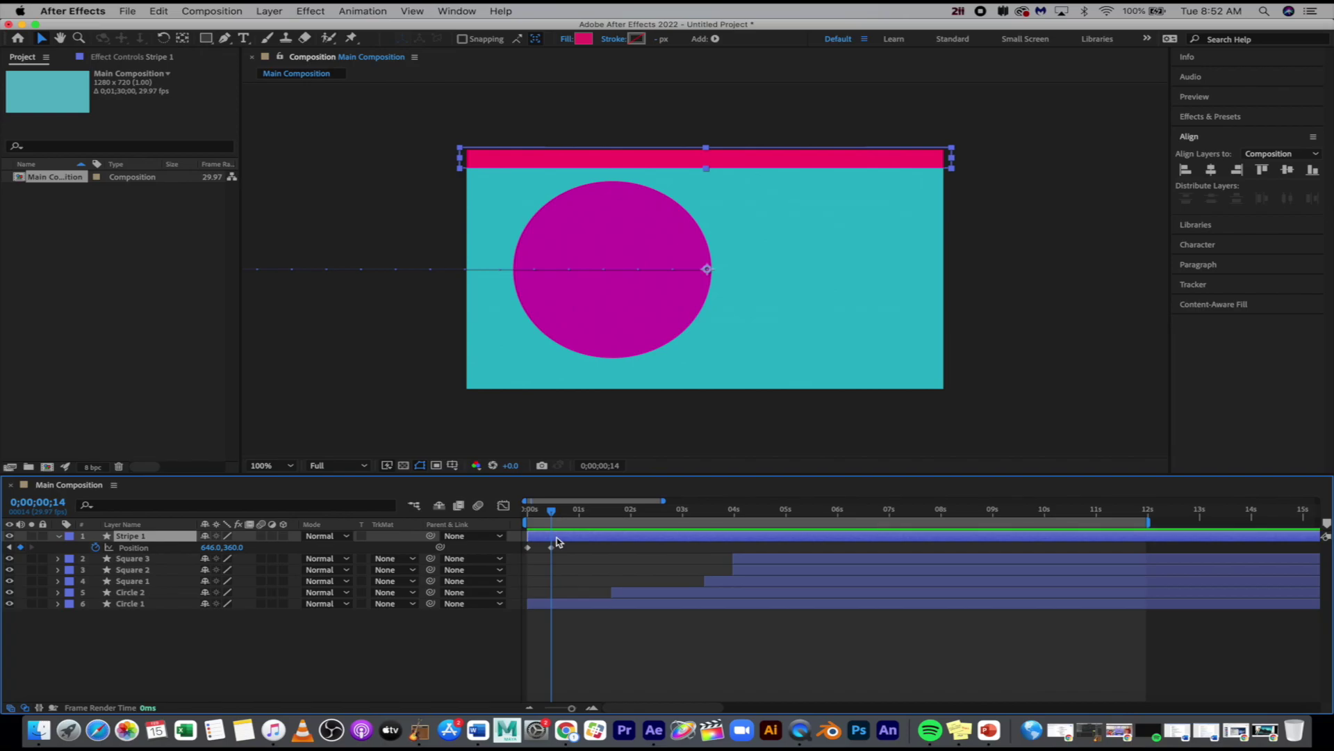
pyautogui.press('super+shift+c')
pyautogui.write('St')
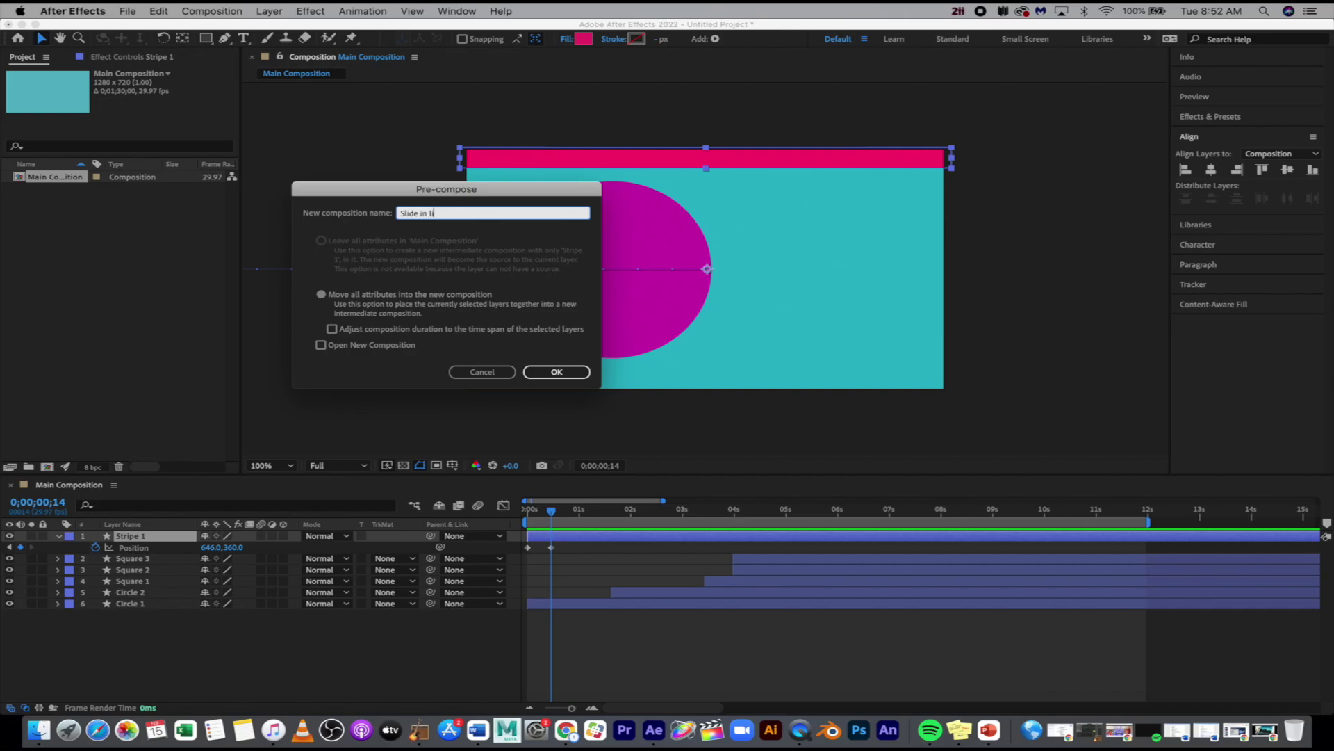
pyautogui.click(554, 372)
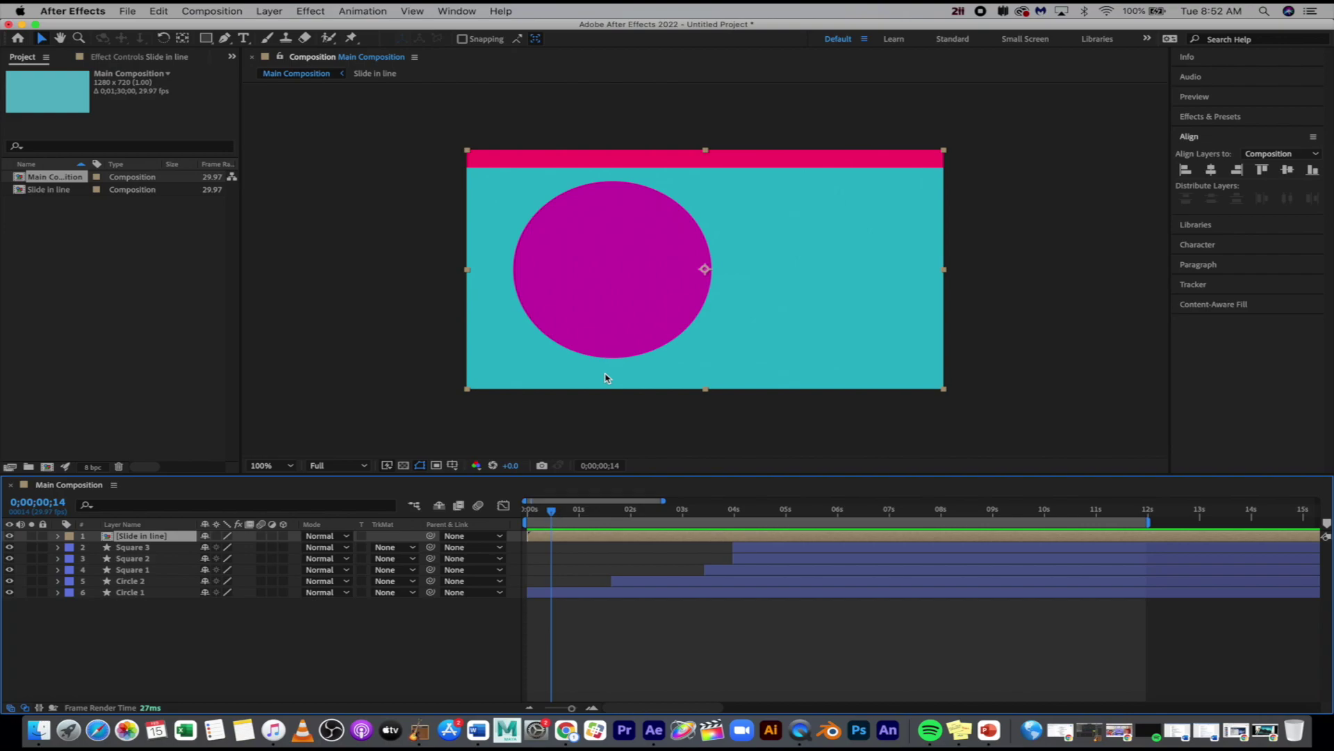
# - Duplicate the Slide in line layer and set the copy's Y position to 412, directly below the first stripe
pyautogui.press('super+d')
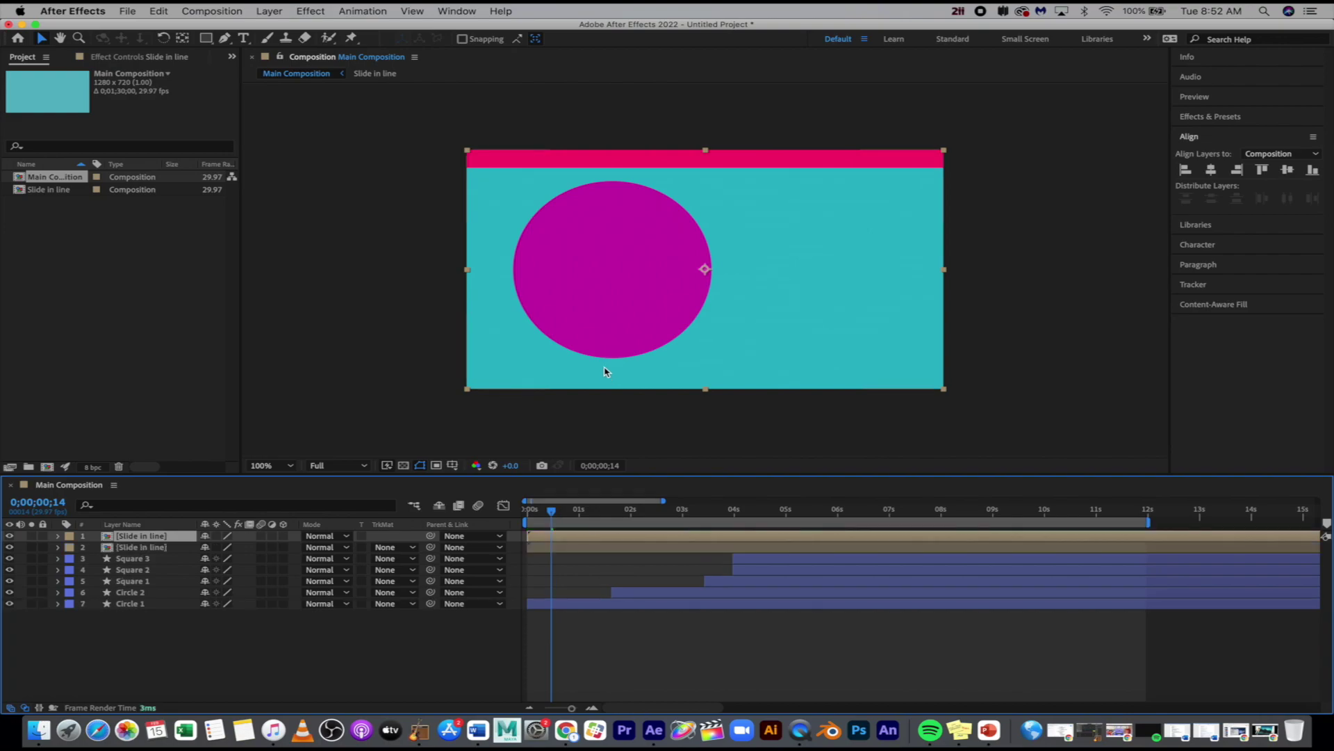
pyautogui.click(50, 191)
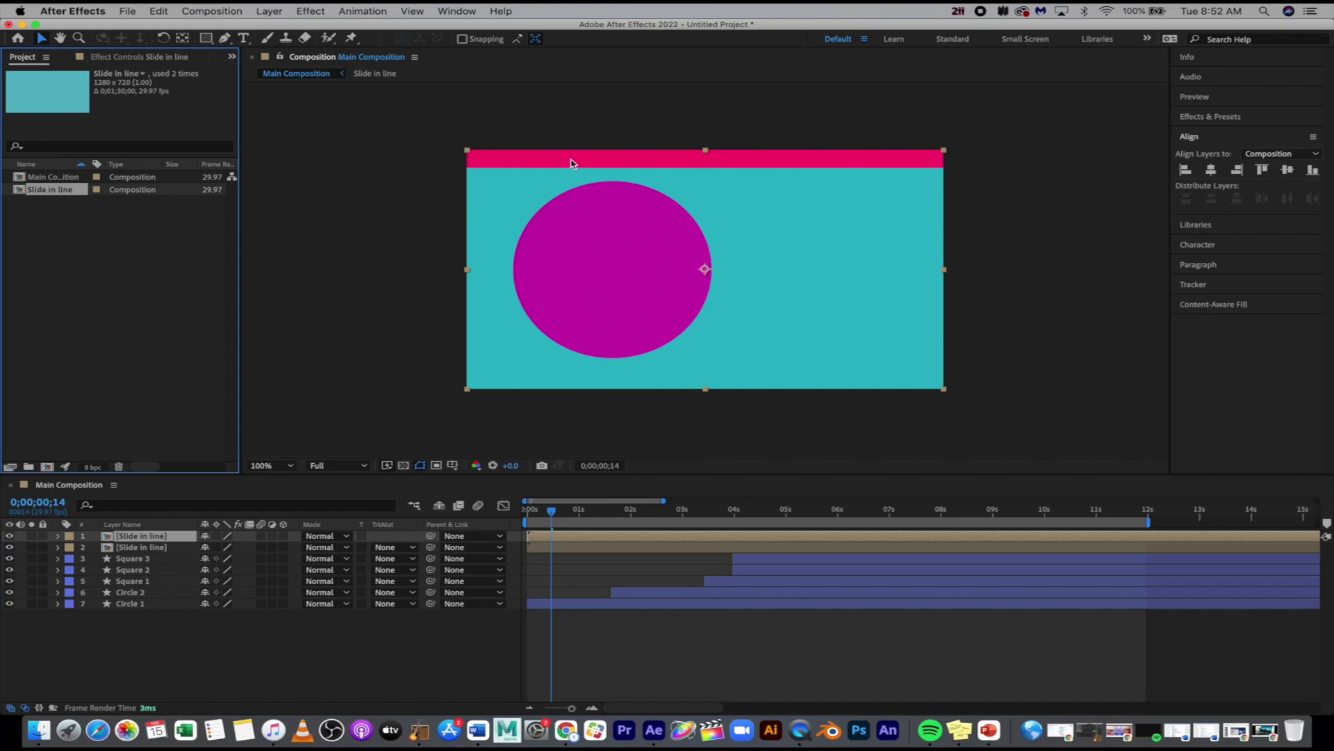
pyautogui.moveTo(571, 162); pyautogui.dragTo(571, 179)
pyautogui.press('super+z')
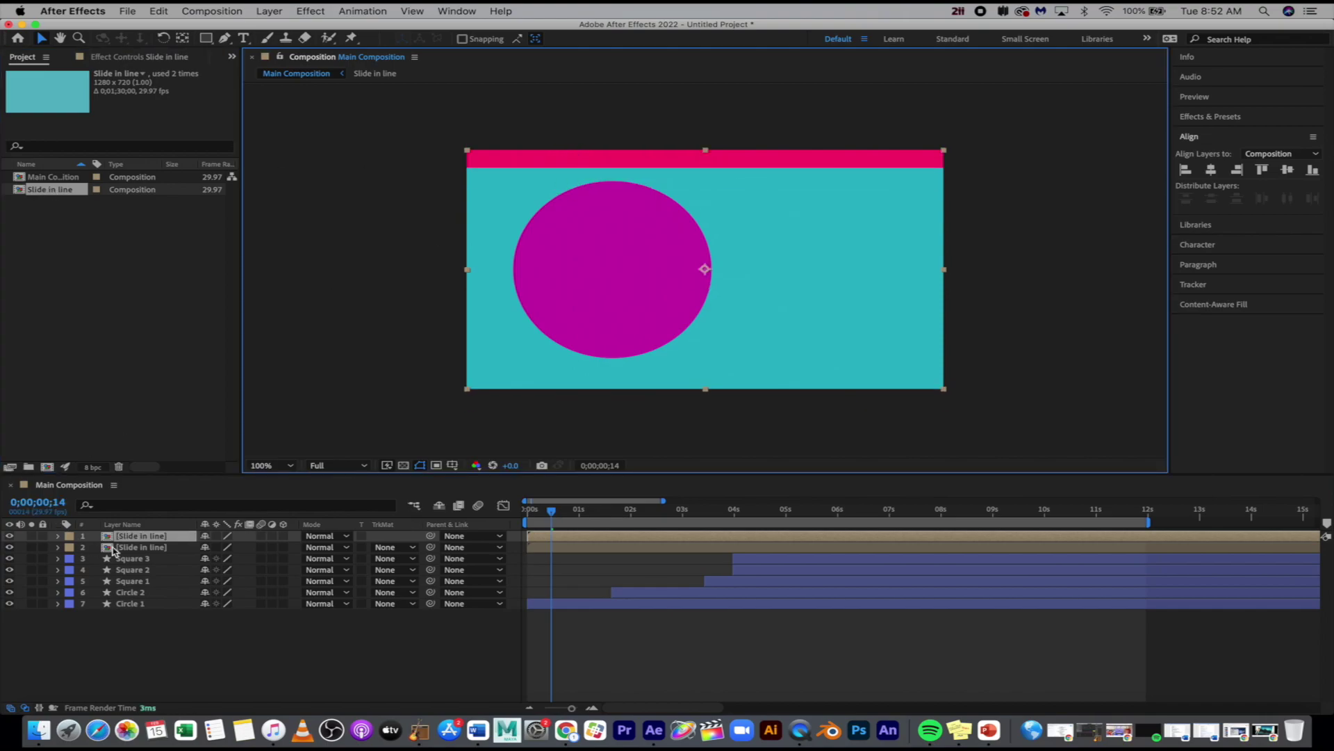
pyautogui.press('p')
pyautogui.moveTo(232, 547); pyautogui.dragTo(270, 547)
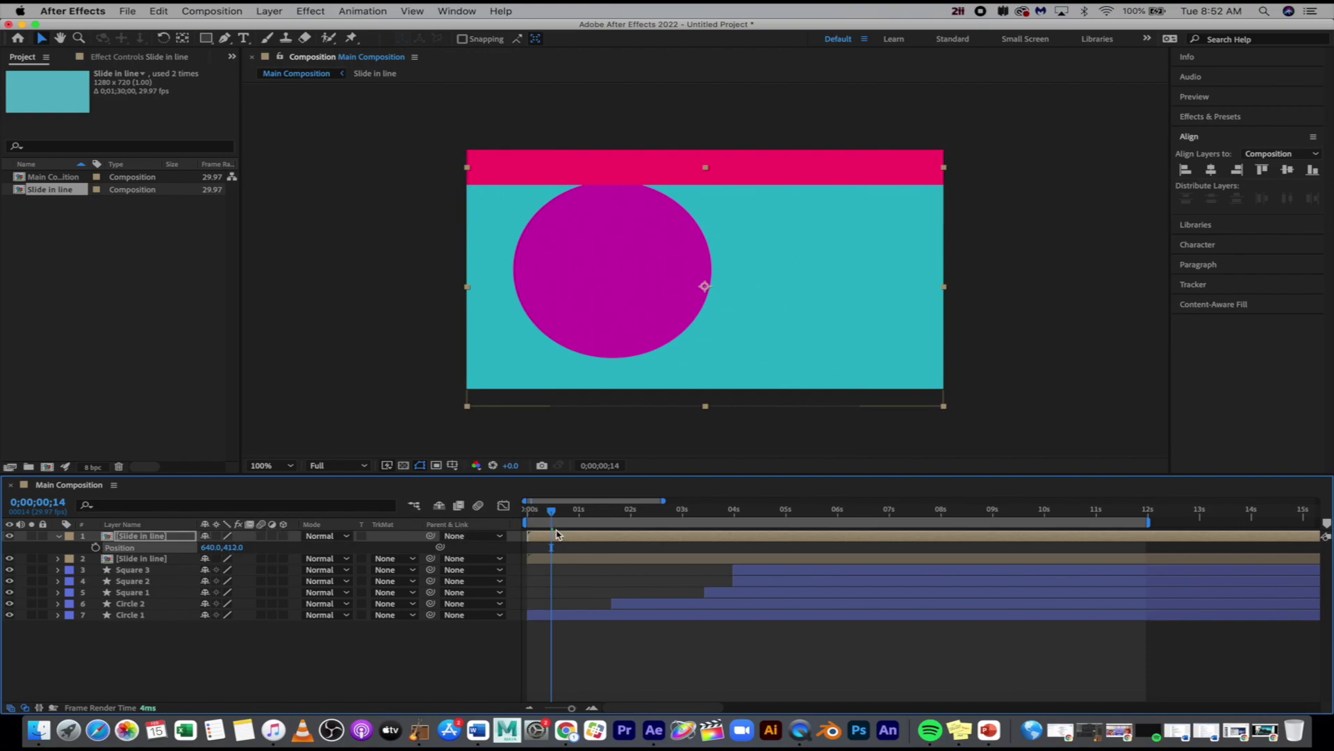
# - Add two more Slide in line duplicates below the previous stripe, at Y positions 465 and 518
pyautogui.press('super+d')
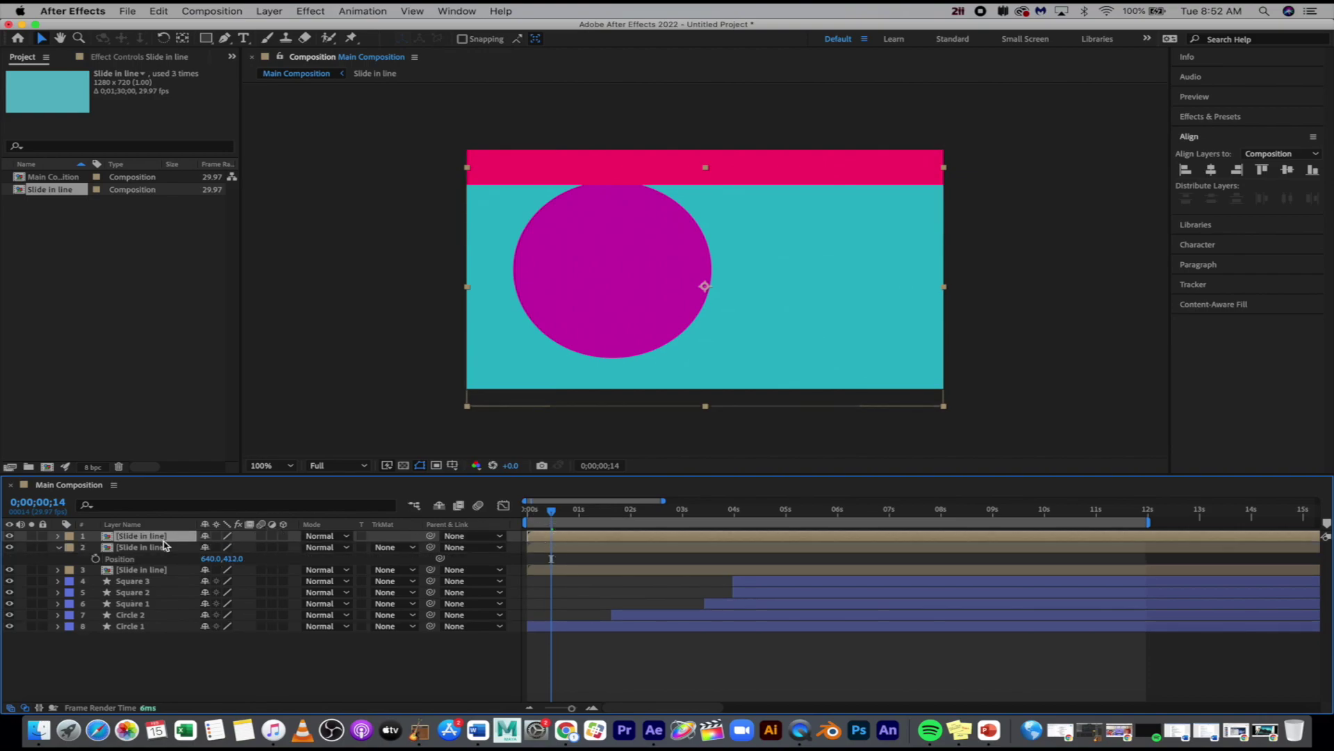
pyautogui.press('p')
pyautogui.moveTo(233, 547); pyautogui.dragTo(271, 552)
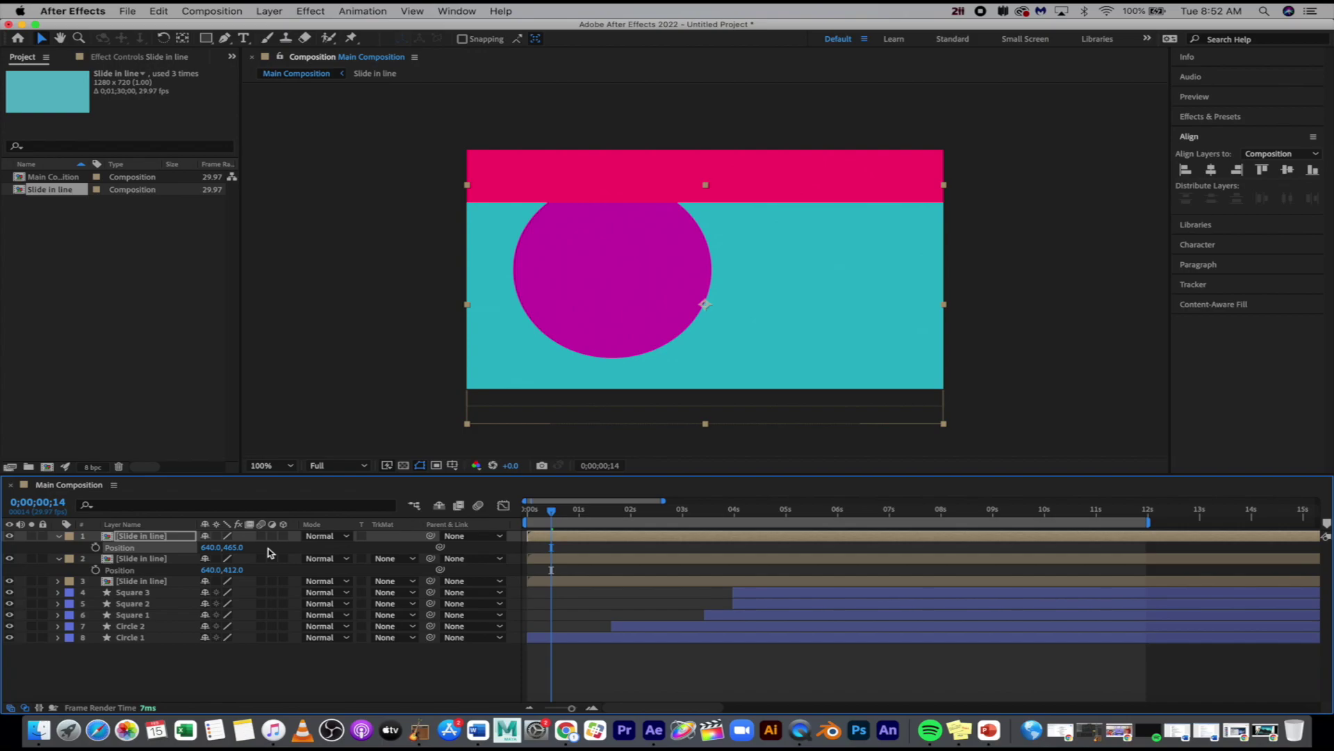
pyautogui.press('super+d')
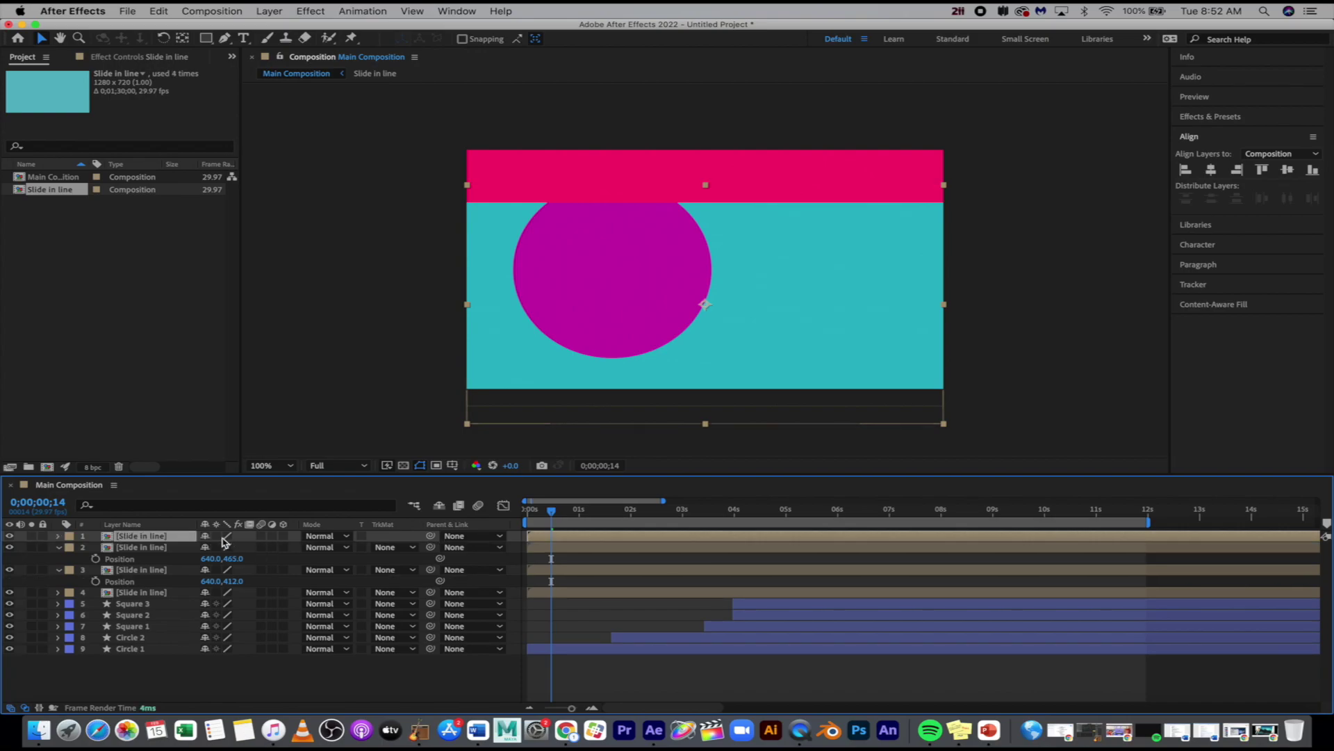
pyautogui.press('p')
pyautogui.moveTo(232, 547); pyautogui.dragTo(276, 551)
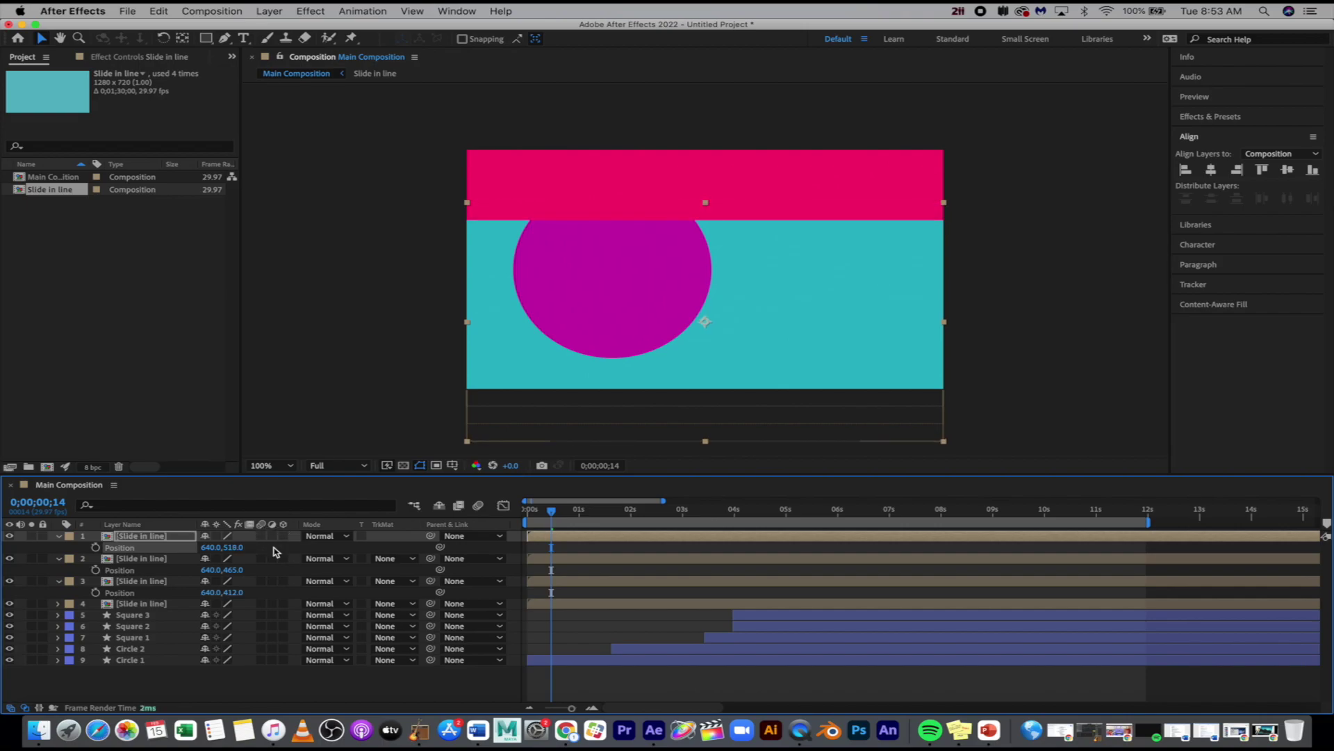
# - Duplicate the topmost Slide in line layer twice, placing the copies at Y positions 571 and 625
pyautogui.press('super+d')
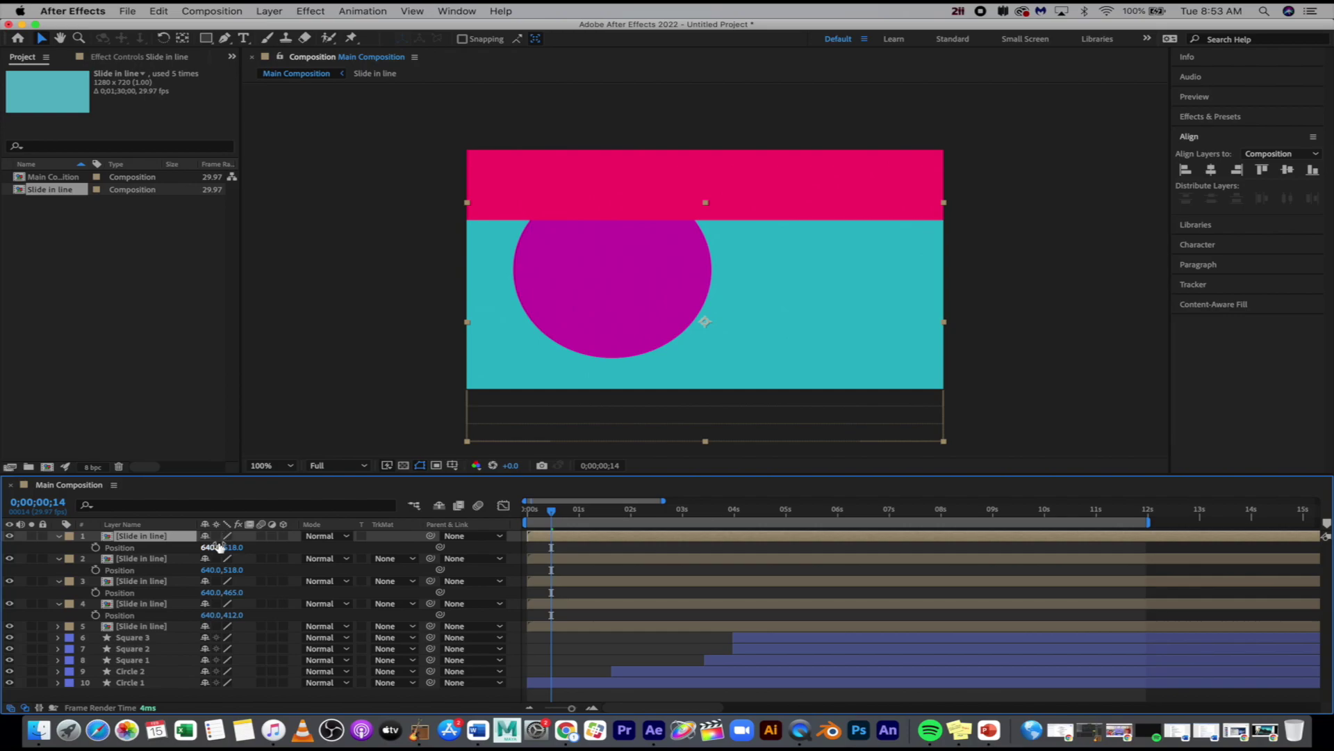
pyautogui.moveTo(226, 547); pyautogui.dragTo(271, 549)
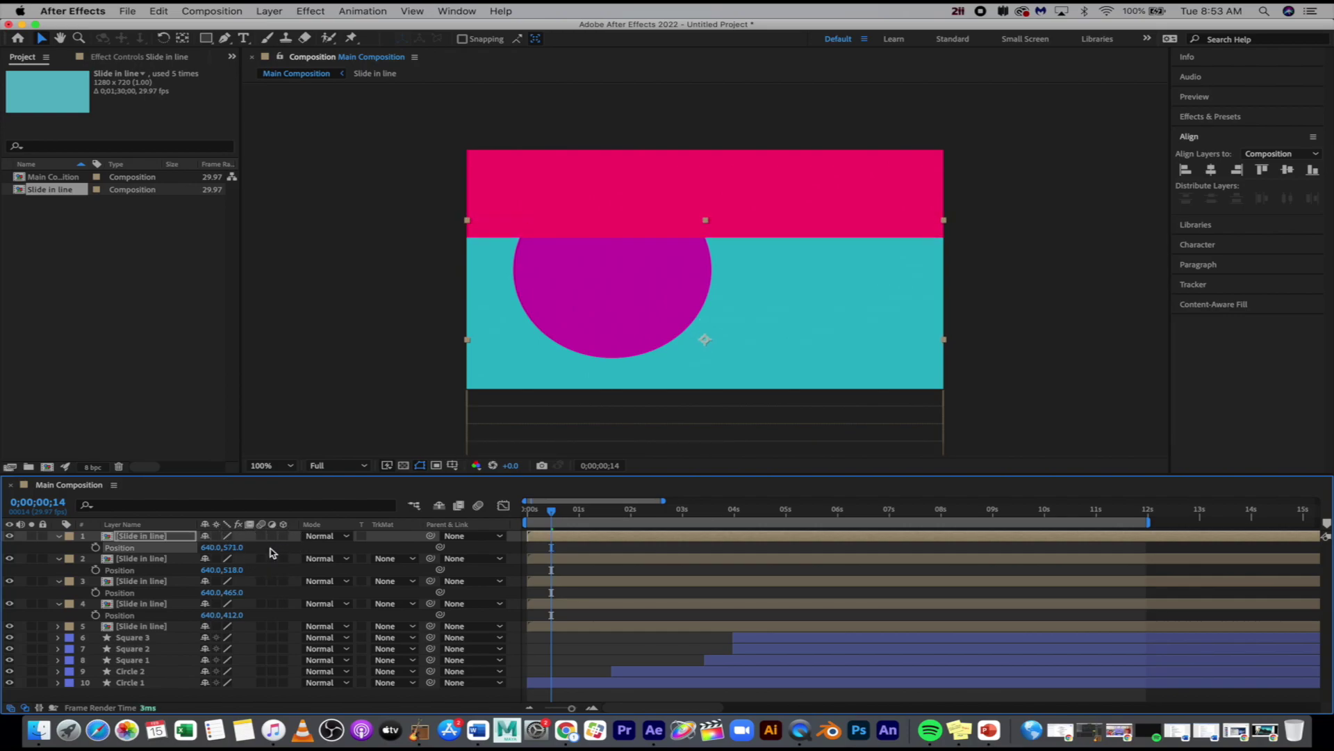
pyautogui.press('super+d')
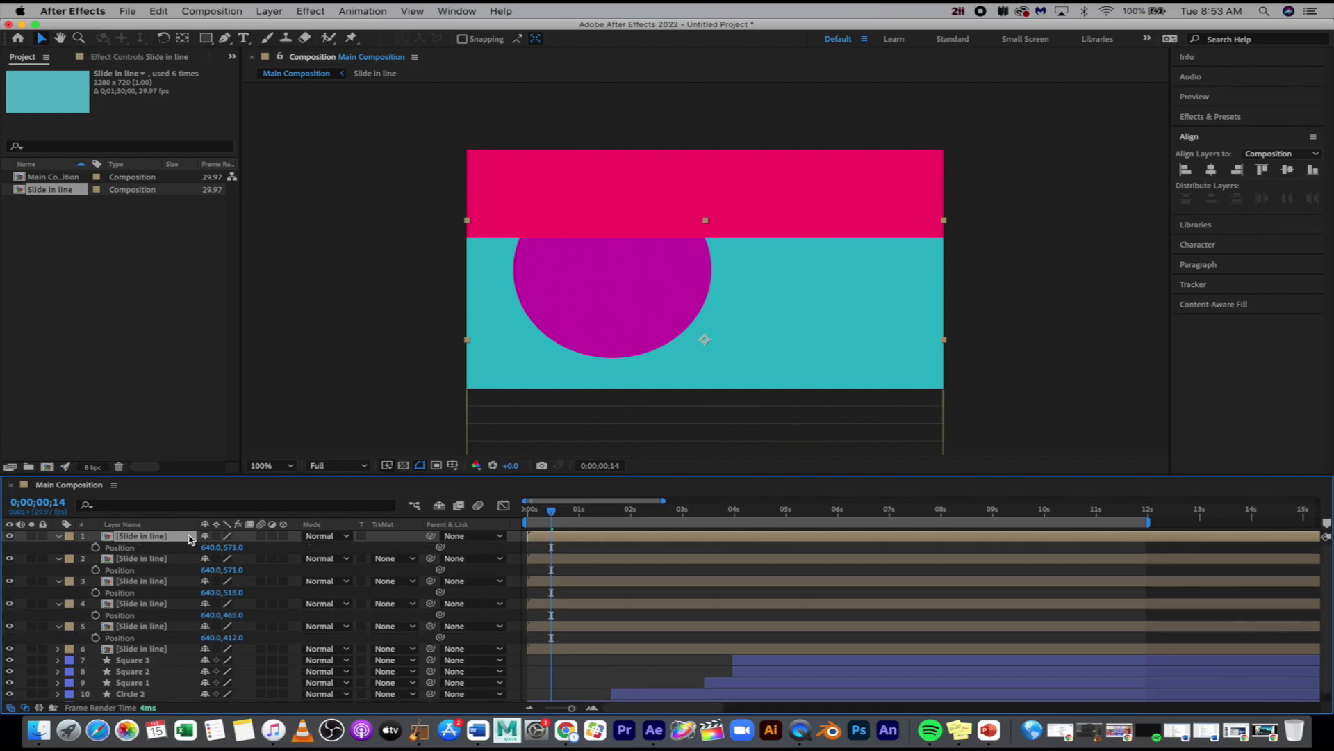
pyautogui.moveTo(235, 549); pyautogui.dragTo(275, 553)
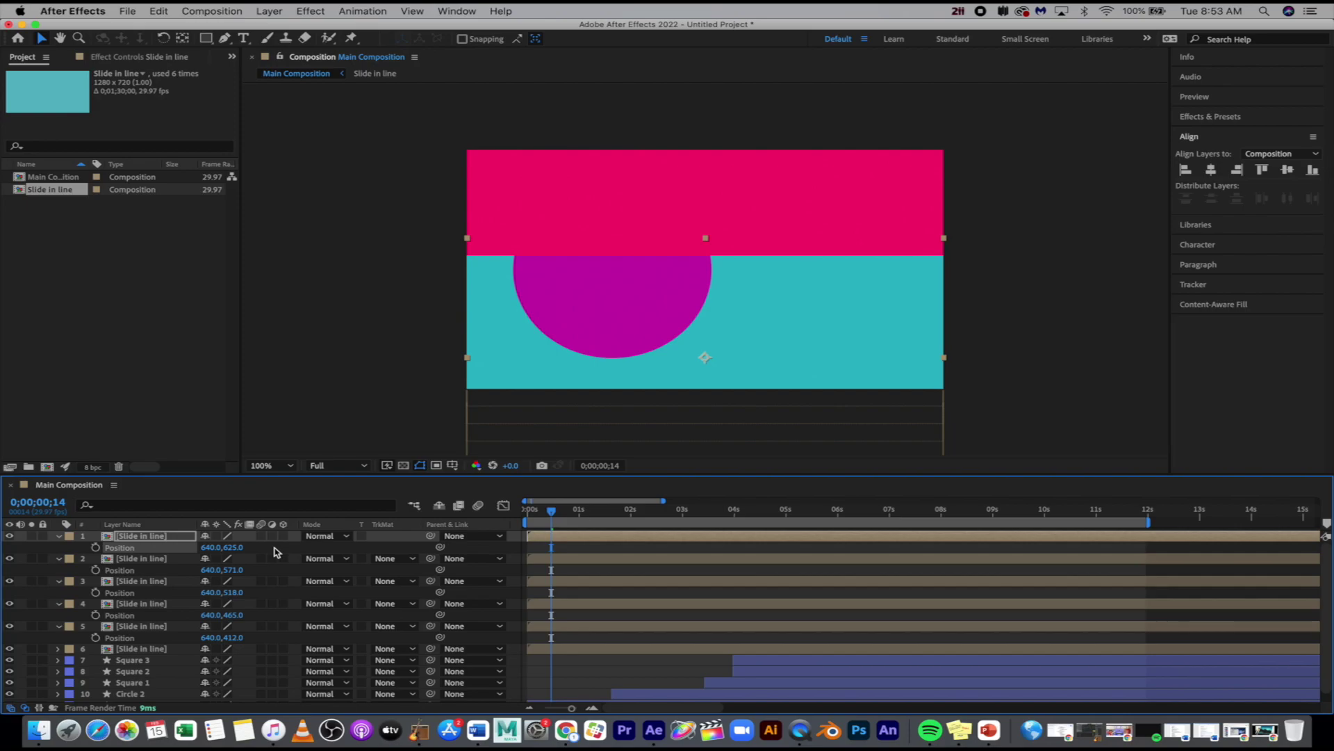
# - Continue the stack of stripes with two Slide in line duplicates at Y positions 677 and 730
pyautogui.press('super+d')
pyautogui.press('p')
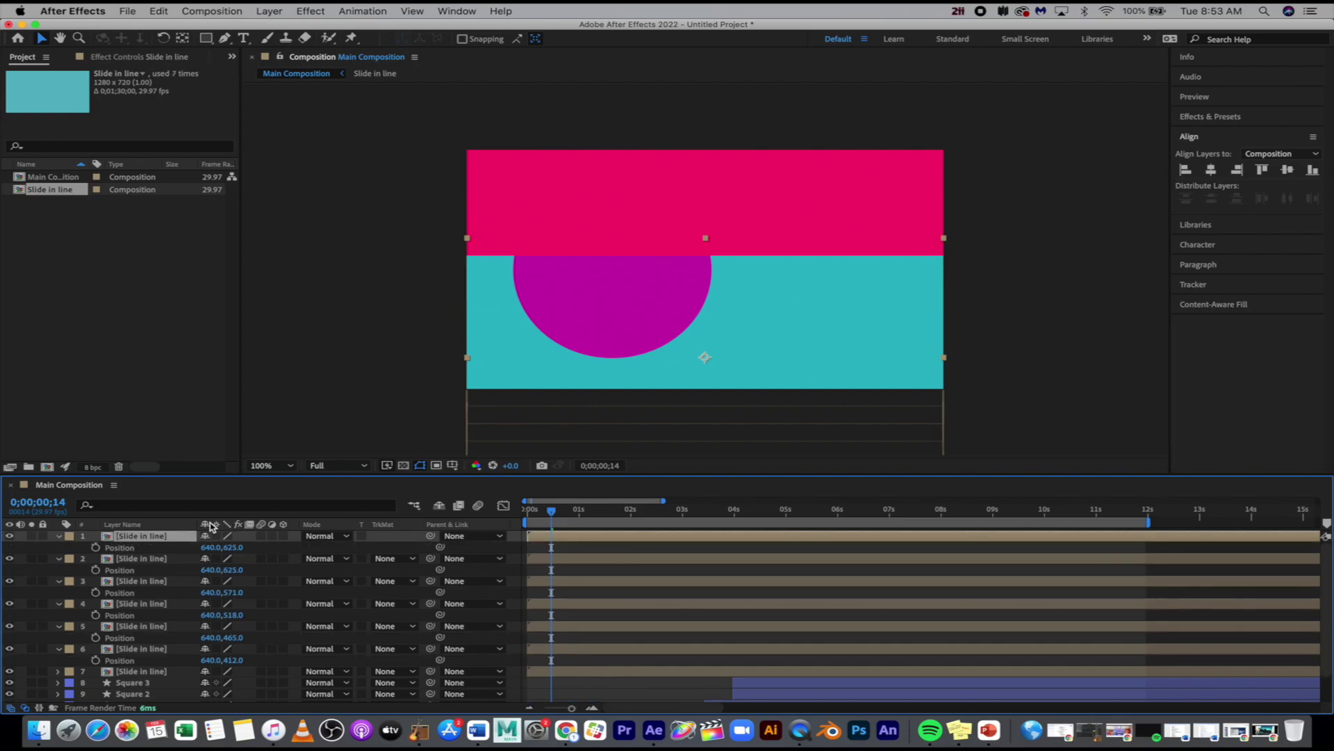
pyautogui.moveTo(232, 553); pyautogui.dragTo(273, 552)
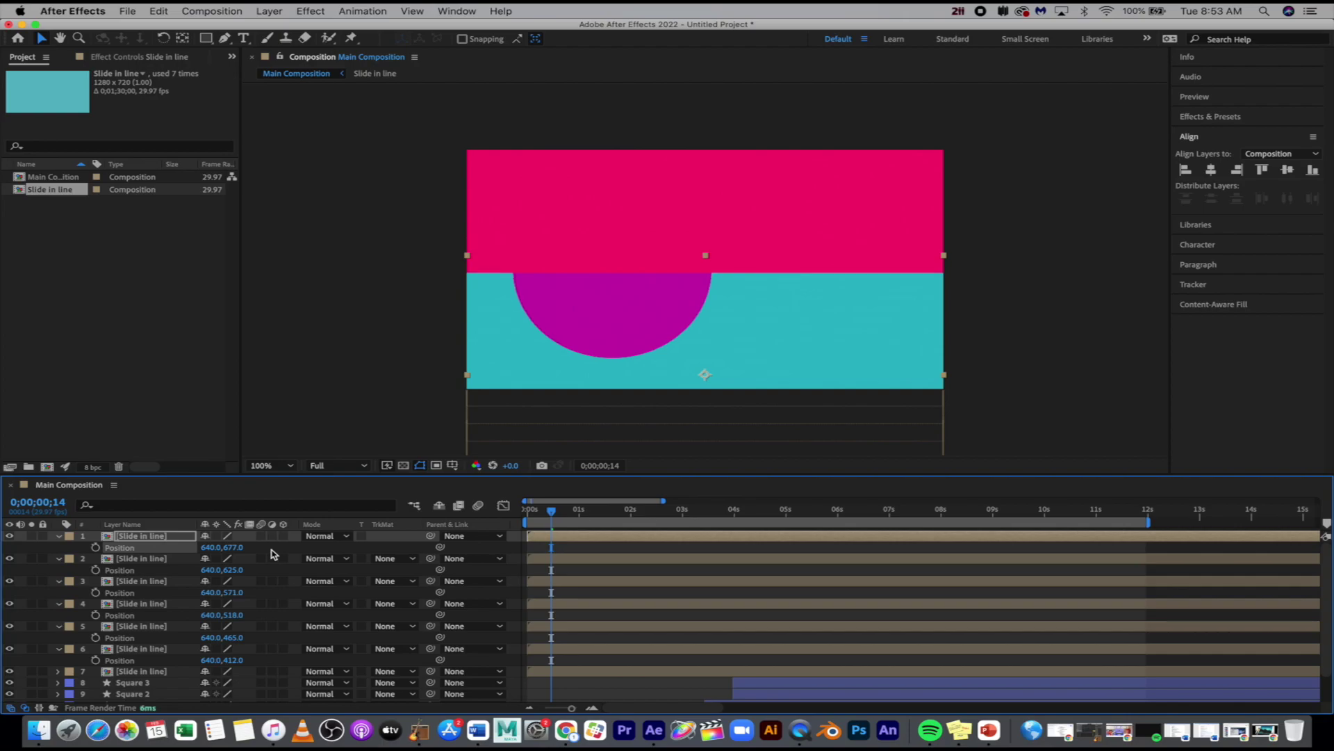
pyautogui.press('super+d')
pyautogui.press('p')
pyautogui.moveTo(231, 549); pyautogui.dragTo(268, 556)
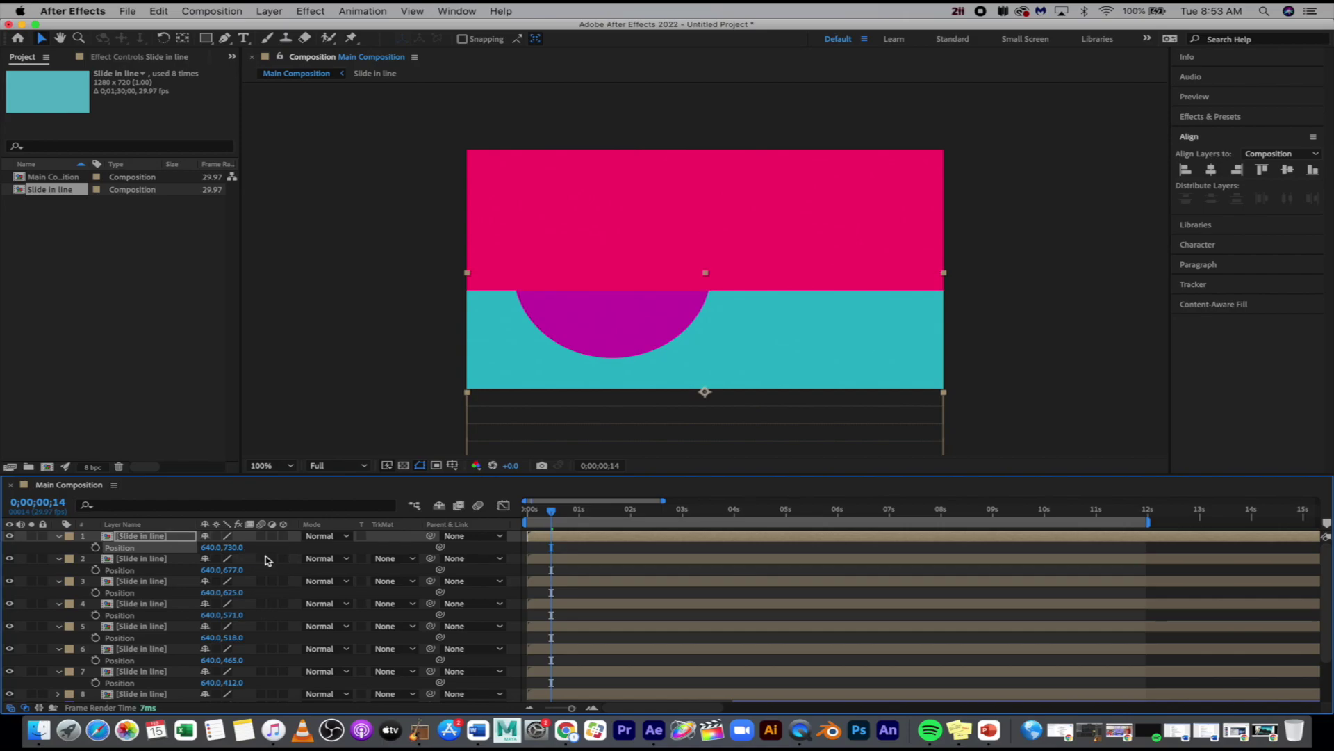
# - Create two further Slide in line duplicates and move them down to Y positions 782 and 836
pyautogui.press('super+d')
pyautogui.press('p')
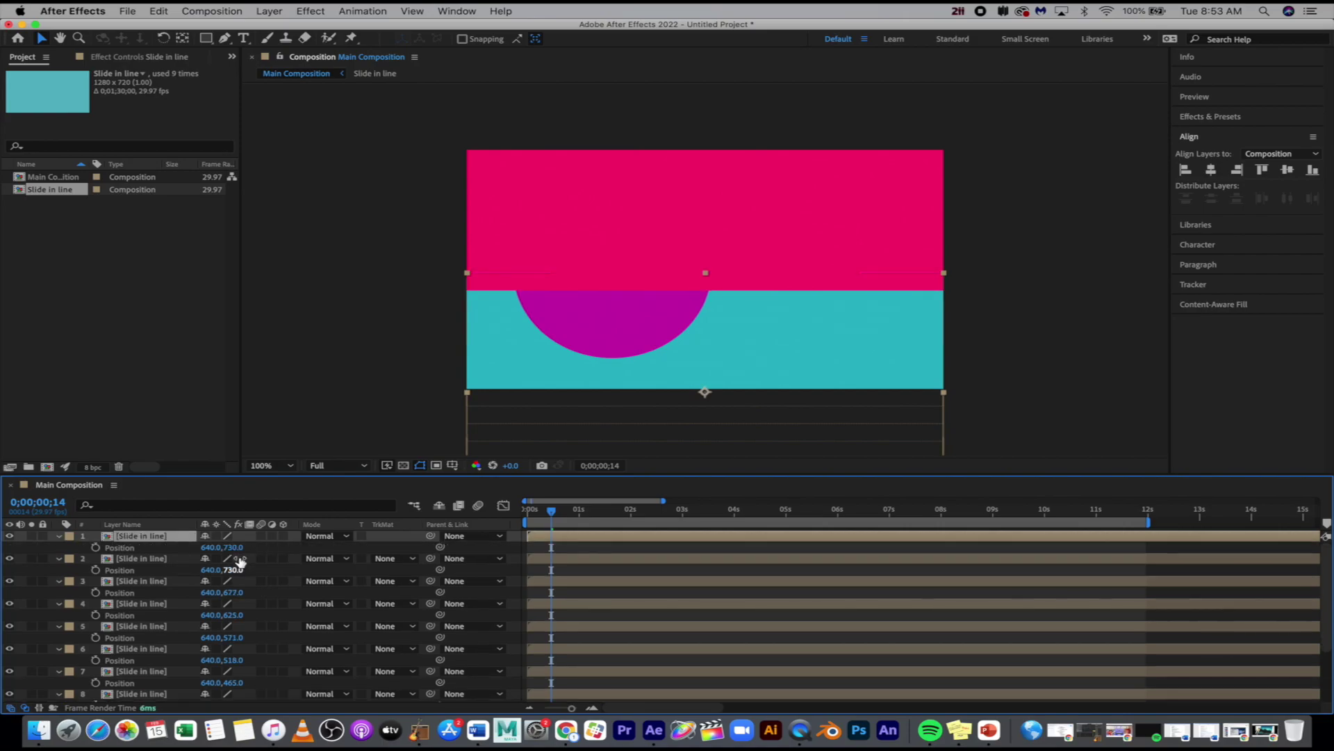
pyautogui.moveTo(233, 548); pyautogui.dragTo(275, 547)
pyautogui.hotkey('ctrl', 'd')
pyautogui.moveTo(229, 548); pyautogui.dragTo(271, 552)
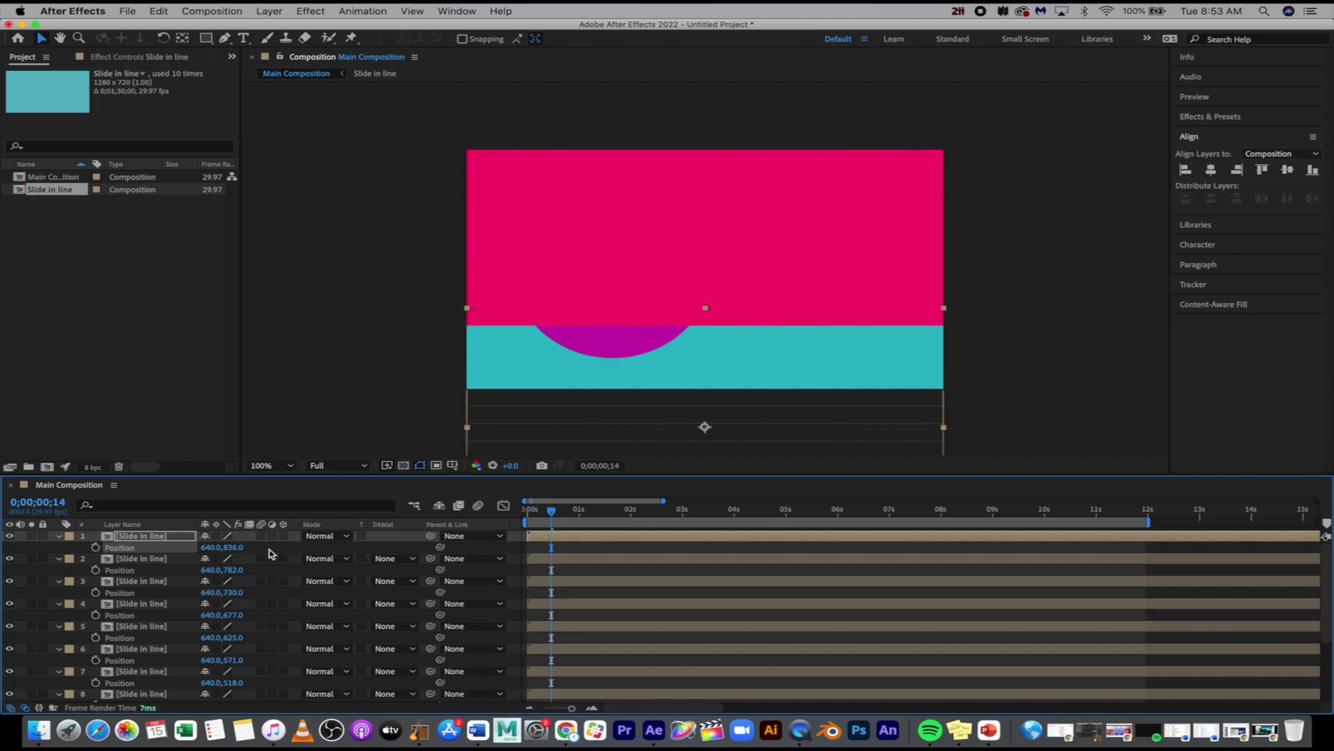
# - Fill the rest of the frame with four Slide in line duplicates at Y positions 889, 941, 995 and 1049
pyautogui.press('super+d')
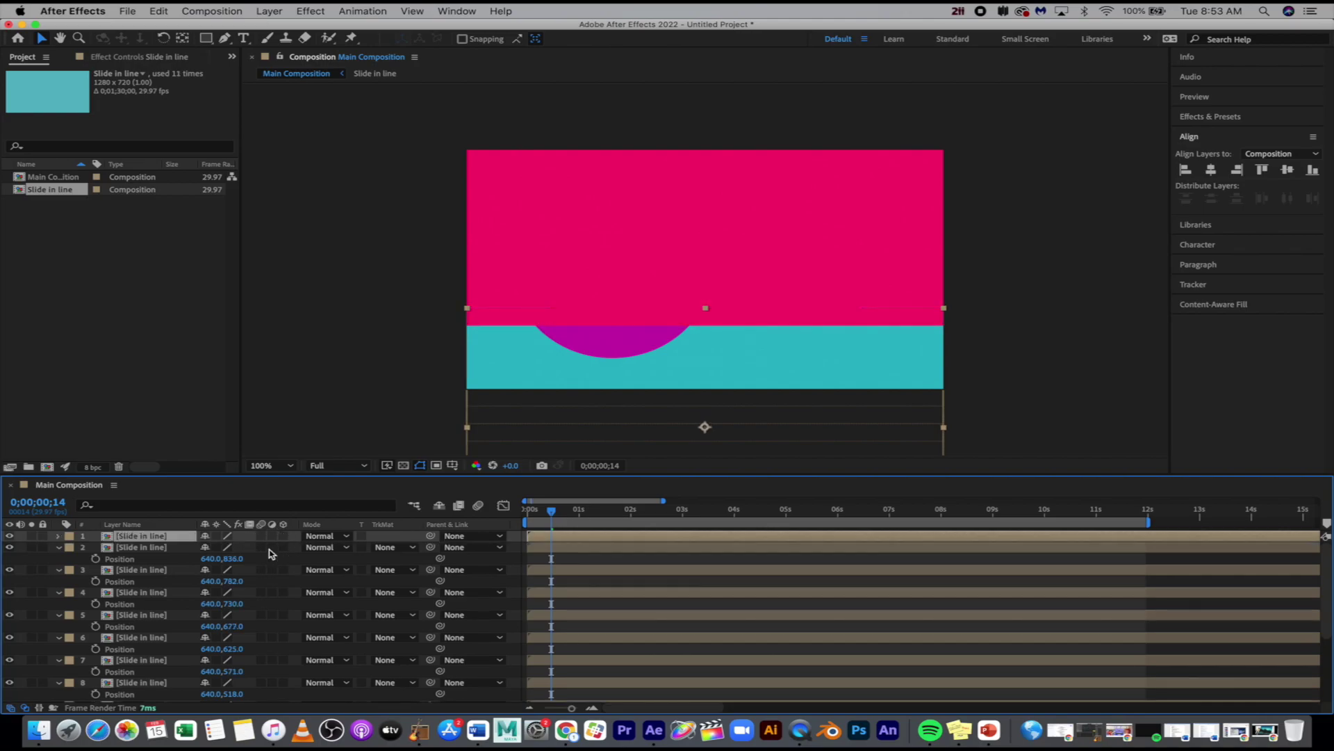
pyautogui.press('p')
pyautogui.moveTo(235, 549); pyautogui.dragTo(268, 551)
pyautogui.press('super+d')
pyautogui.press('p')
pyautogui.press('super+d')
pyautogui.press('p')
pyautogui.press('super+d')
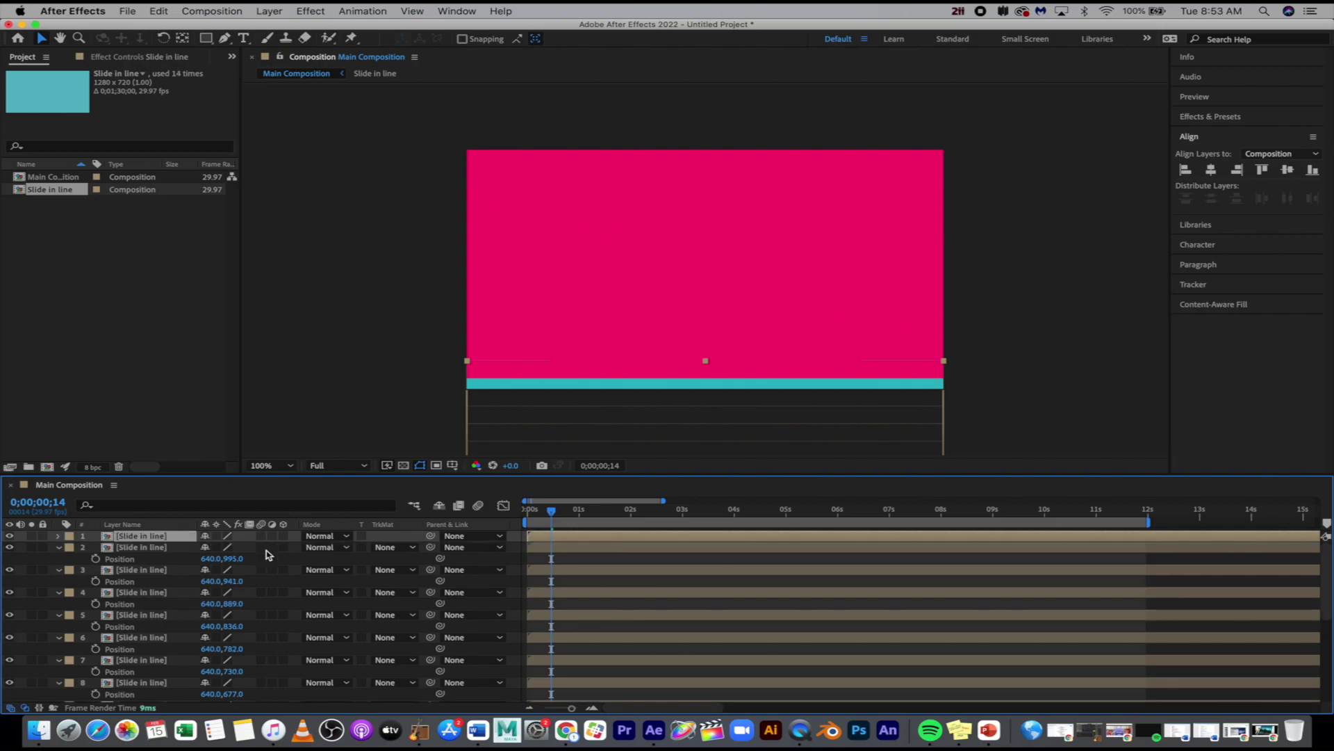
pyautogui.moveTo(233, 547); pyautogui.dragTo(271, 554)
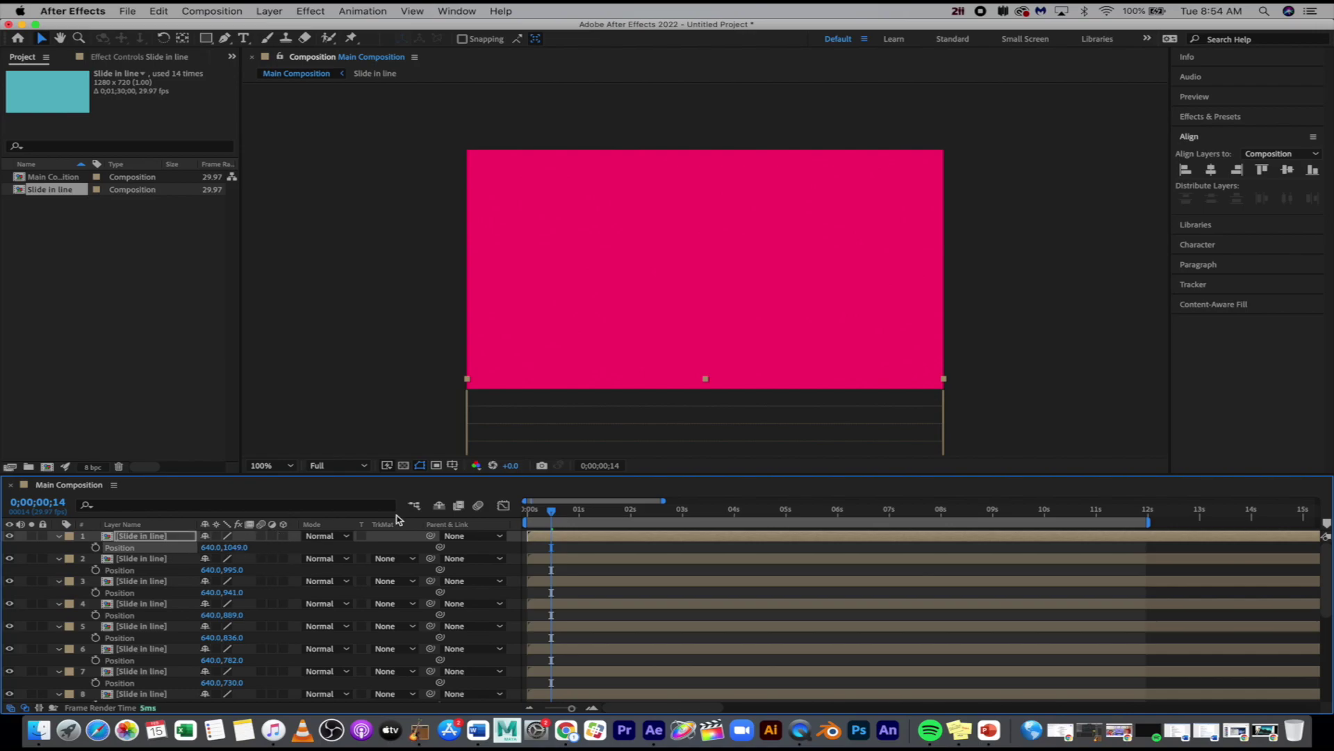
# - Return to the first frame and stagger the starts of Slide in line layers 13 up to 9 from about 0.3 to 1.1 seconds
pyautogui.moveTo(553, 515); pyautogui.dragTo(526, 515)
pyautogui.scroll(-2, 614, 626)
pyautogui.scroll(-2, 614, 626)
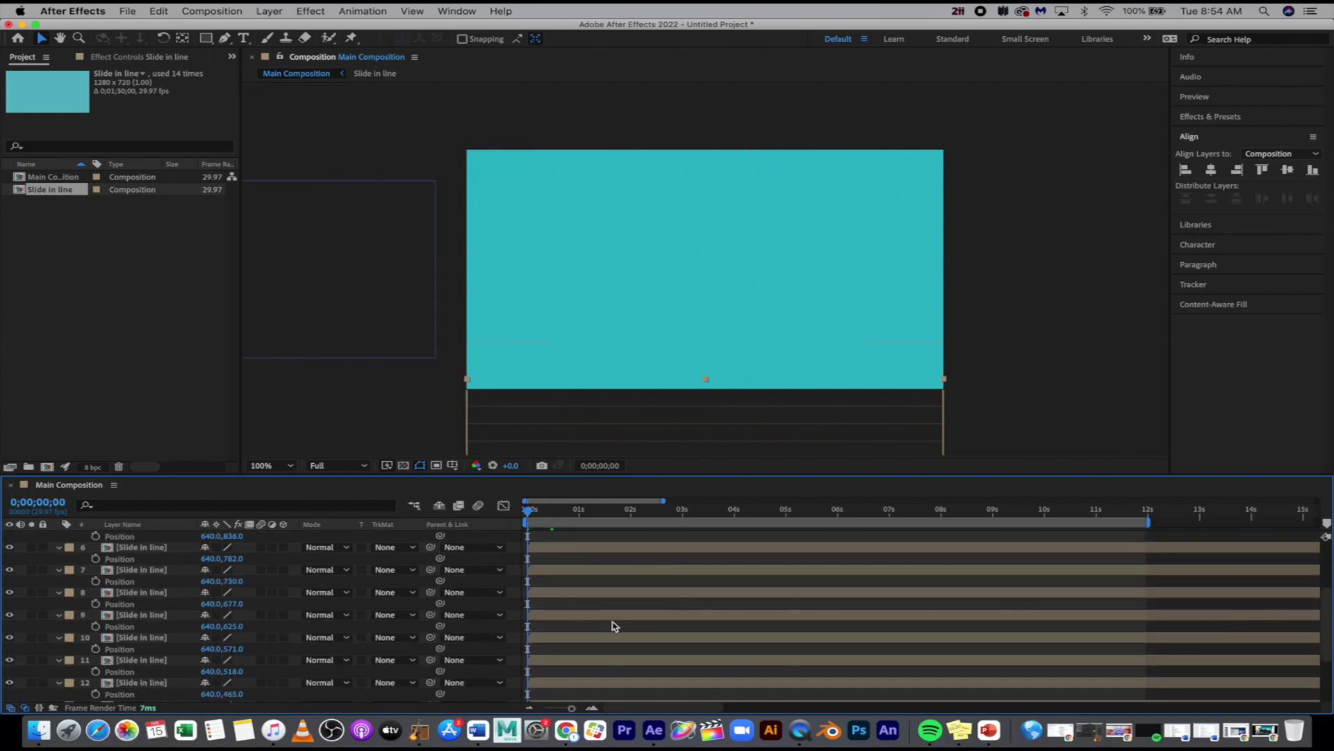
pyautogui.scroll(-2, 614, 626)
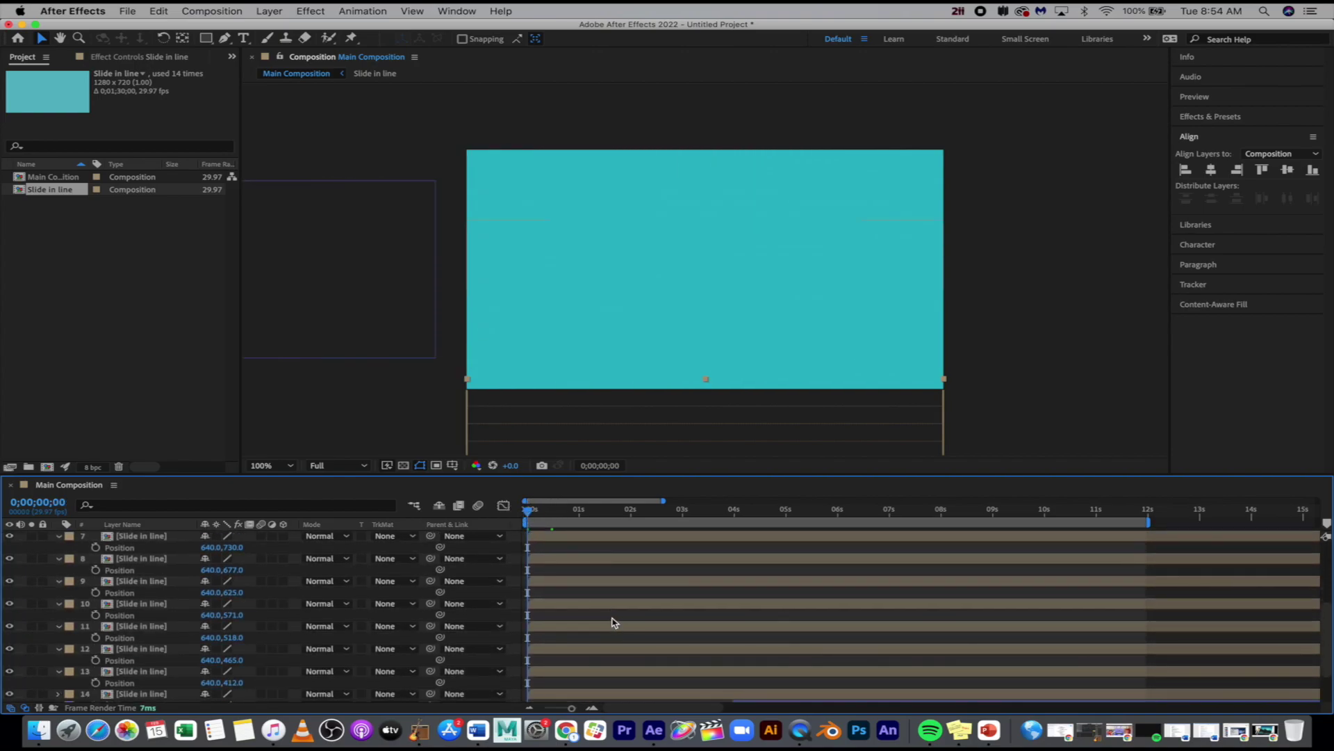
pyautogui.click(549, 649)
pyautogui.moveTo(543, 652); pyautogui.dragTo(611, 562)
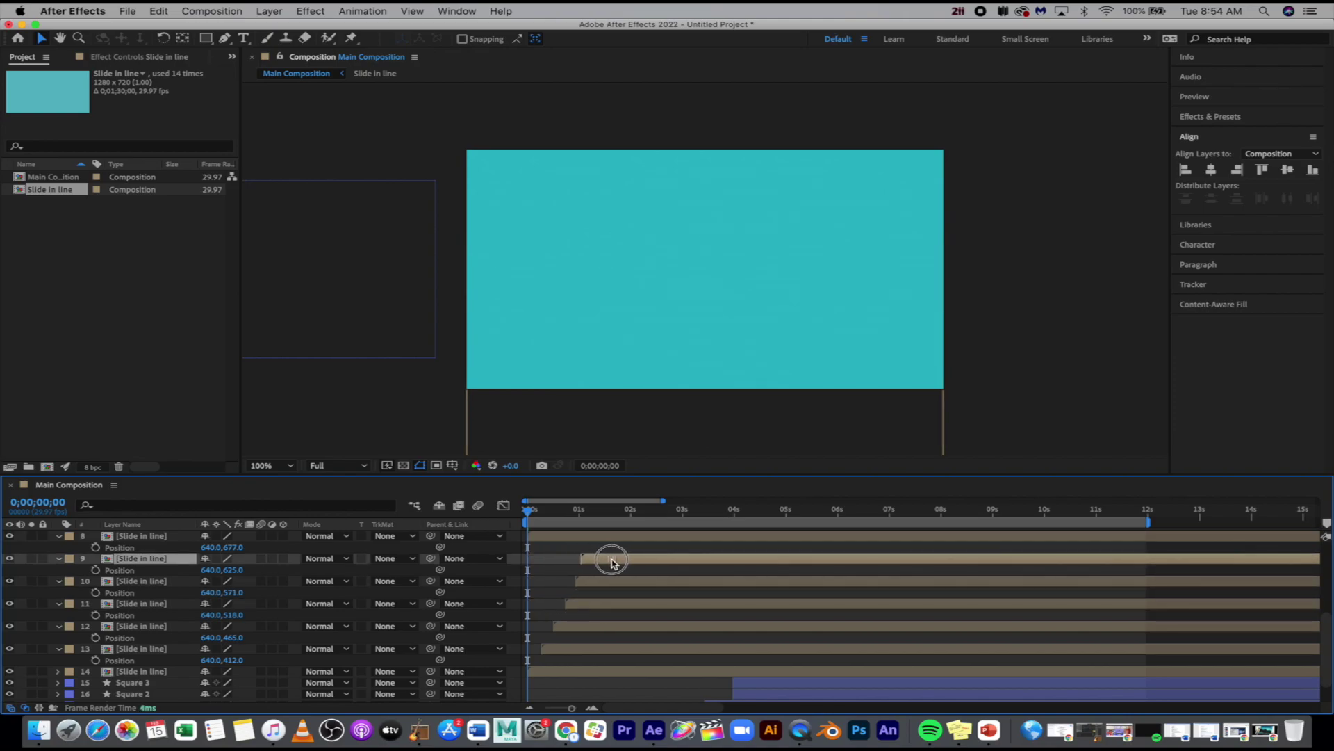
# - Offset Slide in line layers 8, 7 and 6 in time to start progressively at about 1.4, 1.7 and 1.9 seconds
pyautogui.moveTo(535, 535); pyautogui.dragTo(616, 537)
pyautogui.scroll(3, 617, 537)
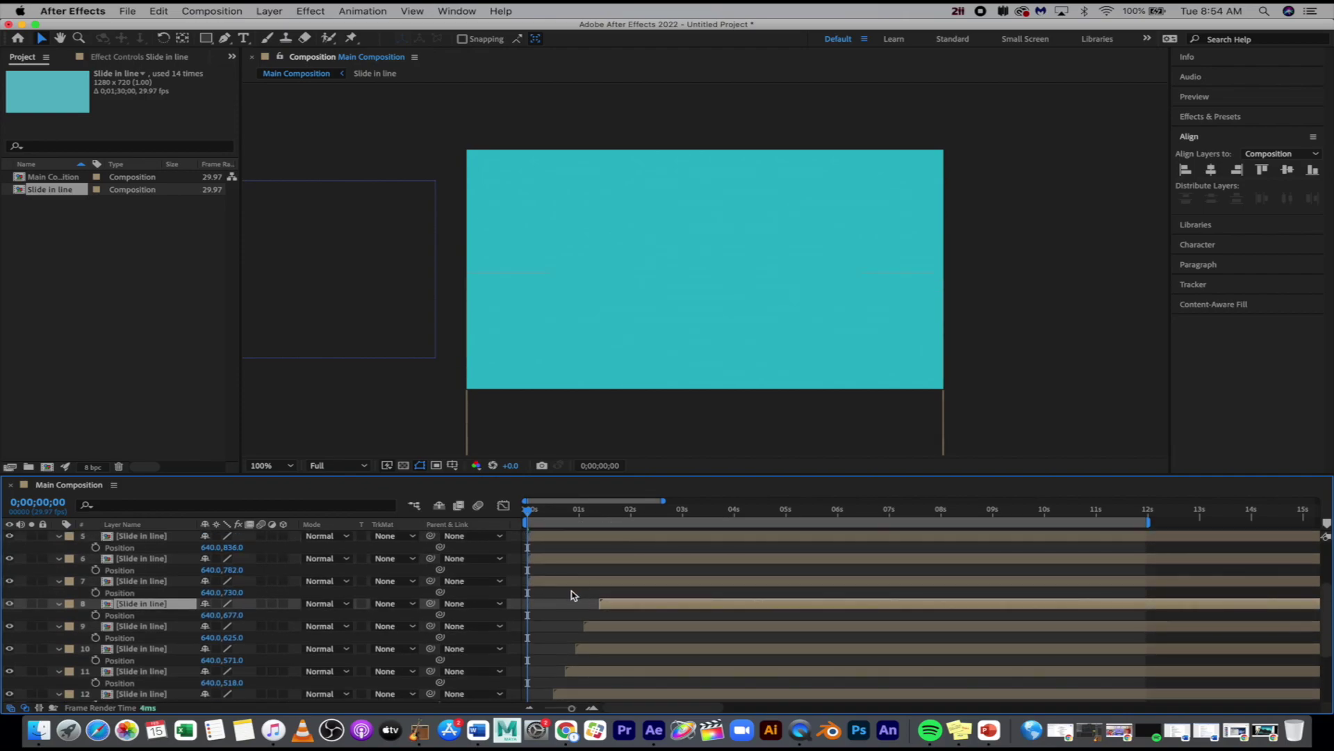
pyautogui.moveTo(554, 580); pyautogui.dragTo(679, 561)
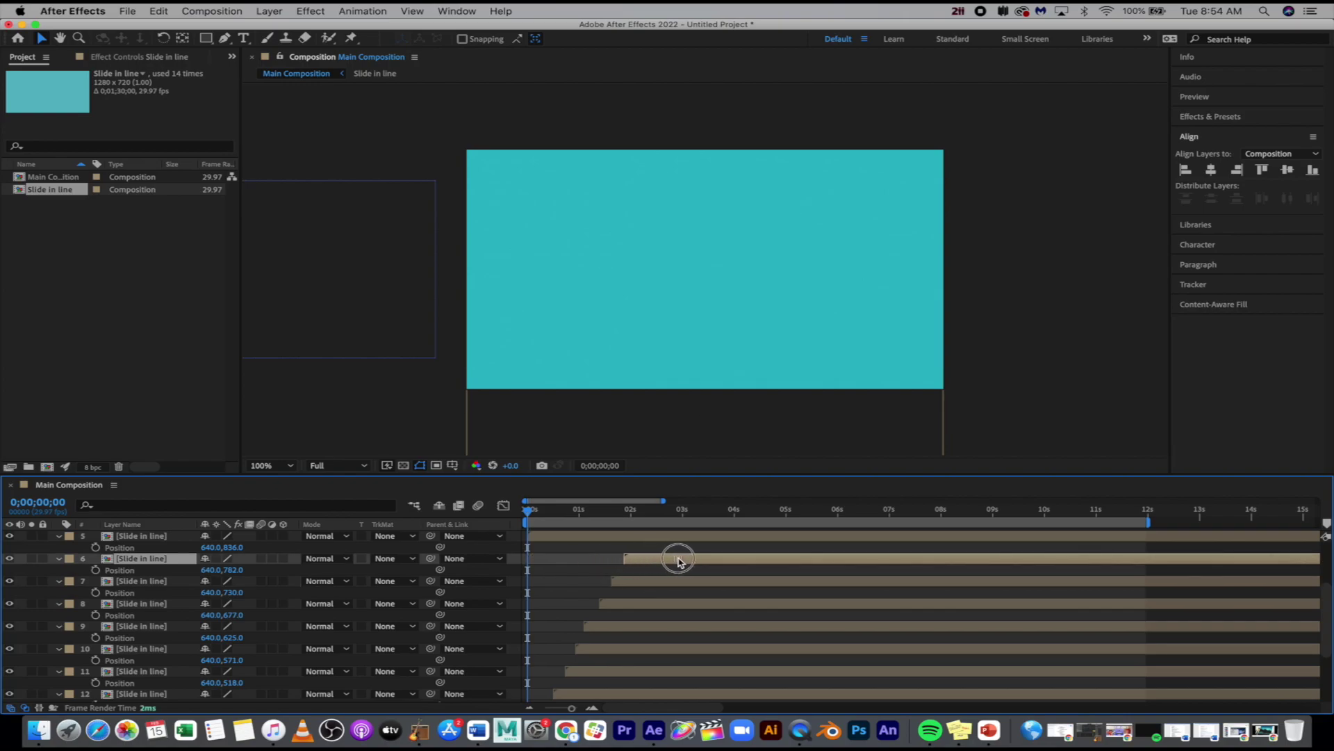
# - Shift Slide in line layers 5 and 4 to start at about 2.2 and 2.6 seconds, continuing the staircase
pyautogui.click(636, 542)
pyautogui.scroll(3, 698, 542)
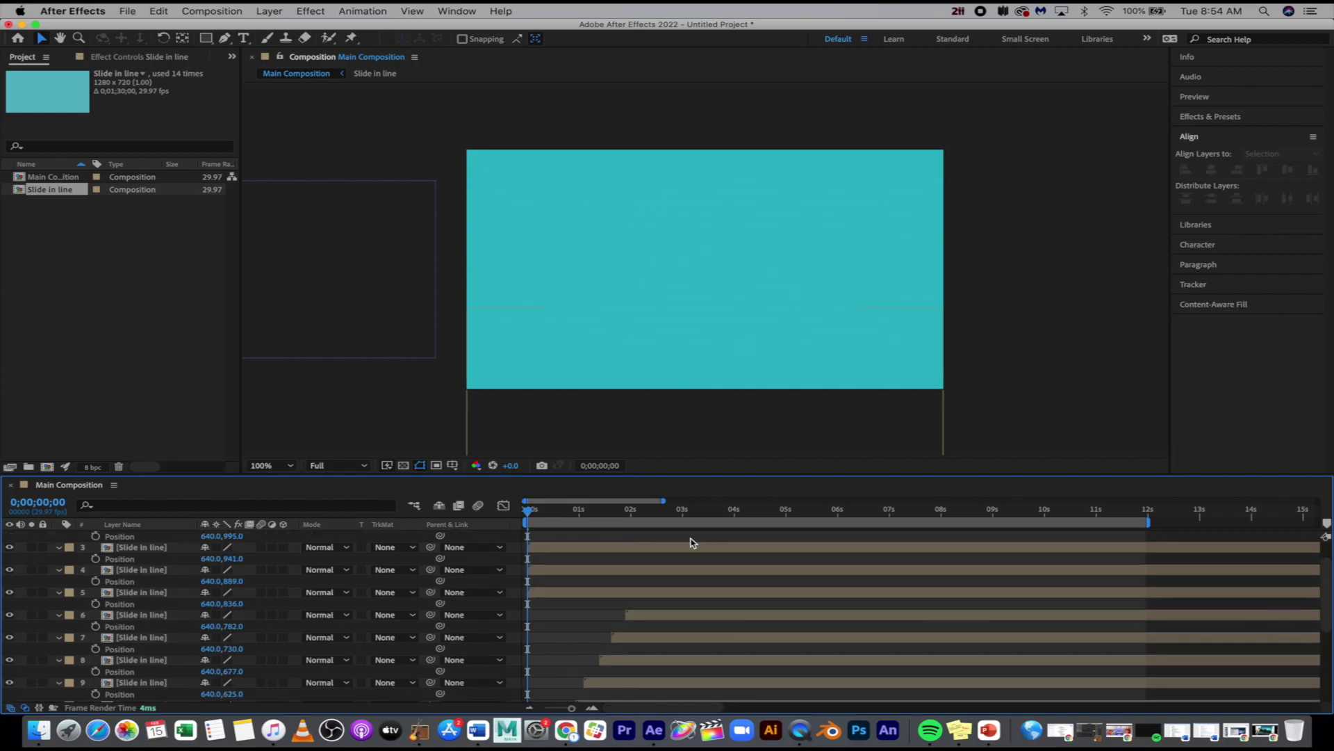
pyautogui.moveTo(623, 600); pyautogui.dragTo(729, 590)
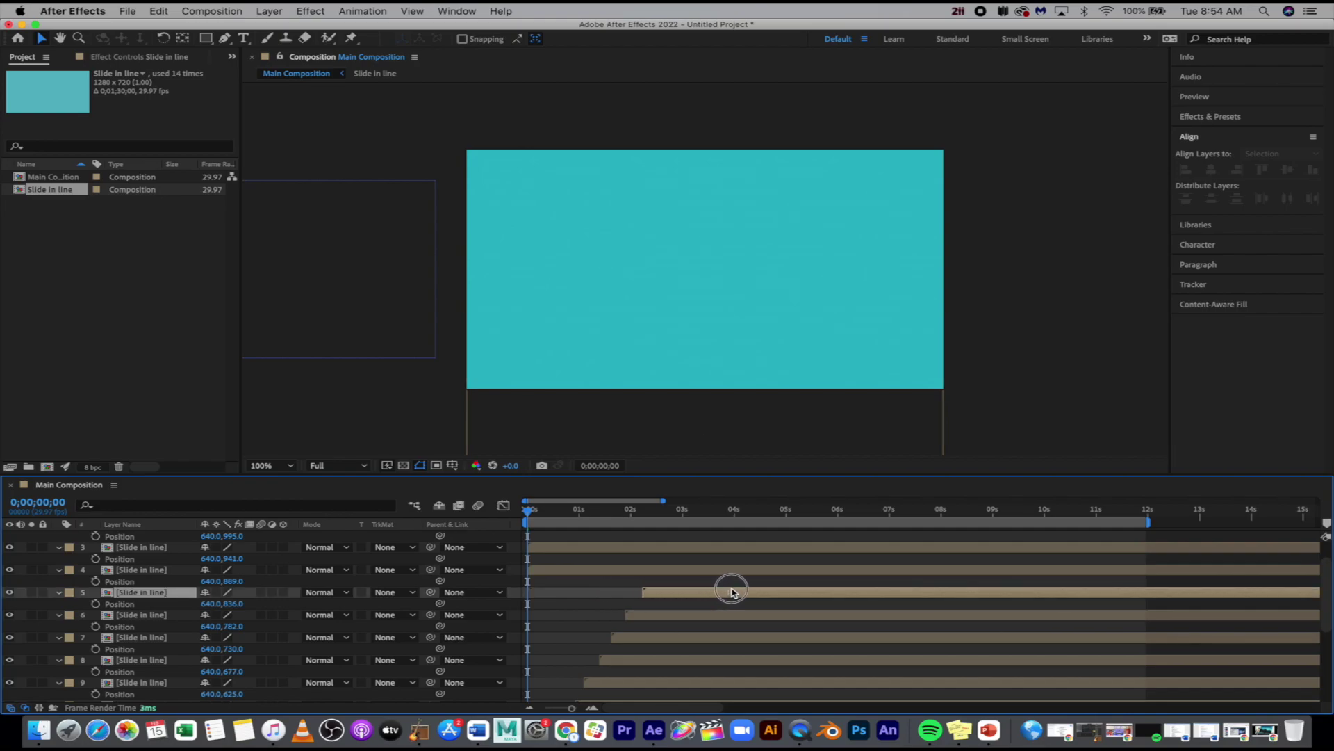
pyautogui.click(652, 573)
pyautogui.moveTo(629, 573); pyautogui.dragTo(759, 572)
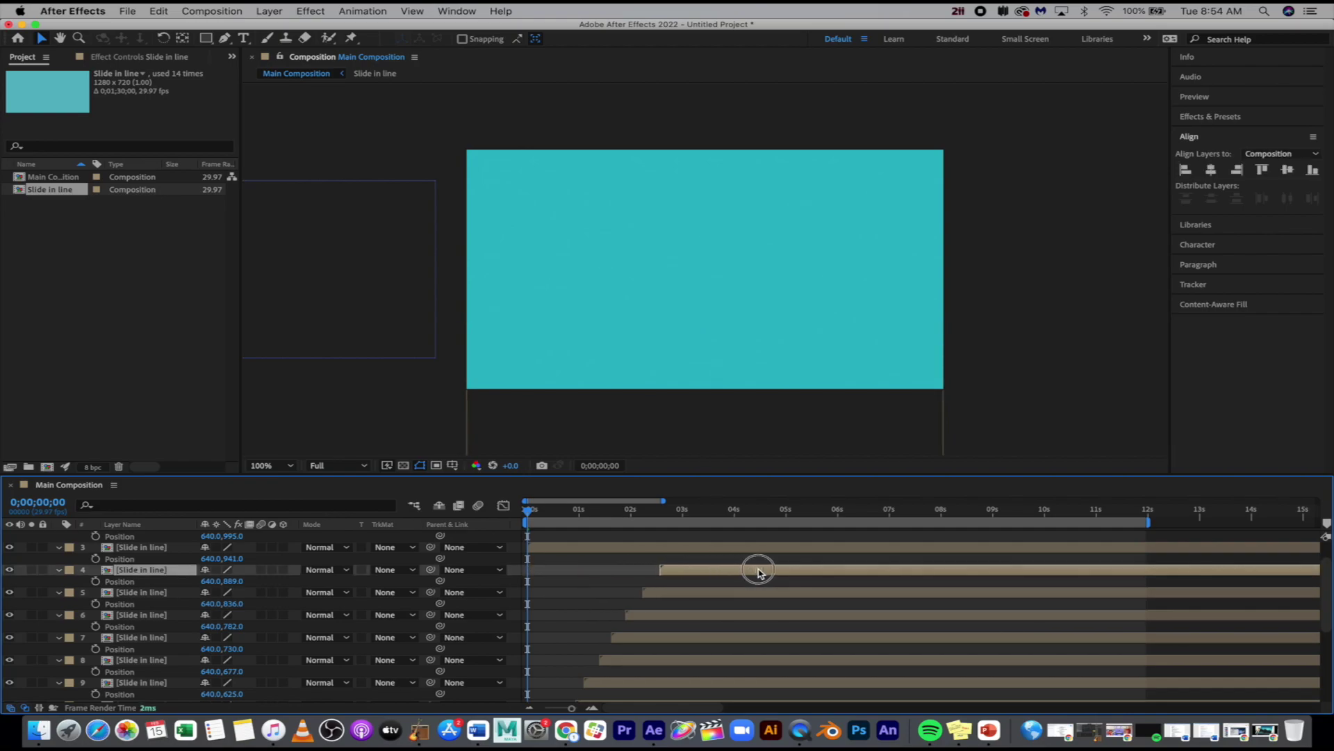
# - Shift Slide in line layers 3, 2 and 1 to start at about 2.9, 3.3 and 3.6 seconds, and preview the stripe staircase
pyautogui.click(652, 549)
pyautogui.moveTo(640, 549); pyautogui.dragTo(780, 547)
pyautogui.scroll(2, 781, 548)
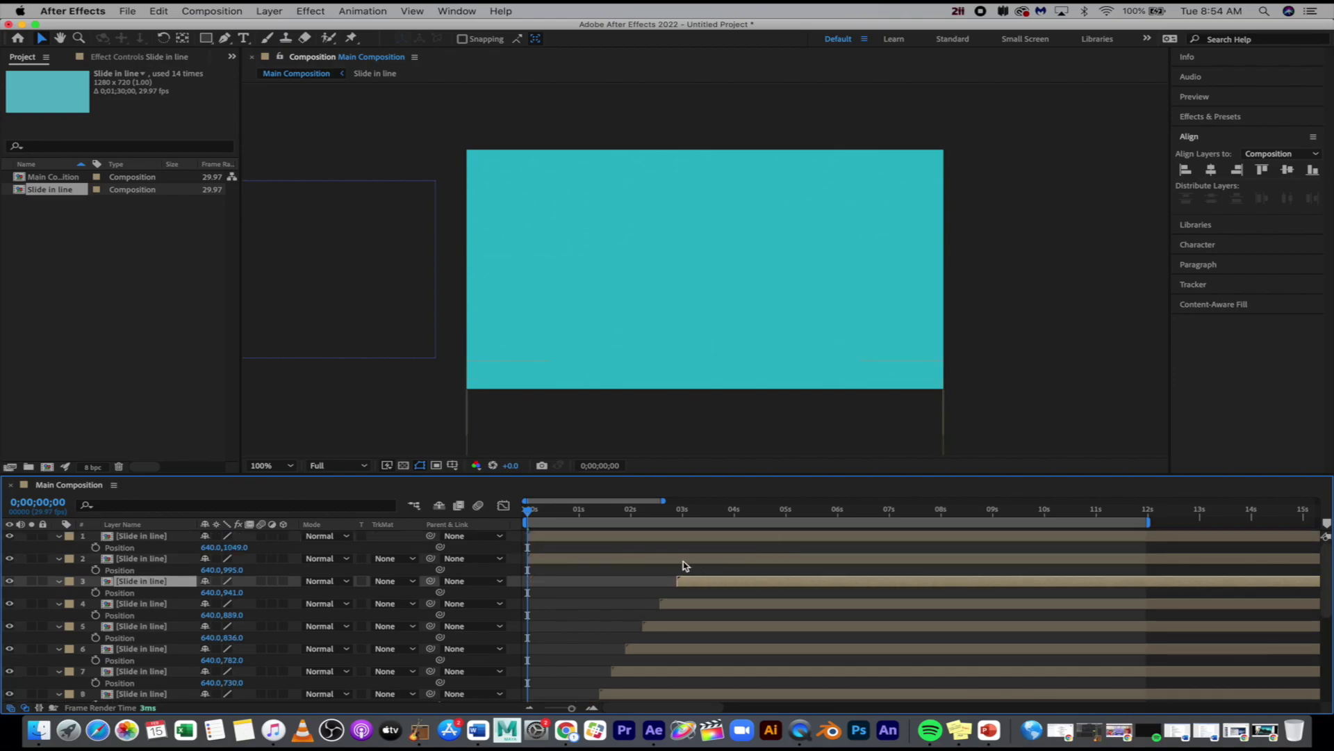
pyautogui.click(654, 558)
pyautogui.moveTo(629, 560); pyautogui.dragTo(794, 565)
pyautogui.click(674, 538)
pyautogui.moveTo(652, 538); pyautogui.dragTo(839, 540)
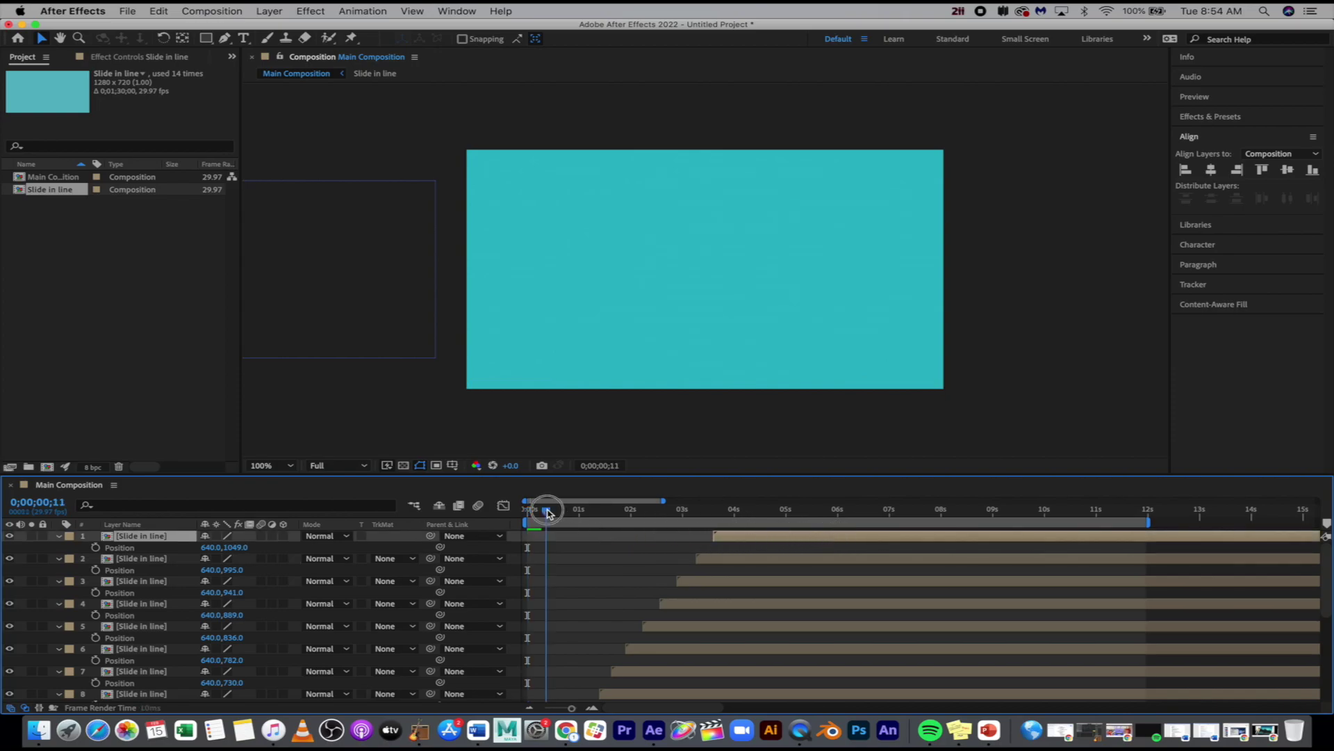
pyautogui.press('space')
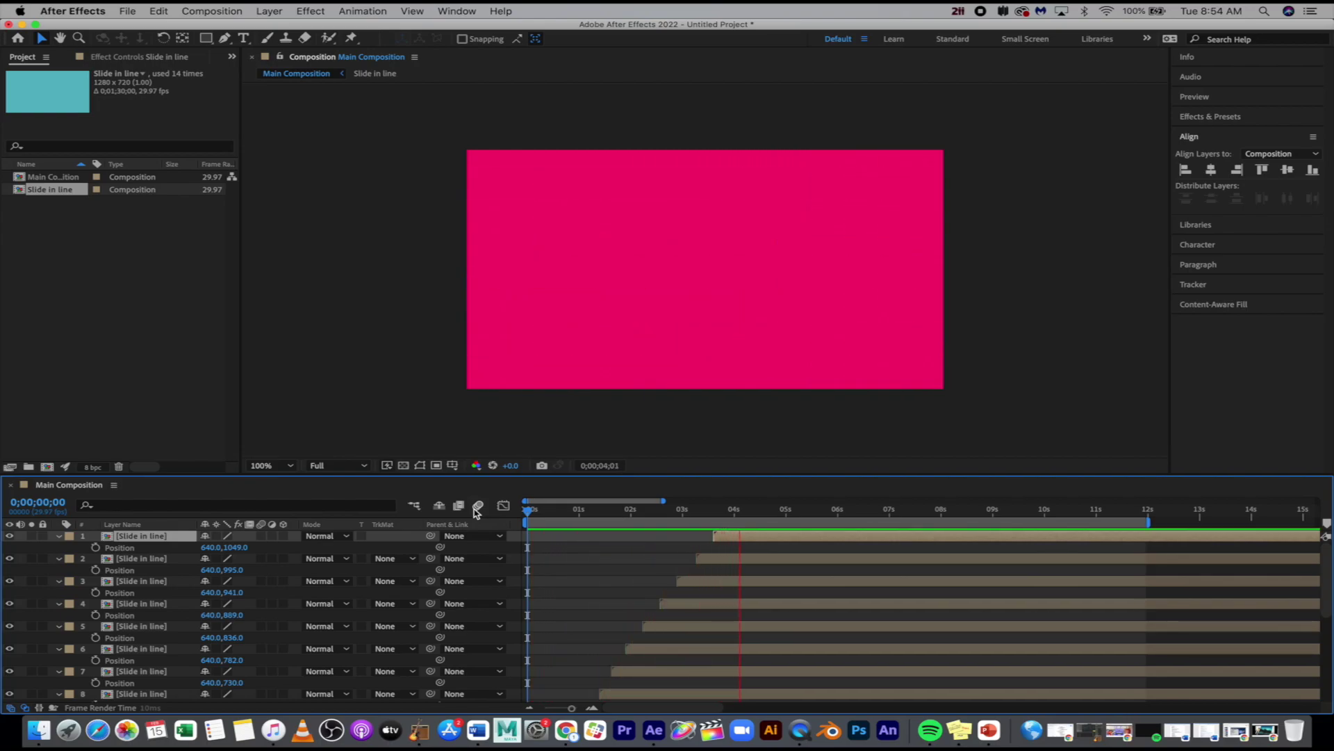
pyautogui.press('space')
# - Open the Slide in line composition and apply Easy Ease to both Position keyframes of Stripe 1
pyautogui.scroll(-1, 552, 591)
pyautogui.scroll(-5, 553, 591)
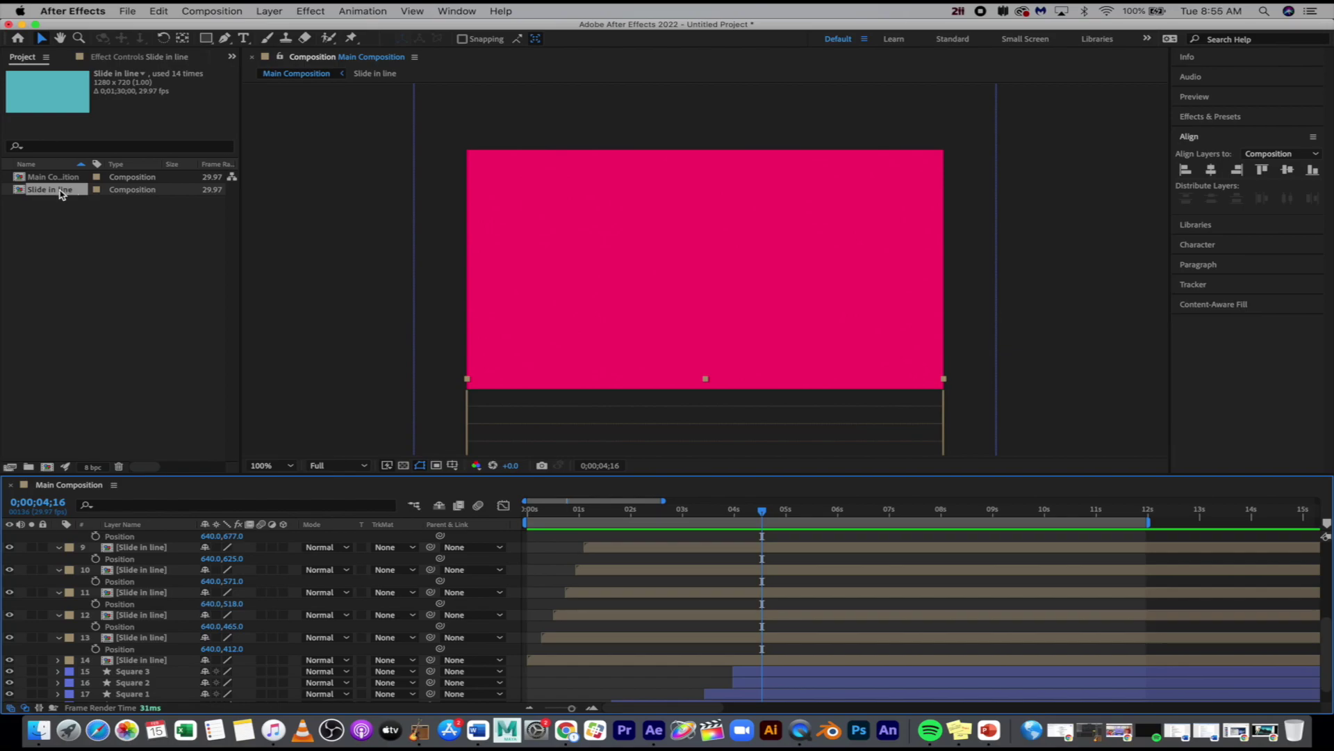
pyautogui.doubleClick(21, 191)
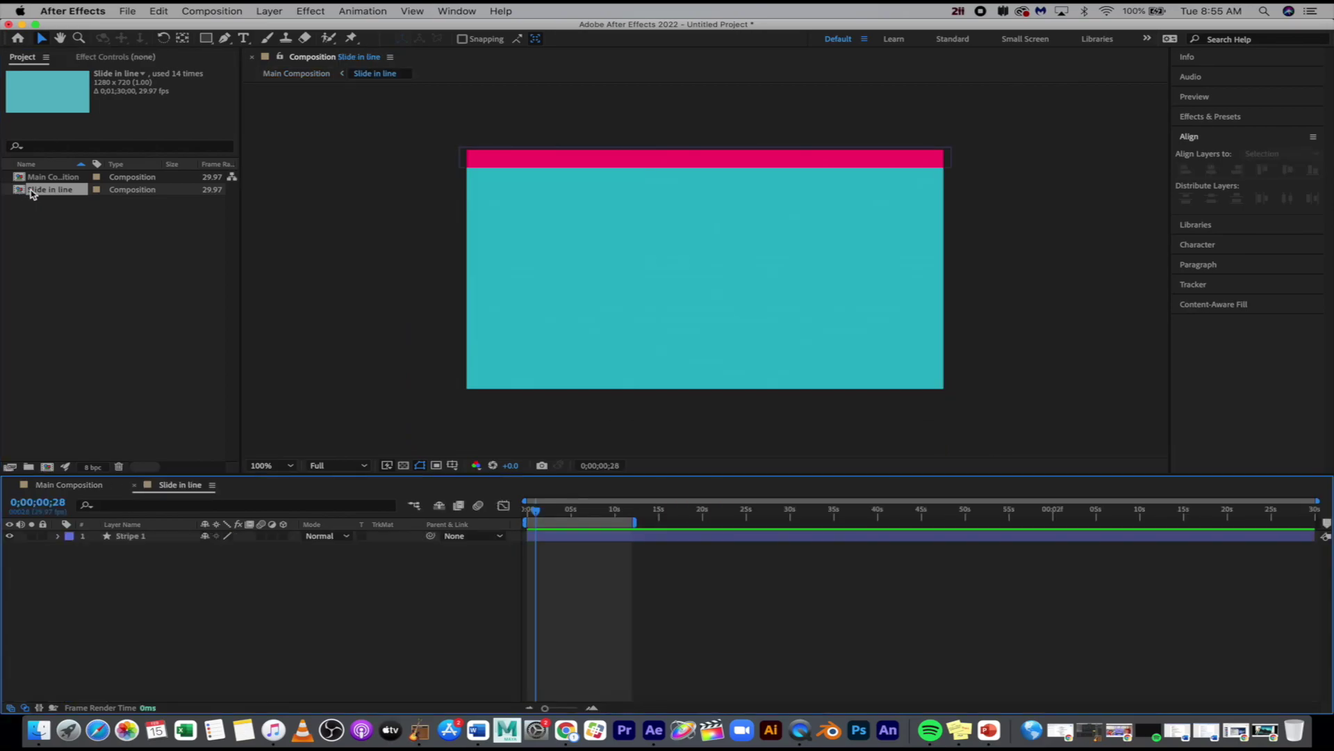
pyautogui.click(590, 536)
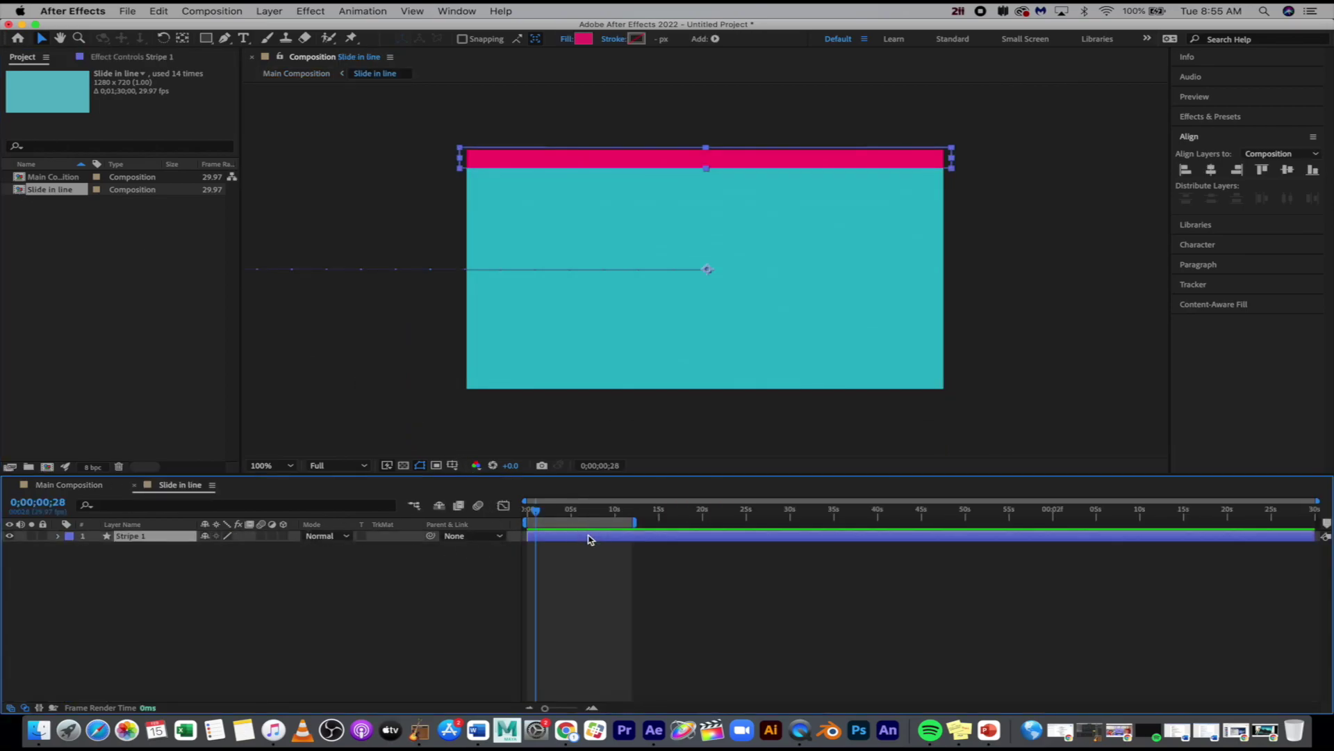
pyautogui.press('p')
pyautogui.scroll(5, 534, 562)
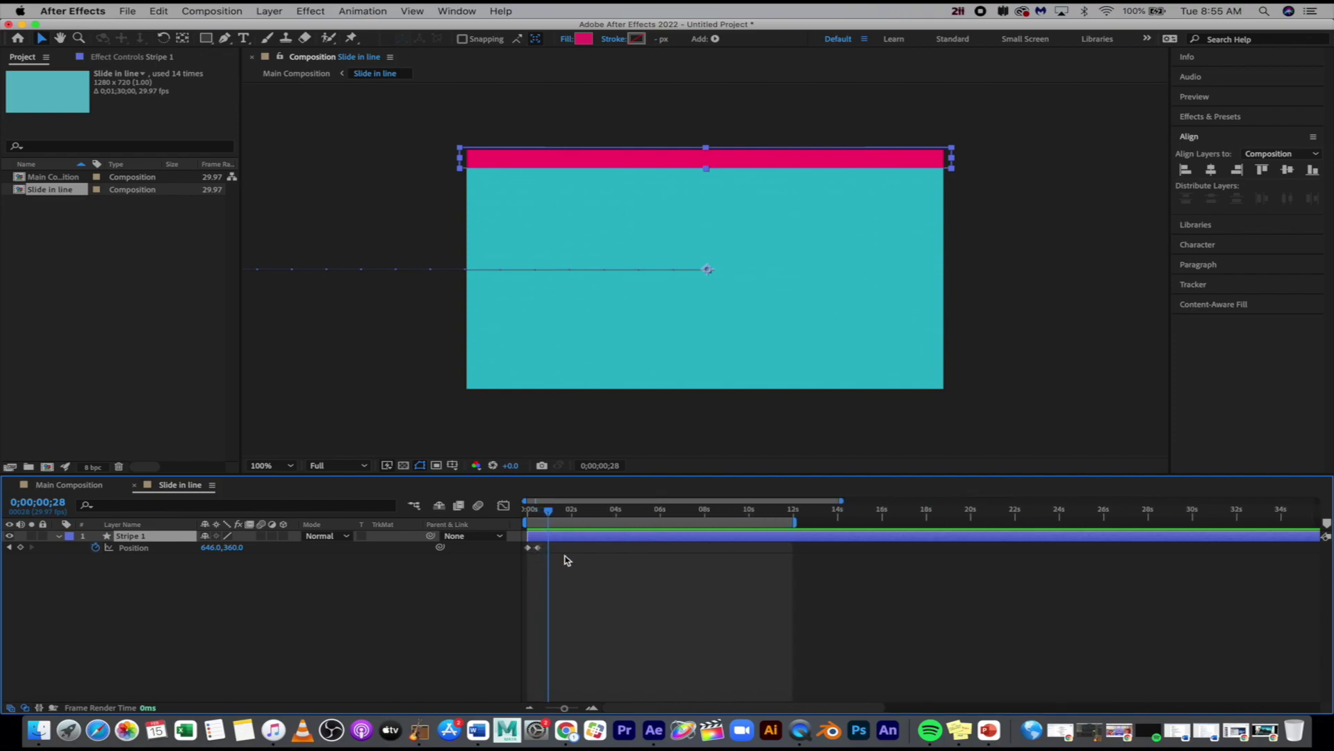
pyautogui.moveTo(554, 566); pyautogui.dragTo(523, 545)
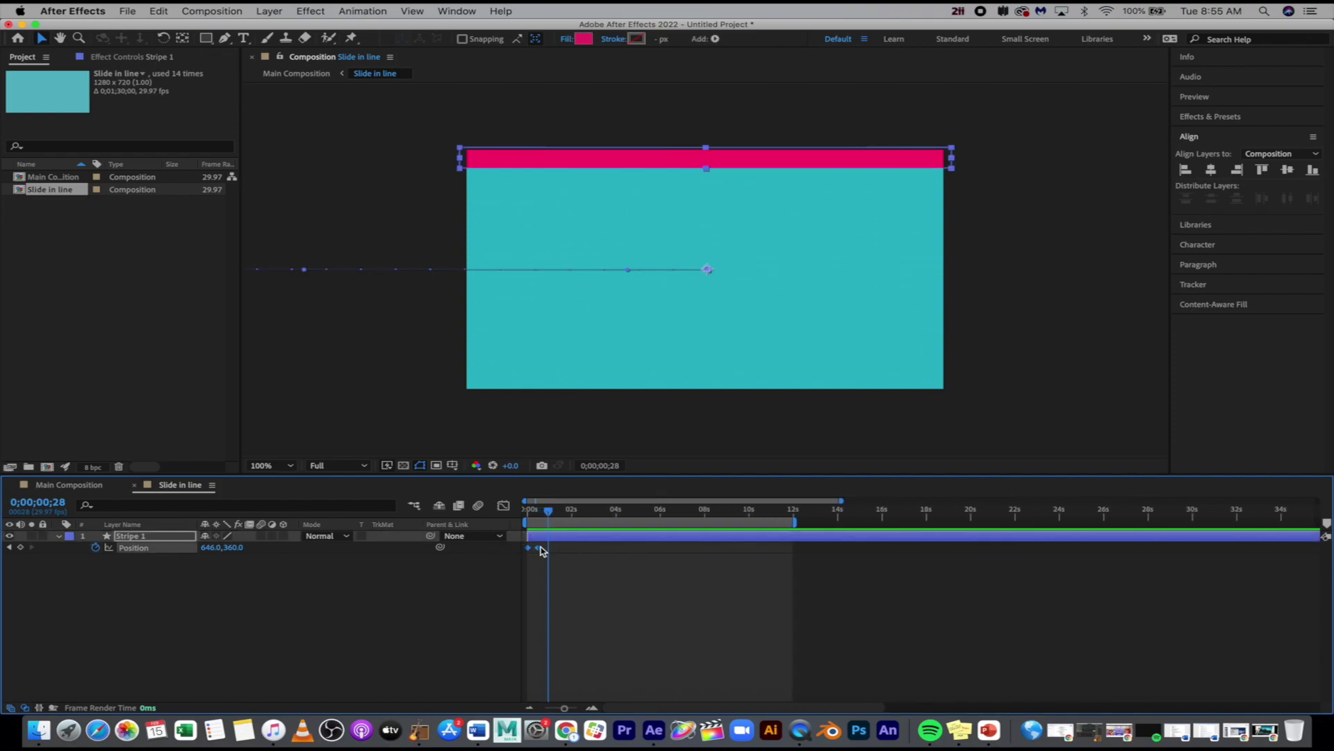
pyautogui.rightClick(542, 548)
pyautogui.moveTo(632, 700)
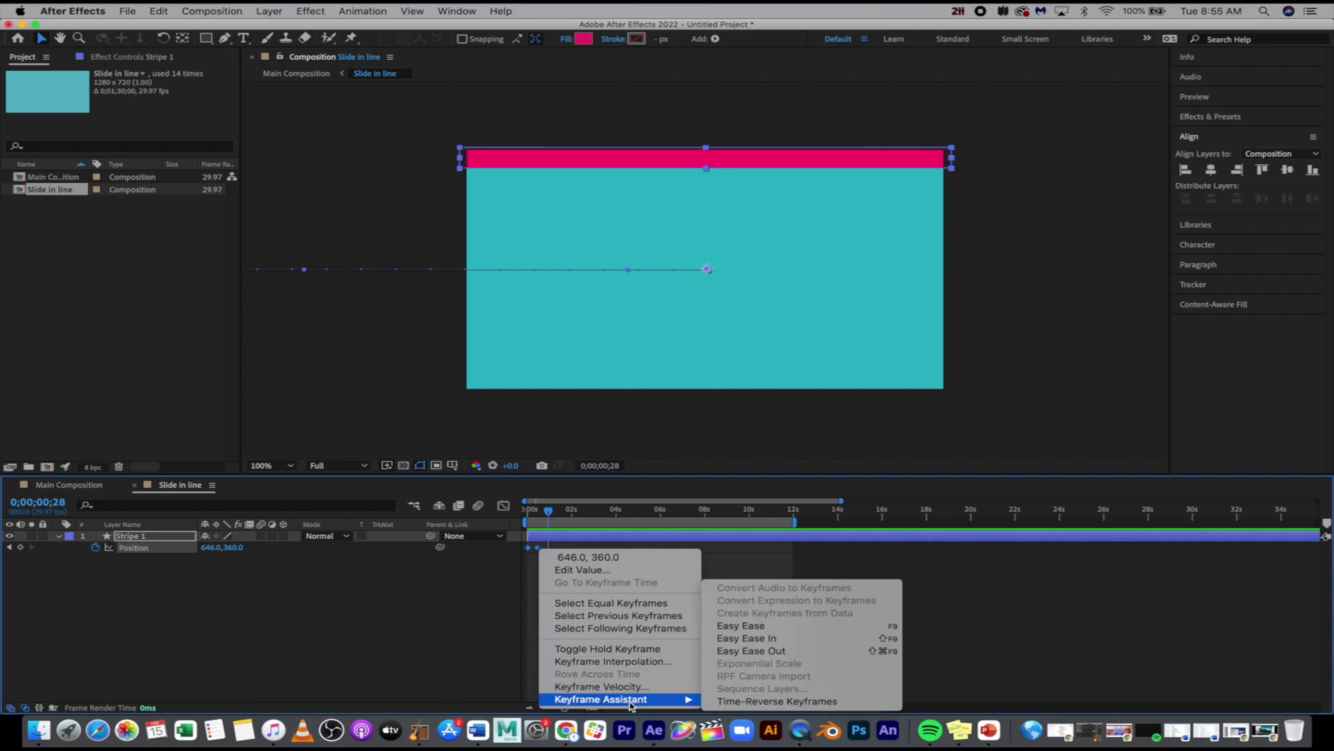
pyautogui.click(733, 625)
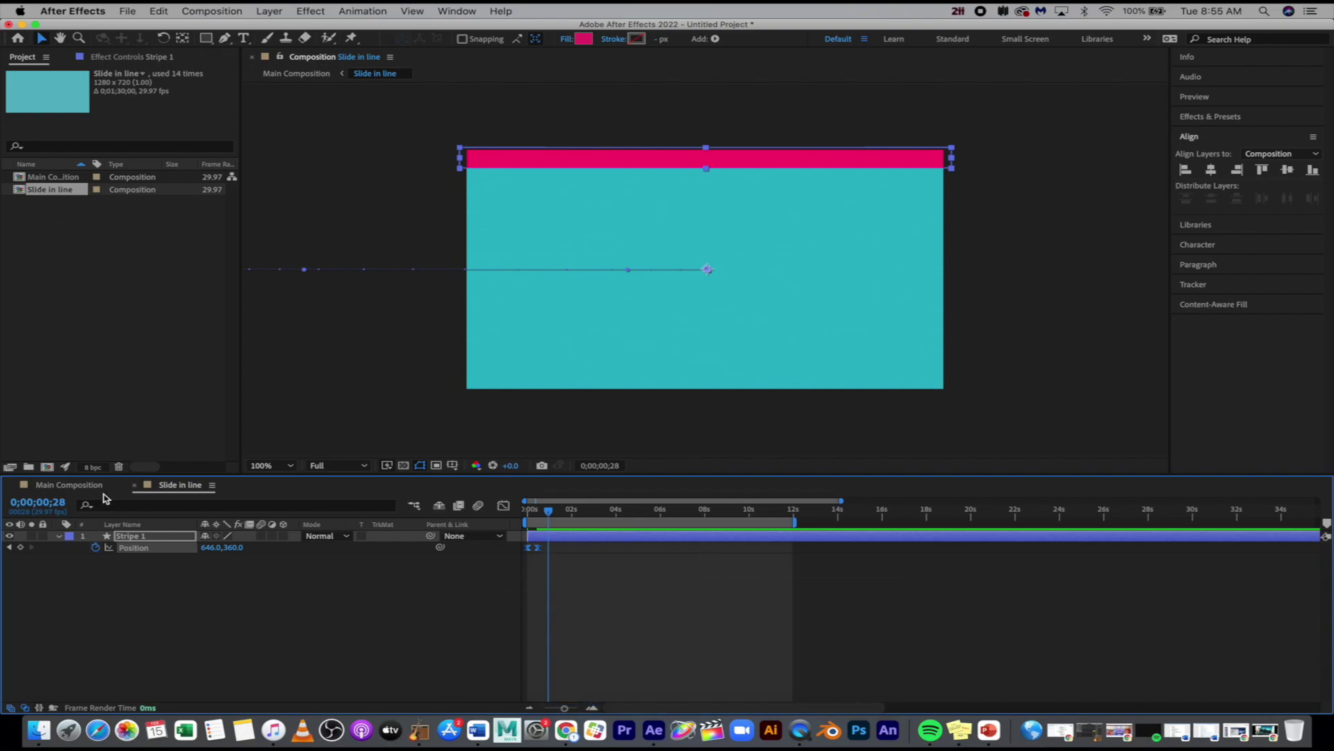
# - Return to Main Composition and play back the eased stripe animation from the start
pyautogui.click(67, 492)
pyautogui.click(173, 485)
pyautogui.click(137, 486)
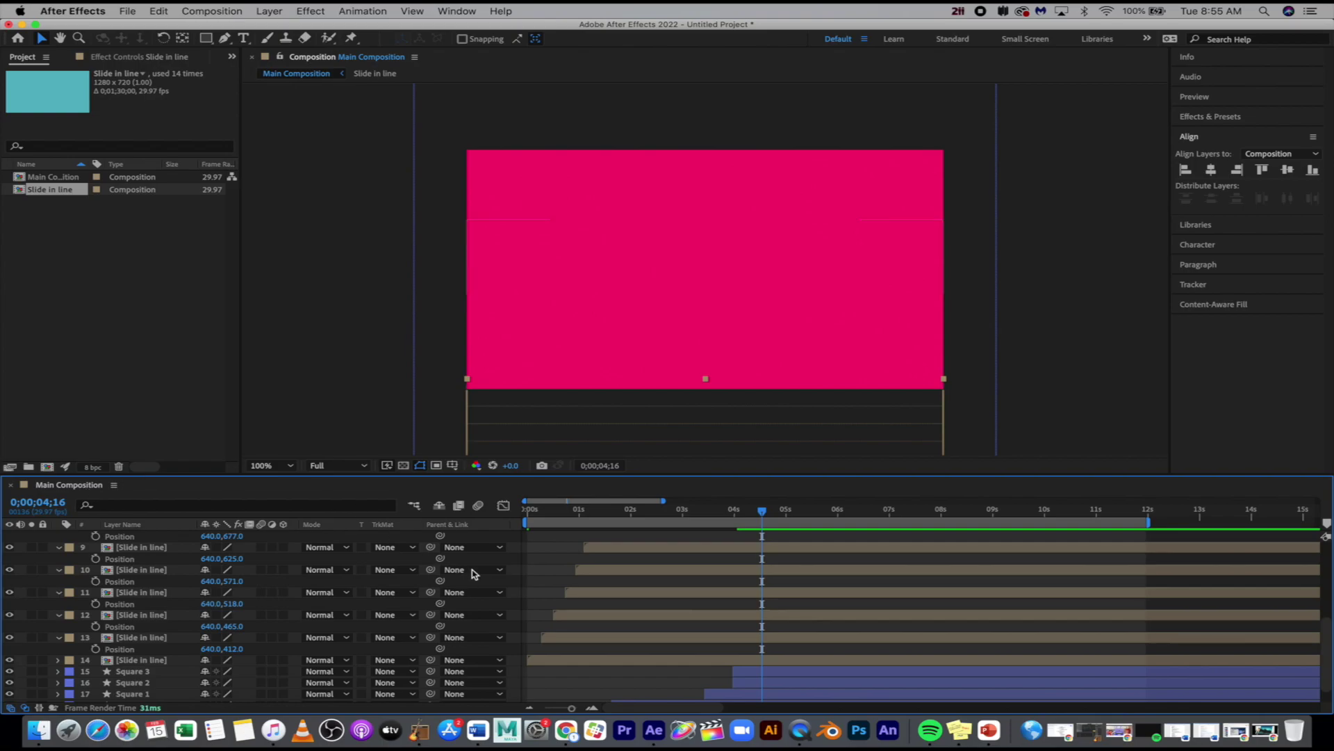
pyautogui.press('space')
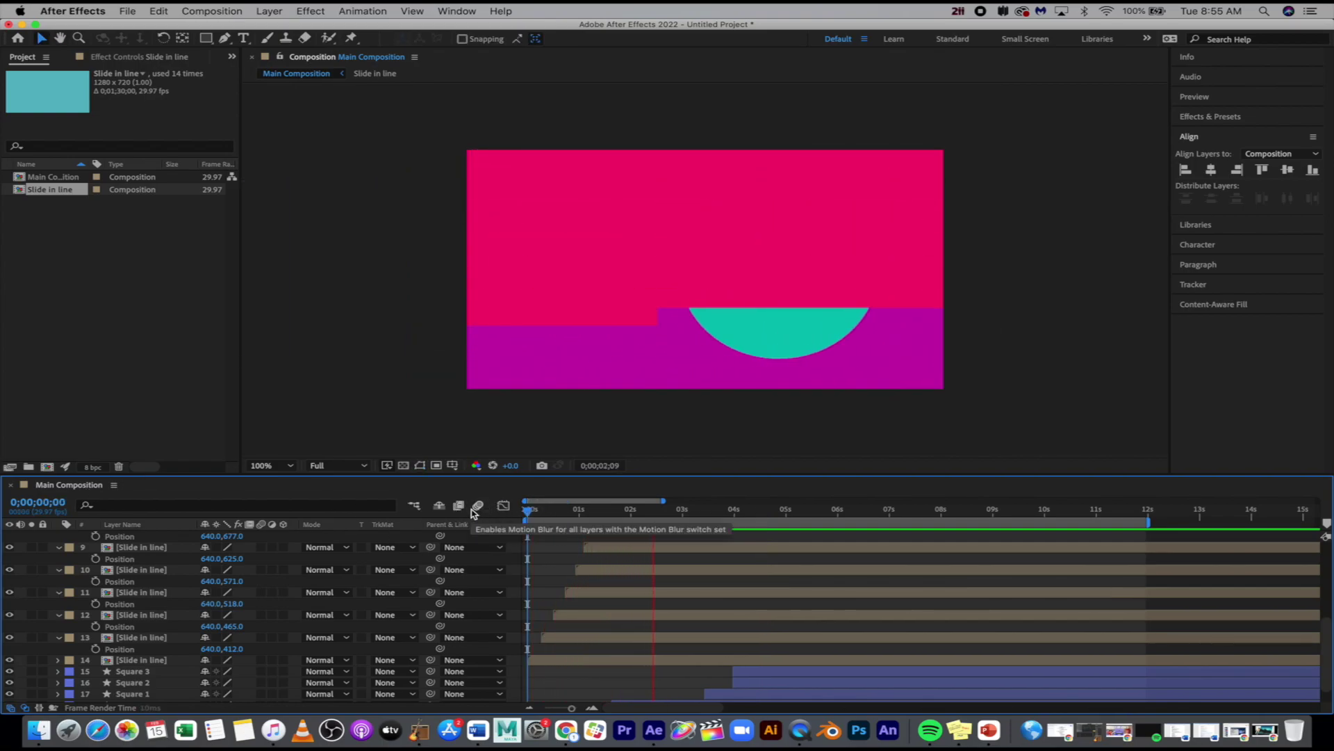
pyautogui.press('space')
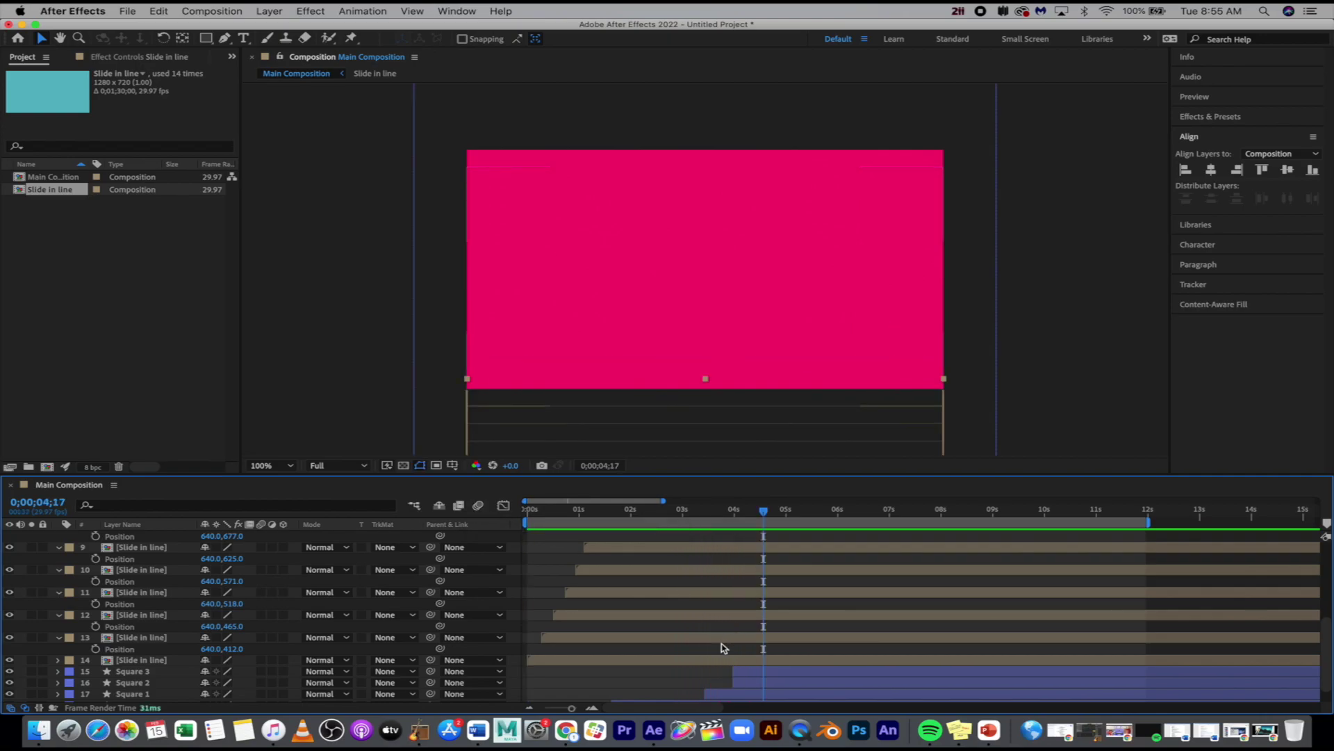
# - Pre-compose all 14 Slide in line layers as "Group of slide in" and preview the result from the first frame
pyautogui.scroll(10, 723, 647)
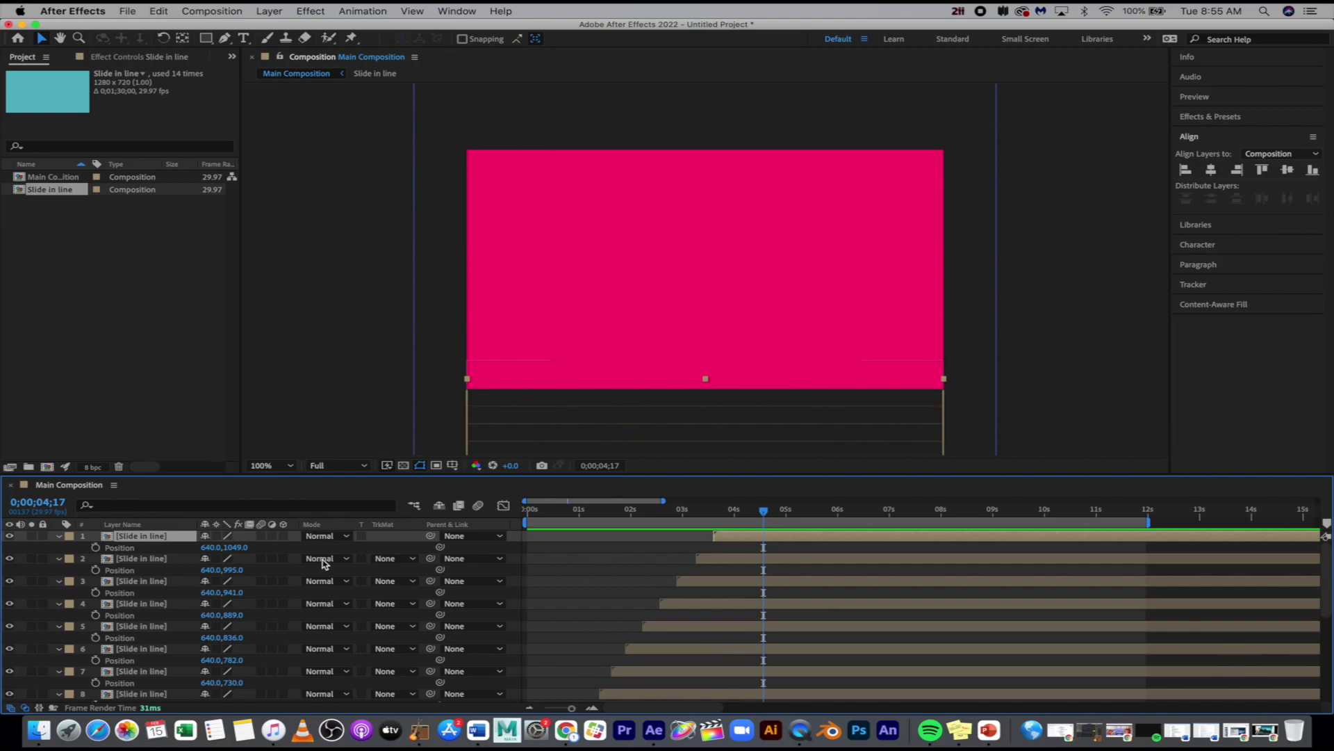
pyautogui.scroll(-10, 141, 607)
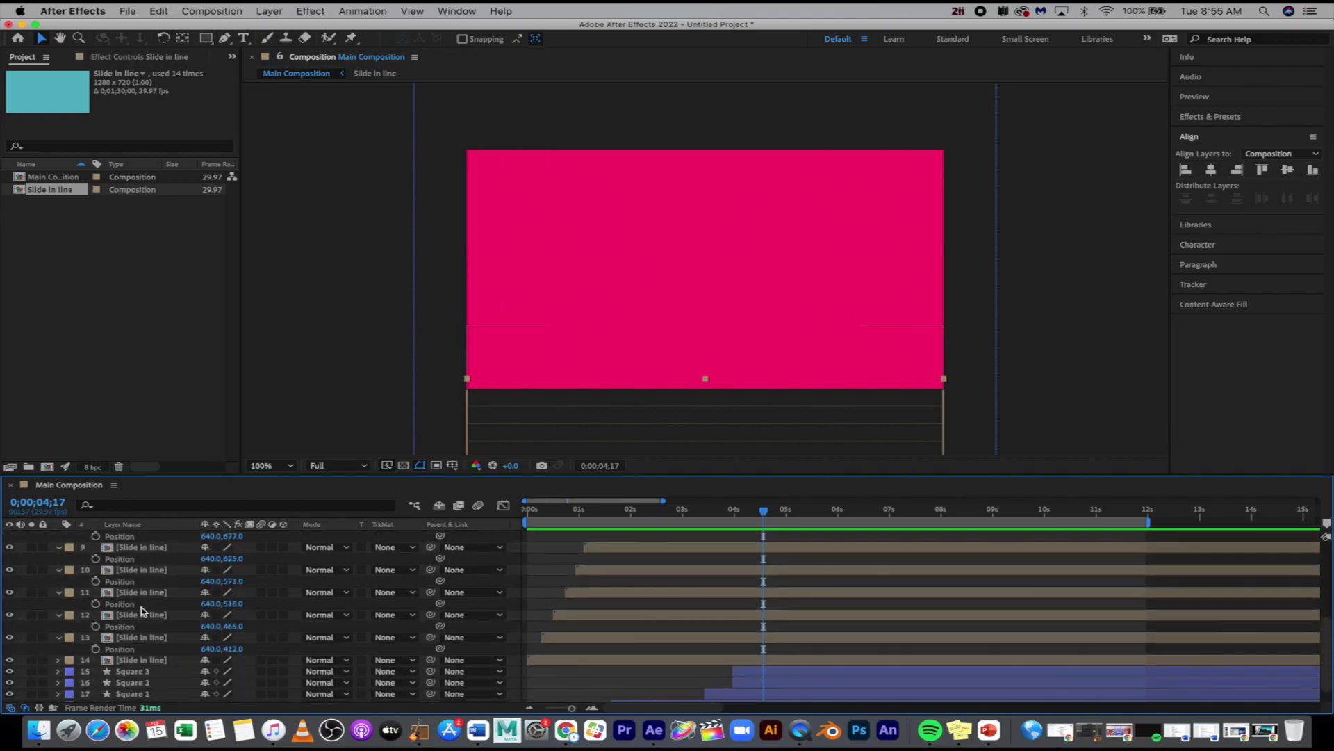
pyautogui.keyDown('shift'); pyautogui.click(139, 638); pyautogui.keyUp('shift')
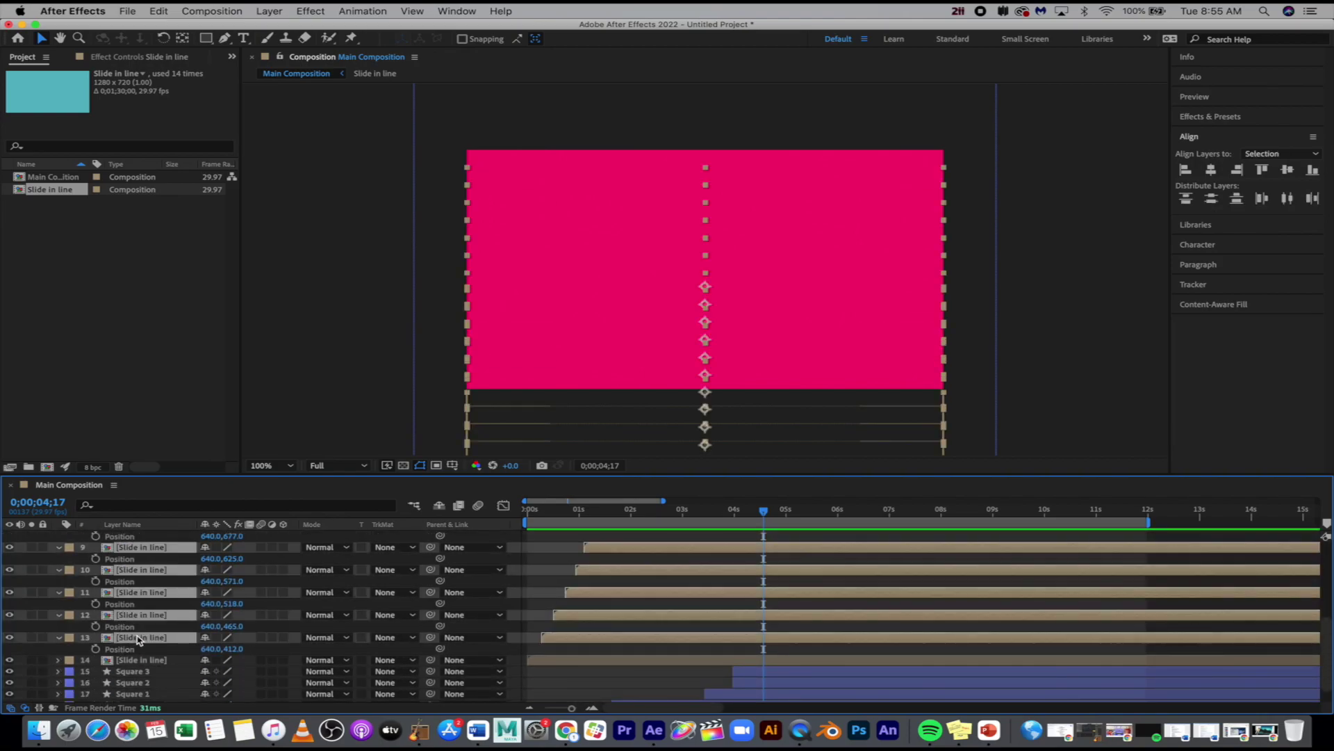
pyautogui.keyDown('shift'); pyautogui.click(125, 661); pyautogui.keyUp('shift')
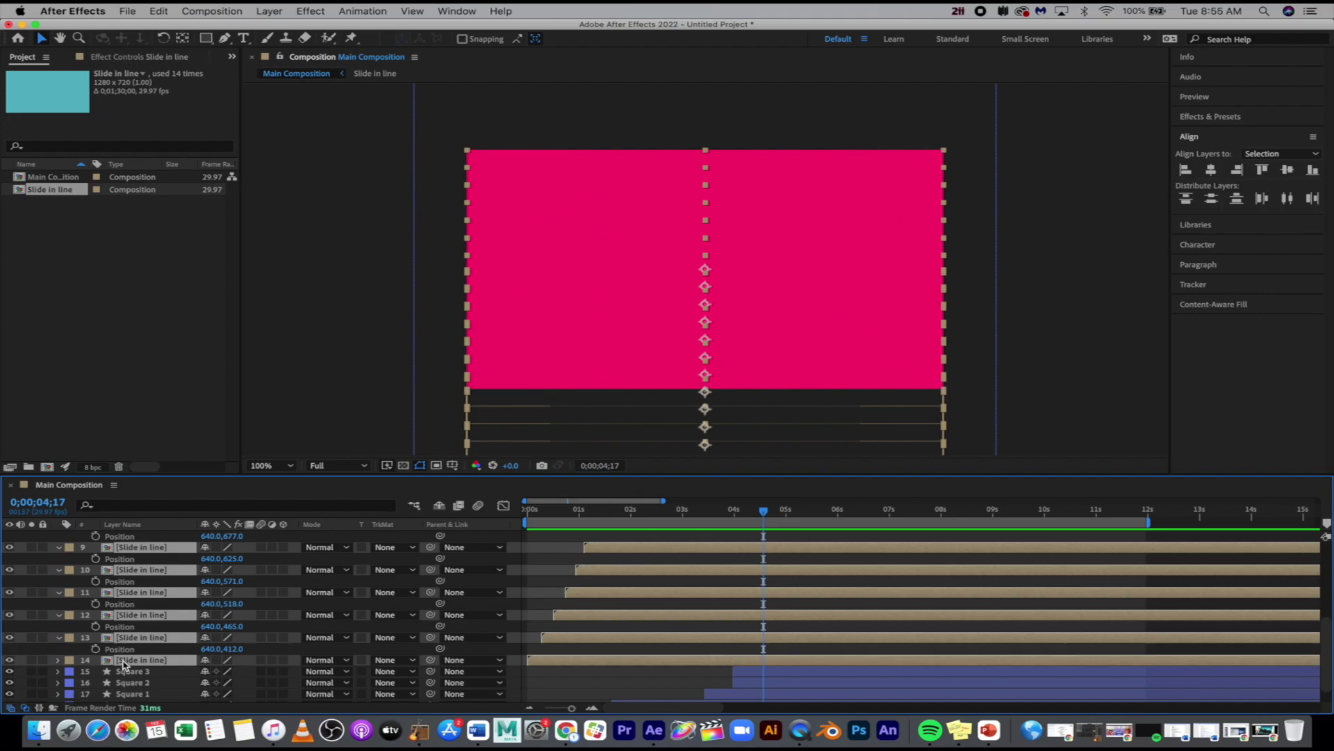
pyautogui.press('super+shift+c')
pyautogui.write('Group of sli')
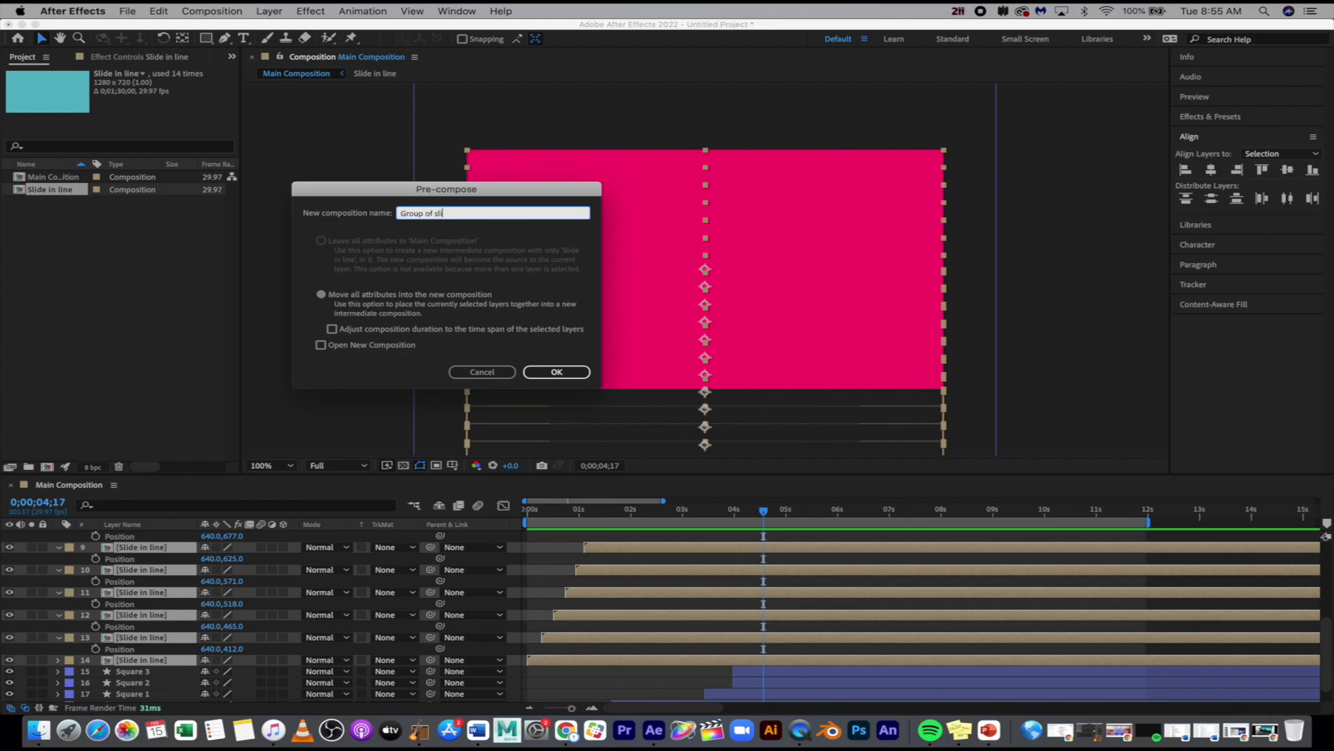
pyautogui.write('de in')
pyautogui.press('Return')
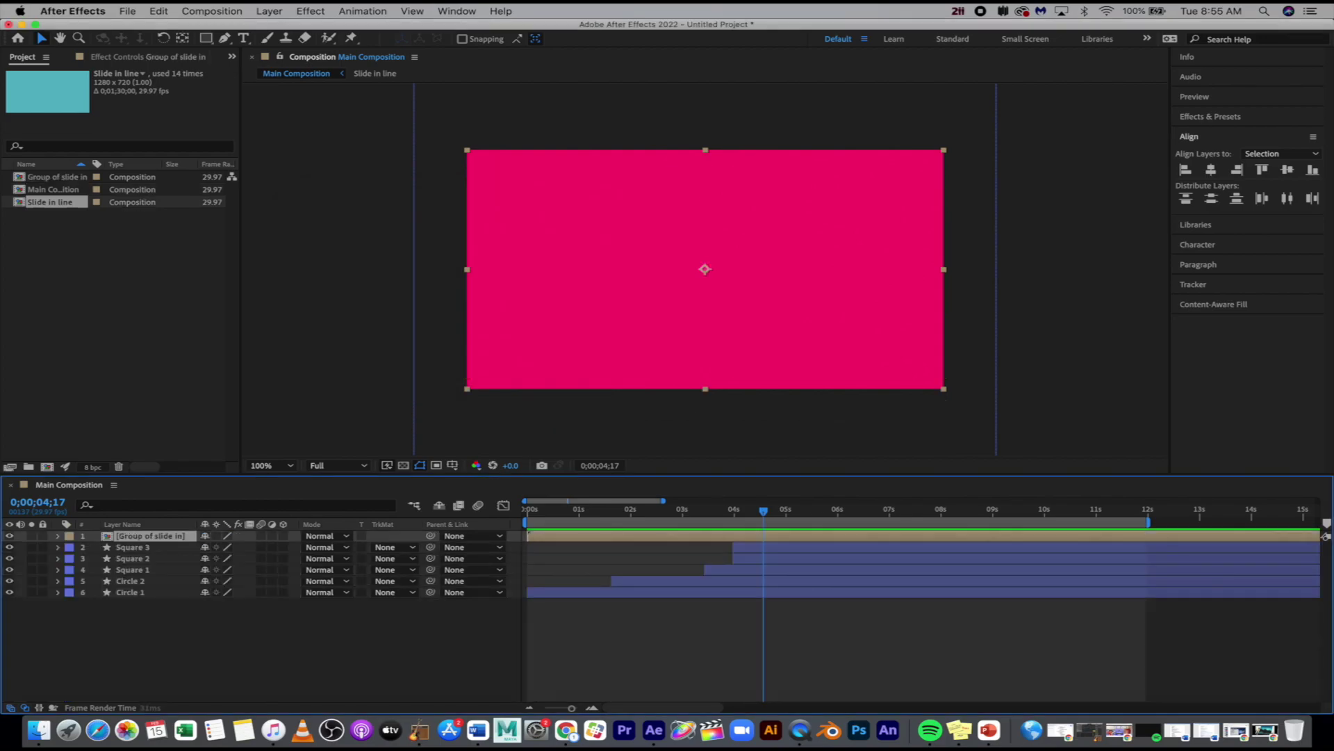
pyautogui.click(519, 513)
pyautogui.moveTo(520, 513); pyautogui.dragTo(510, 518)
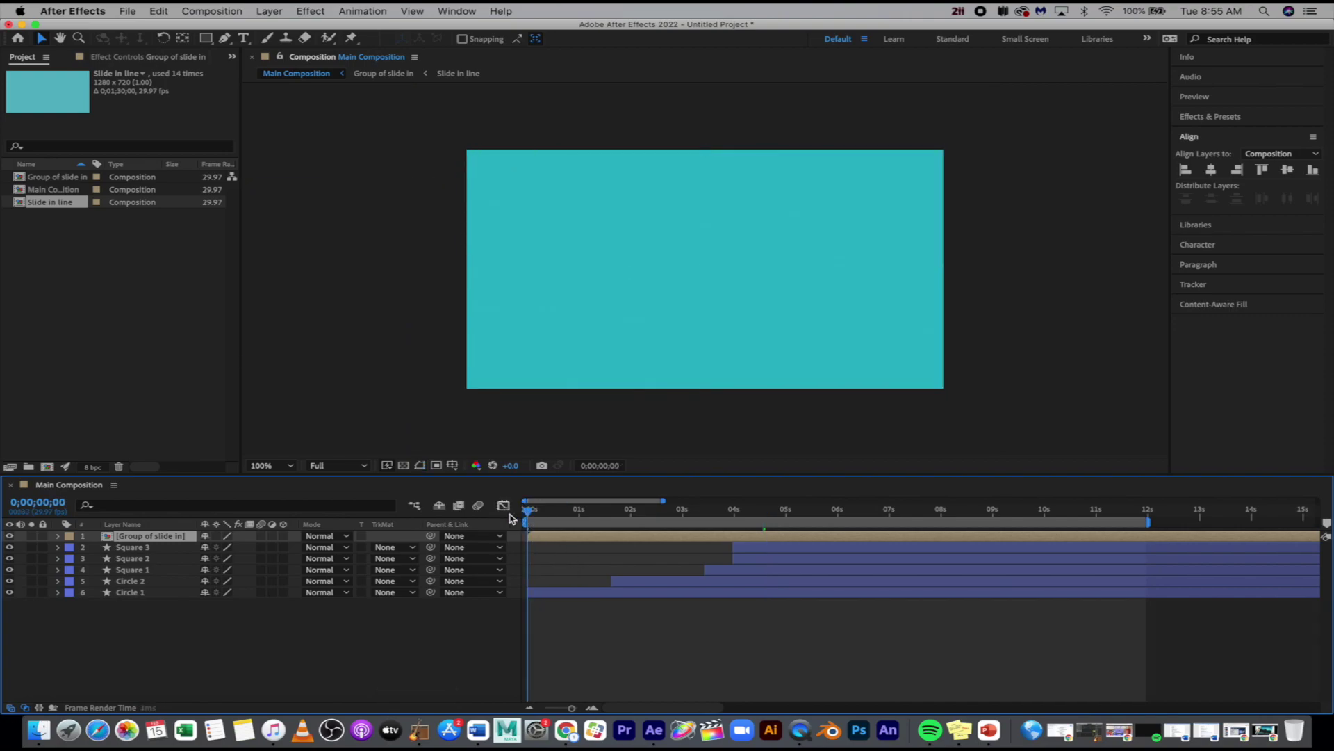
pyautogui.press('space')
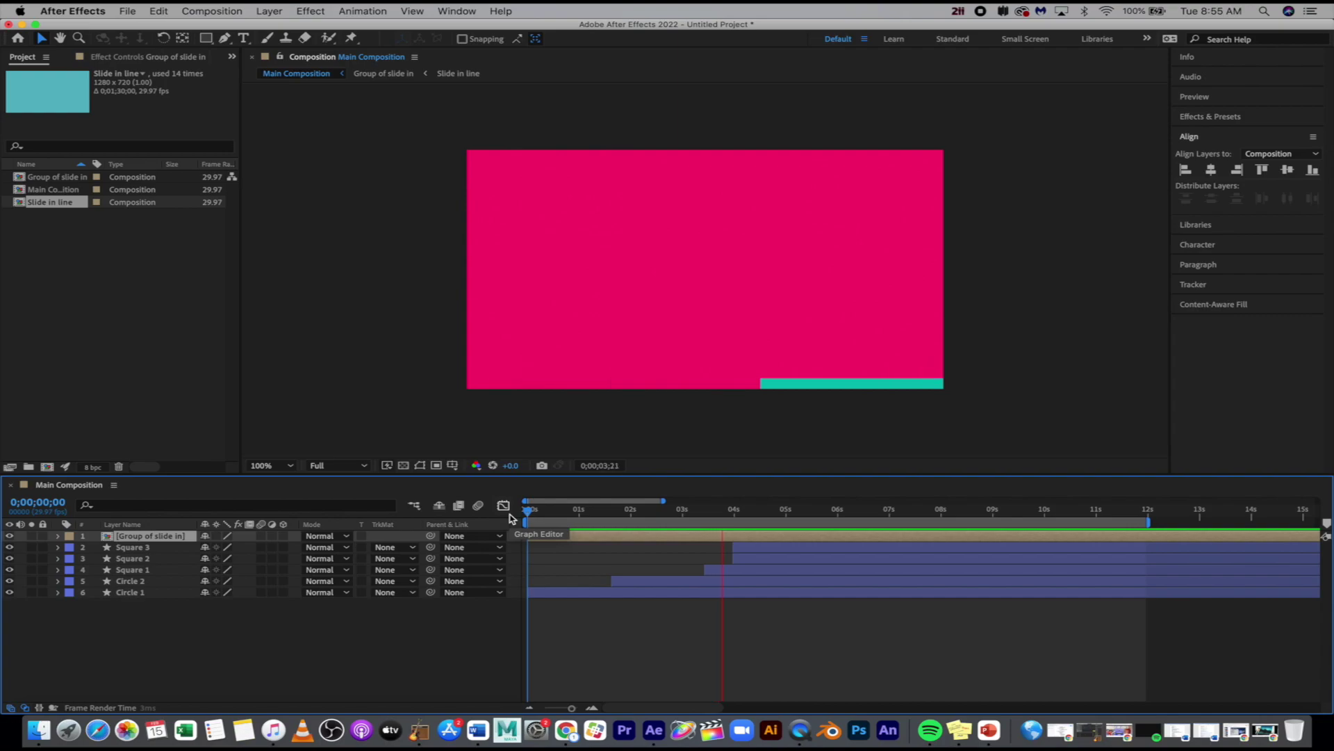
# - Move the Group of slide in layer to start at 0;00;05;10, over the rotated squares, and preview the whole sequence
pyautogui.click(537, 536)
pyautogui.moveTo(537, 536); pyautogui.dragTo(992, 541)
pyautogui.click(847, 515)
pyautogui.moveTo(744, 515); pyautogui.dragTo(802, 509)
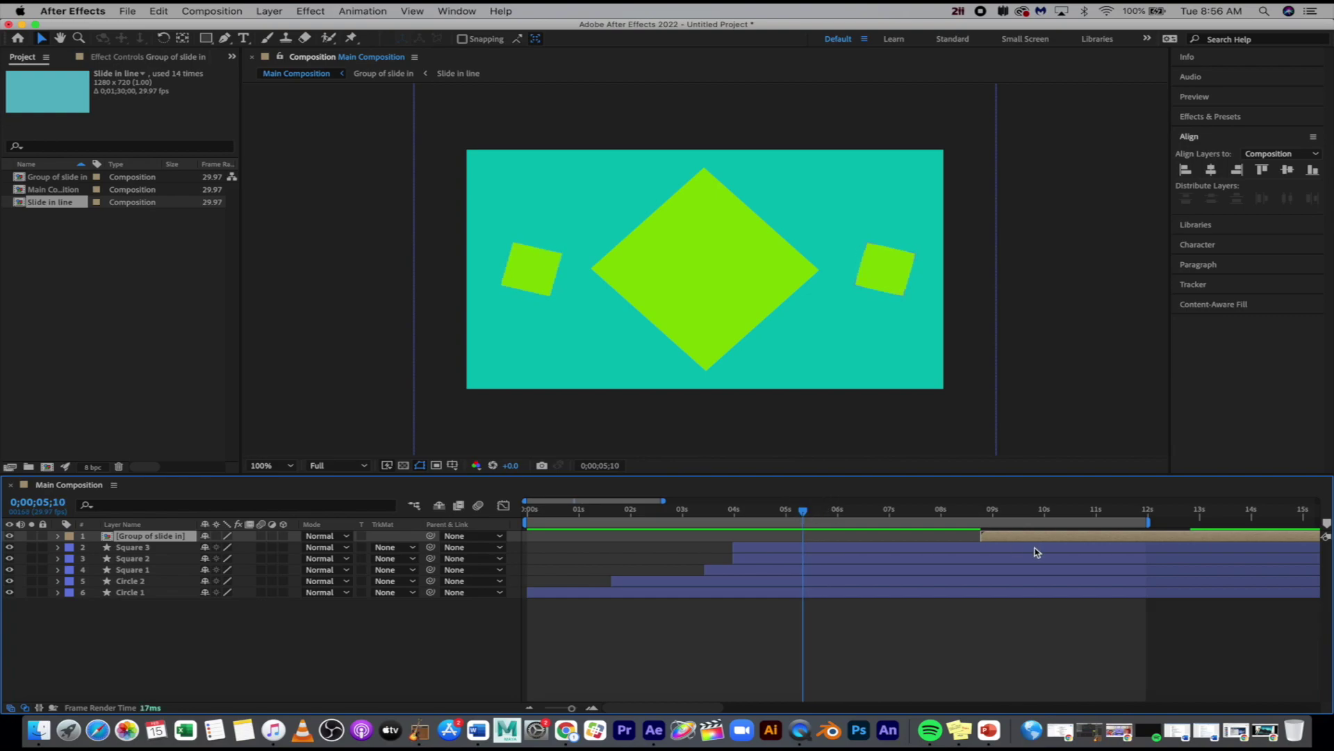
pyautogui.moveTo(1011, 540); pyautogui.dragTo(835, 534)
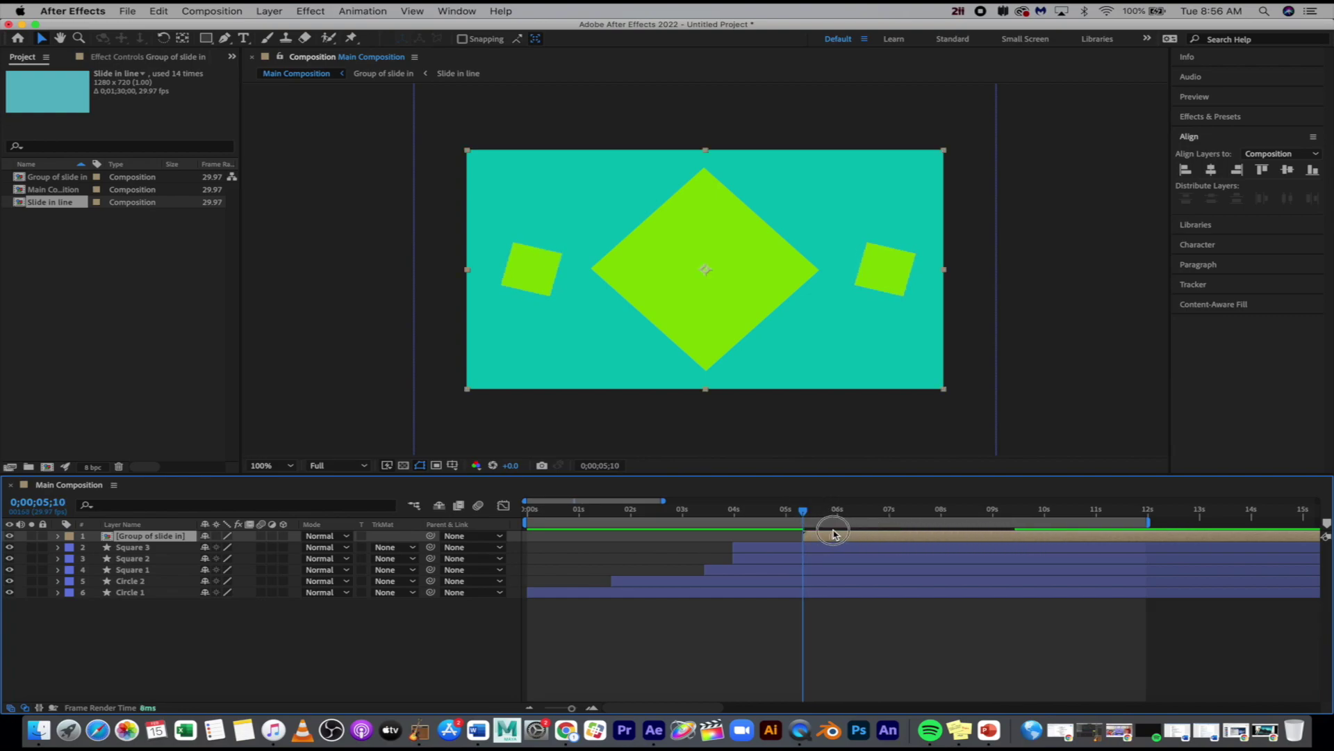
pyautogui.moveTo(540, 509); pyautogui.dragTo(511, 523)
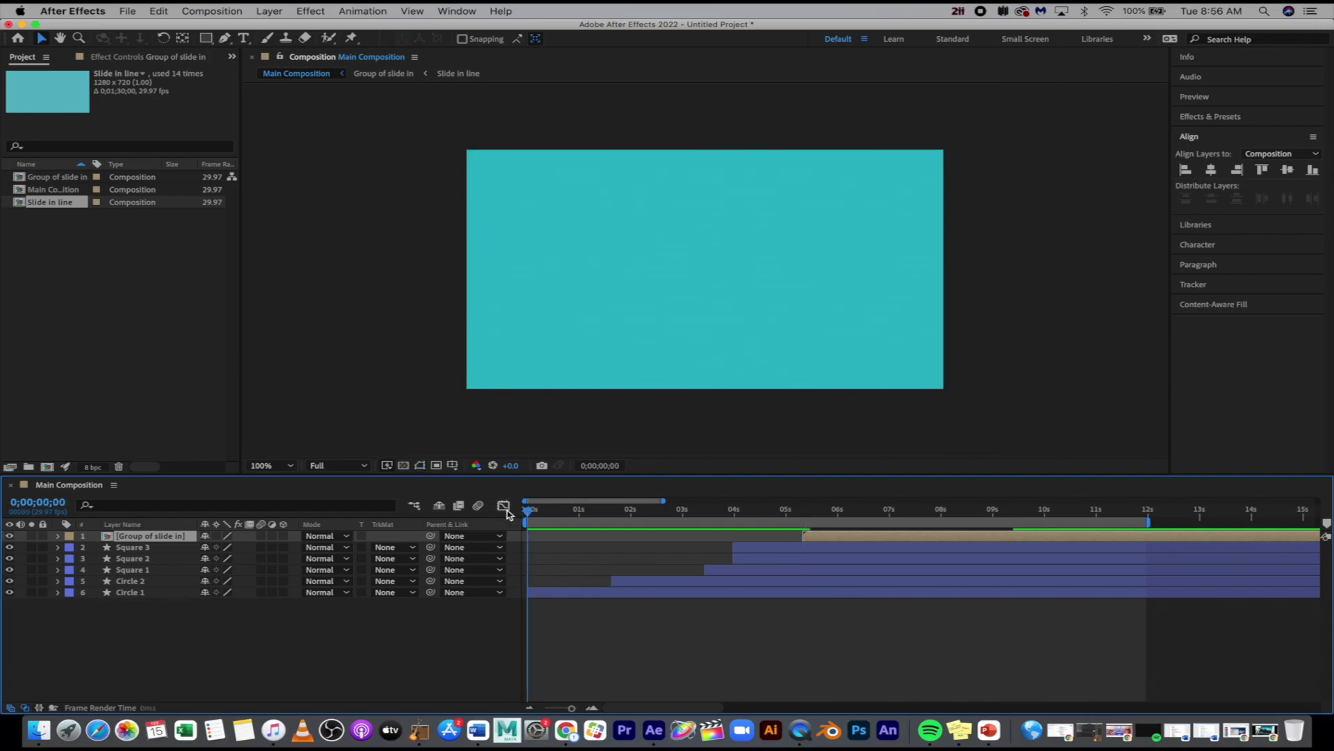
pyautogui.press('space')
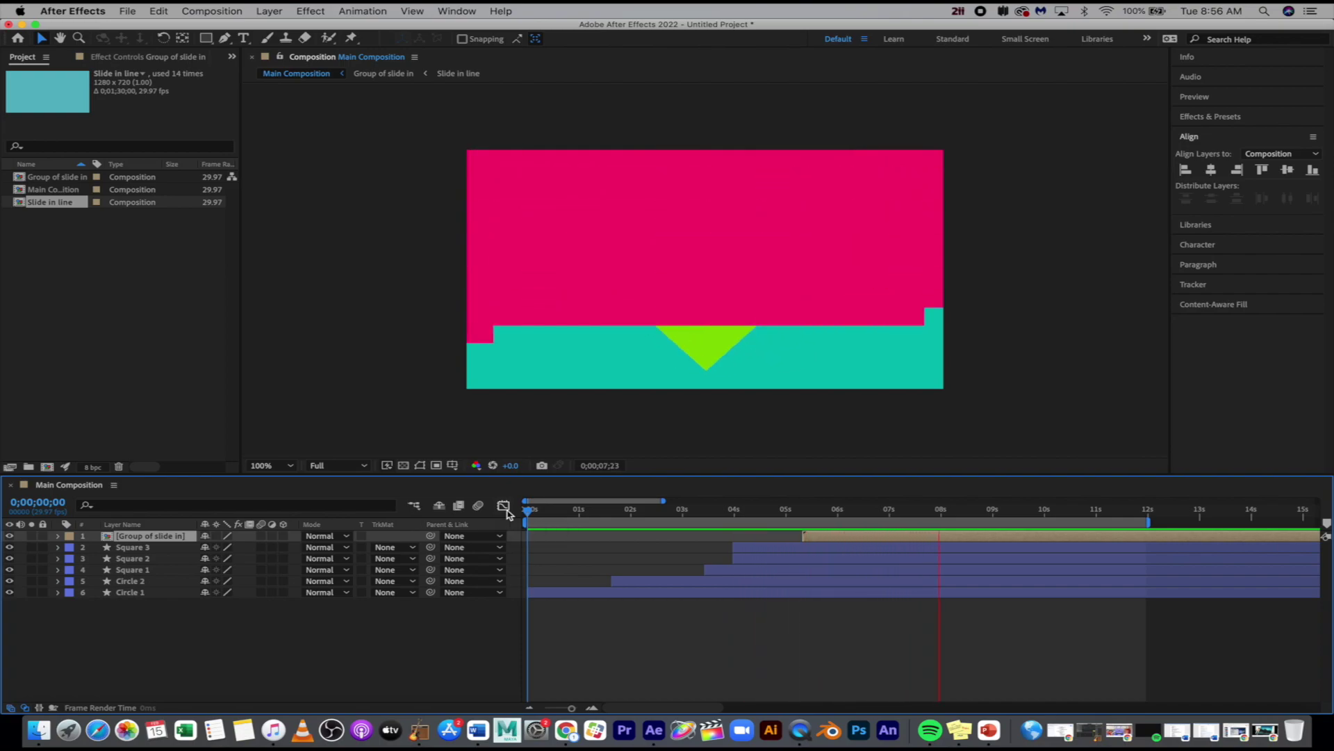
pyautogui.press('space')
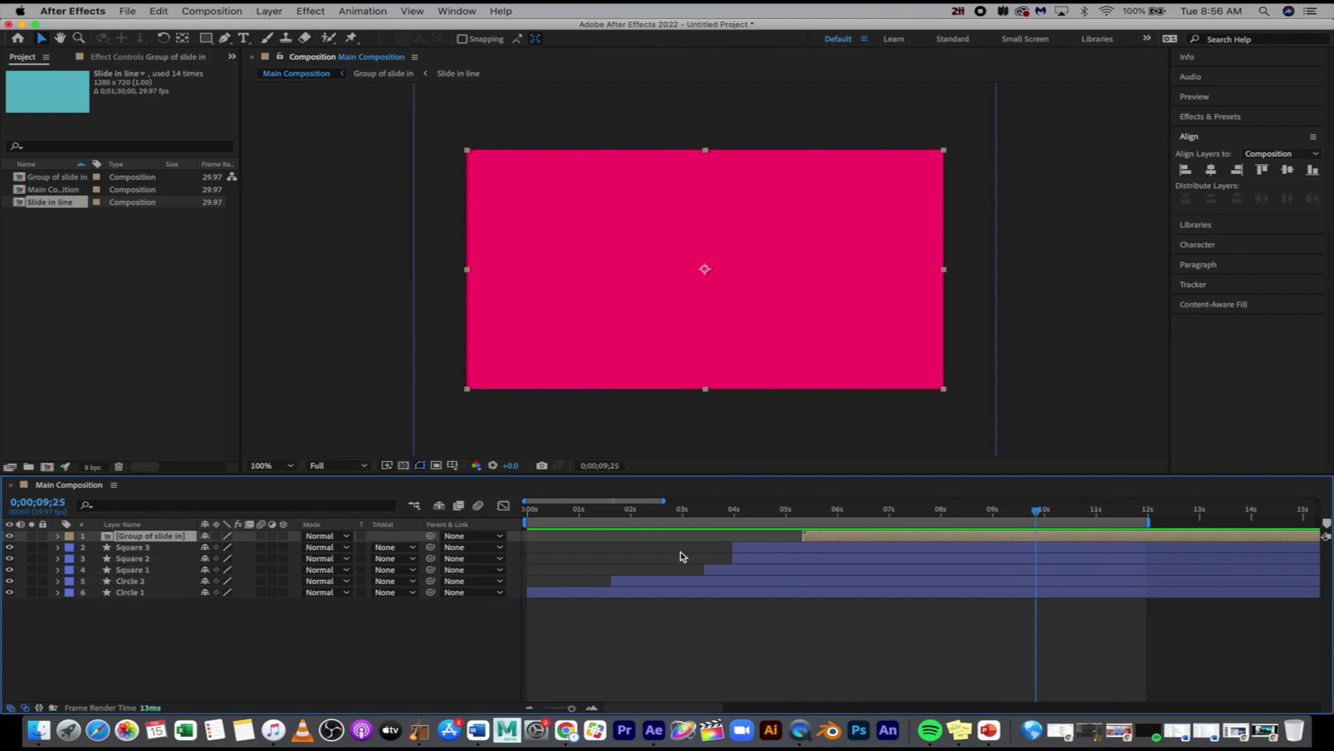
# - Pre-compose the Circle 1 layer as "Pre comp circle"
pyautogui.click(572, 593)
pyautogui.press('super+shift+c')
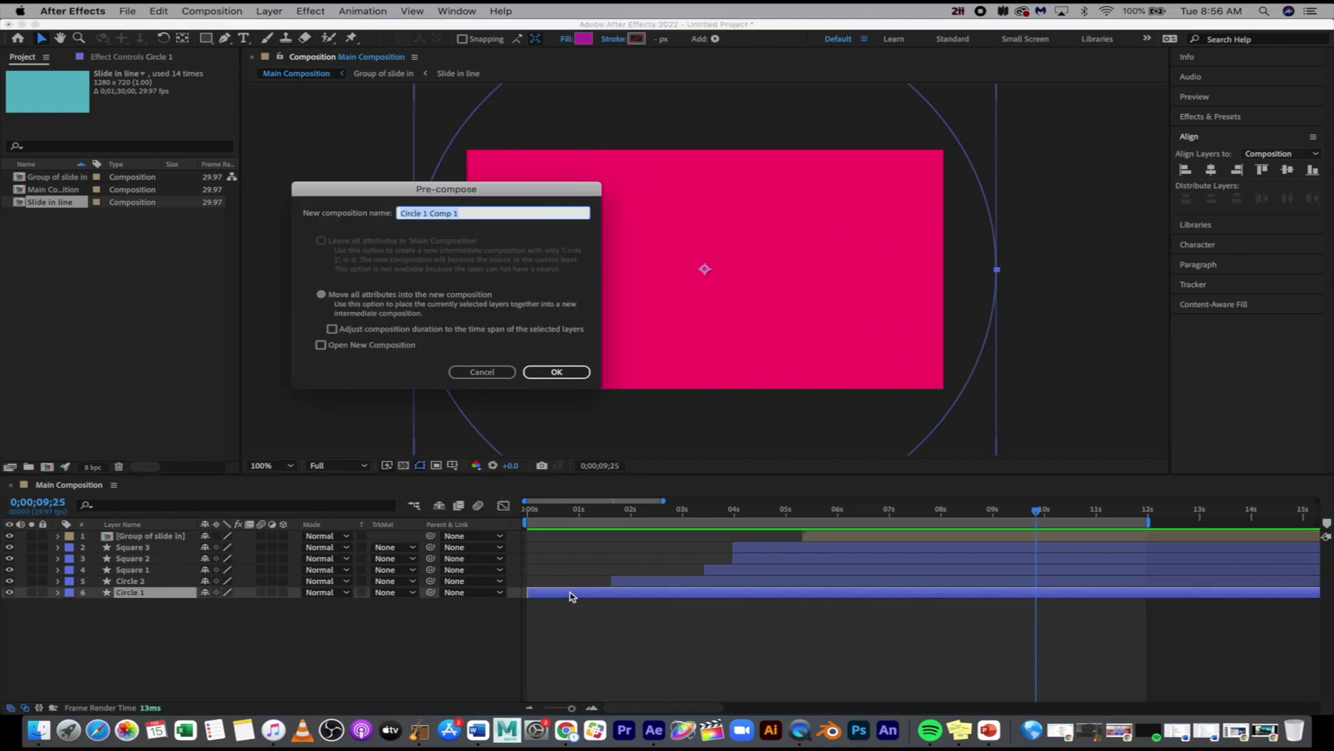
pyautogui.write('Pre comp circle')
pyautogui.click(559, 372)
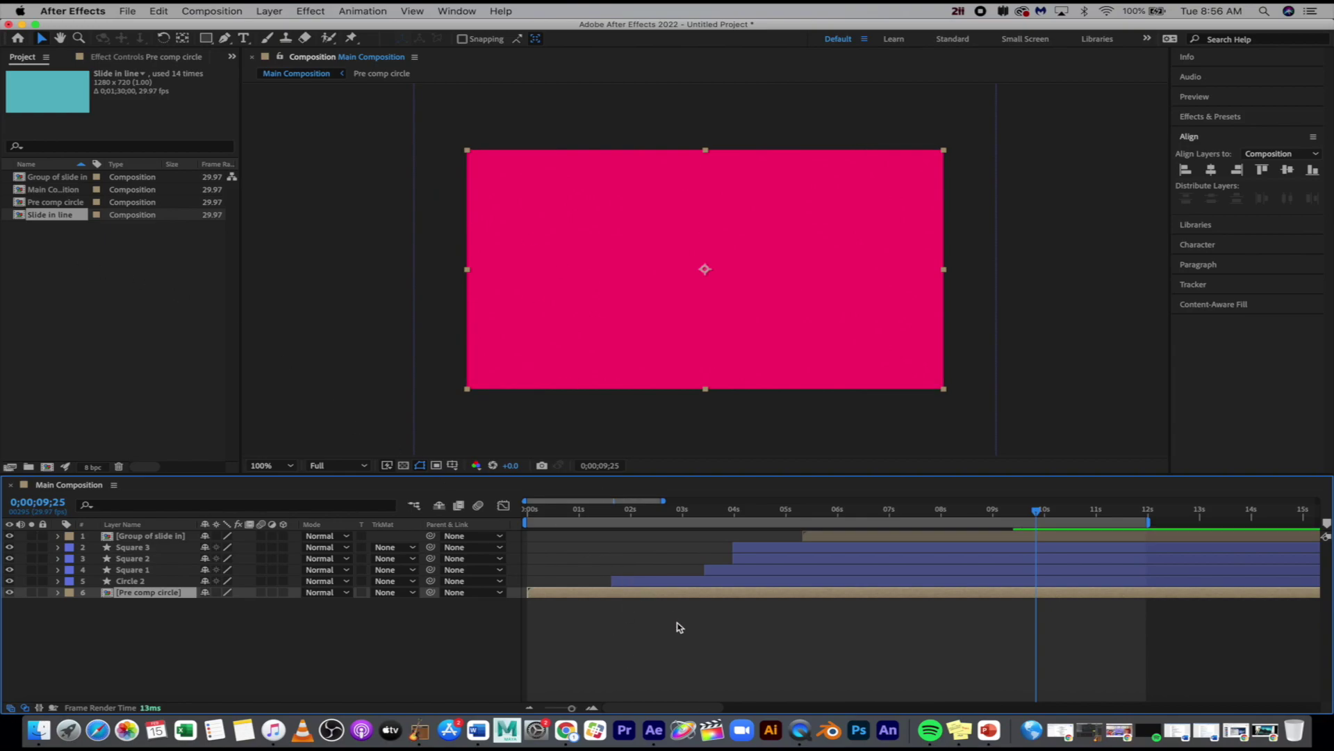
# - Add a second Pre comp circle as the topmost layer of Main Composition, starting at about 8.8 seconds, and return to the first frame
pyautogui.click(54, 202)
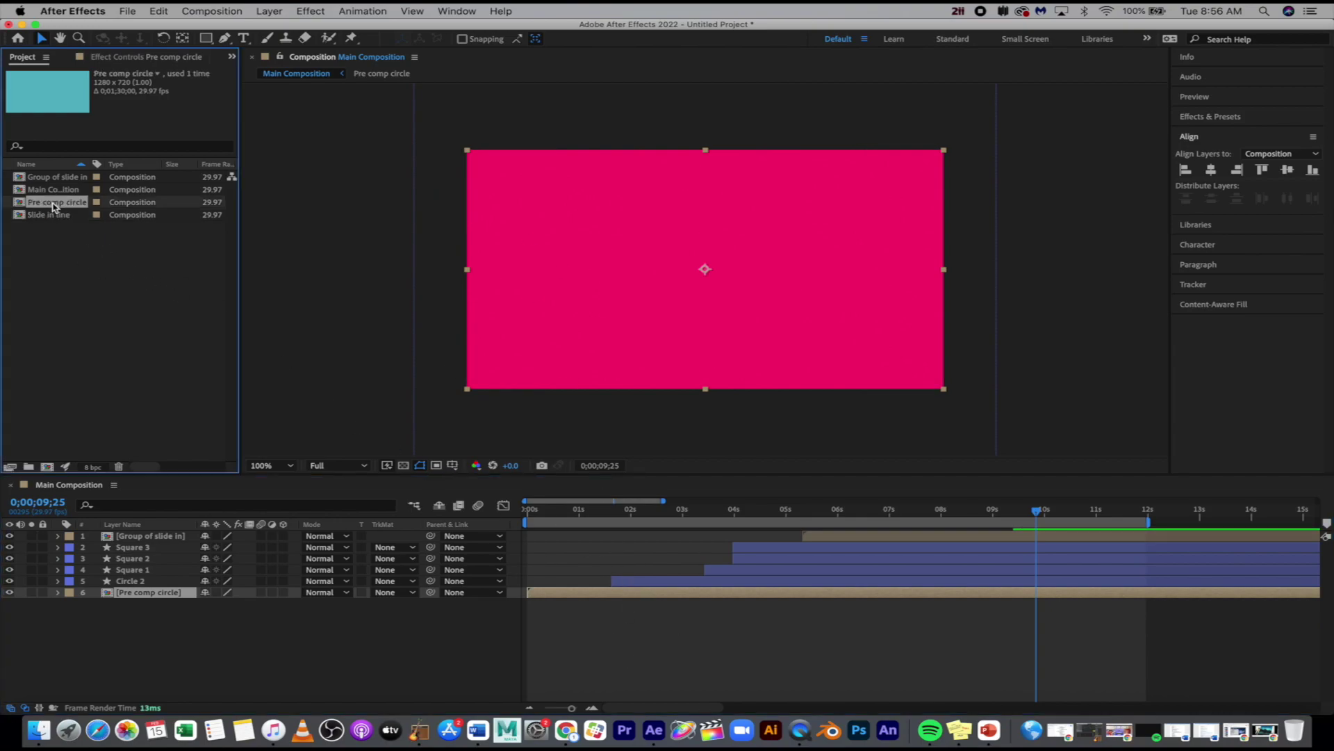
pyautogui.moveTo(54, 202); pyautogui.dragTo(611, 628)
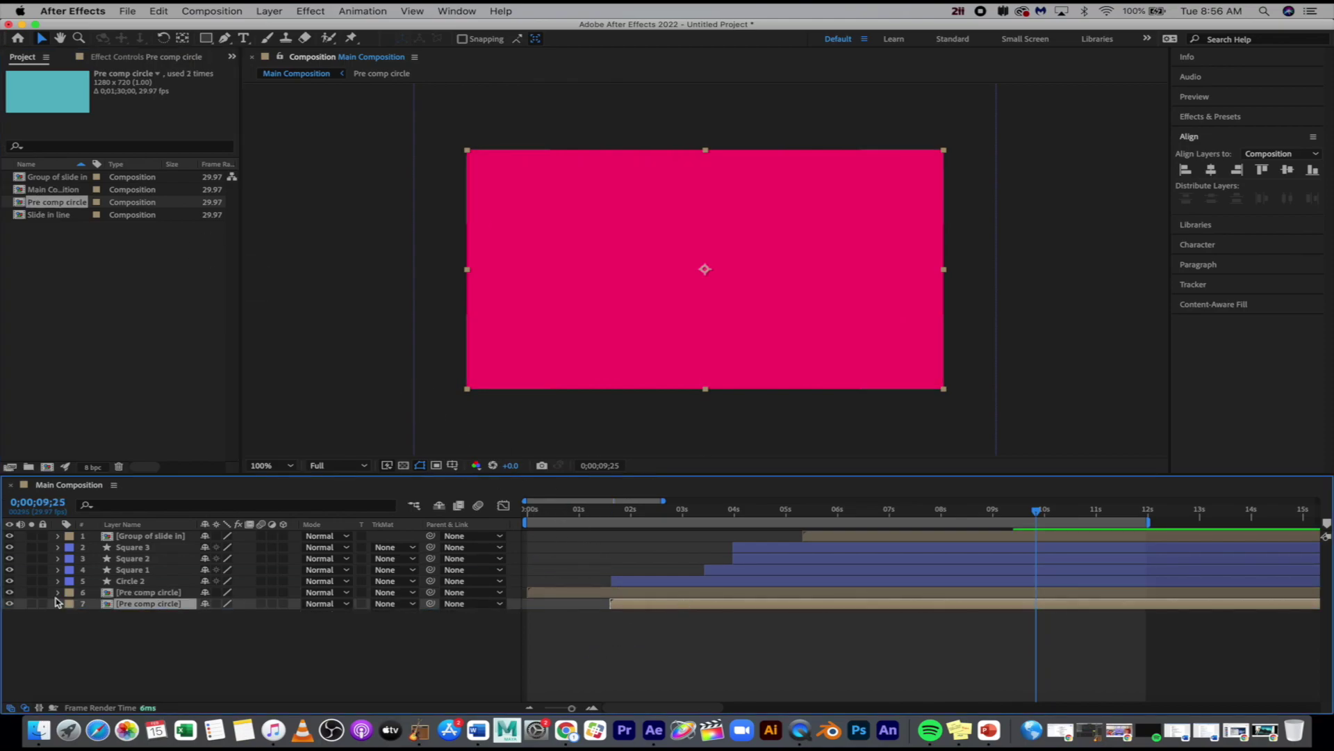
pyautogui.moveTo(128, 603); pyautogui.dragTo(130, 538)
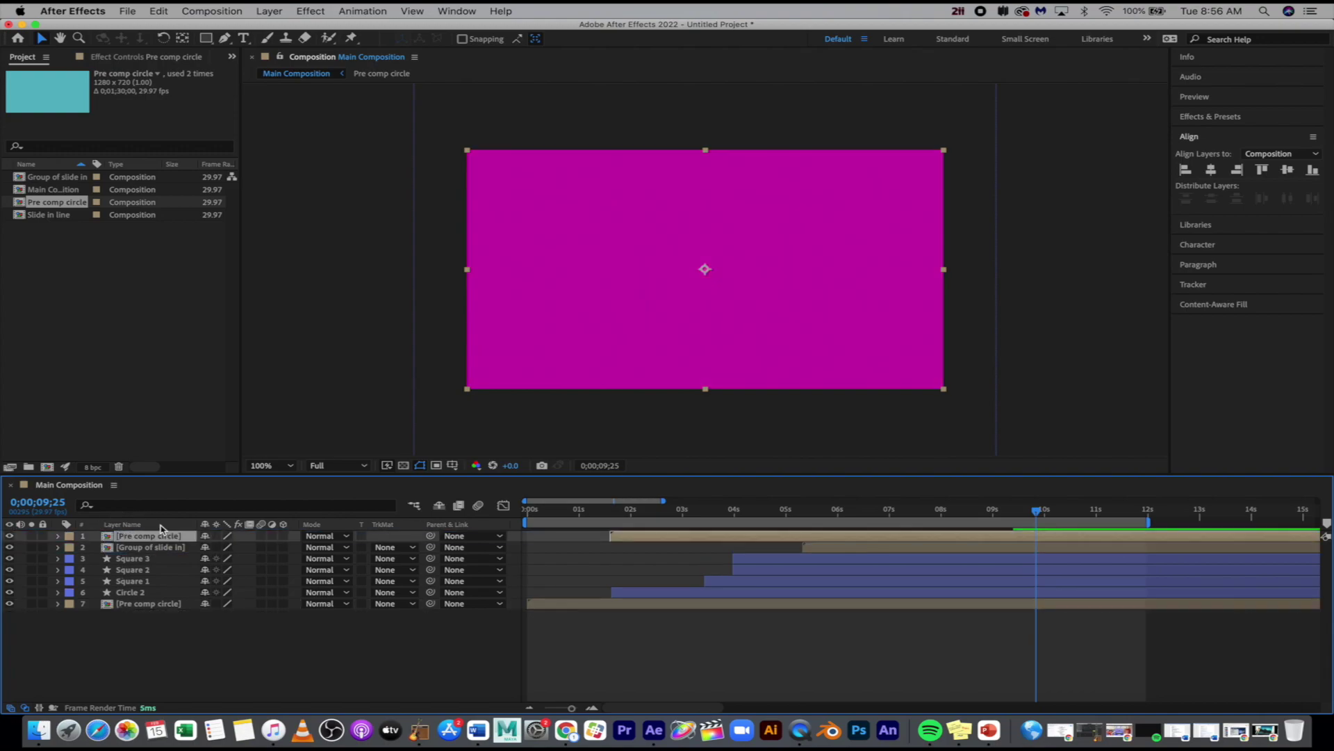
pyautogui.moveTo(634, 536); pyautogui.dragTo(526, 523)
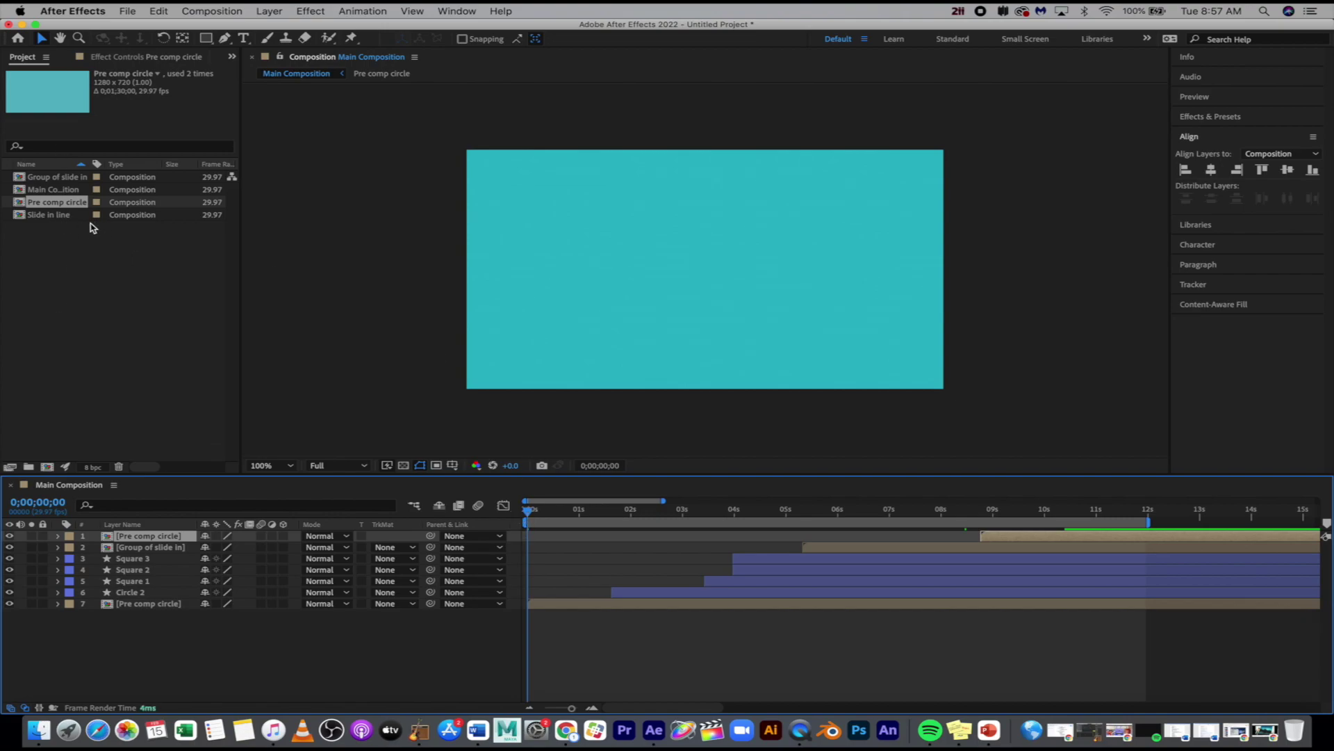
# - Save the project as "Video demo 1" in the Shapes Motion Graphics 2022 folder of Creative Cloud Files
pyautogui.click(90, 271)
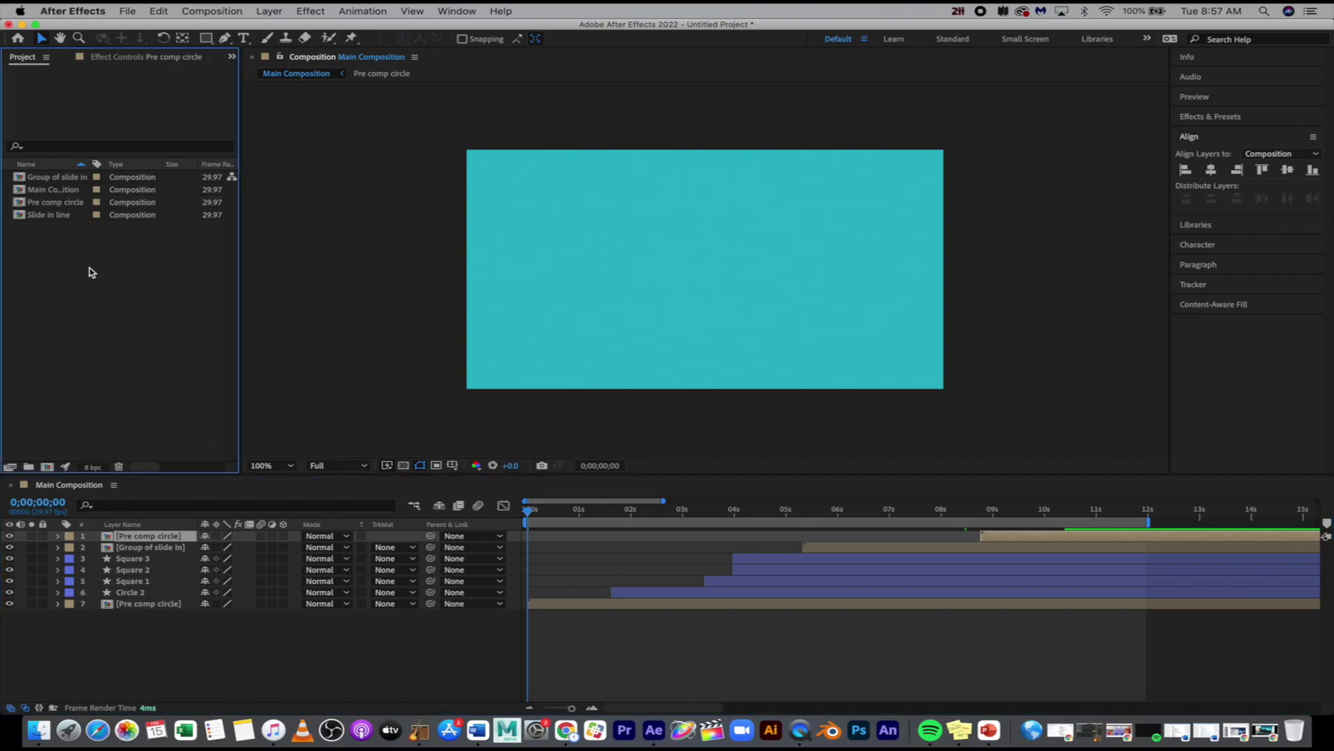
pyautogui.press('super+s')
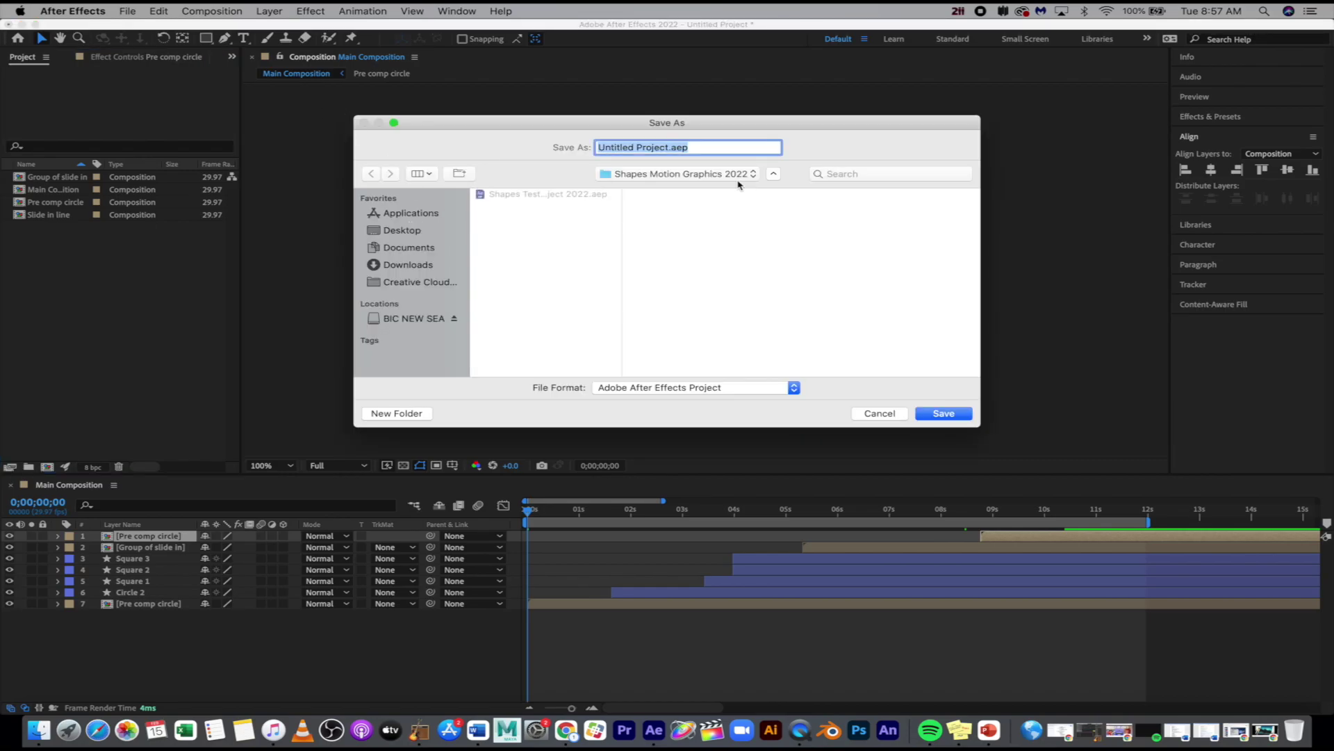
pyautogui.click(419, 283)
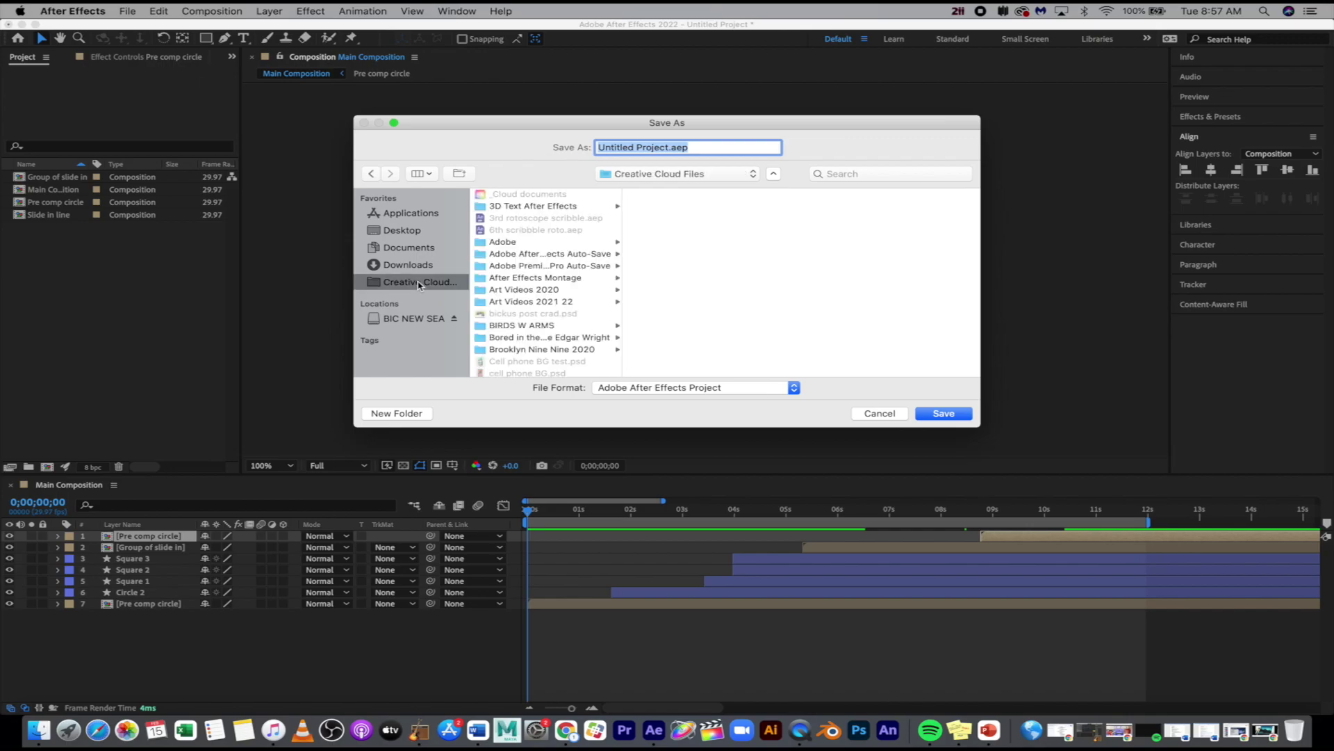
pyautogui.scroll(-15, 527, 263)
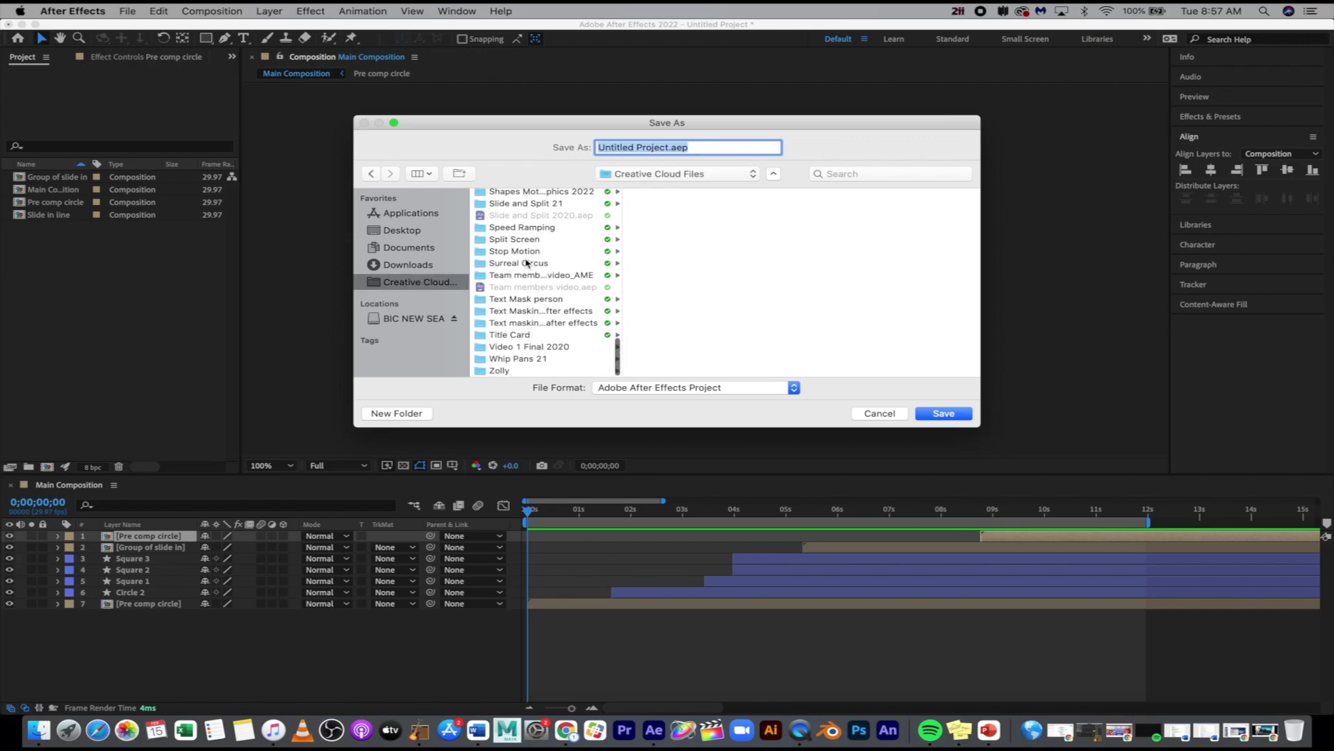
pyautogui.scroll(1, 527, 263)
pyautogui.click(535, 239)
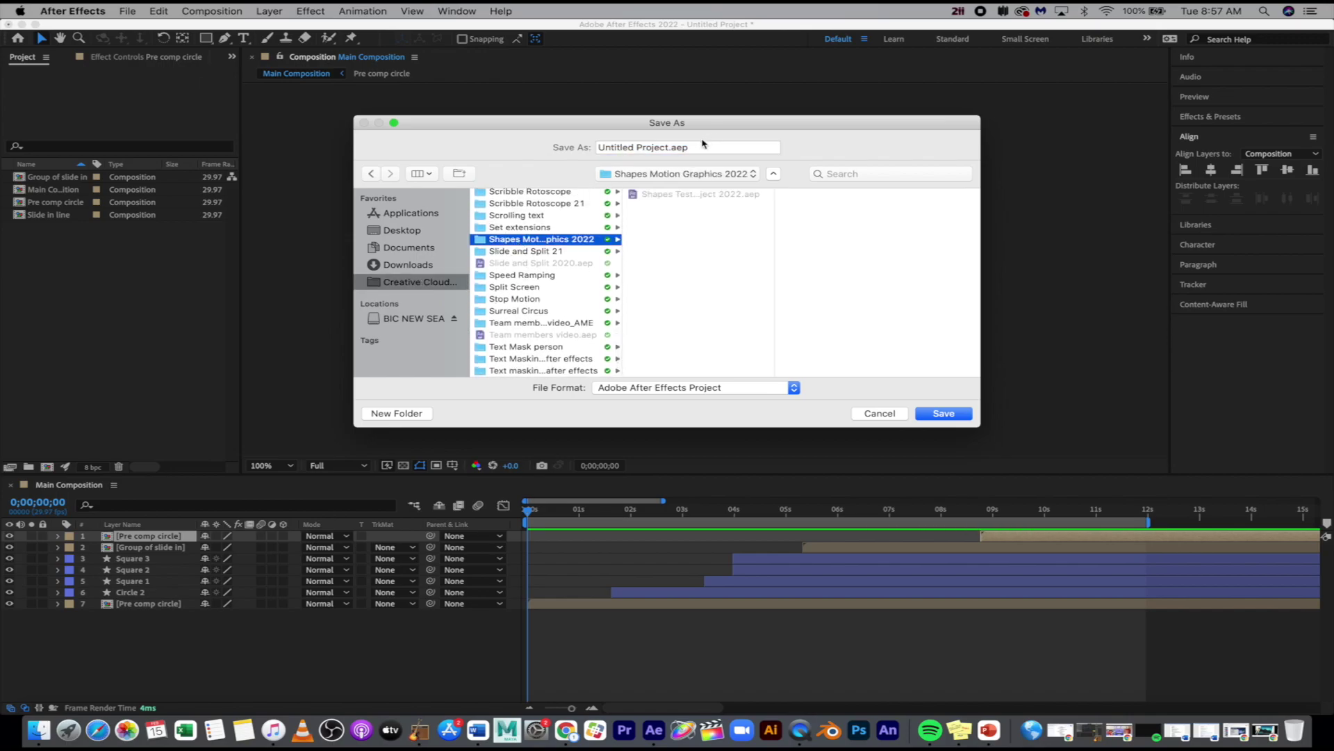
pyautogui.moveTo(667, 146); pyautogui.dragTo(599, 146)
pyautogui.write('Video demo 1')
pyautogui.press('Return')
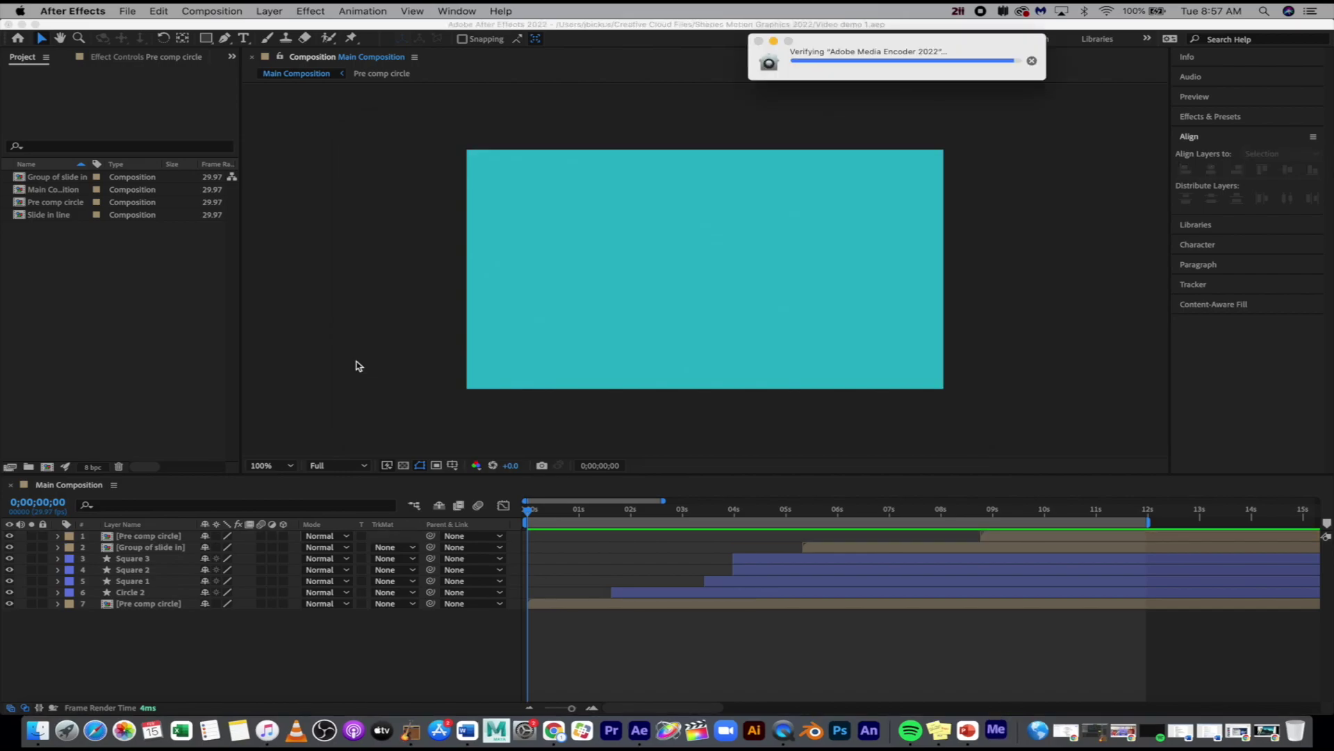
# - Send Main Composition to the Adobe Media Encoder queue and switch to Media Encoder
pyautogui.click(127, 10)
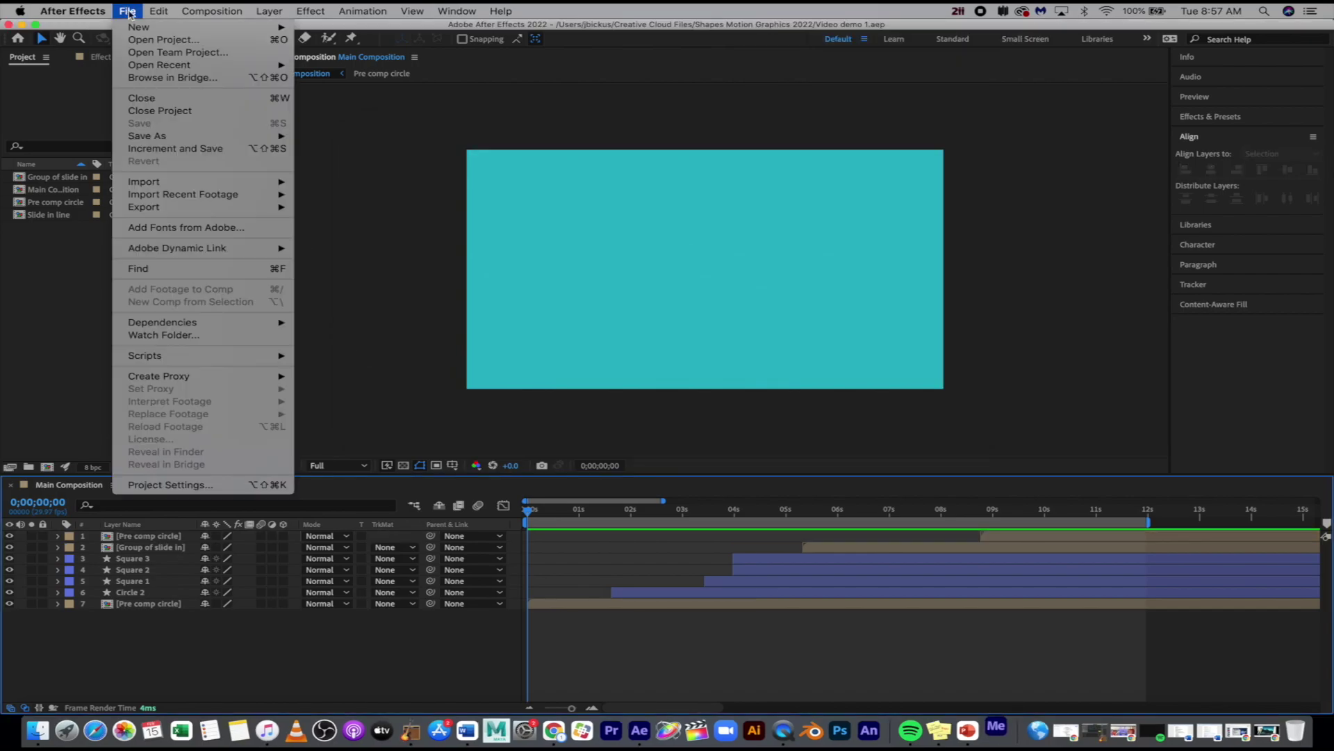
pyautogui.click(281, 624)
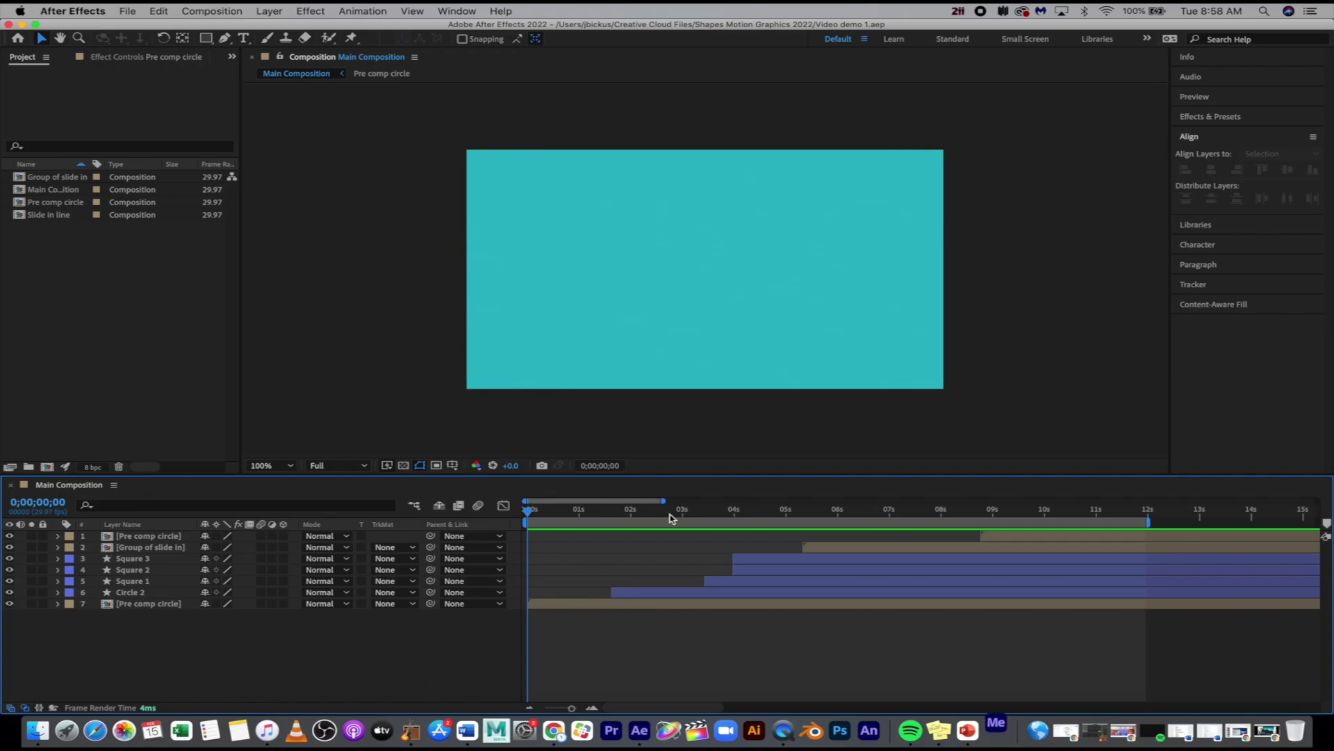
pyautogui.click(127, 11)
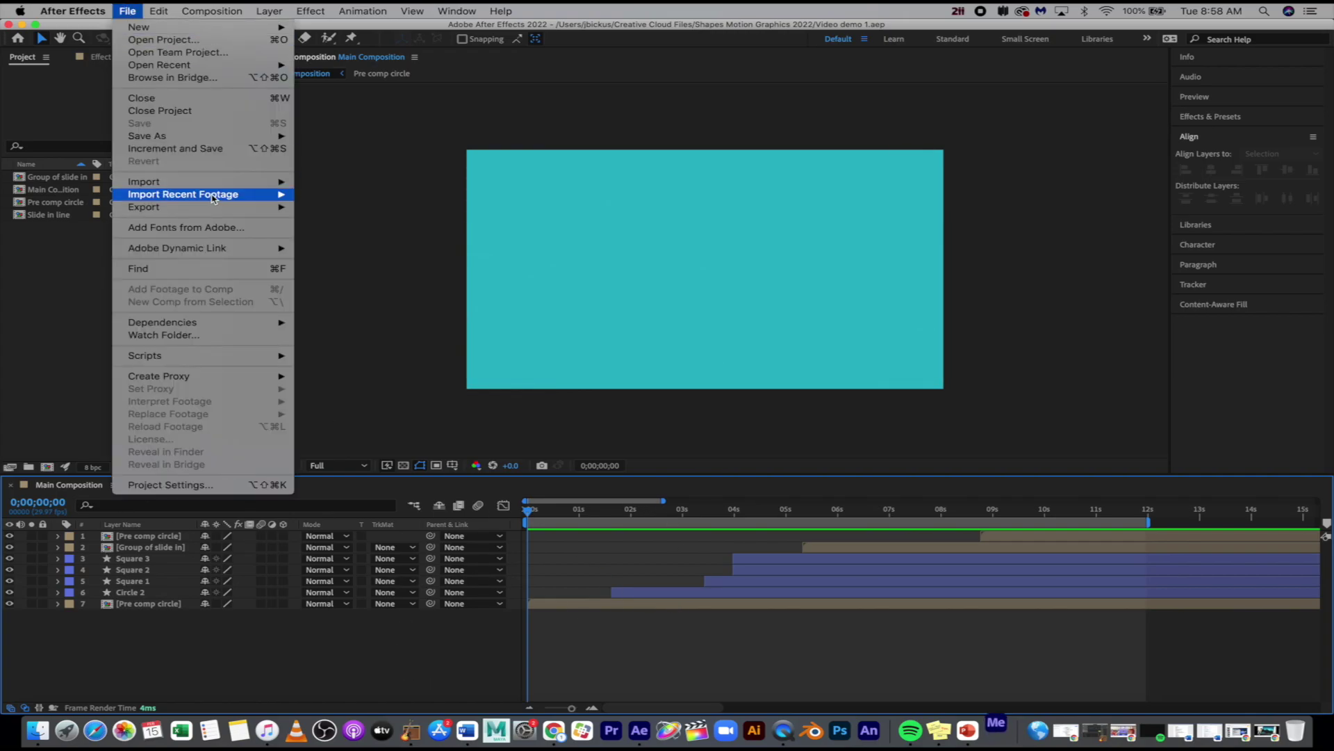
pyautogui.moveTo(218, 207)
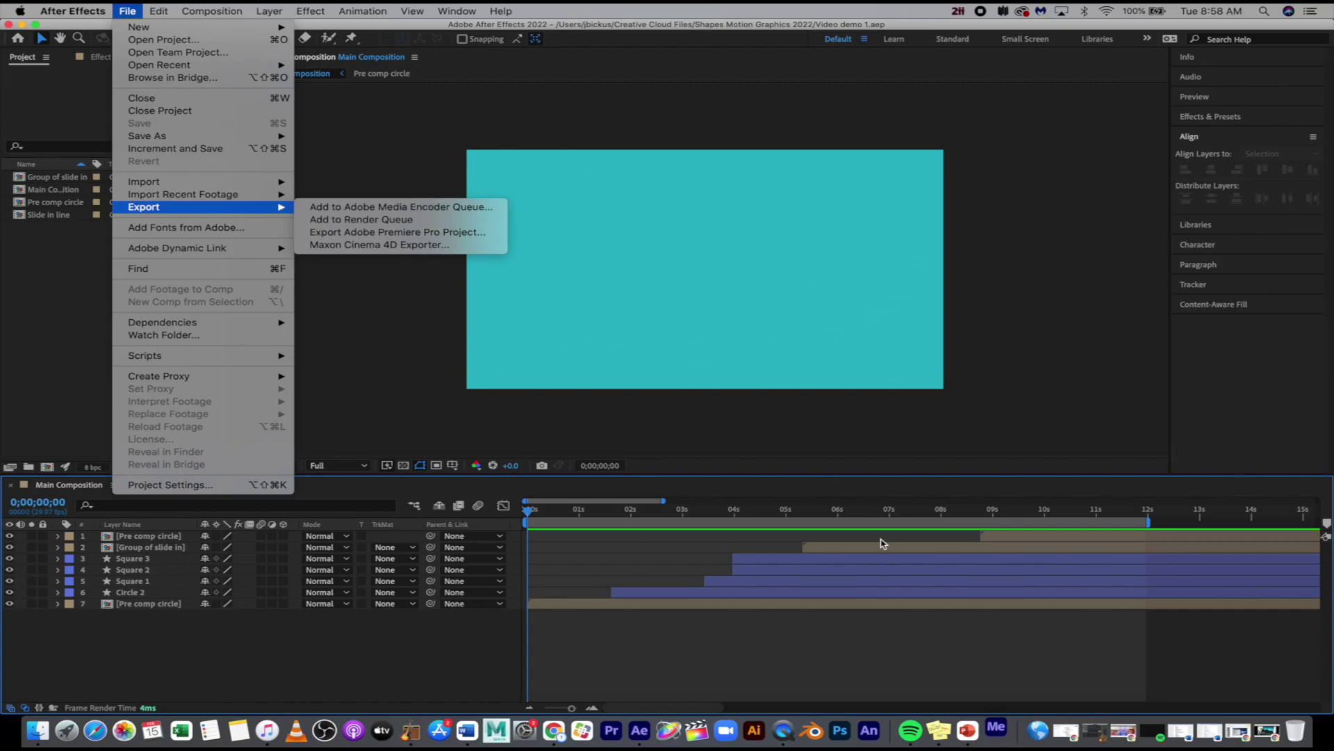
pyautogui.click(996, 731)
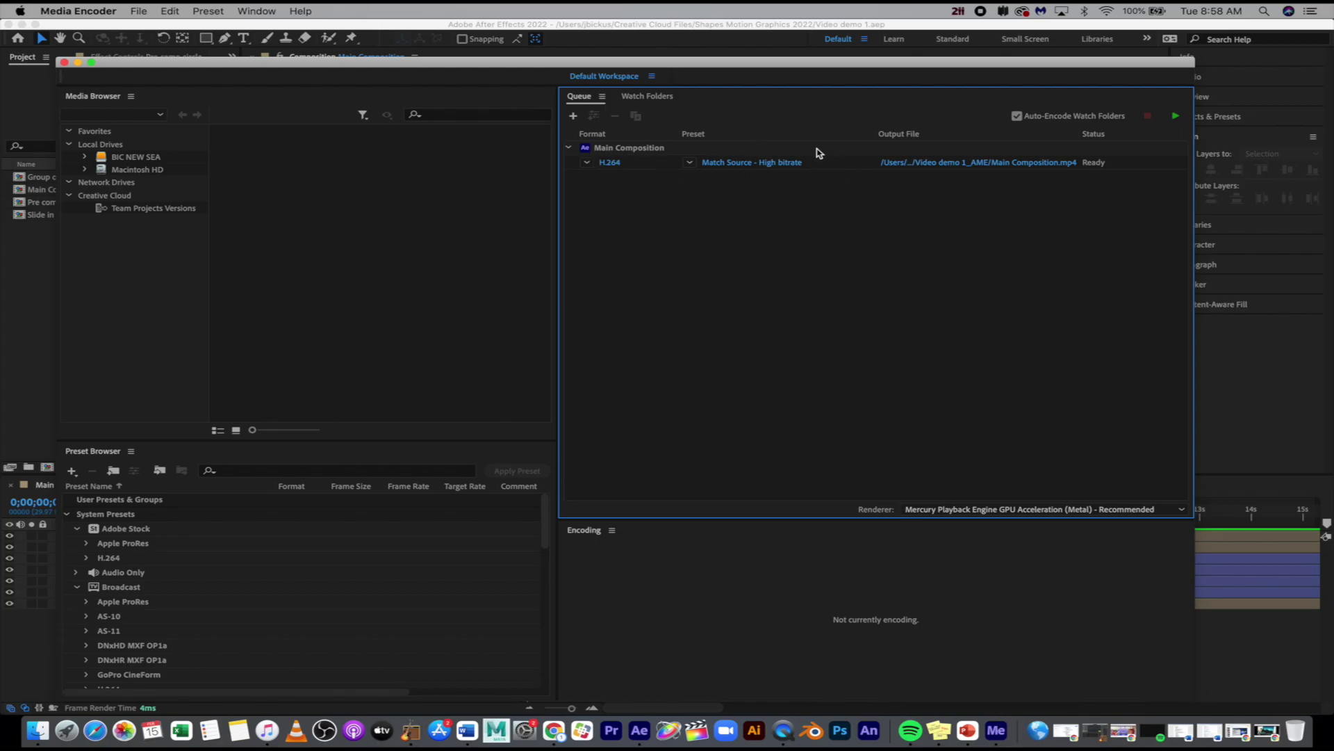
# - Check the format and source range choices in Main Composition's export settings, and accept H.264 with the Work Area range
pyautogui.click(610, 162)
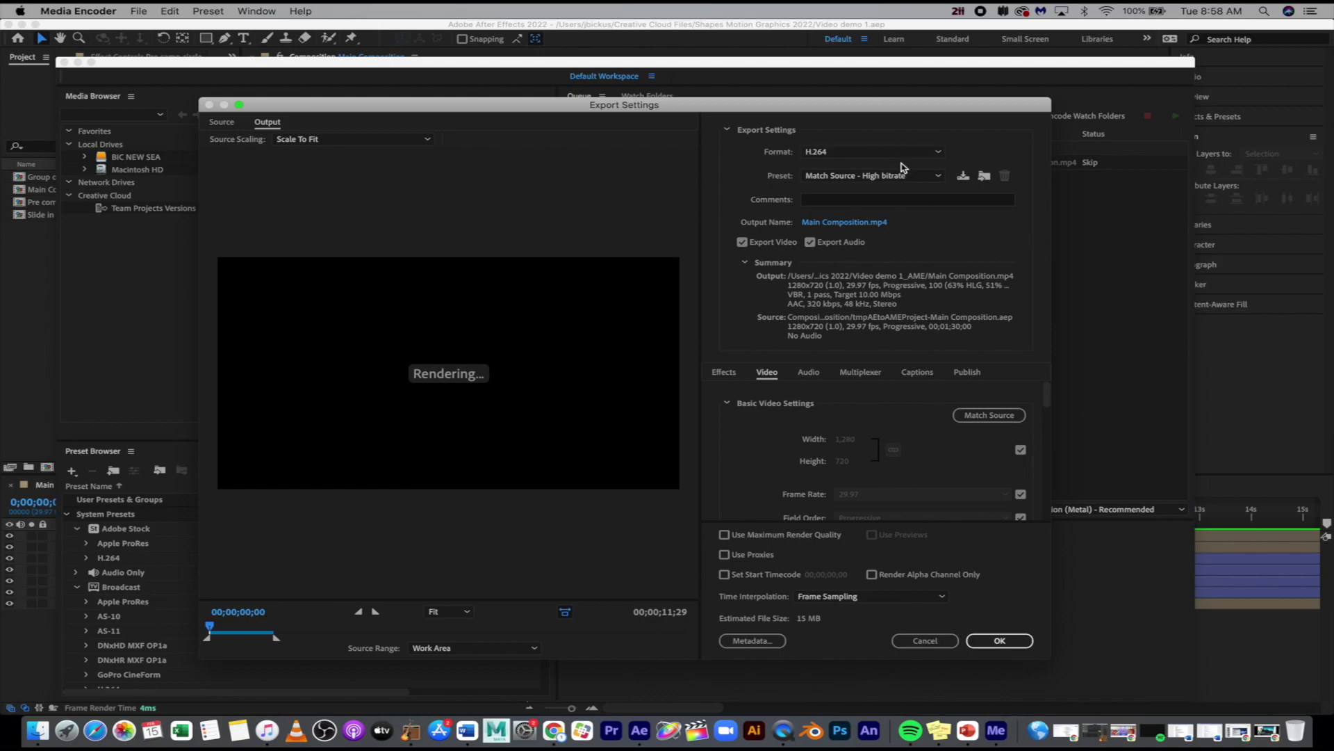
pyautogui.click(936, 153)
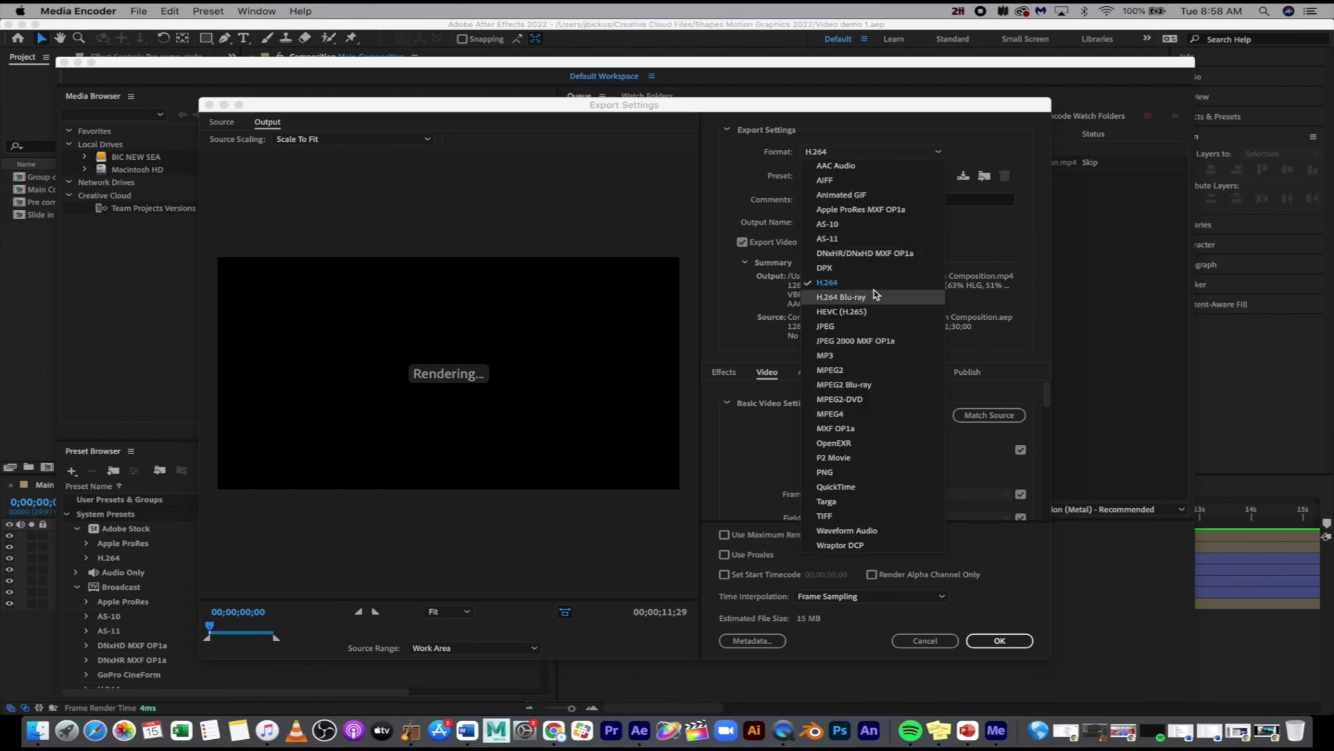
pyautogui.click(987, 263)
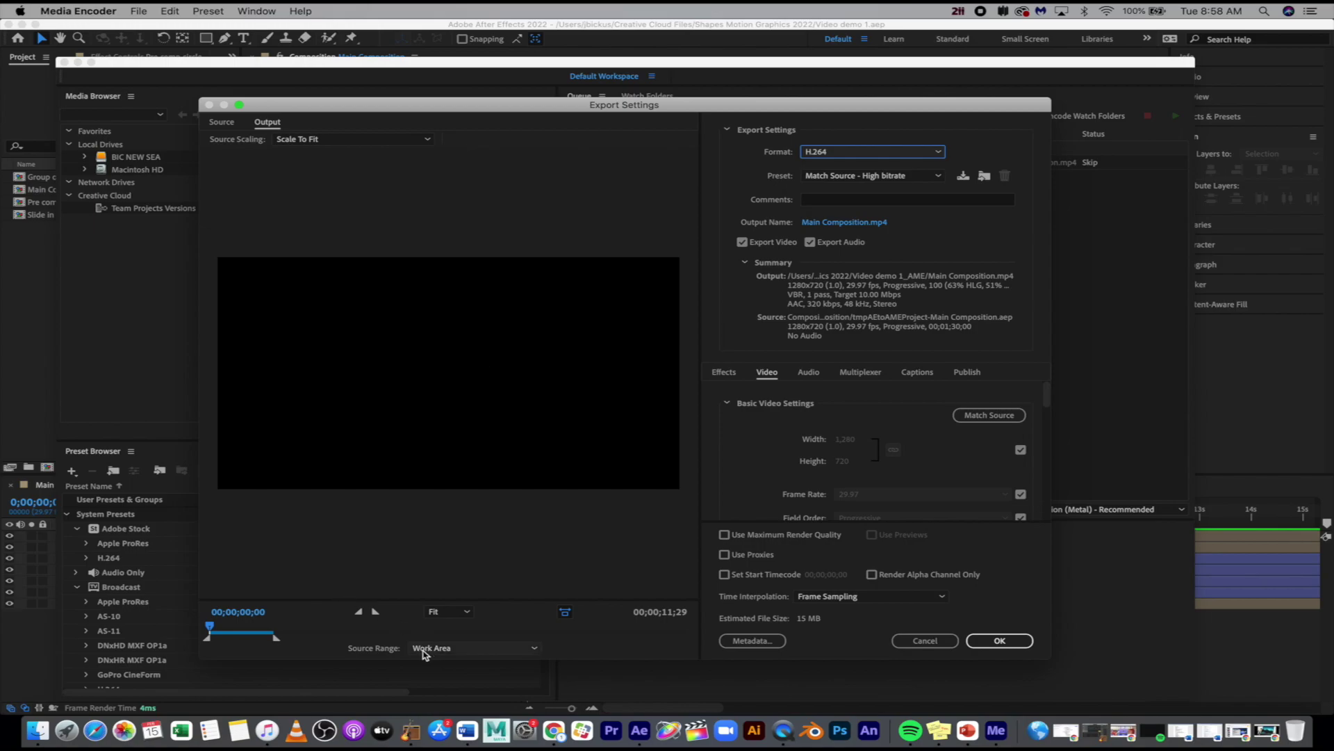
pyautogui.click(455, 649)
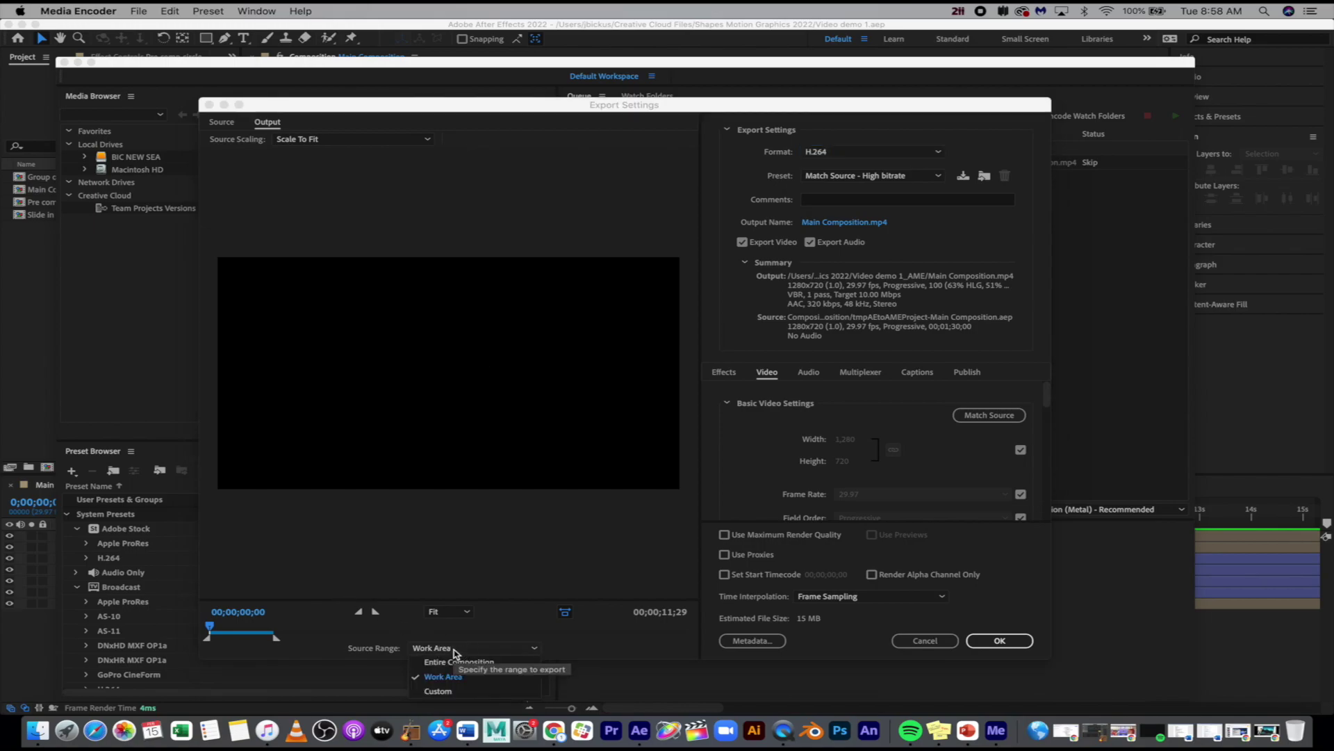
pyautogui.click(625, 657)
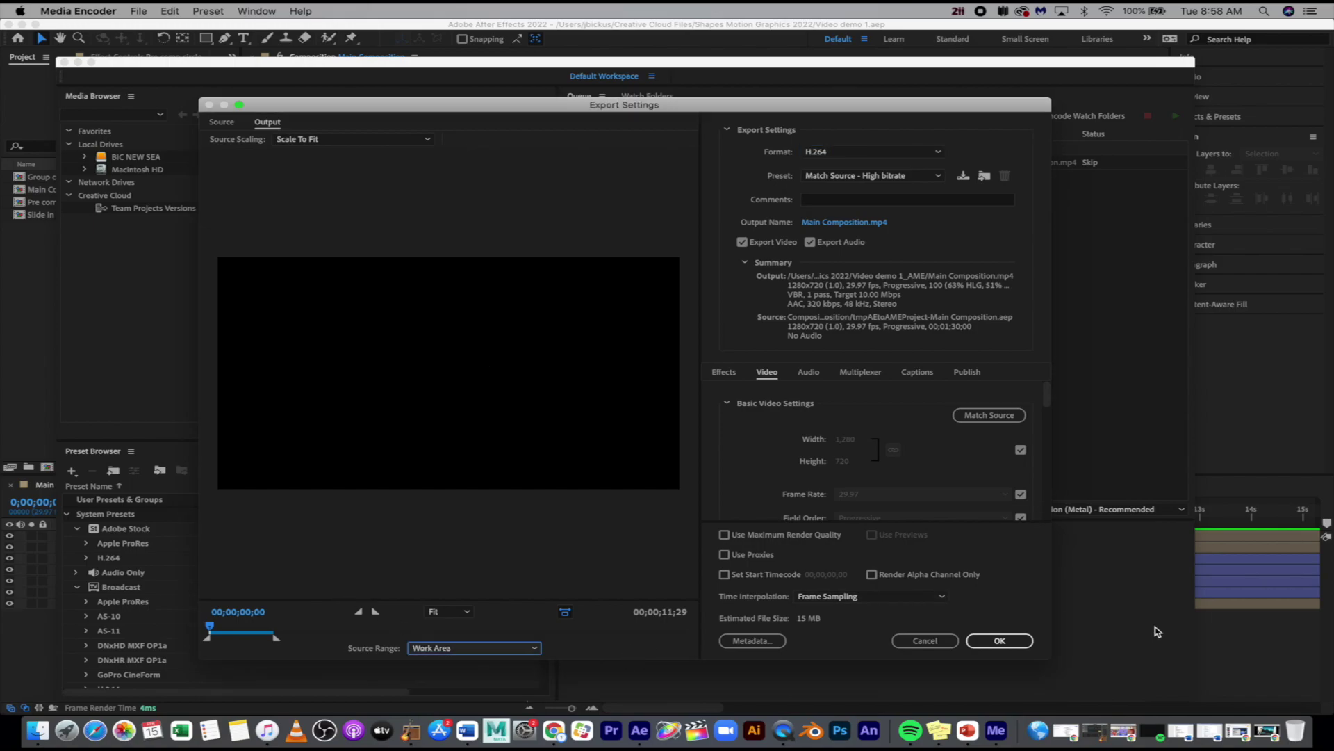
pyautogui.click(998, 640)
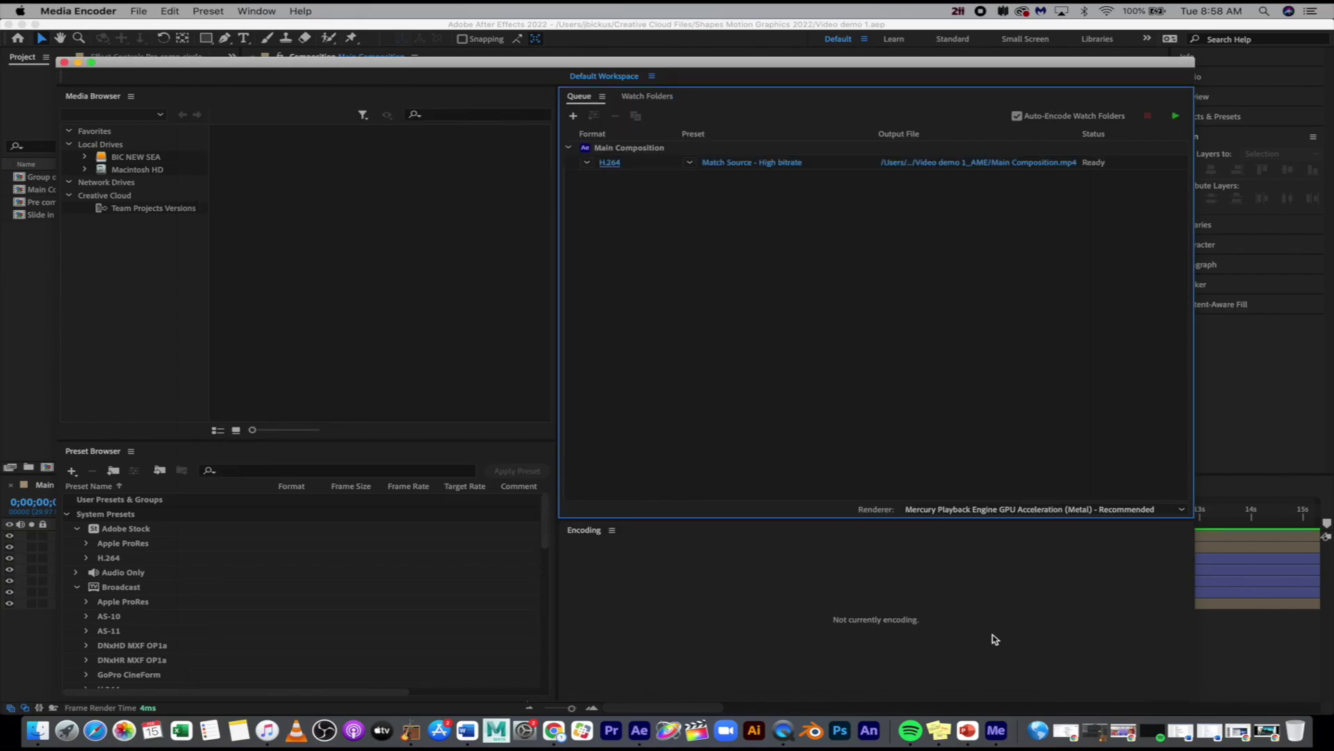
# - Set the output file to "Shape Video demo 1" in the Shapes Motion Graphics 2022 folder and start encoding the queue
pyautogui.click(907, 165)
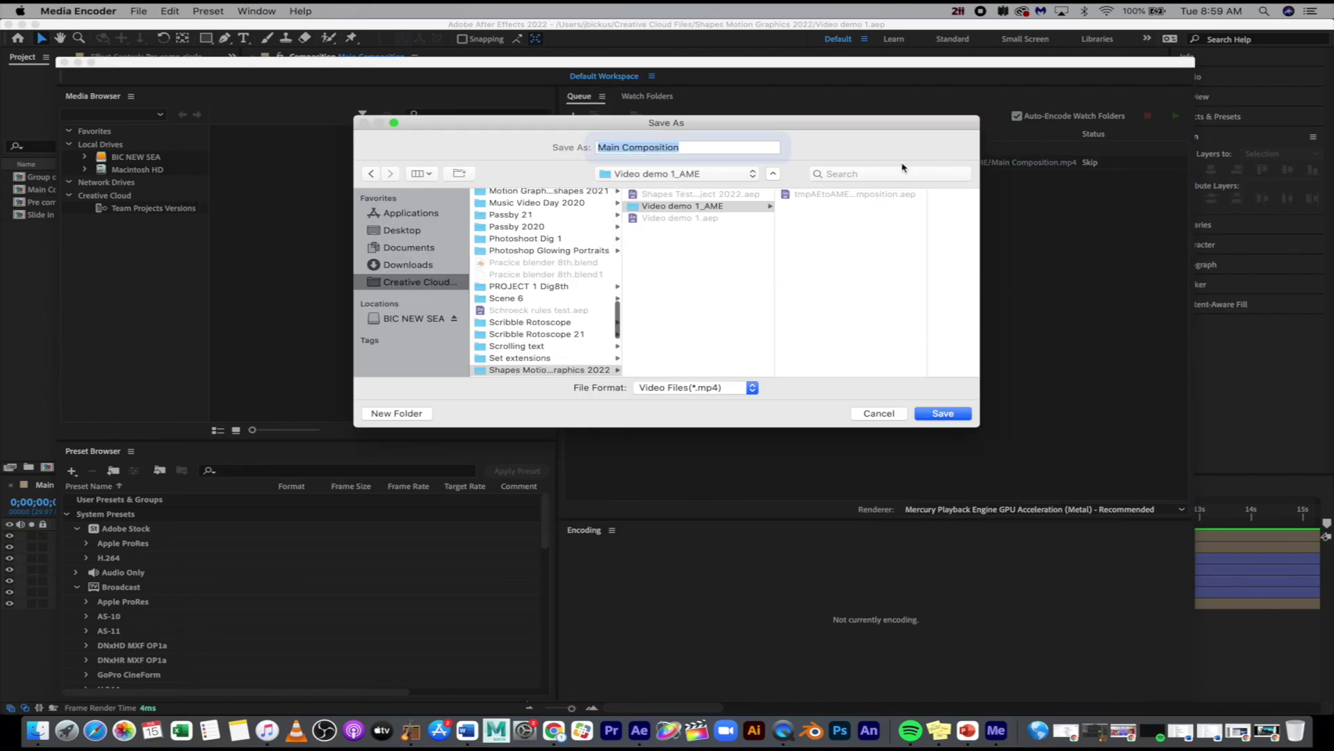
pyautogui.click(421, 234)
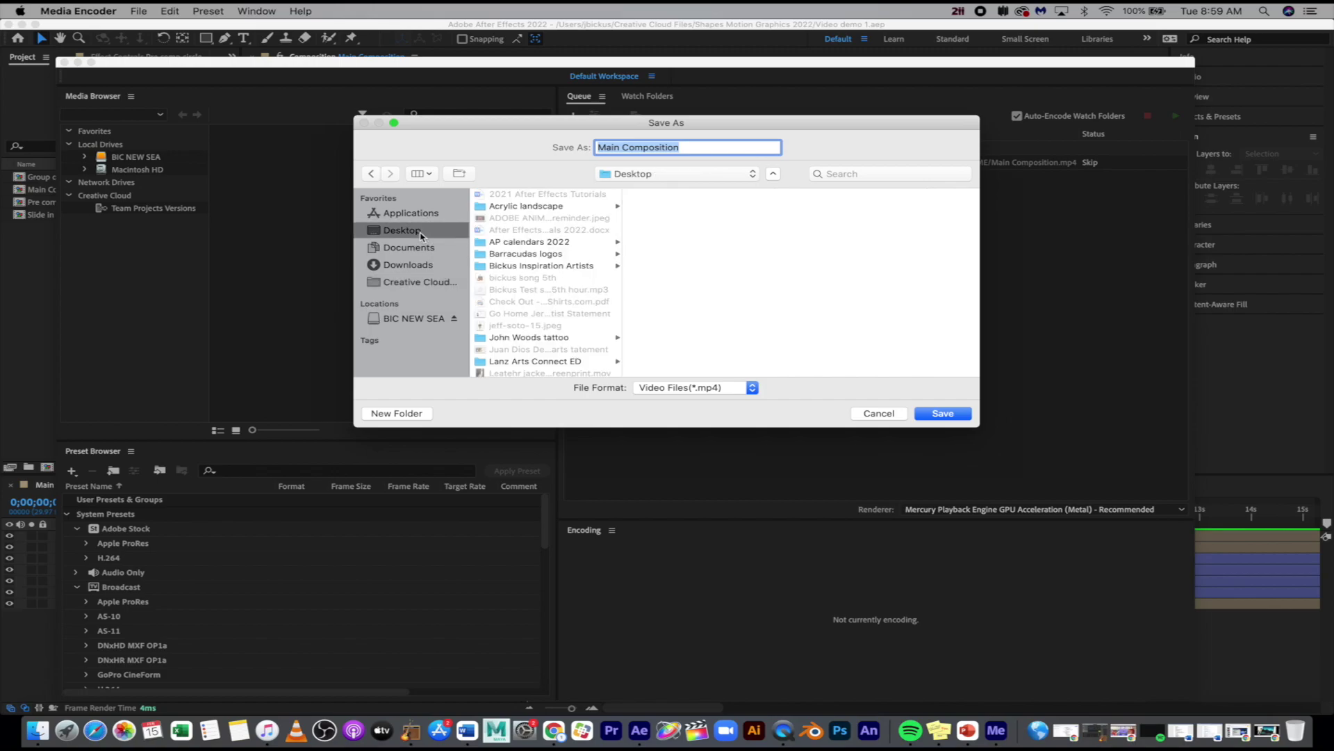
pyautogui.click(426, 284)
pyautogui.scroll(-10, 547, 284)
pyautogui.scroll(3, 546, 284)
pyautogui.click(535, 229)
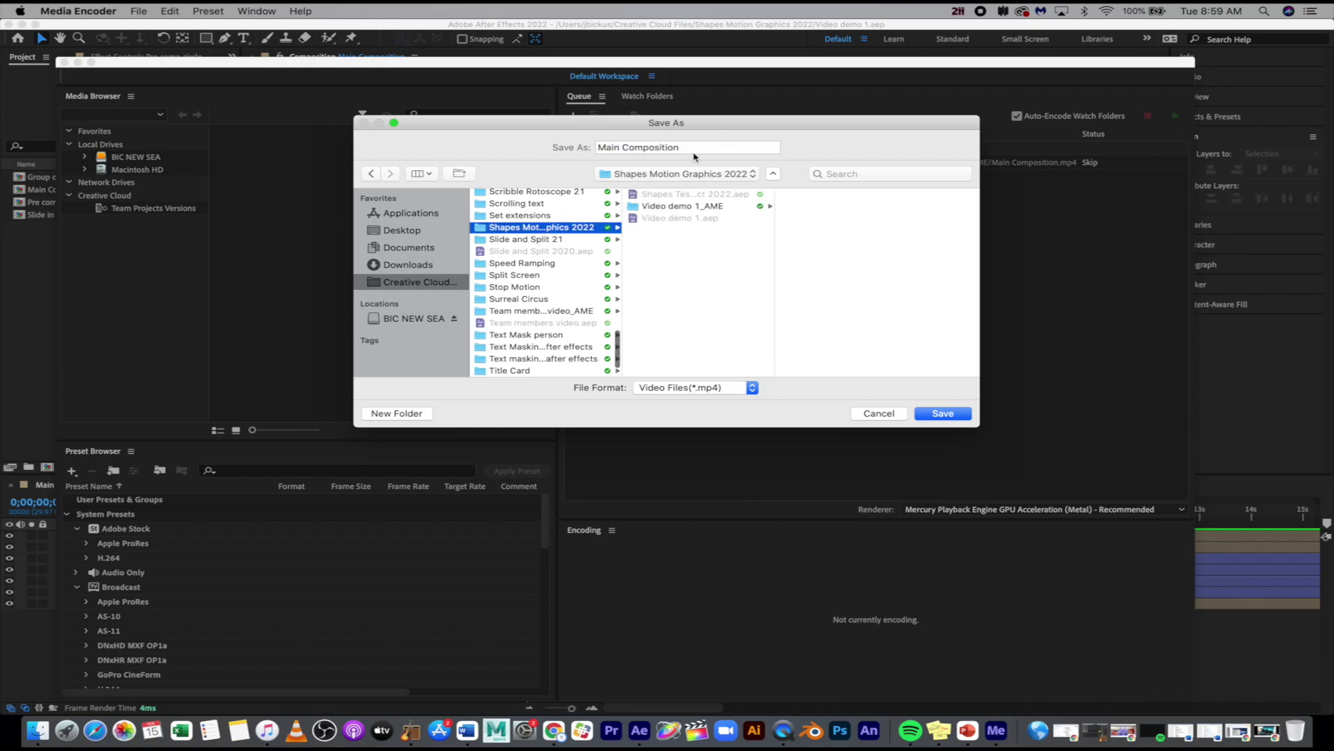
pyautogui.press('Tab')
pyautogui.write('Shap')
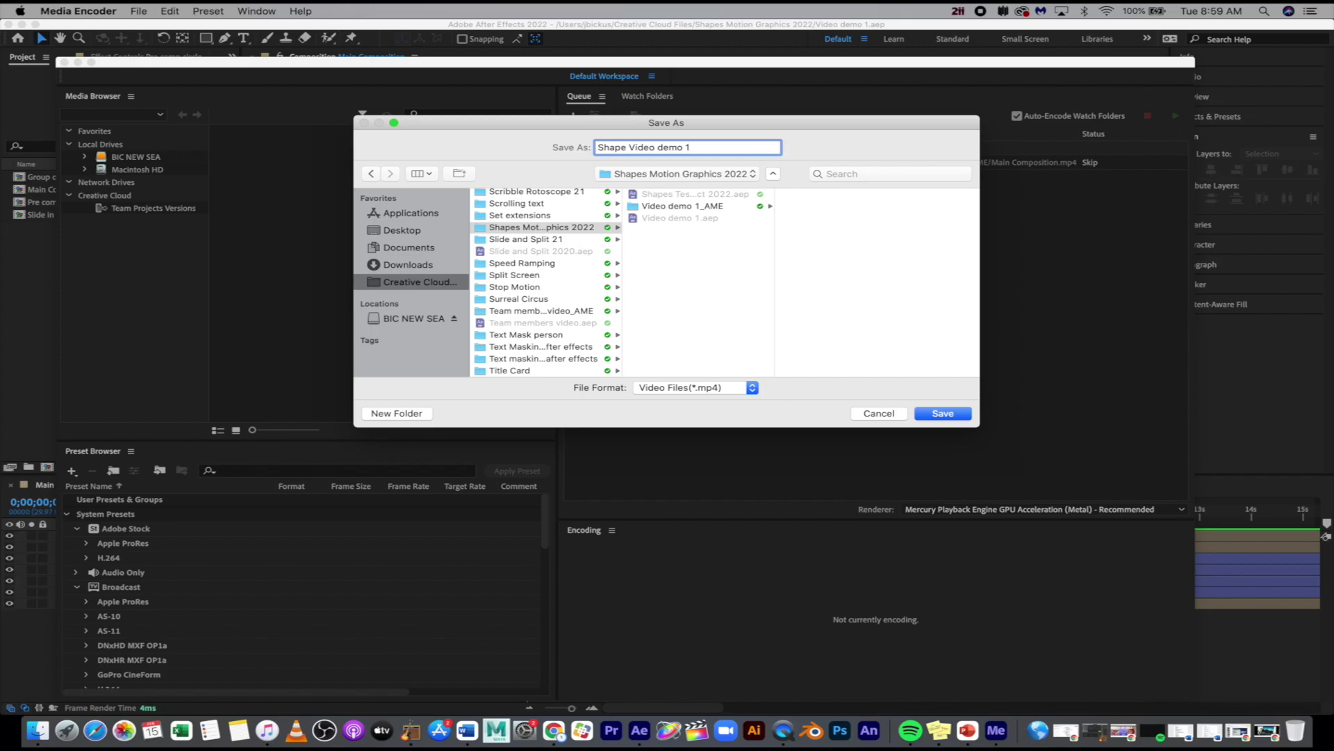
pyautogui.press('Return')
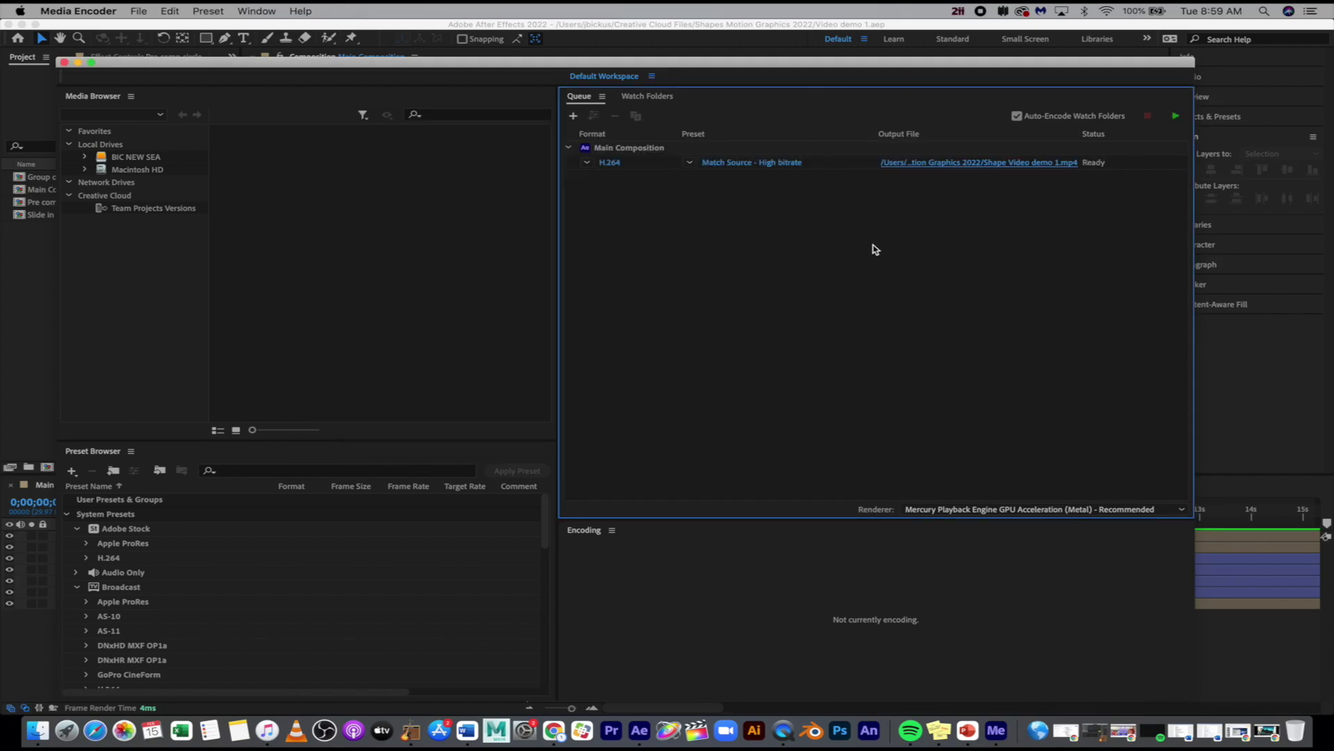
pyautogui.click(861, 167)
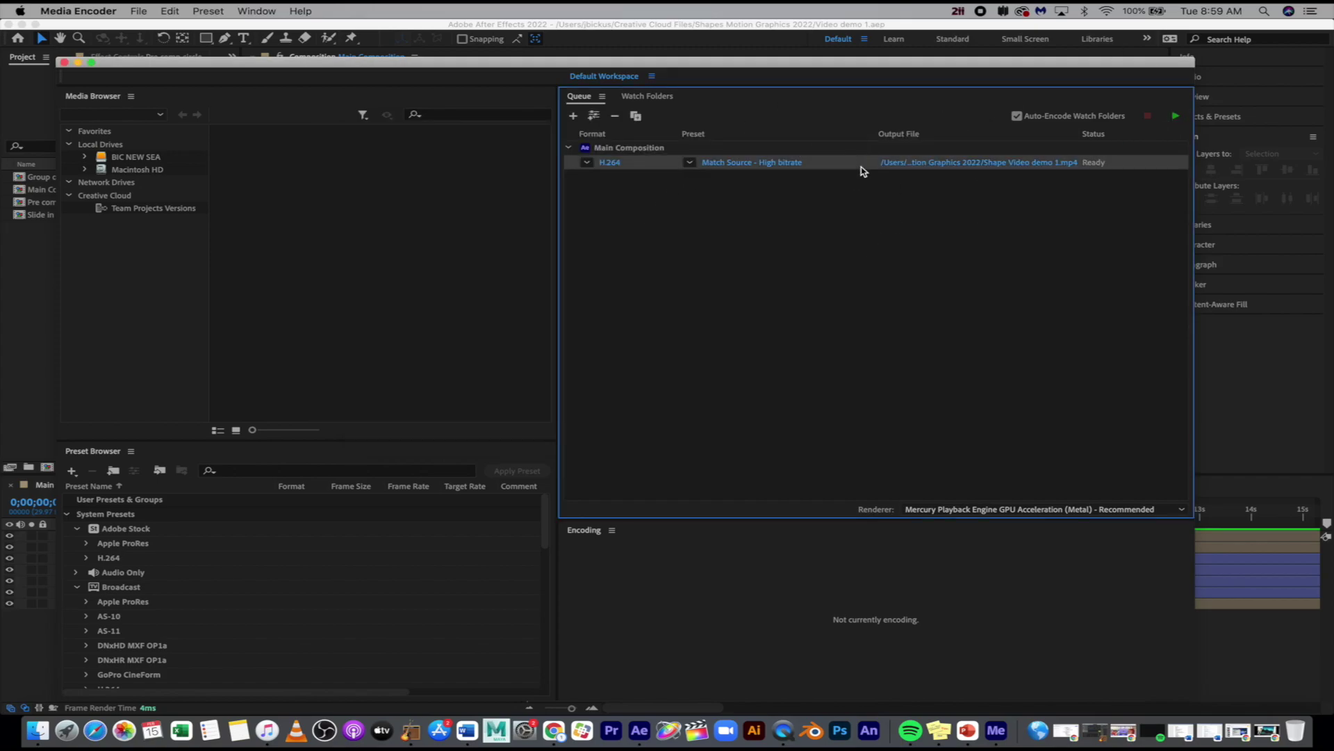
pyautogui.click(1174, 116)
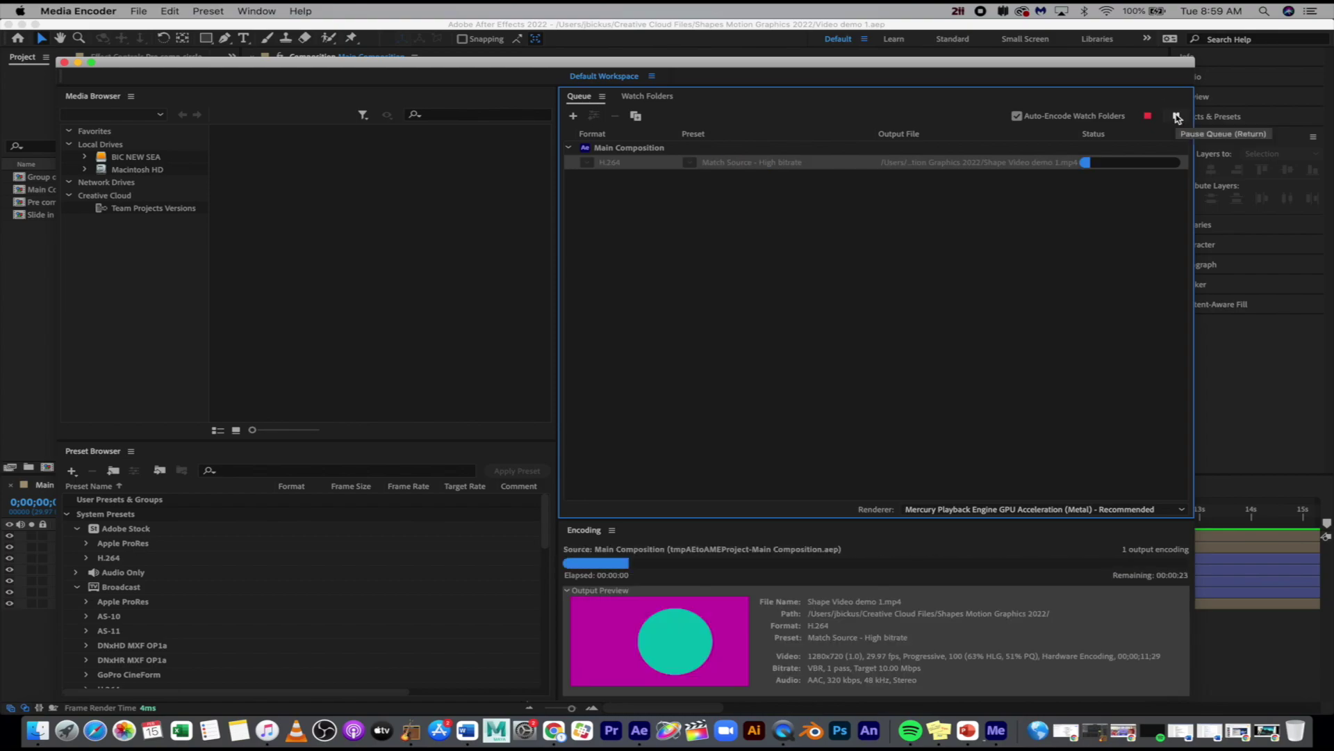